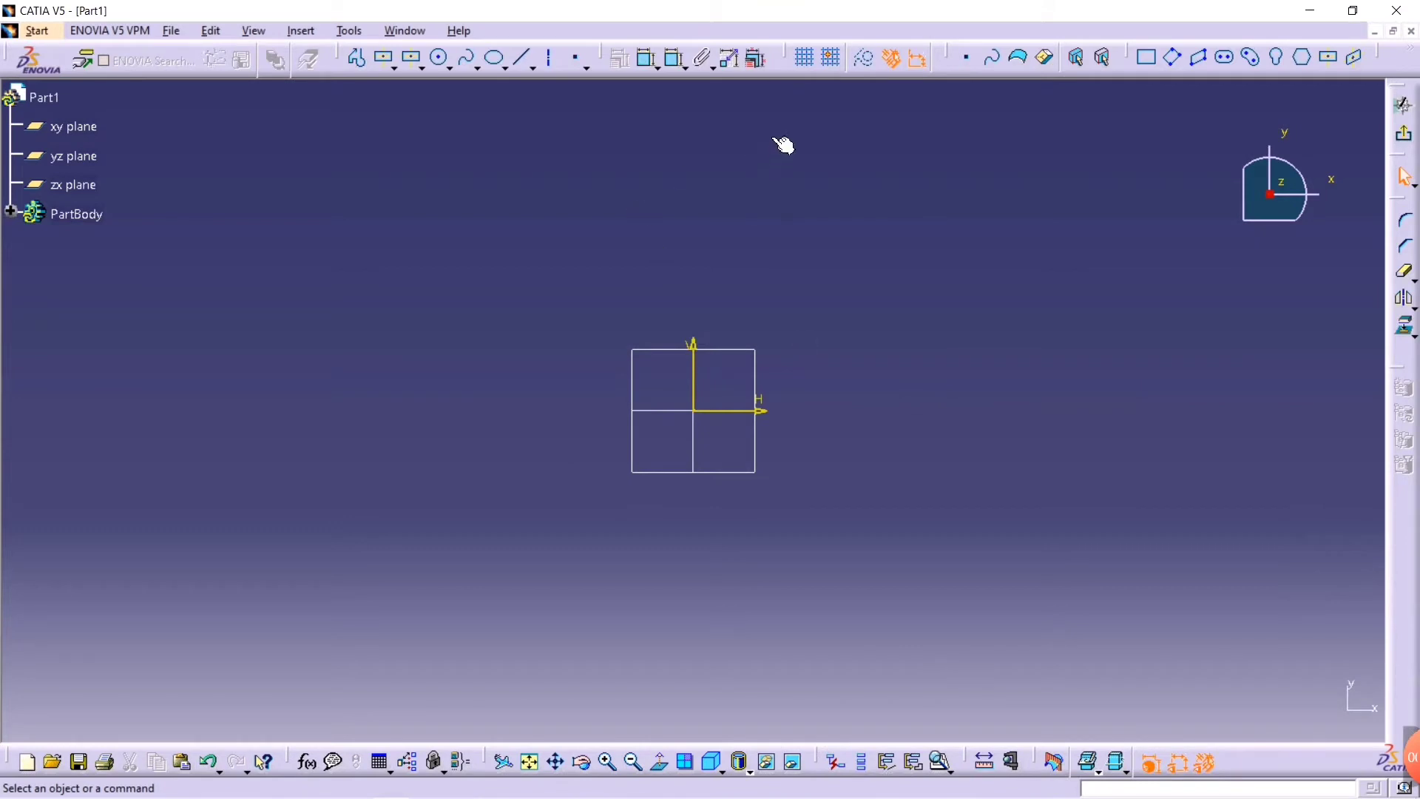
- Sketch an ellipse centred on the origin with a horizontal major axis, about 79 mm major radius and 37 mm minor radius
click(497, 61)
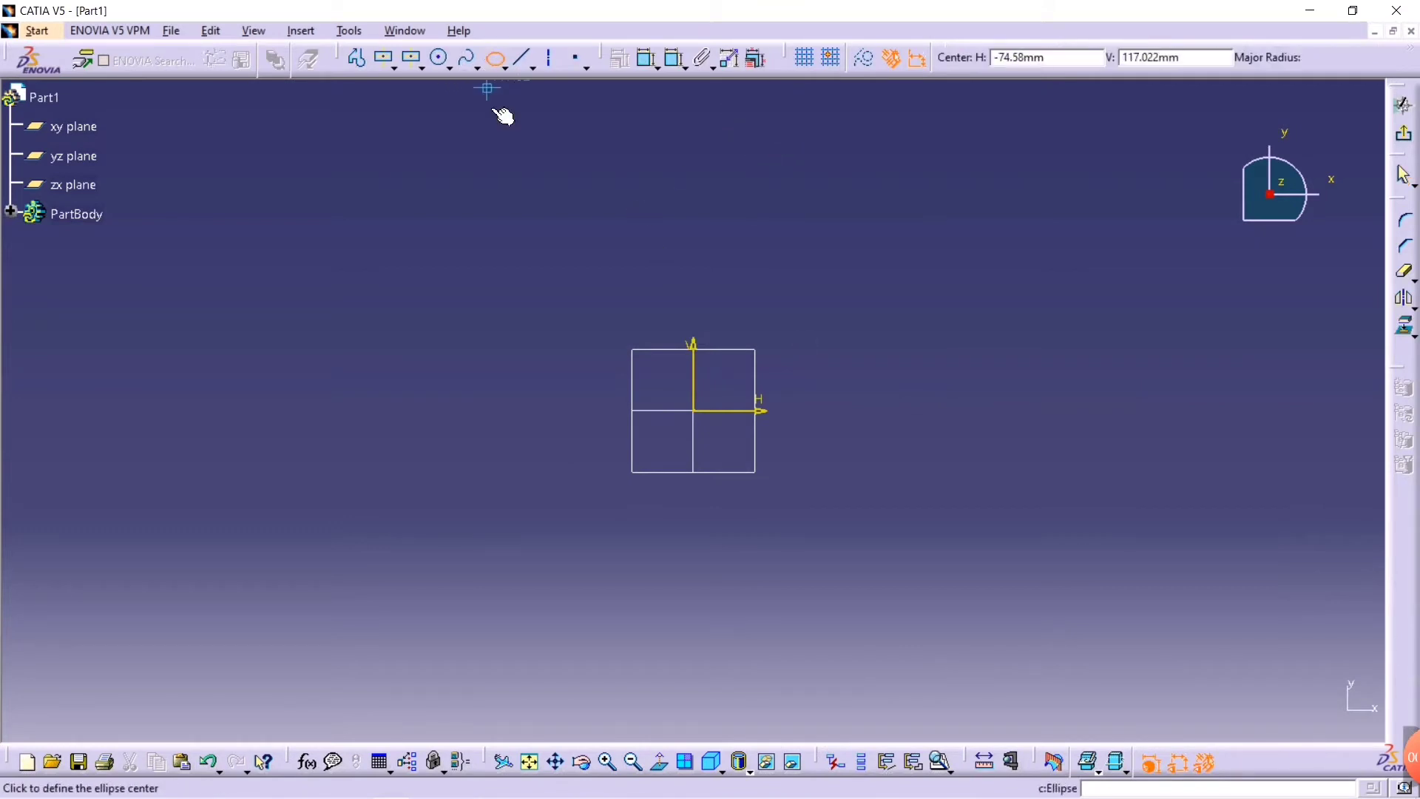
click(694, 412)
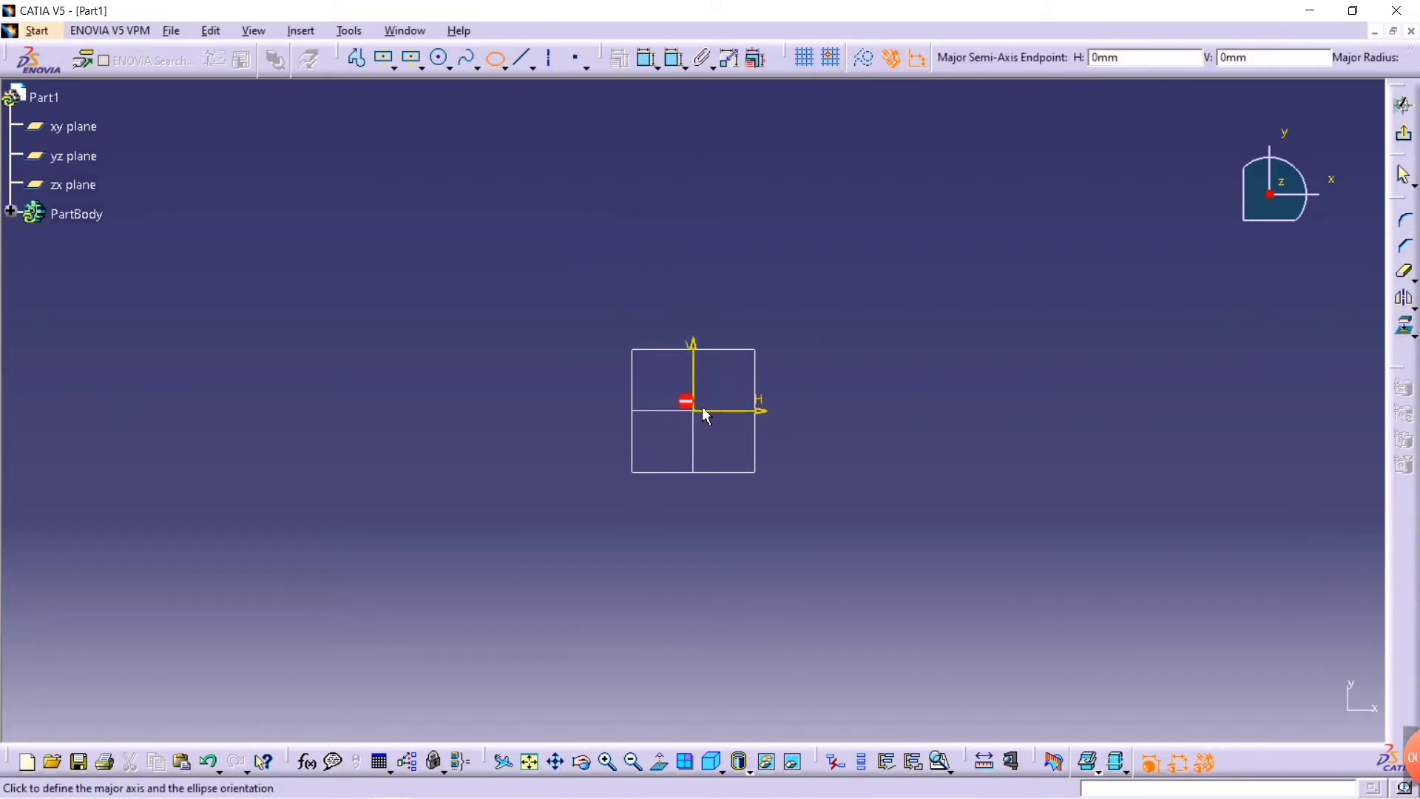
click(912, 411)
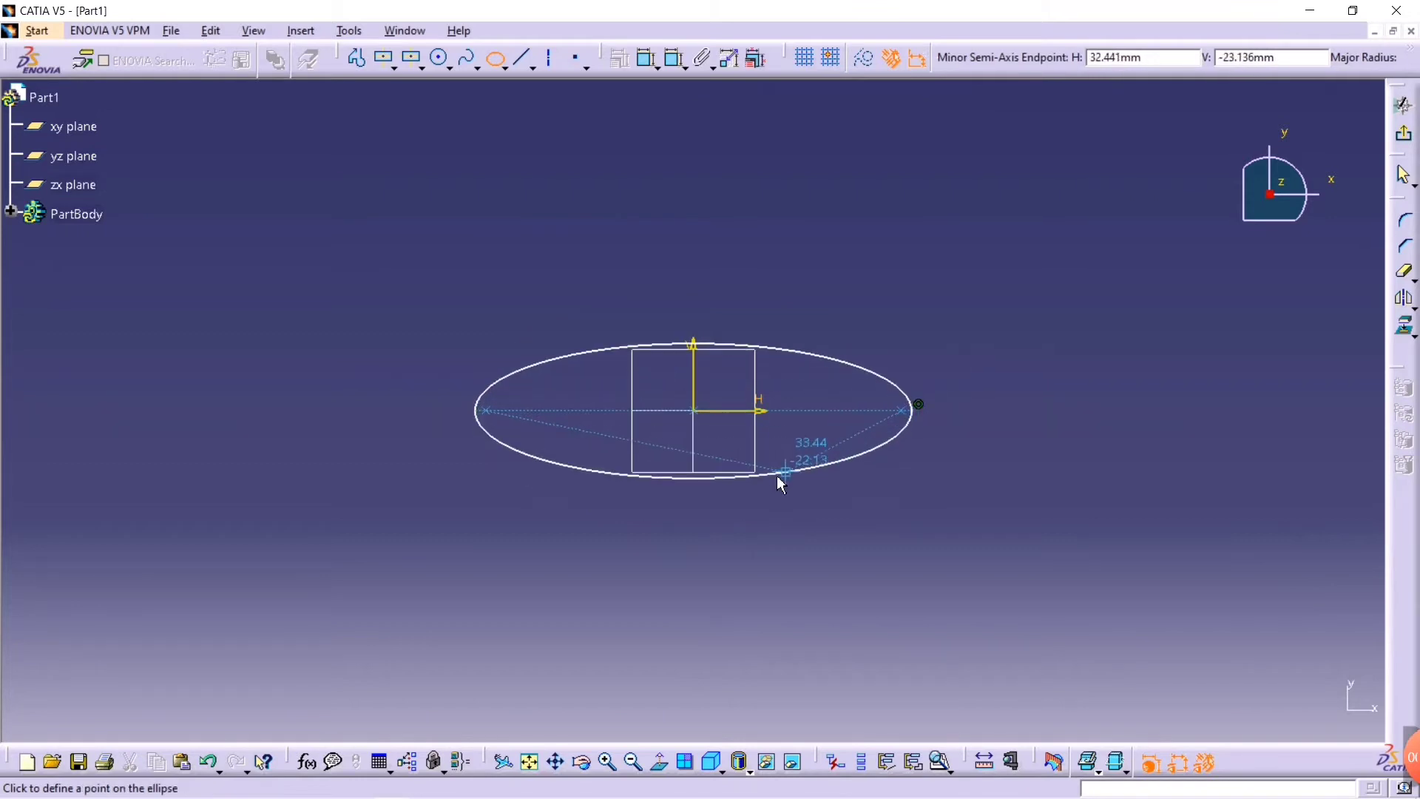
click(711, 512)
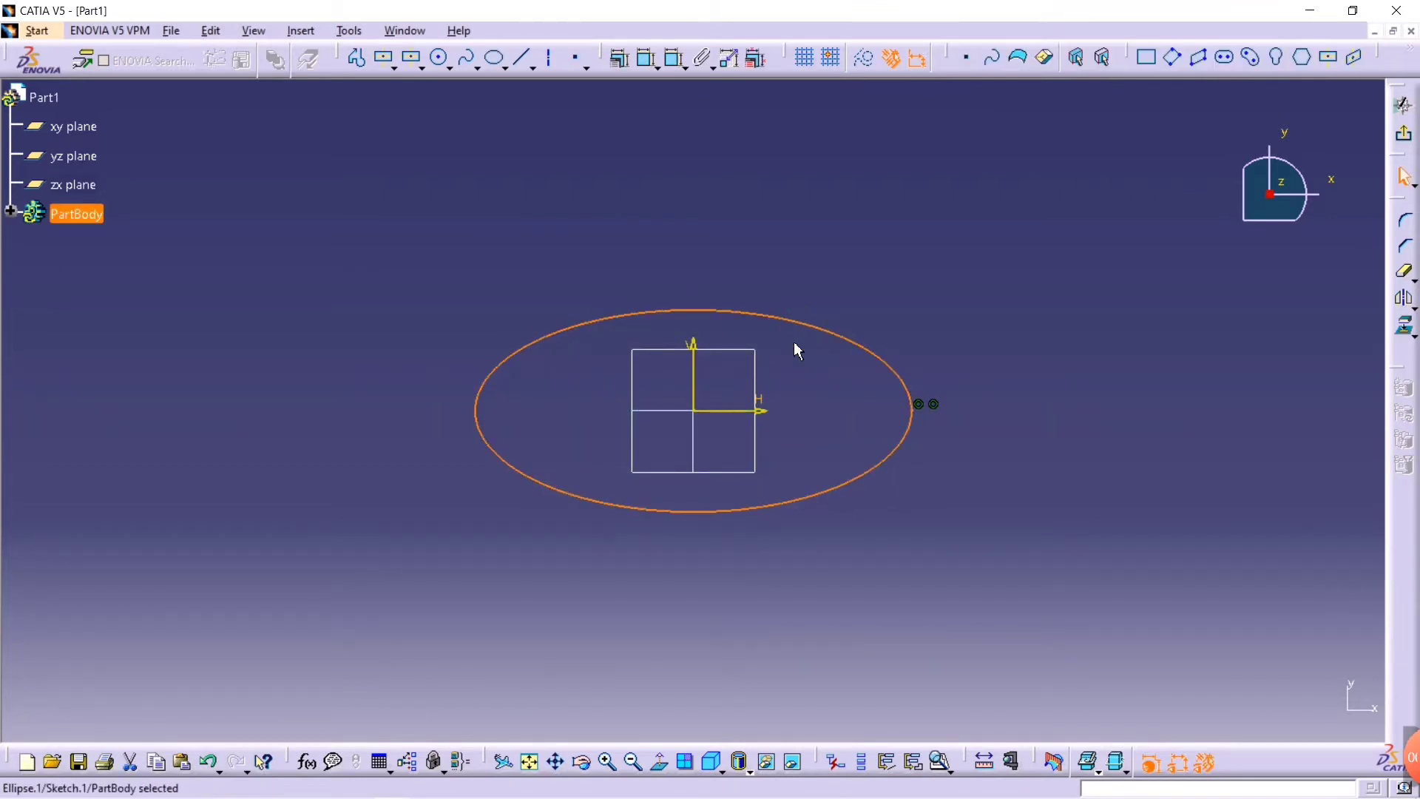
- Set the ellipse's major radius to 120/2 mm and its minor radius to 72/2 mm
right_click(804, 323)
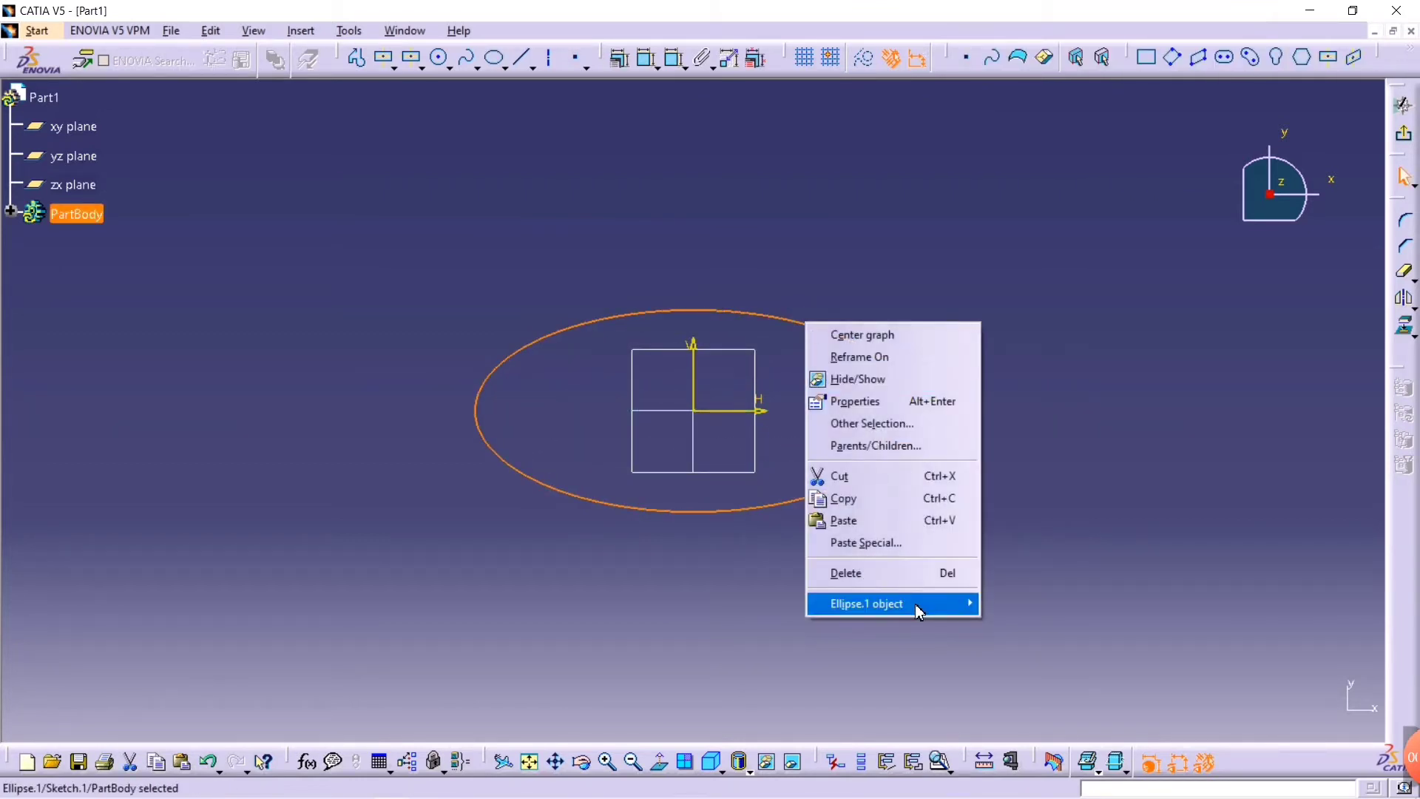
mouse_move(920, 602)
click(1024, 606)
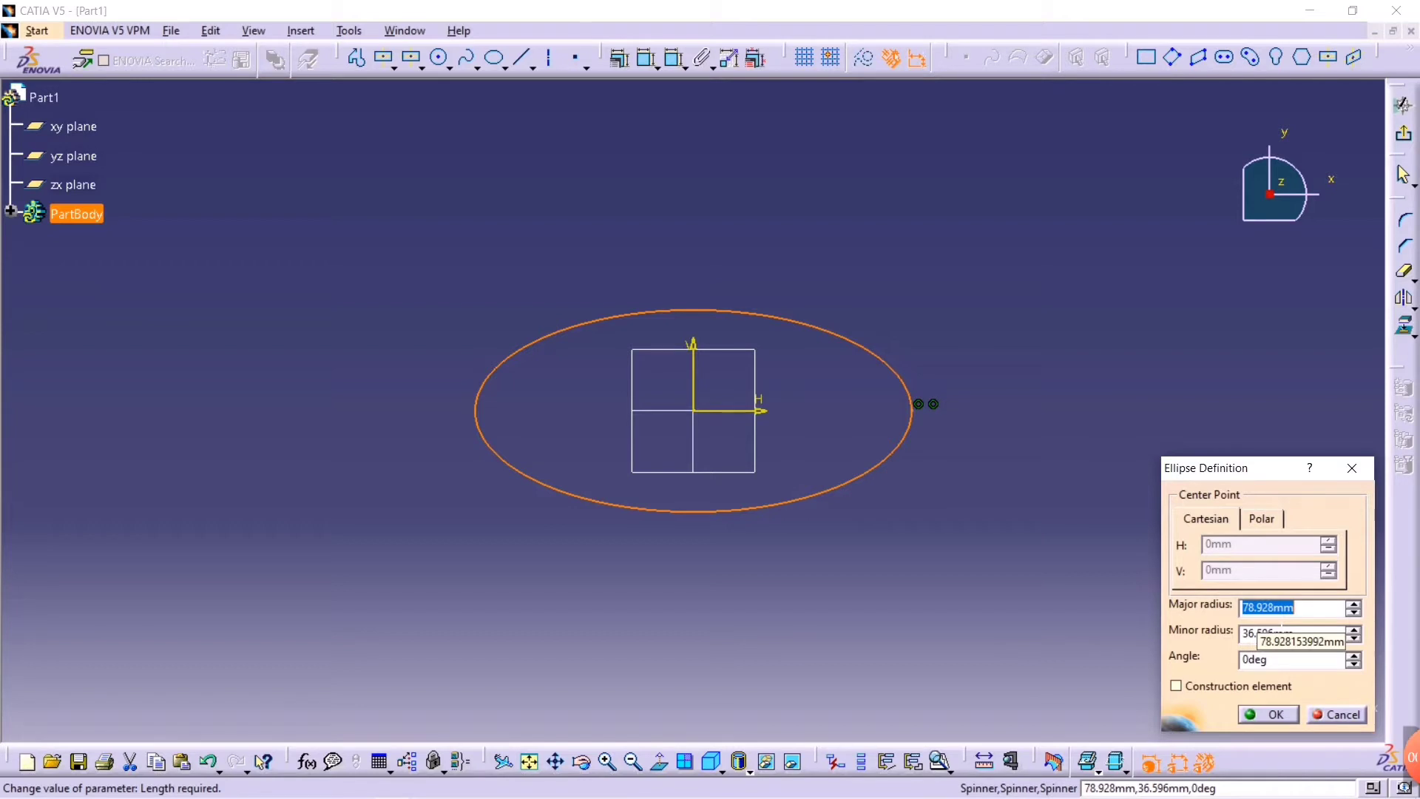
text(120/2)
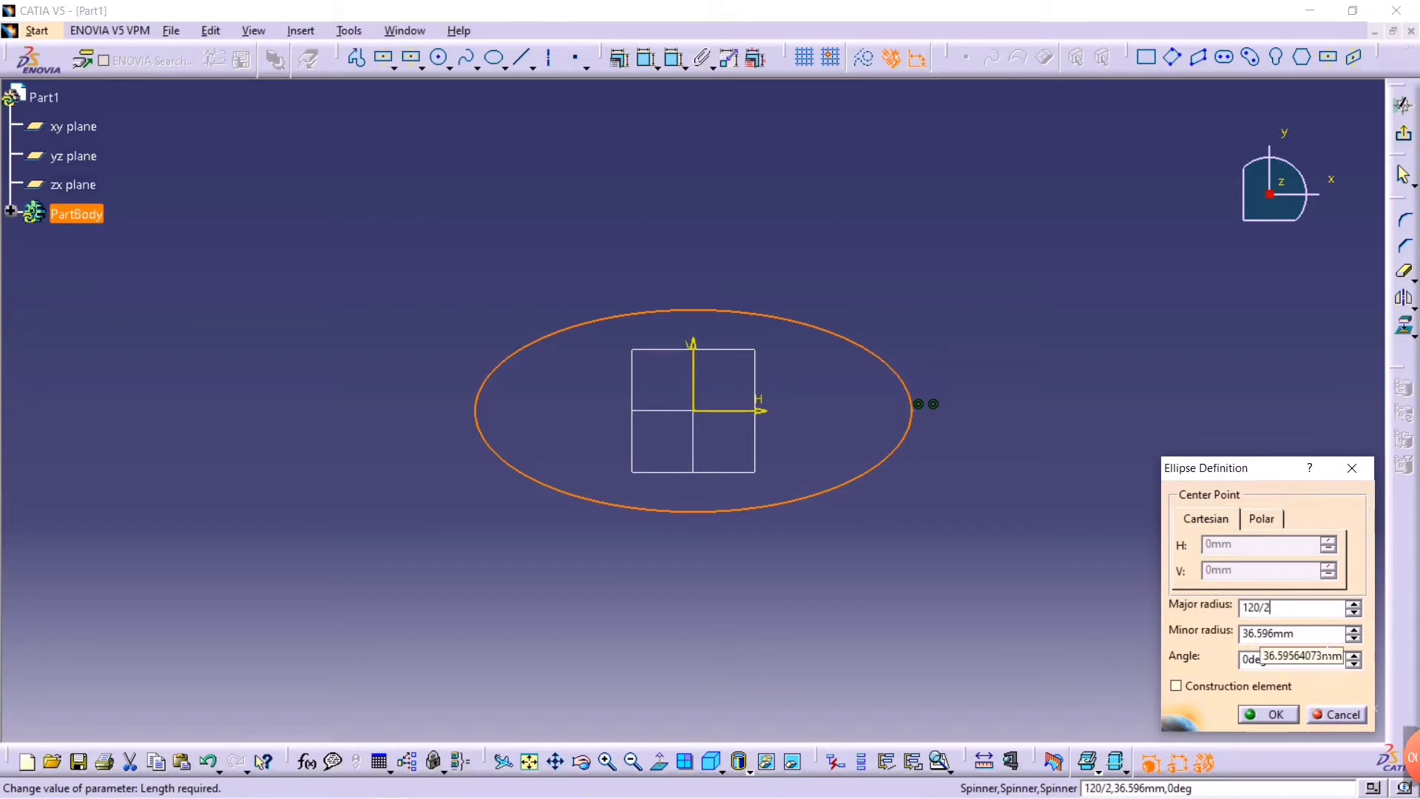
click(1328, 638)
key(BackSpace)
key(BackSpace)
key(BackSpace)
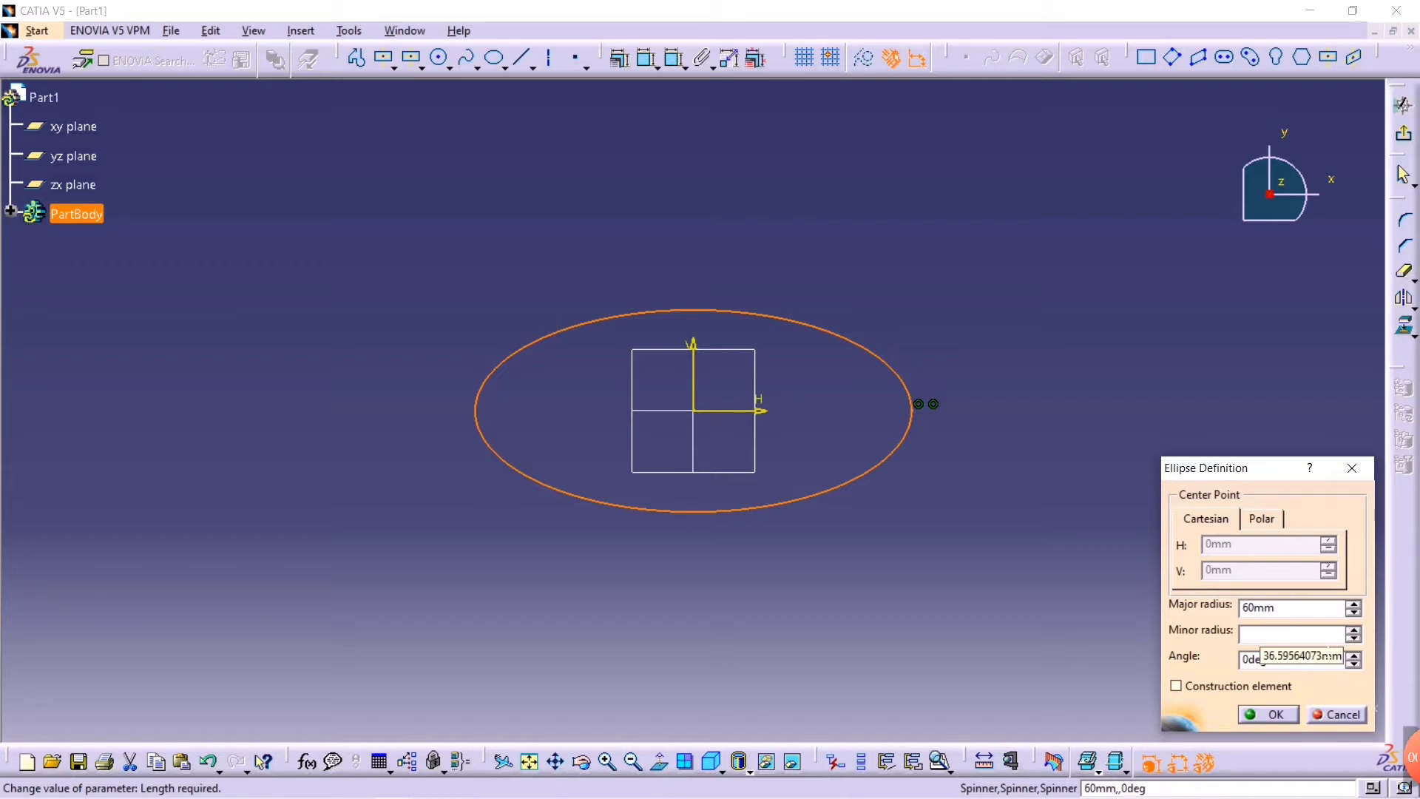
text(72/2)
key(Return)
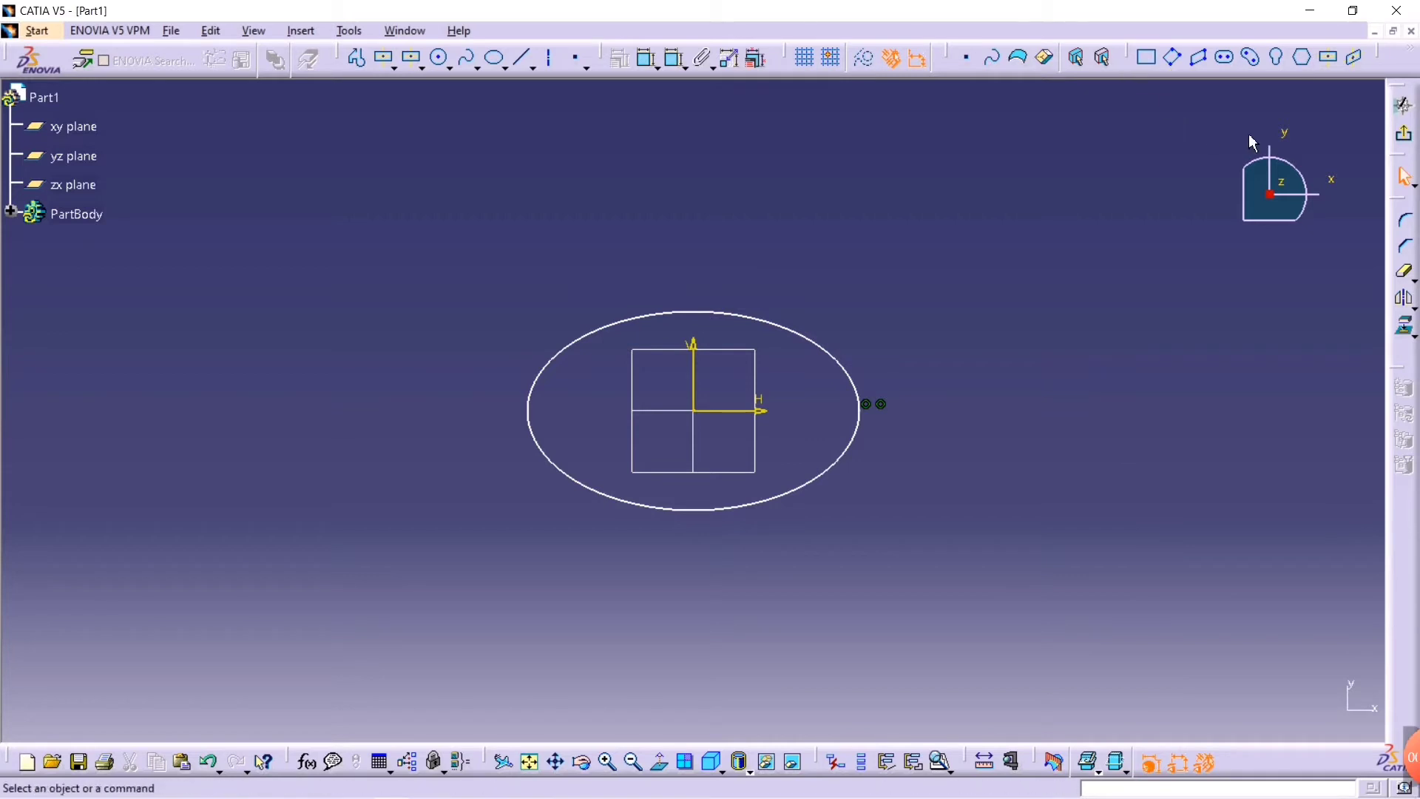
- Exit the sketch and pad the ellipse to a length of 15 mm
click(1404, 134)
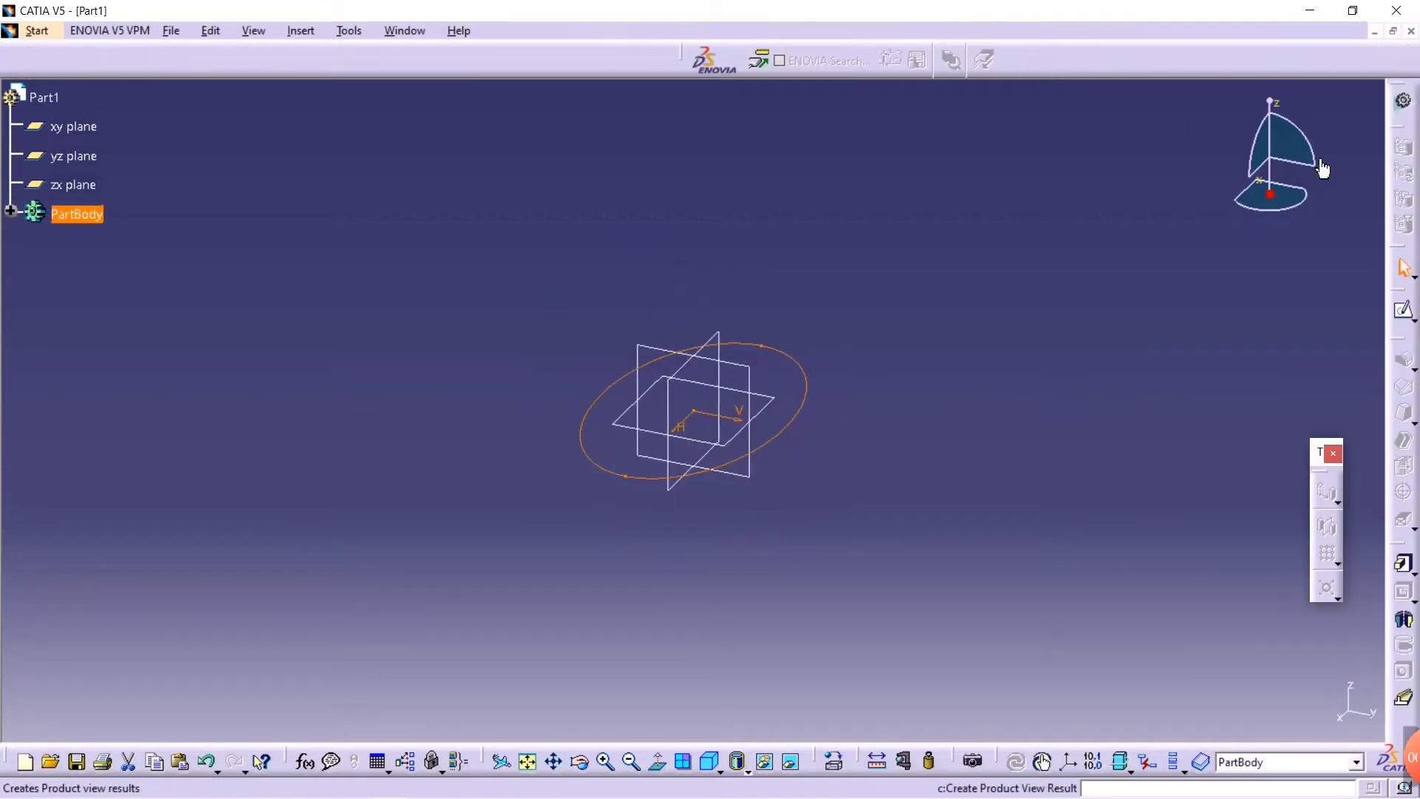
click(1403, 358)
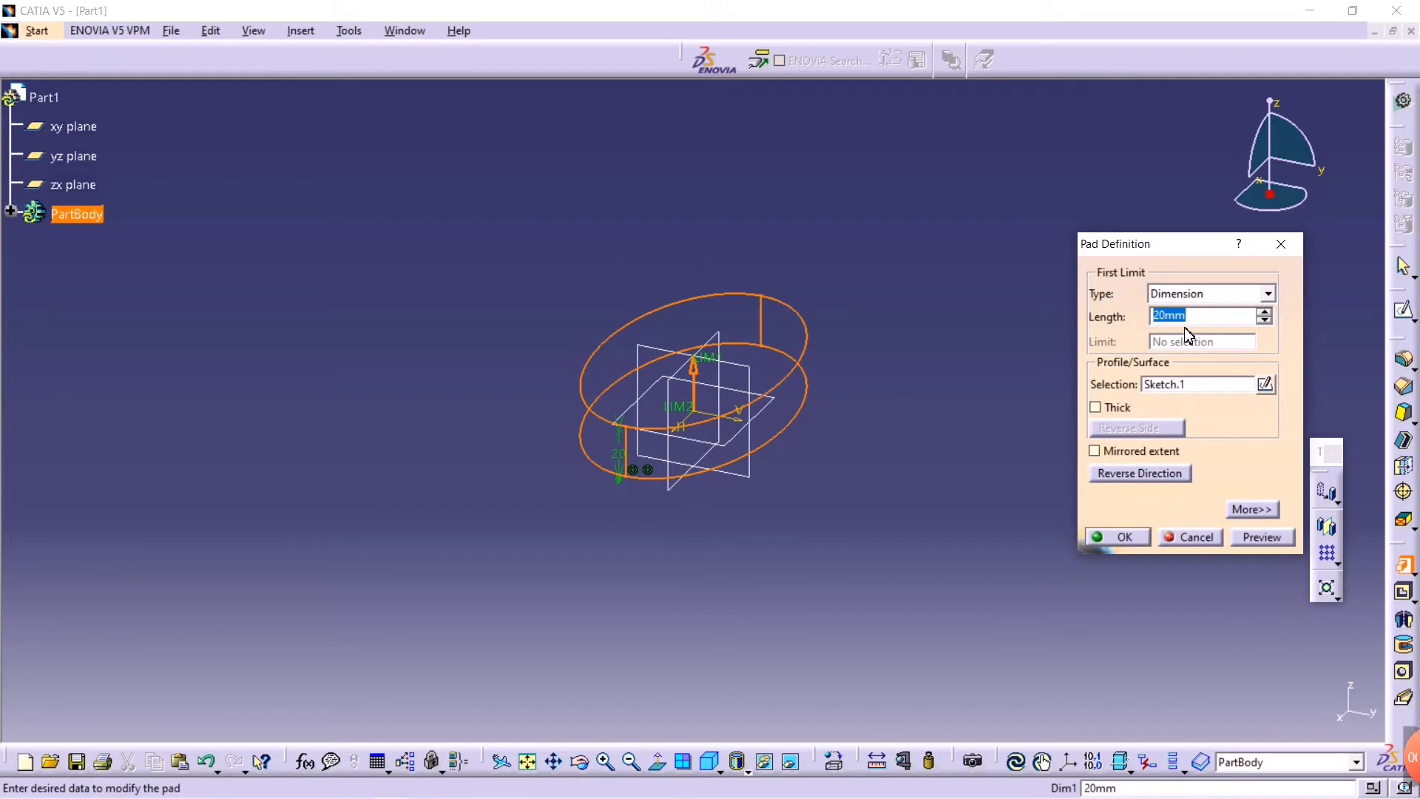
text(15)
click(1123, 538)
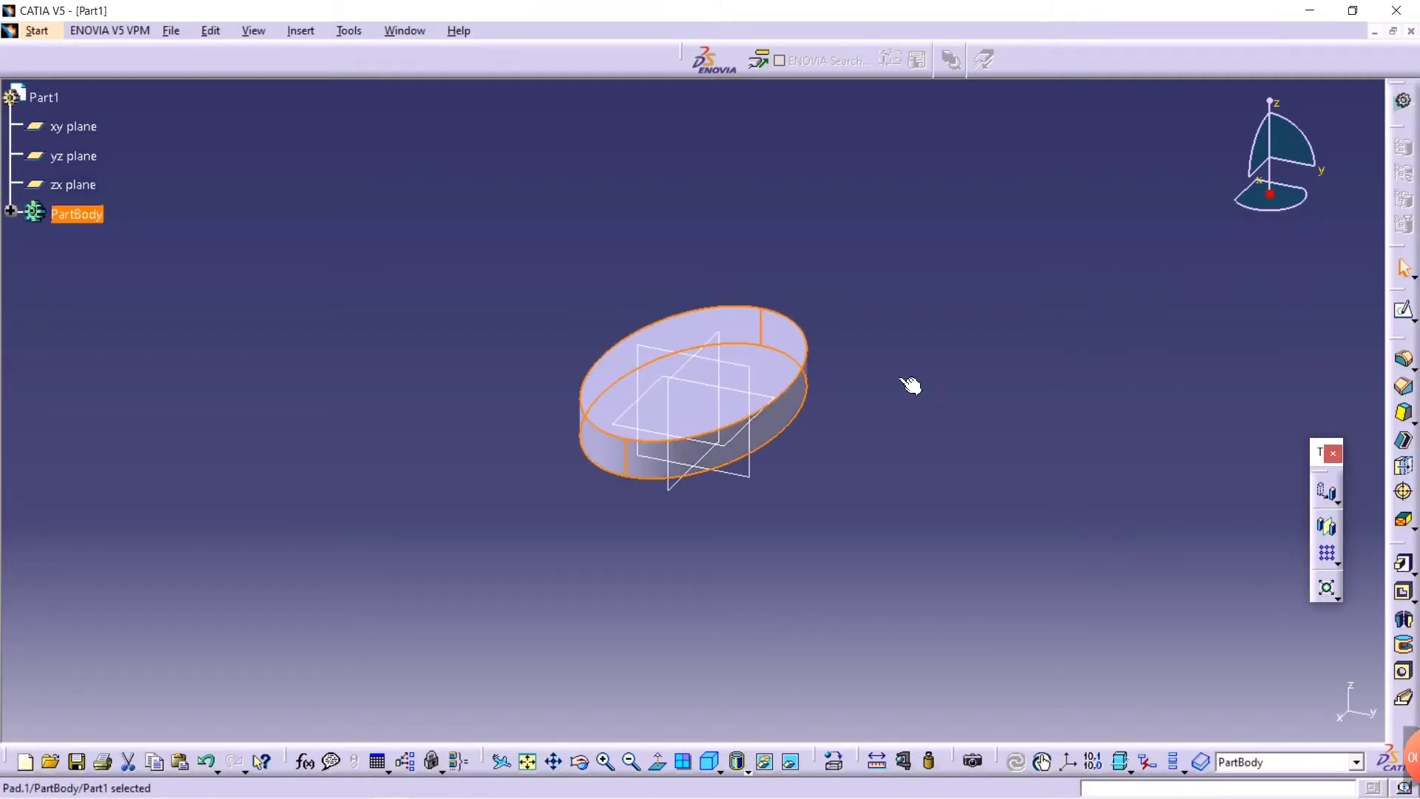
- Start a sketch on the plate's upper face and draw a circle about 19 mm in diameter on the horizontal axis, about 33 mm right of the origin
click(769, 362)
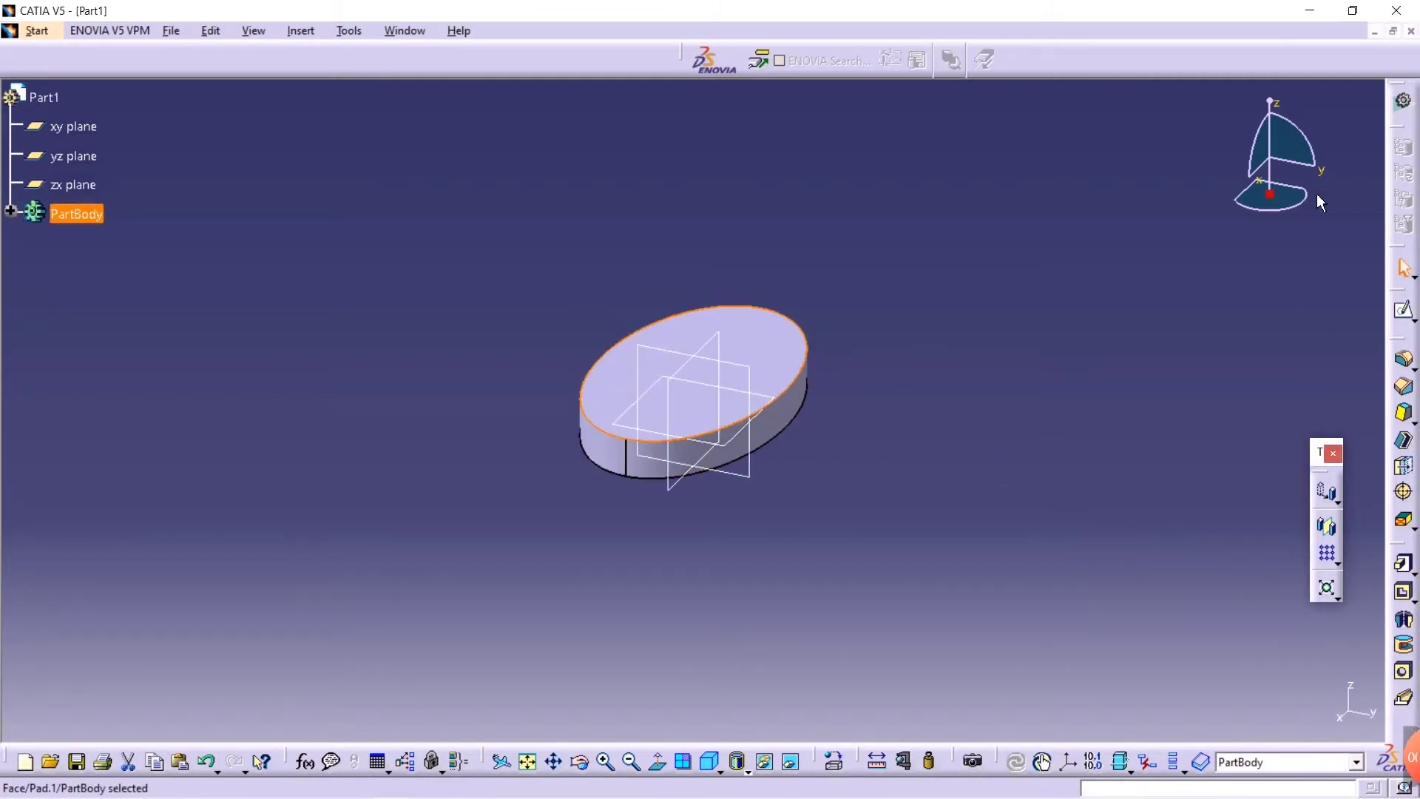
click(1404, 313)
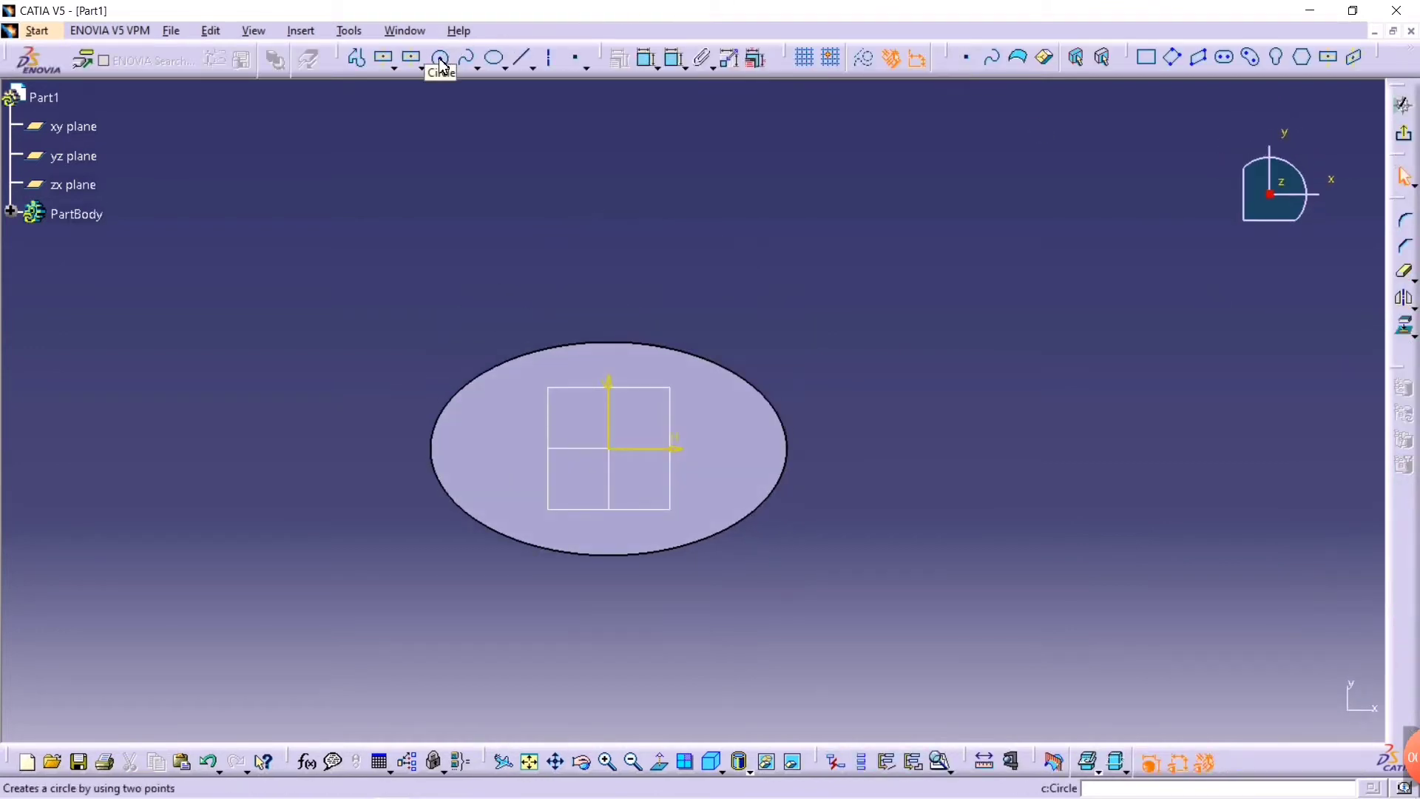
click(441, 59)
click(706, 448)
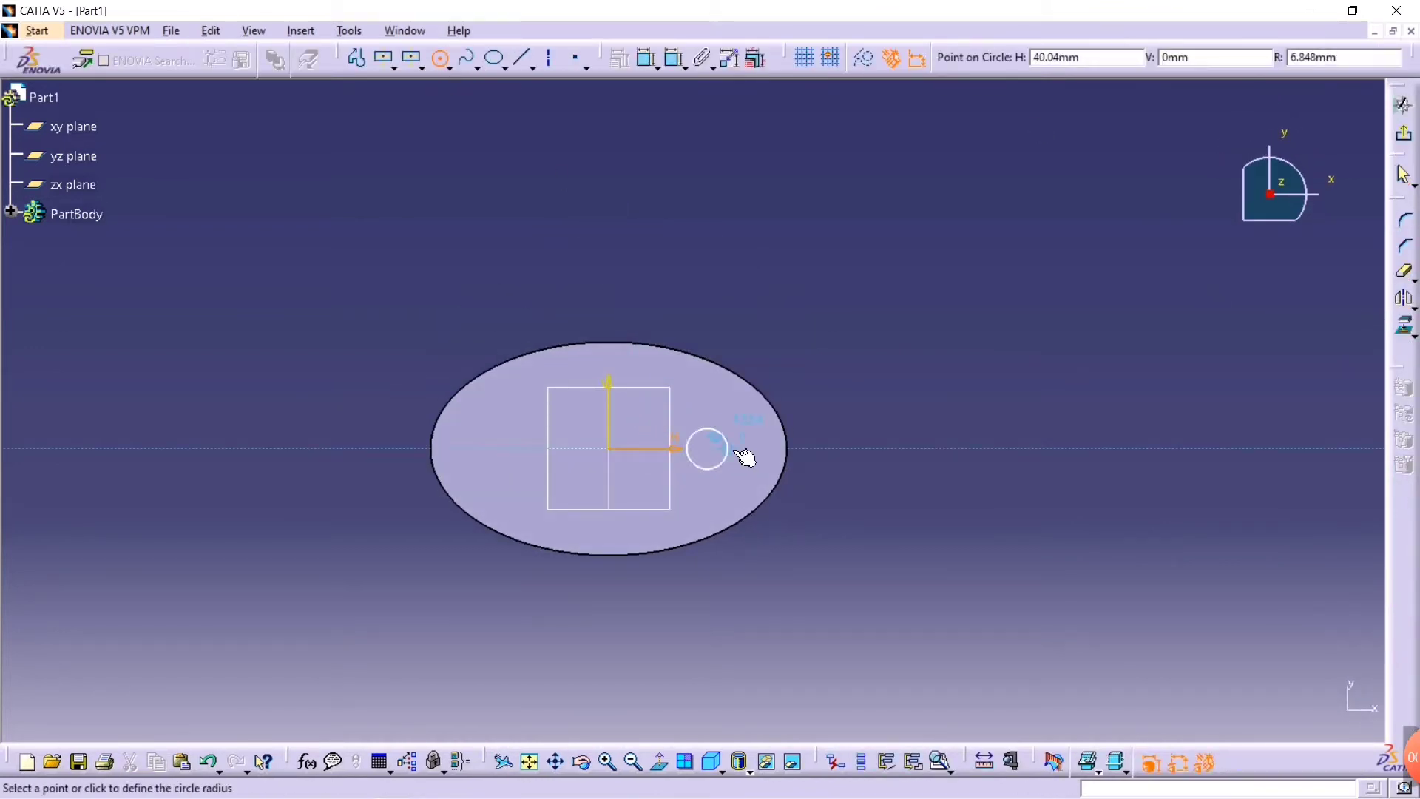
click(750, 461)
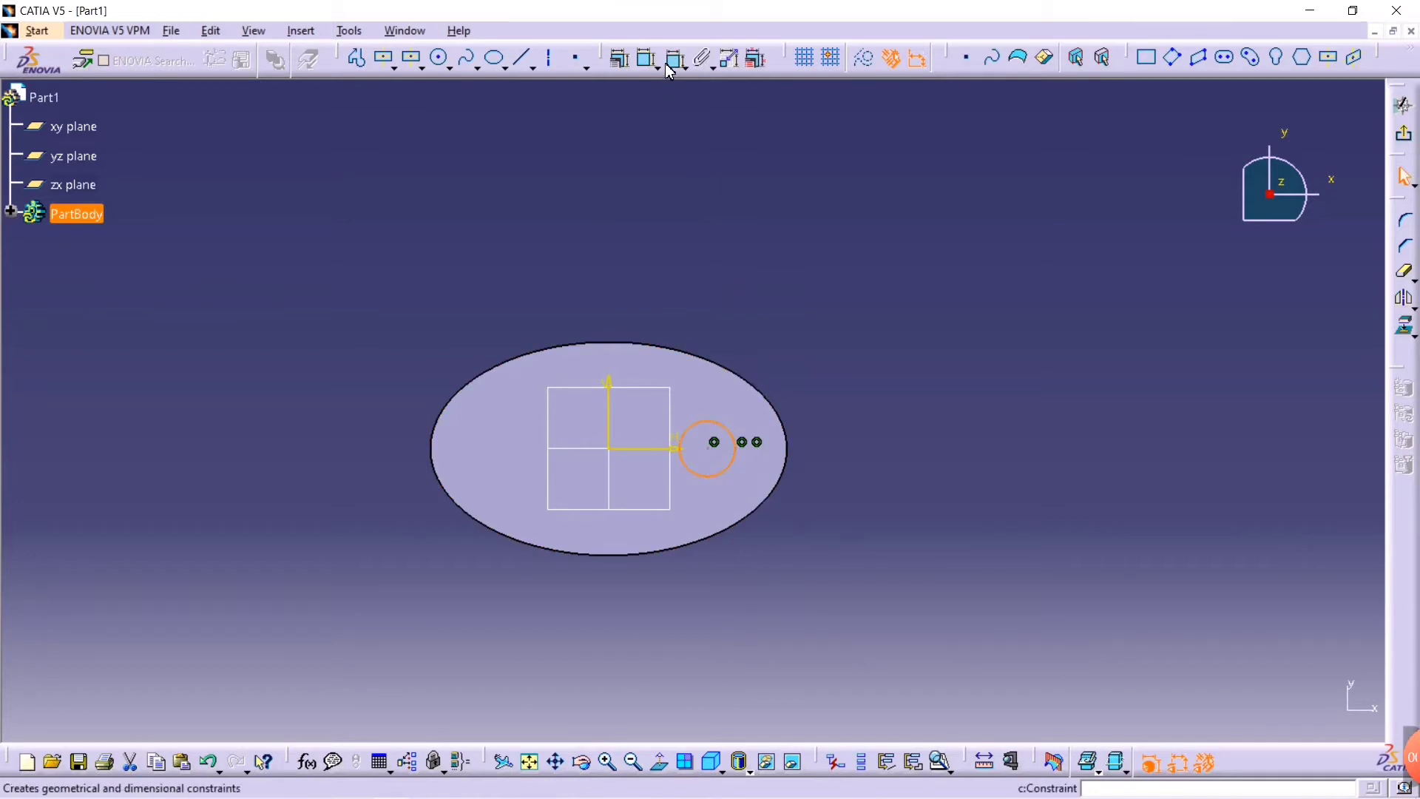
- Dimension the small circle's diameter and set it to 12 mm
click(675, 59)
click(726, 429)
click(844, 330)
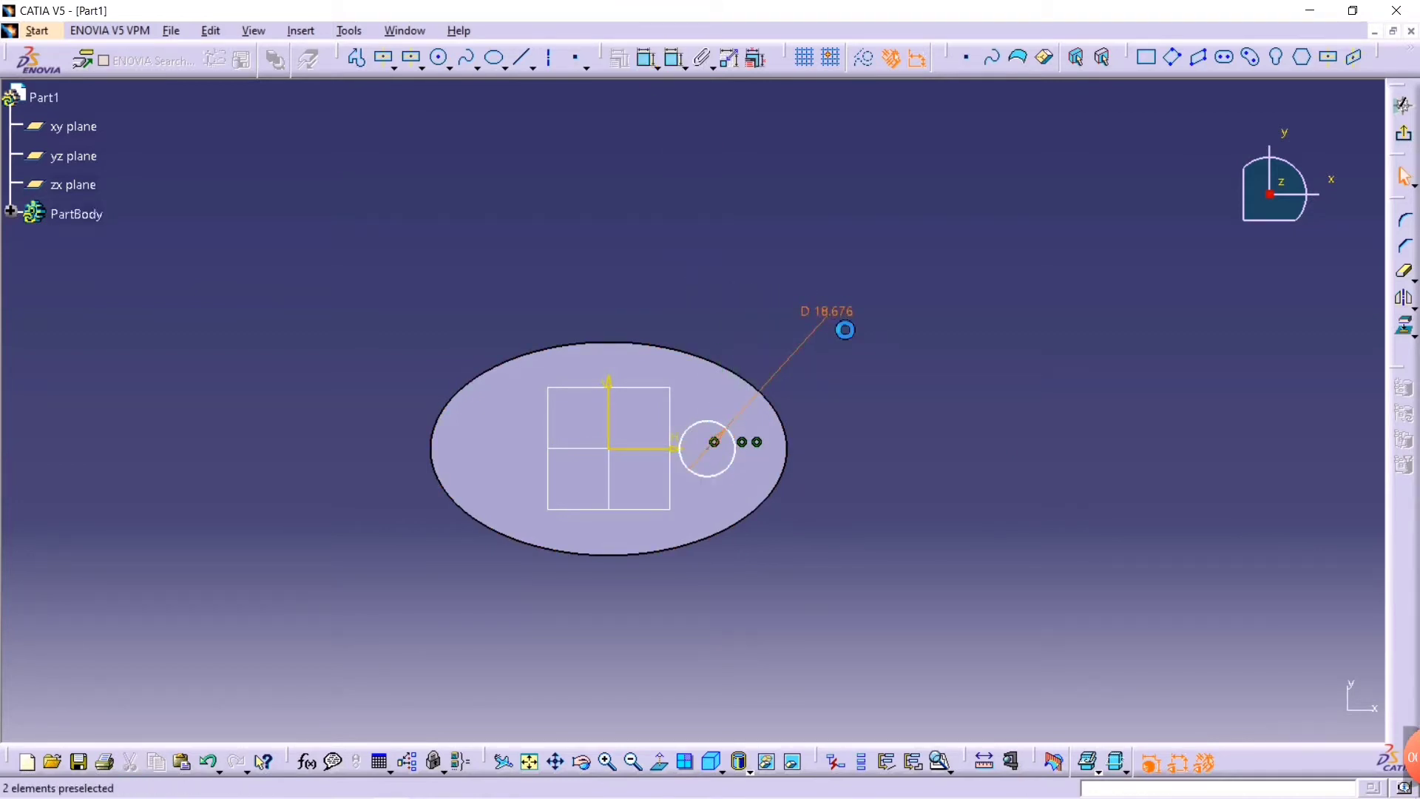
double_click(840, 323)
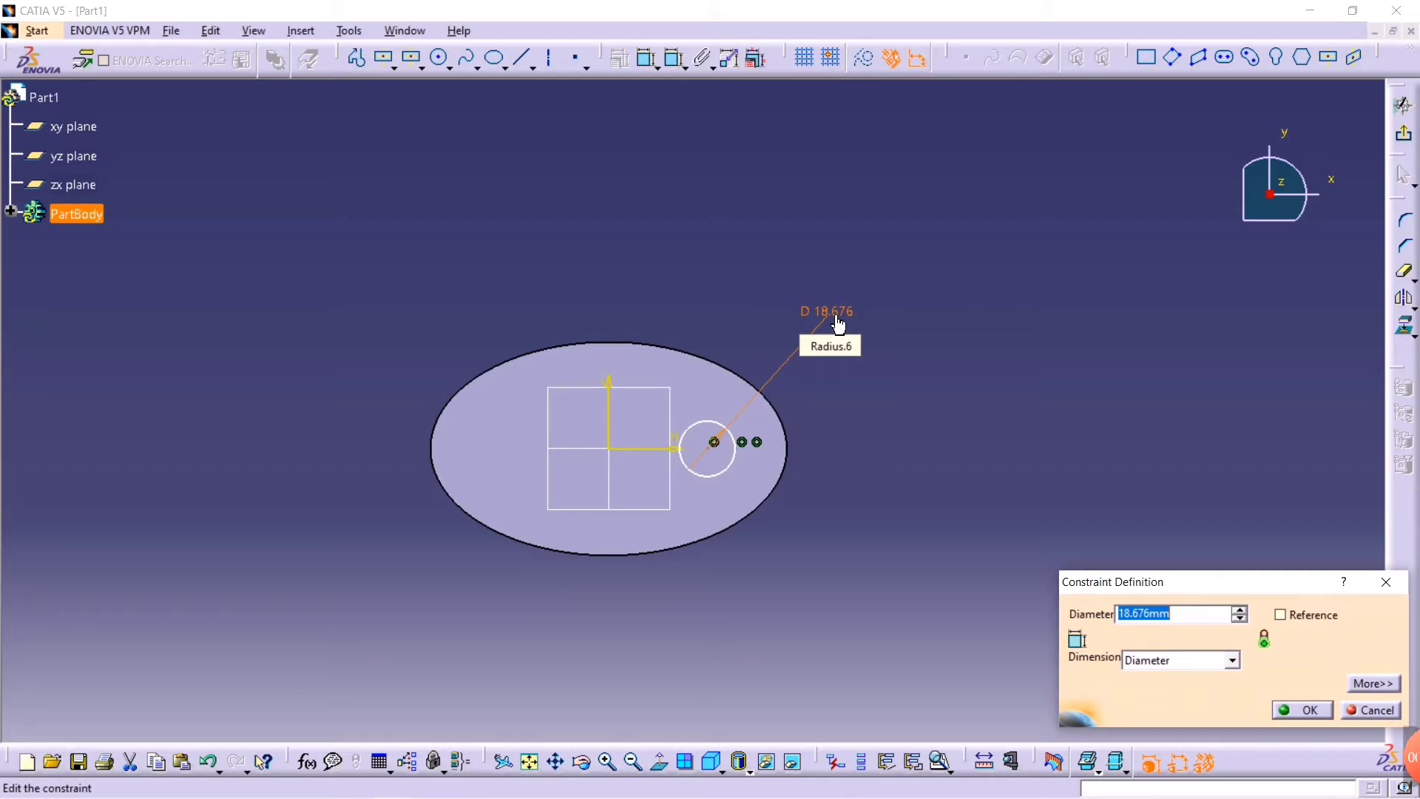
text(12)
key(Return)
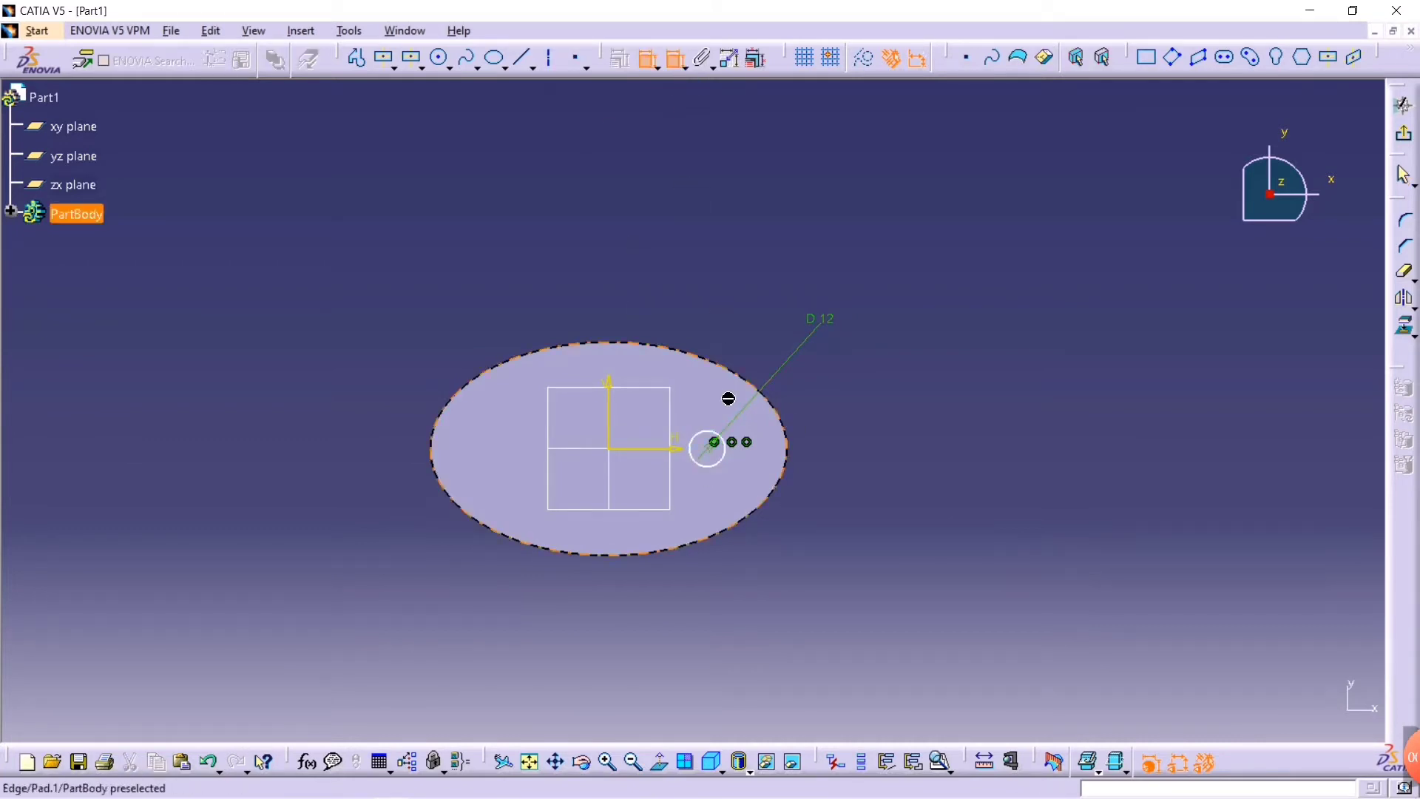
- Constrain the distance from the vertical axis to the small circle's centre and set it to 42 mm
click(623, 427)
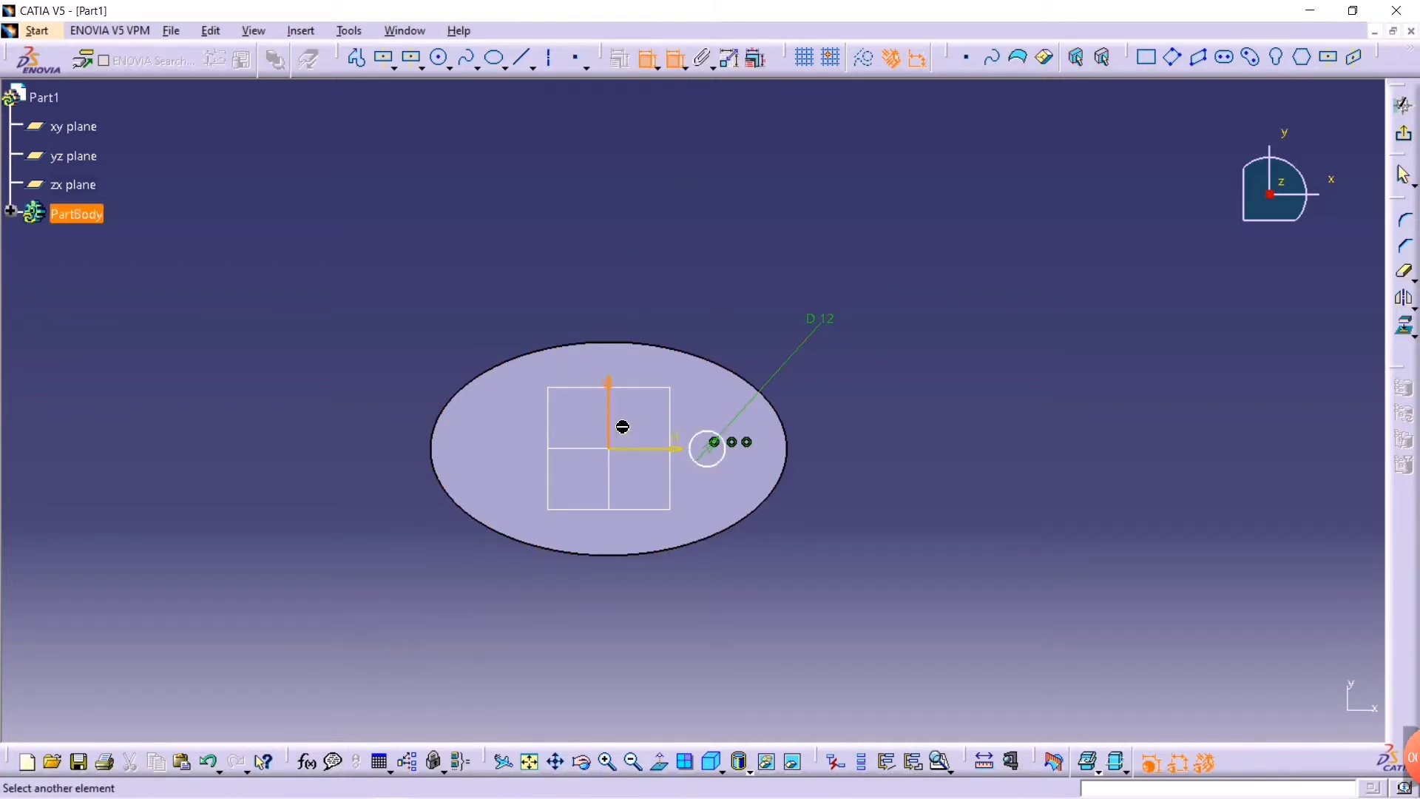
click(707, 447)
click(670, 268)
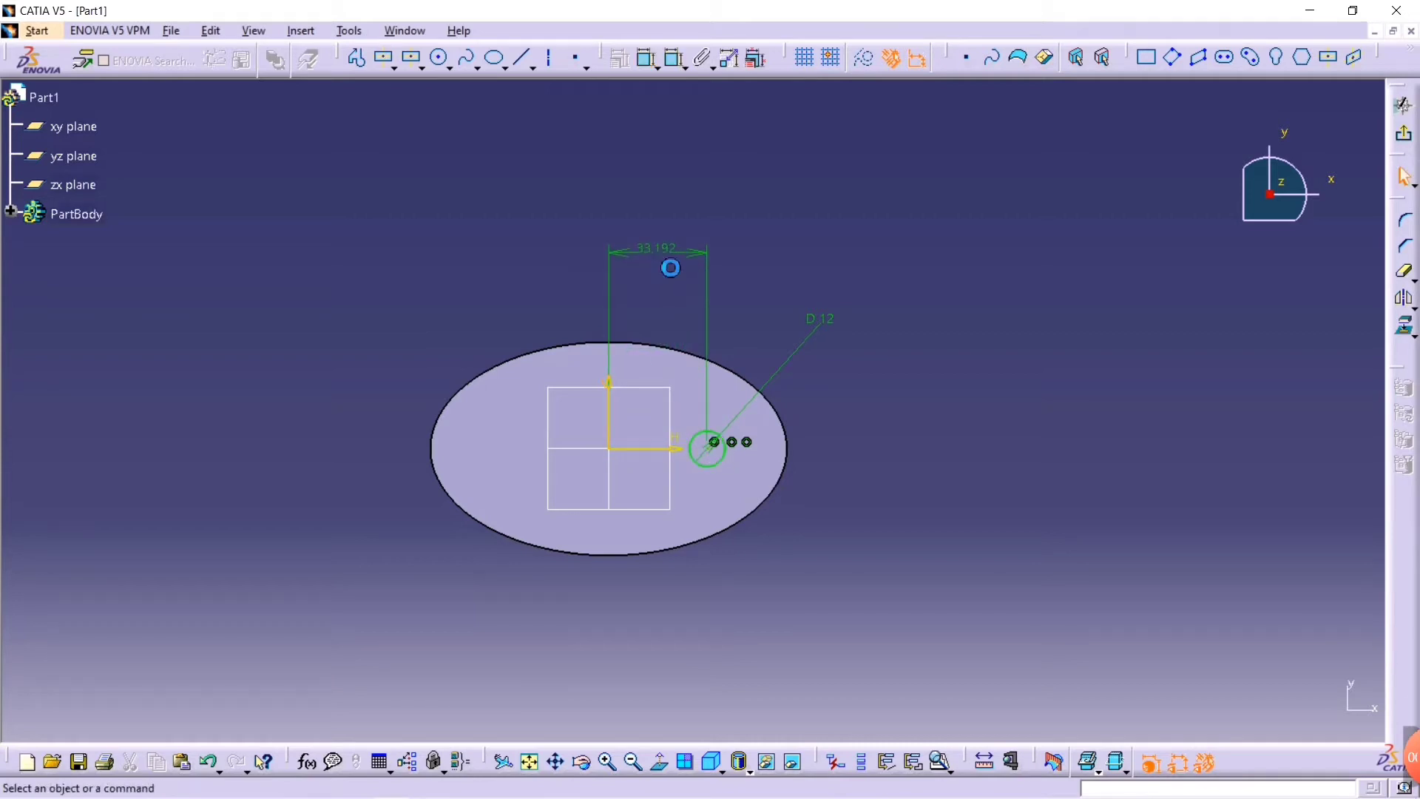
double_click(665, 261)
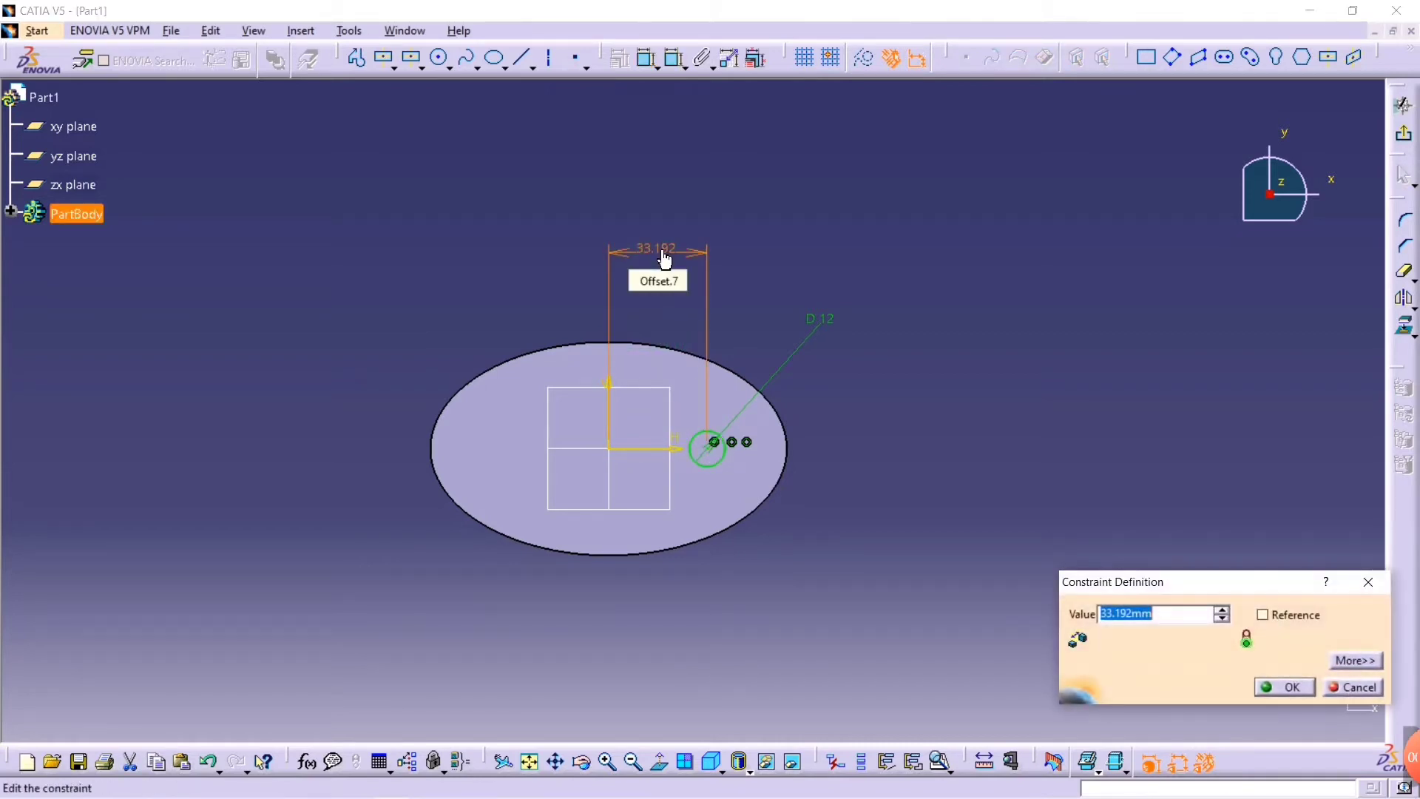
text(42)
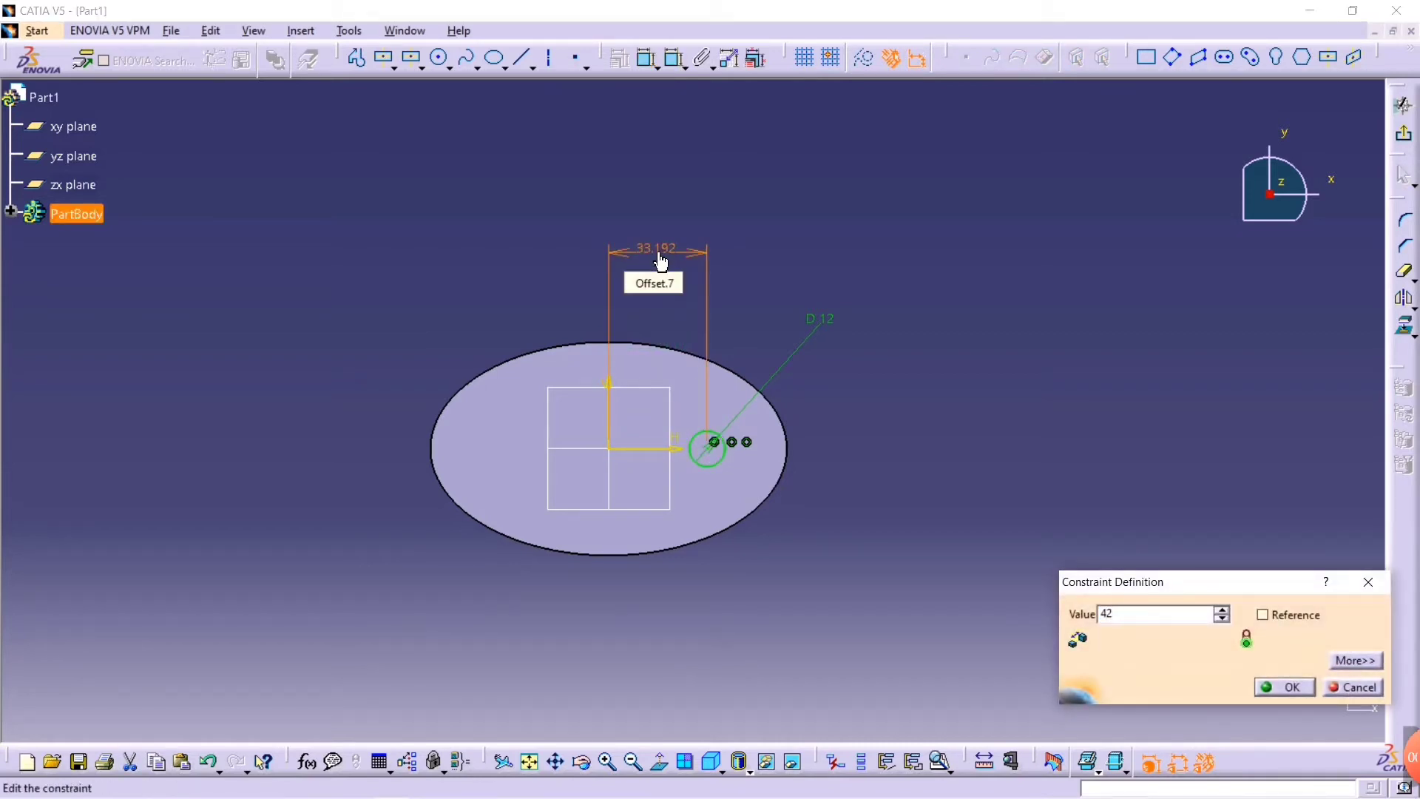
key(Return)
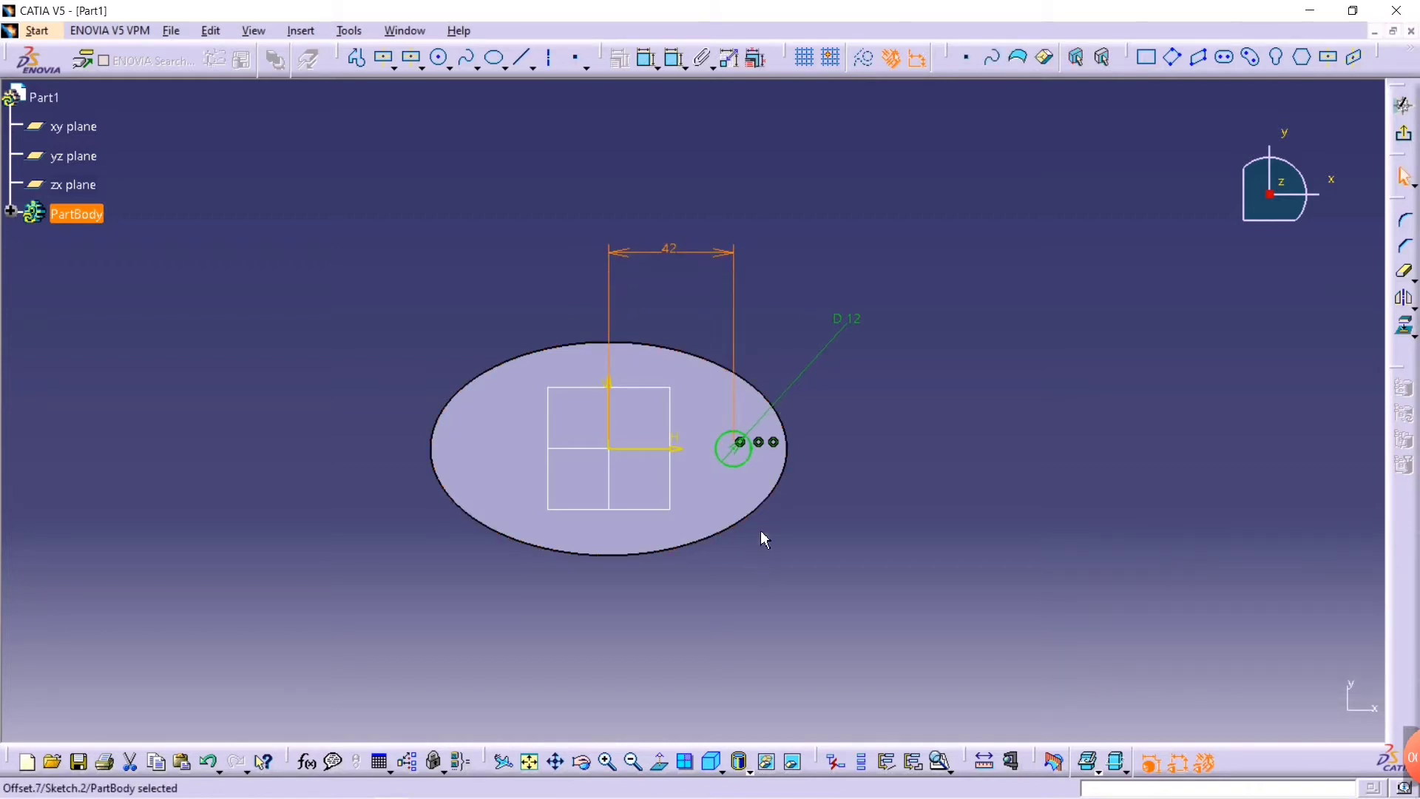
click(753, 469)
- Exit the sketch and cut the circle through the plate as a pocket 15 mm deep
click(1399, 139)
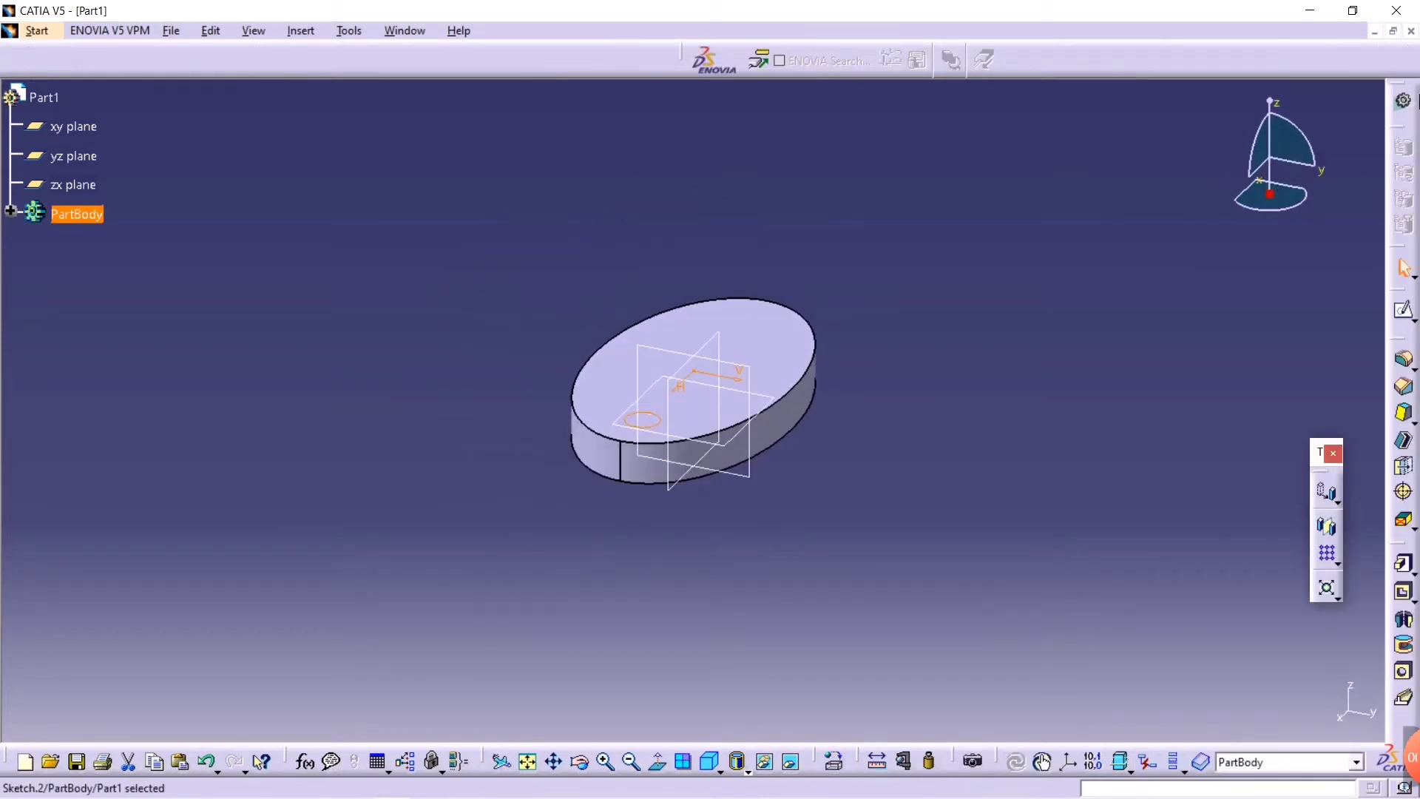
click(1403, 592)
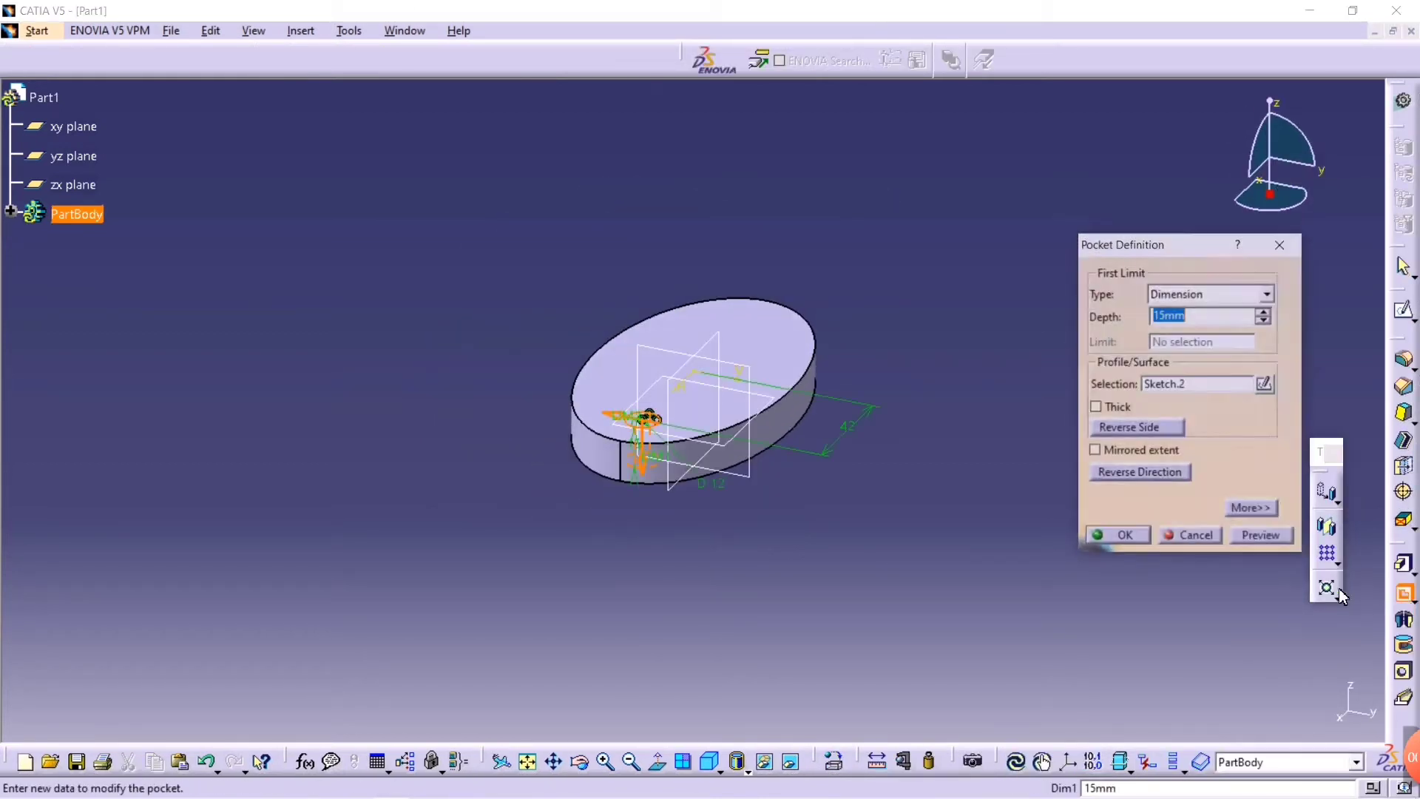
click(1115, 539)
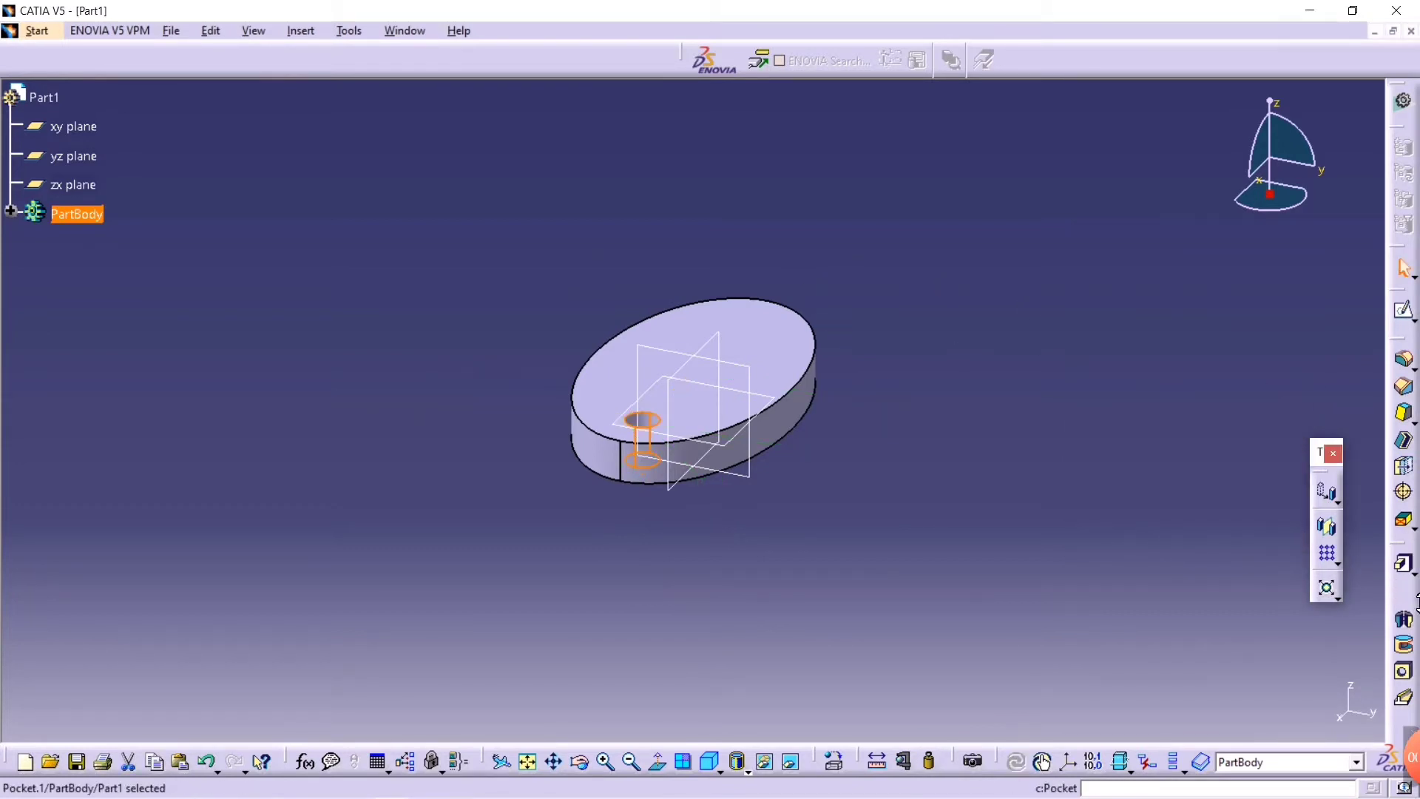
- Mirror the hole pocket about the yz plane to the opposite end of the plate
click(1326, 526)
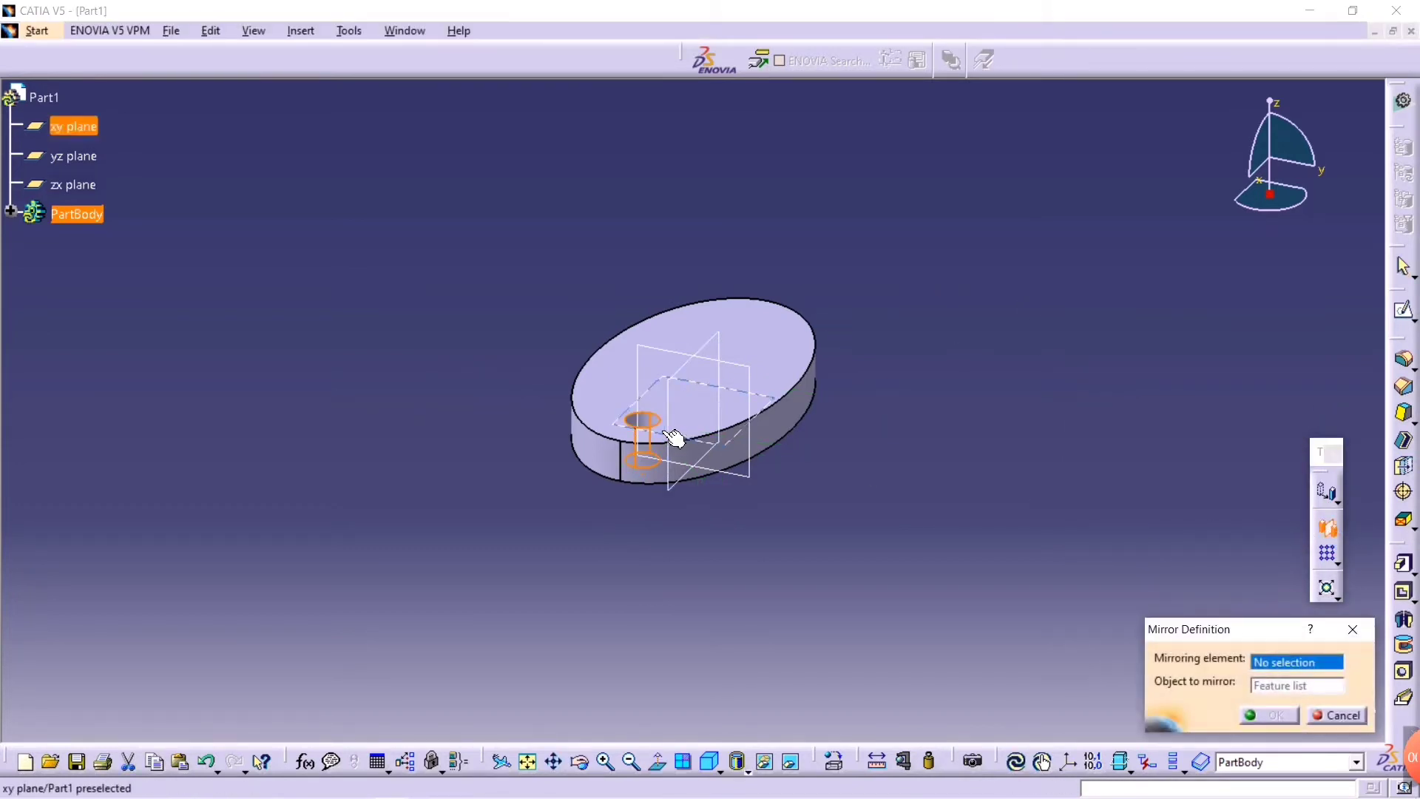
click(743, 375)
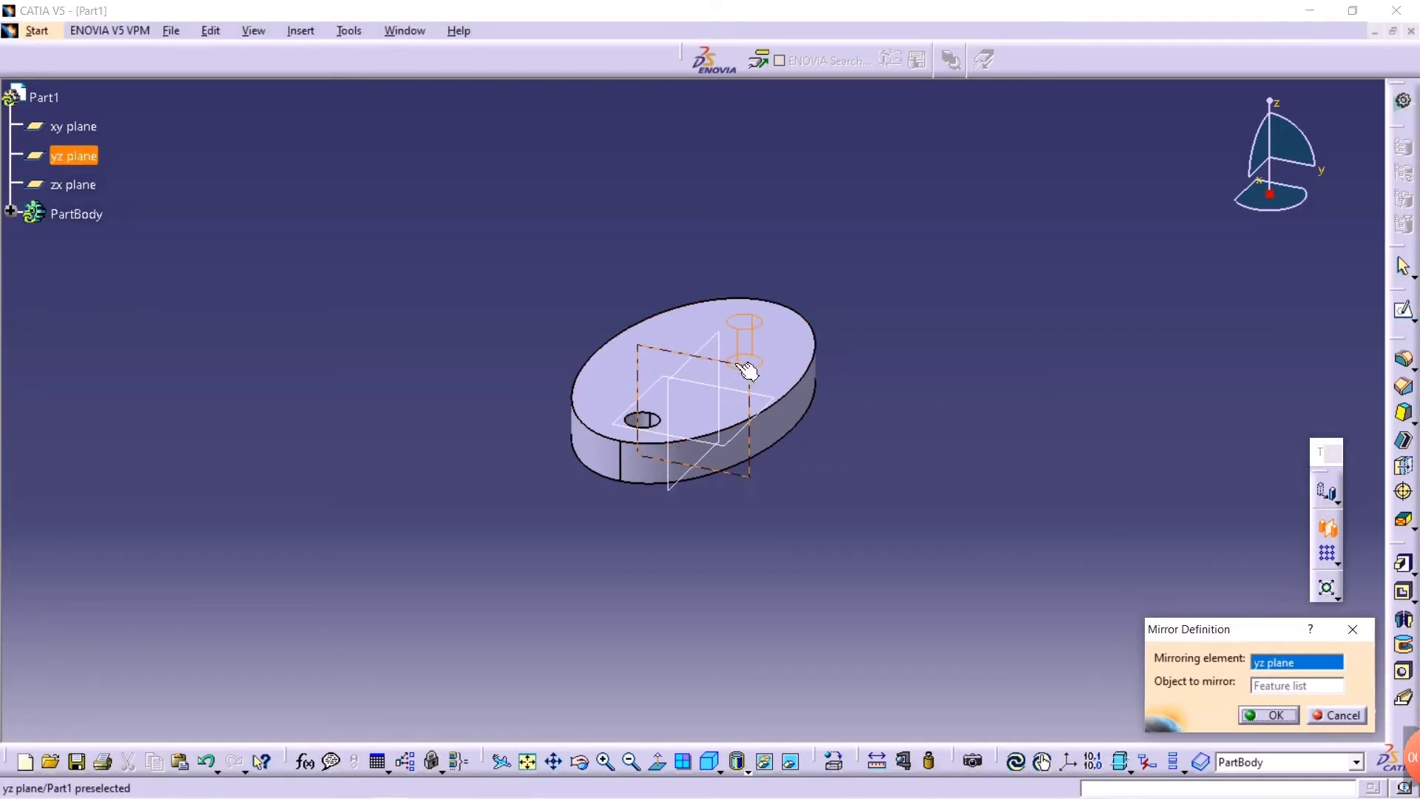
click(1266, 715)
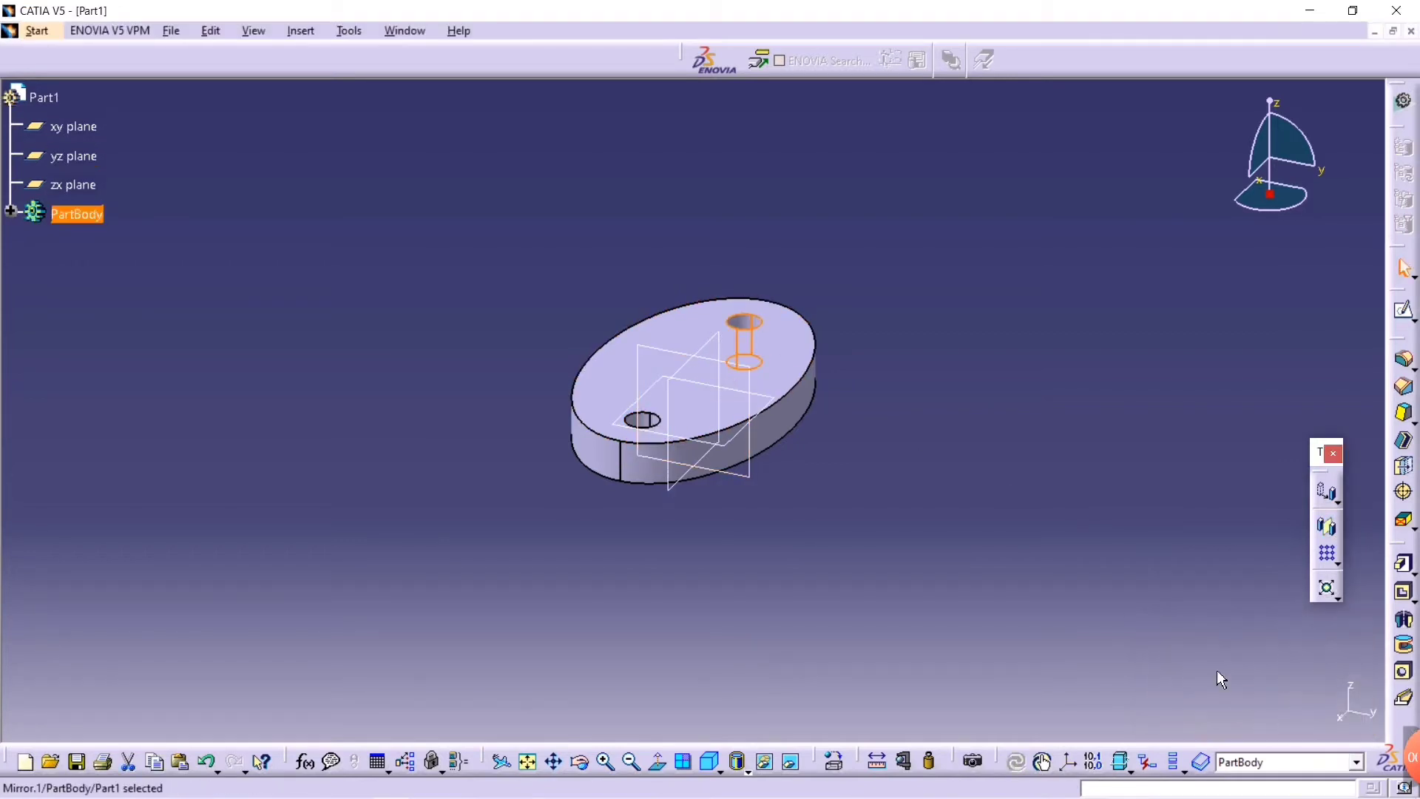
- Start a sketch on the plate's upper face and draw a large circle centred on the origin between the two holes
click(785, 377)
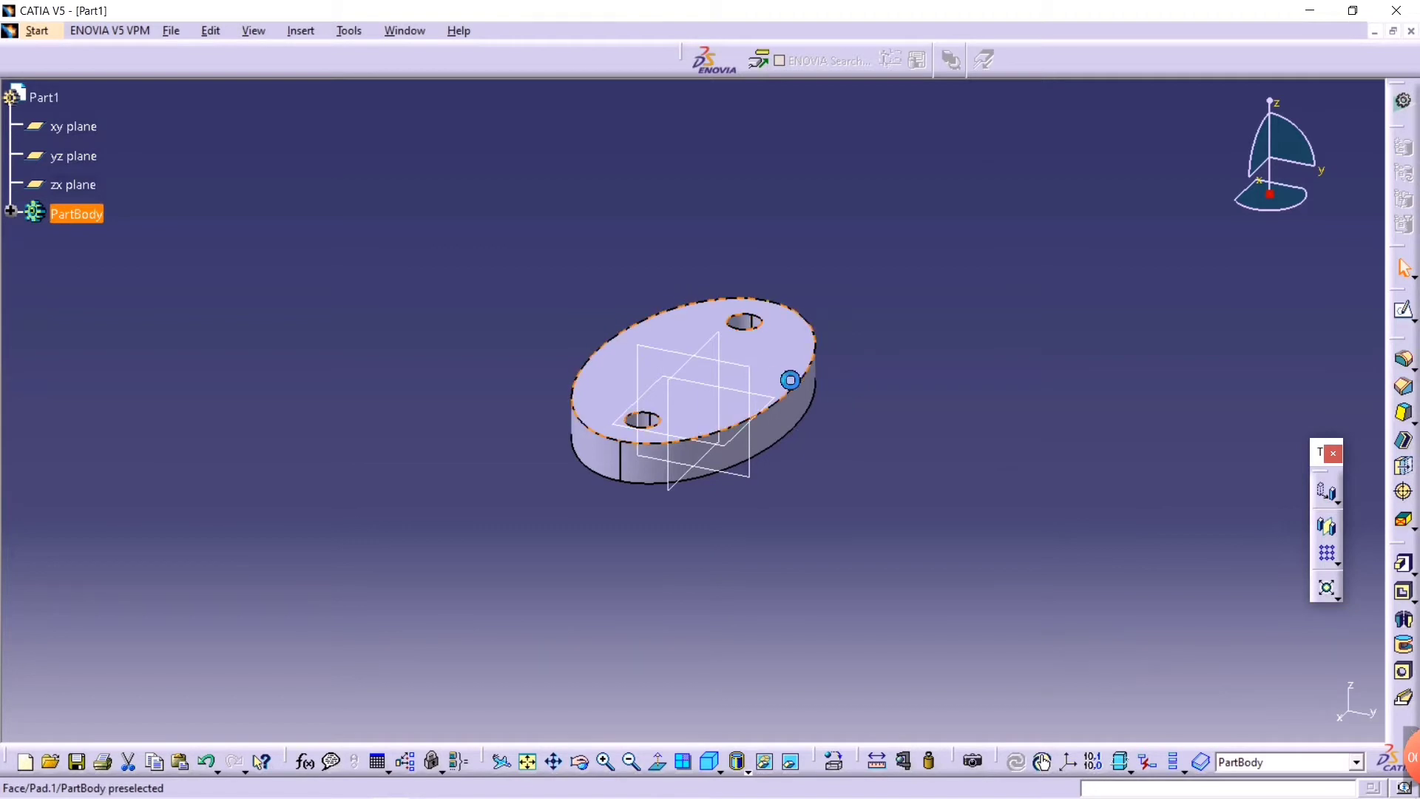
click(1403, 312)
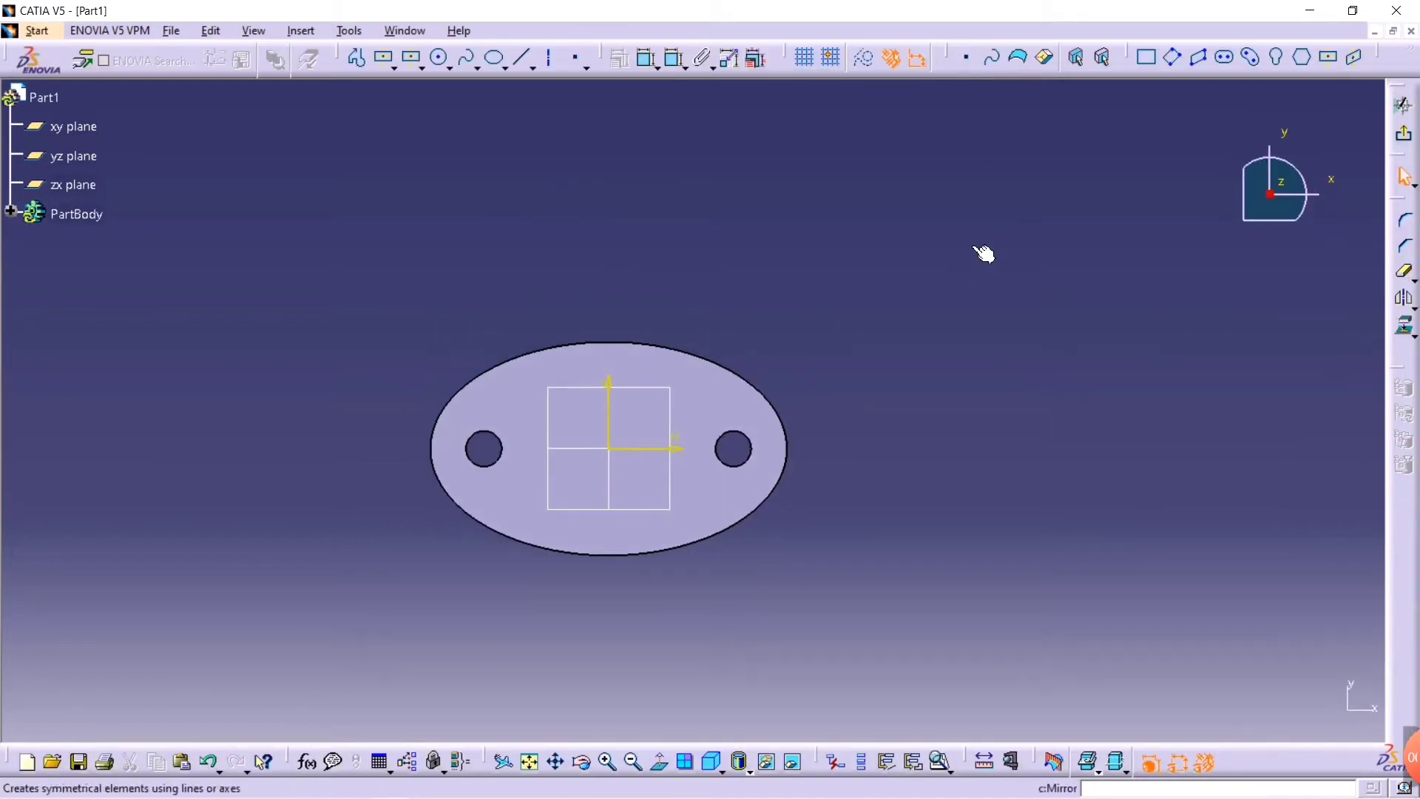
click(441, 60)
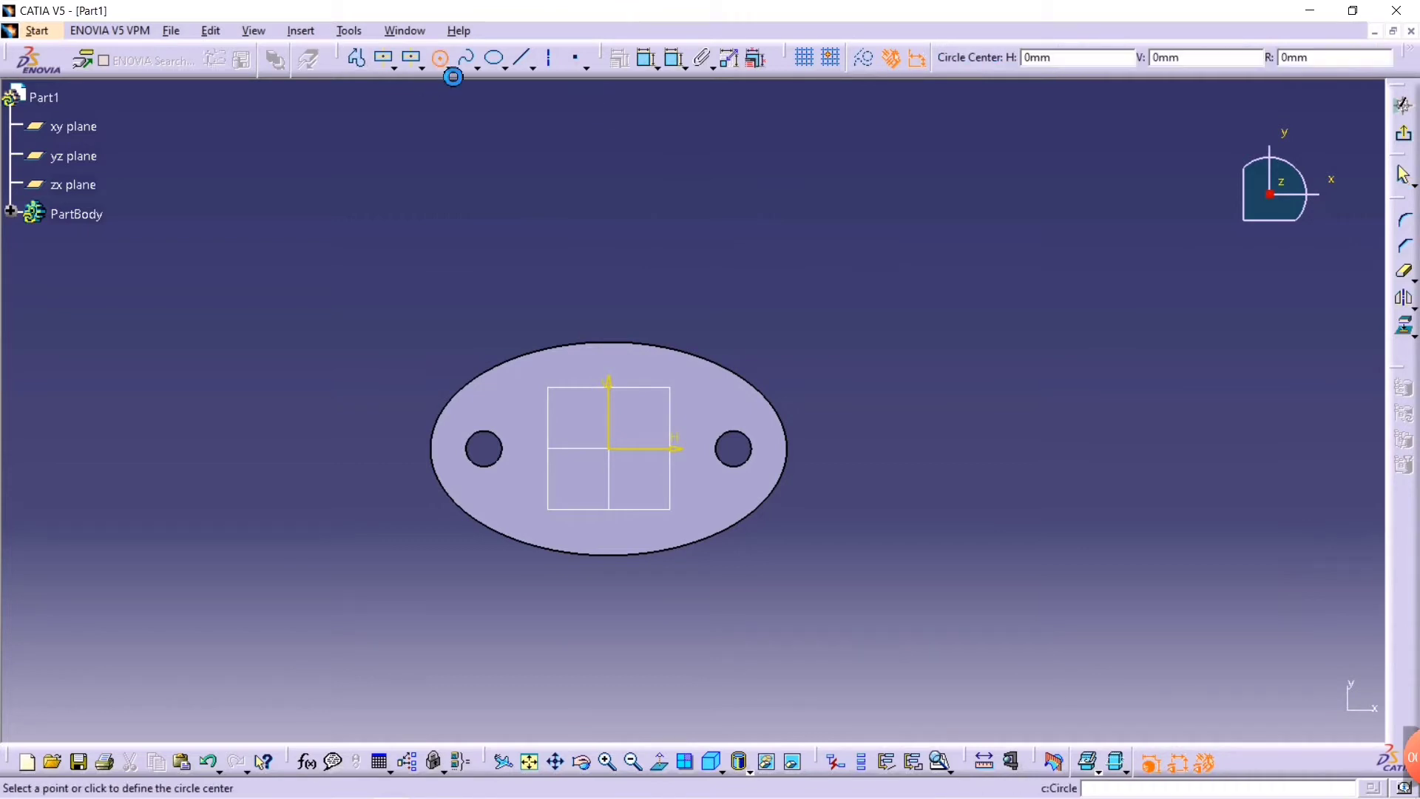
click(613, 453)
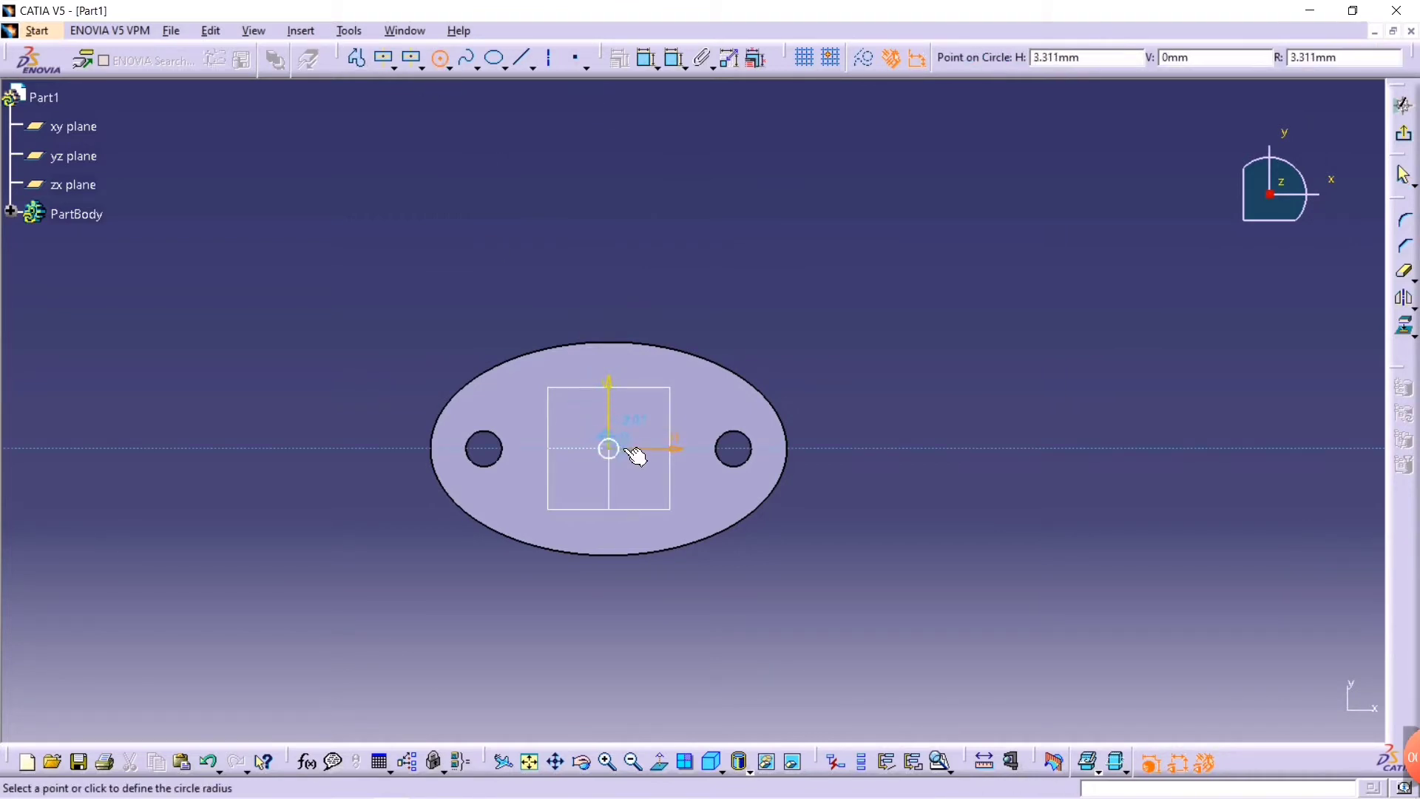
click(701, 482)
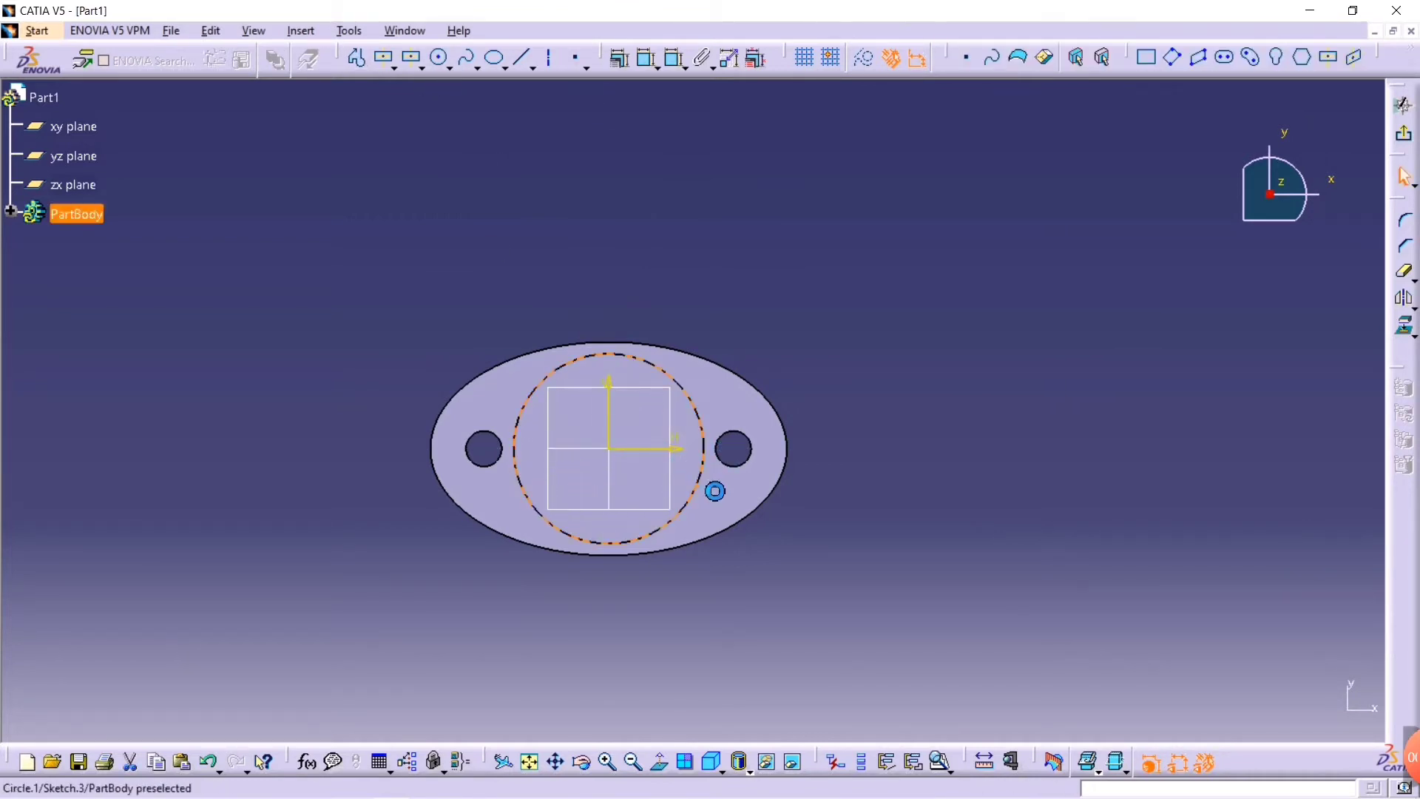
- Dimension the large circle's diameter and set it to 66 mm
click(675, 59)
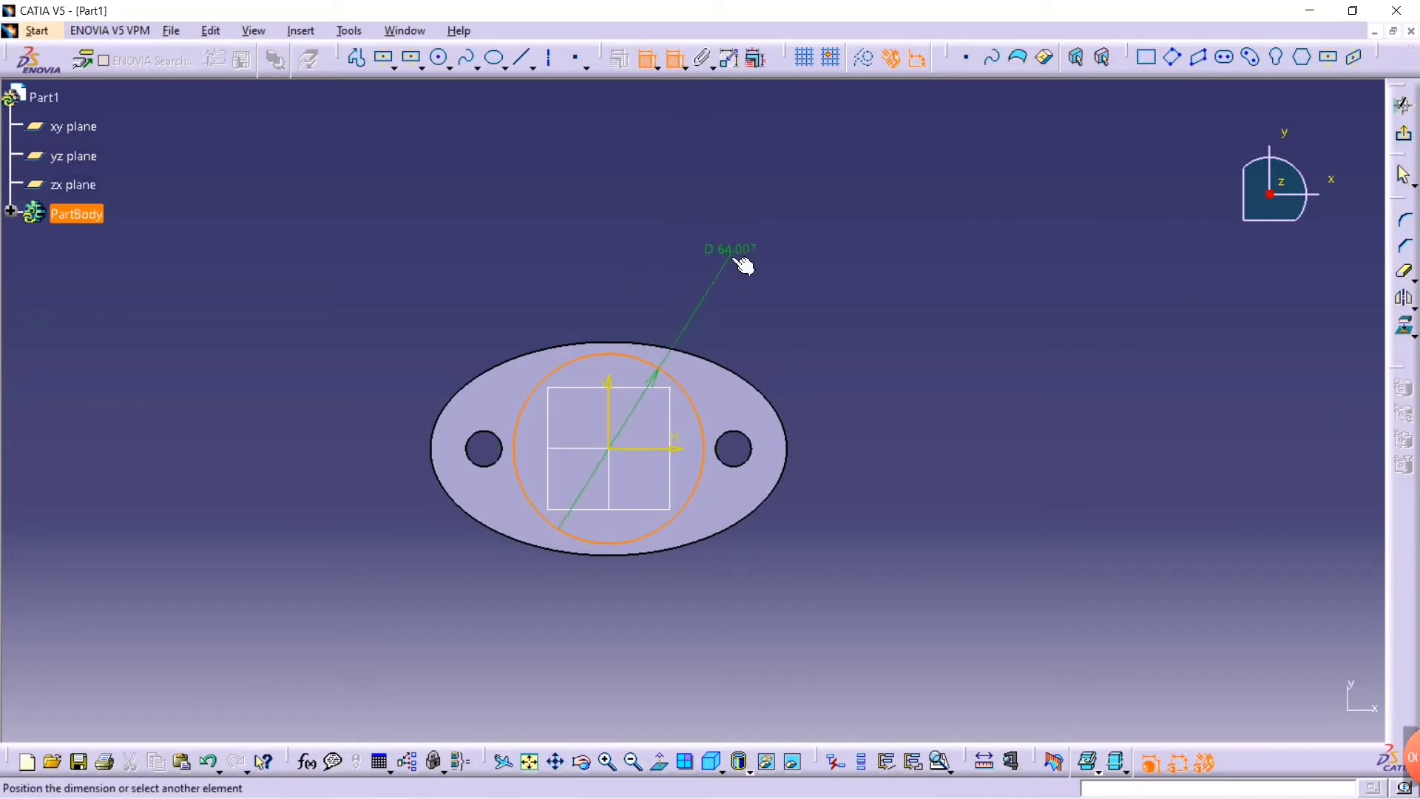
click(742, 263)
double_click(745, 258)
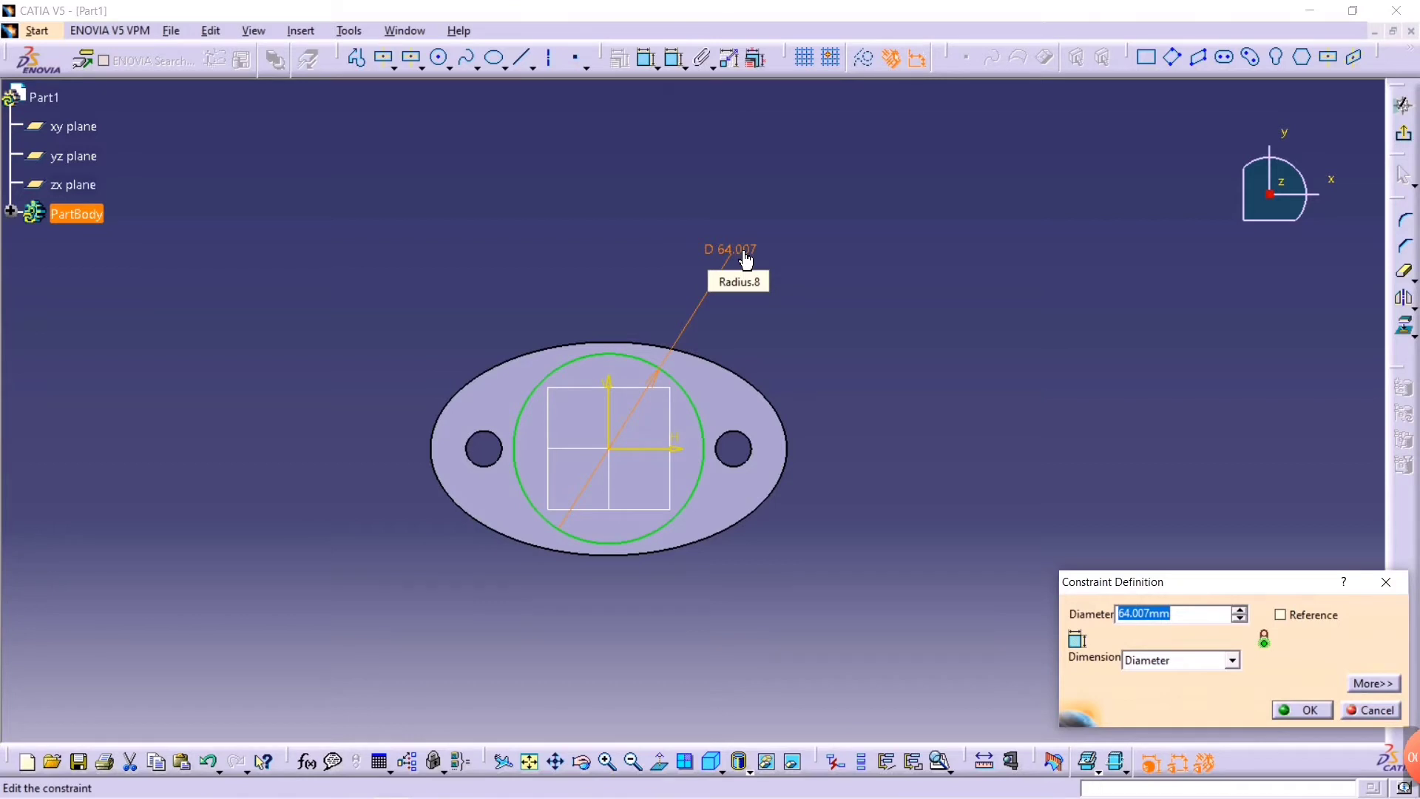
text(66)
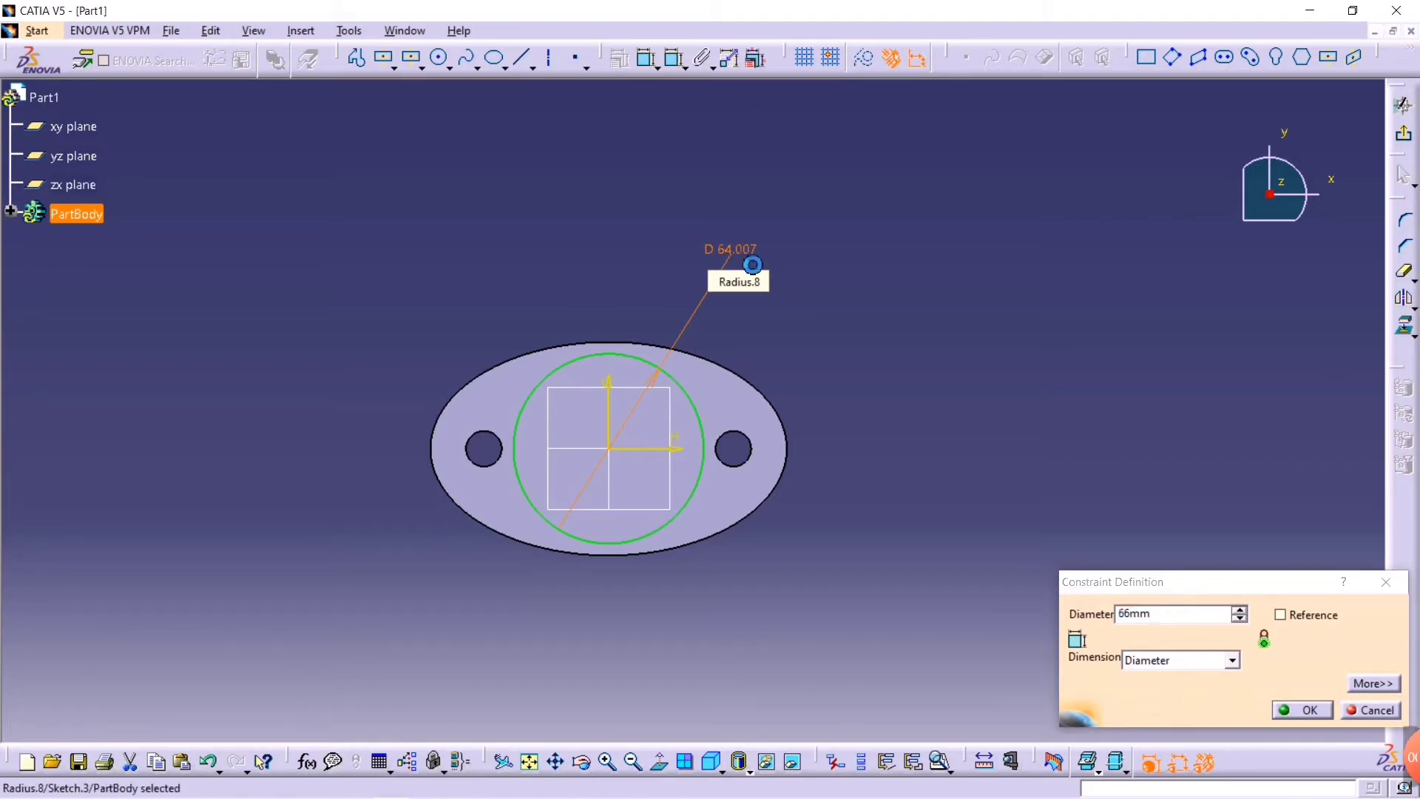
key(Return)
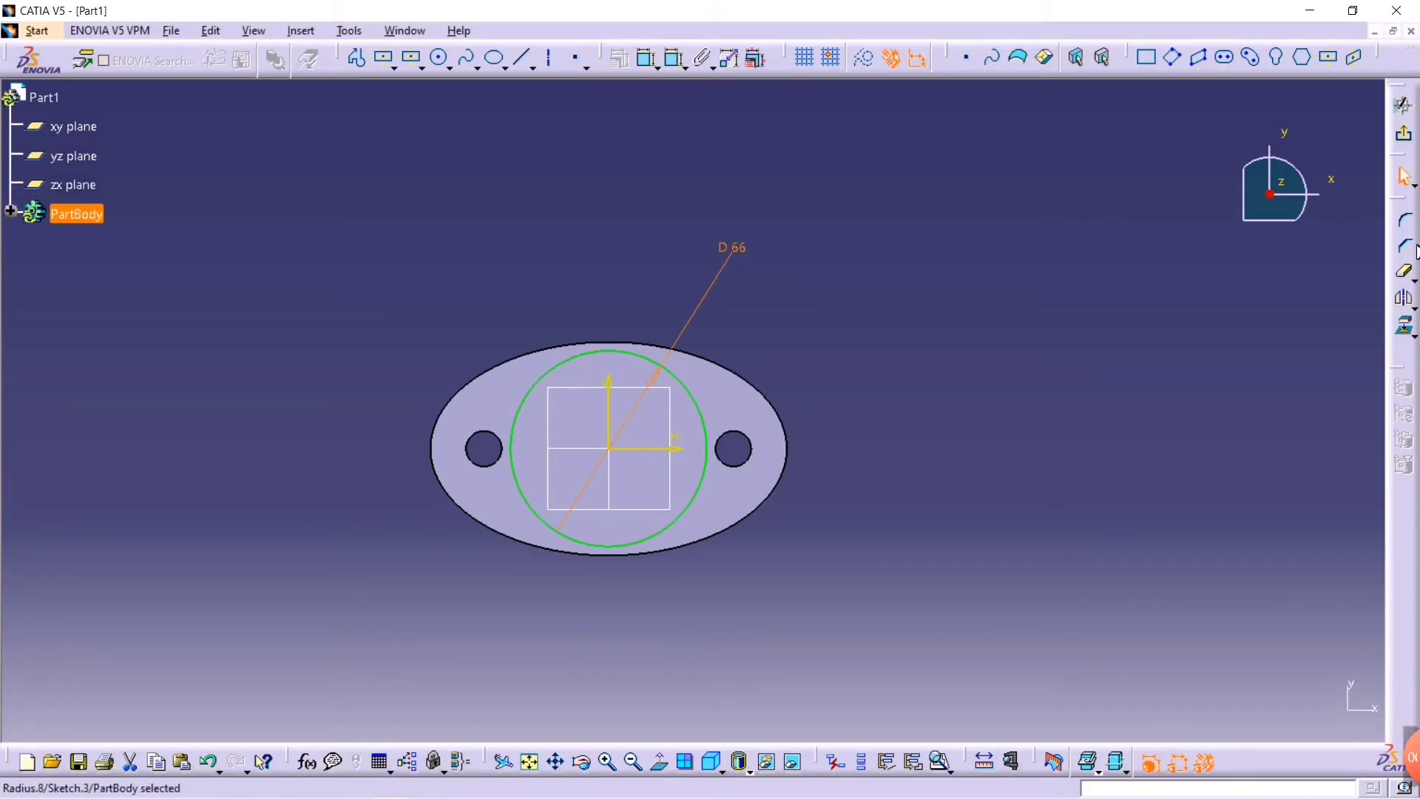
- Exit the sketch and pad the 66 mm circle 50 mm upward from the elliptical plate
click(1403, 105)
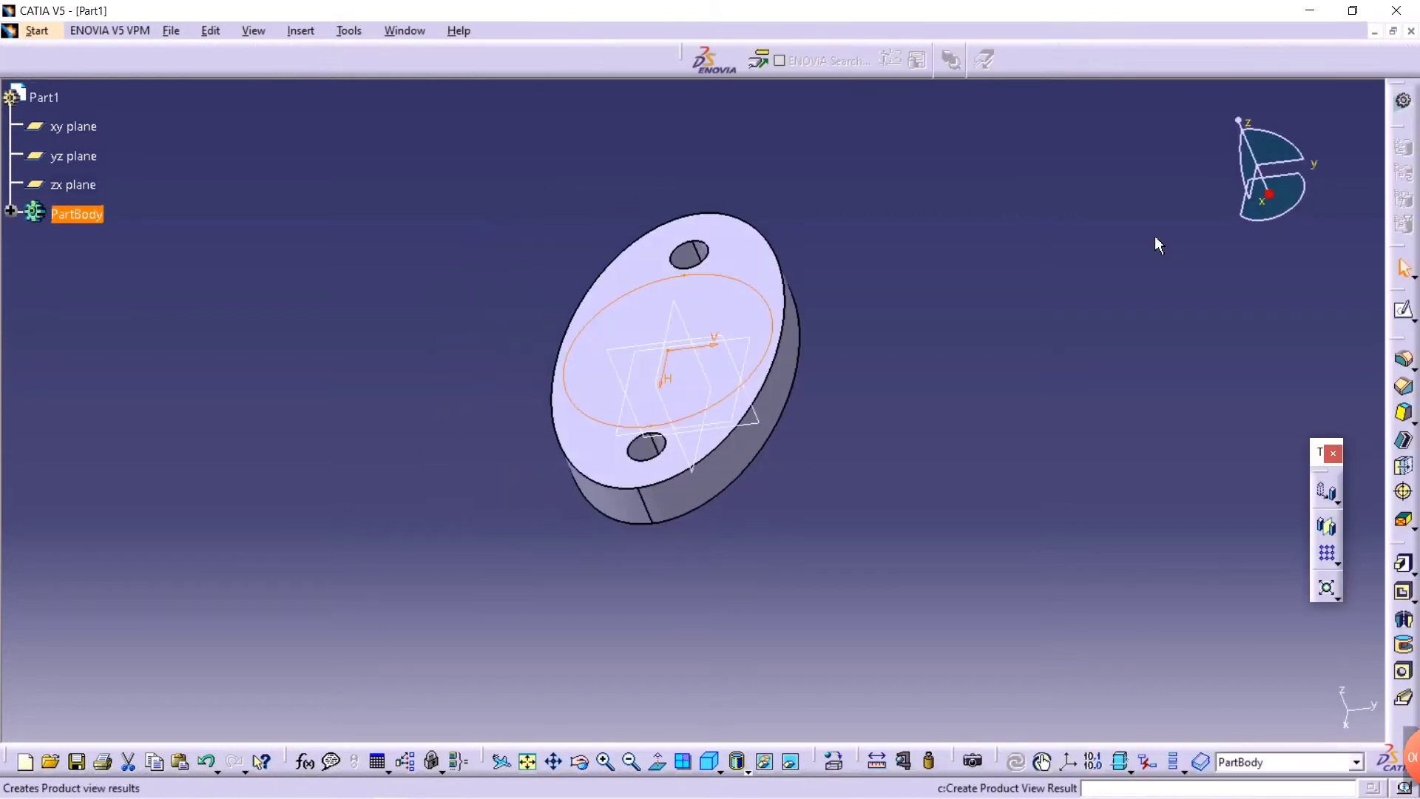
click(1405, 566)
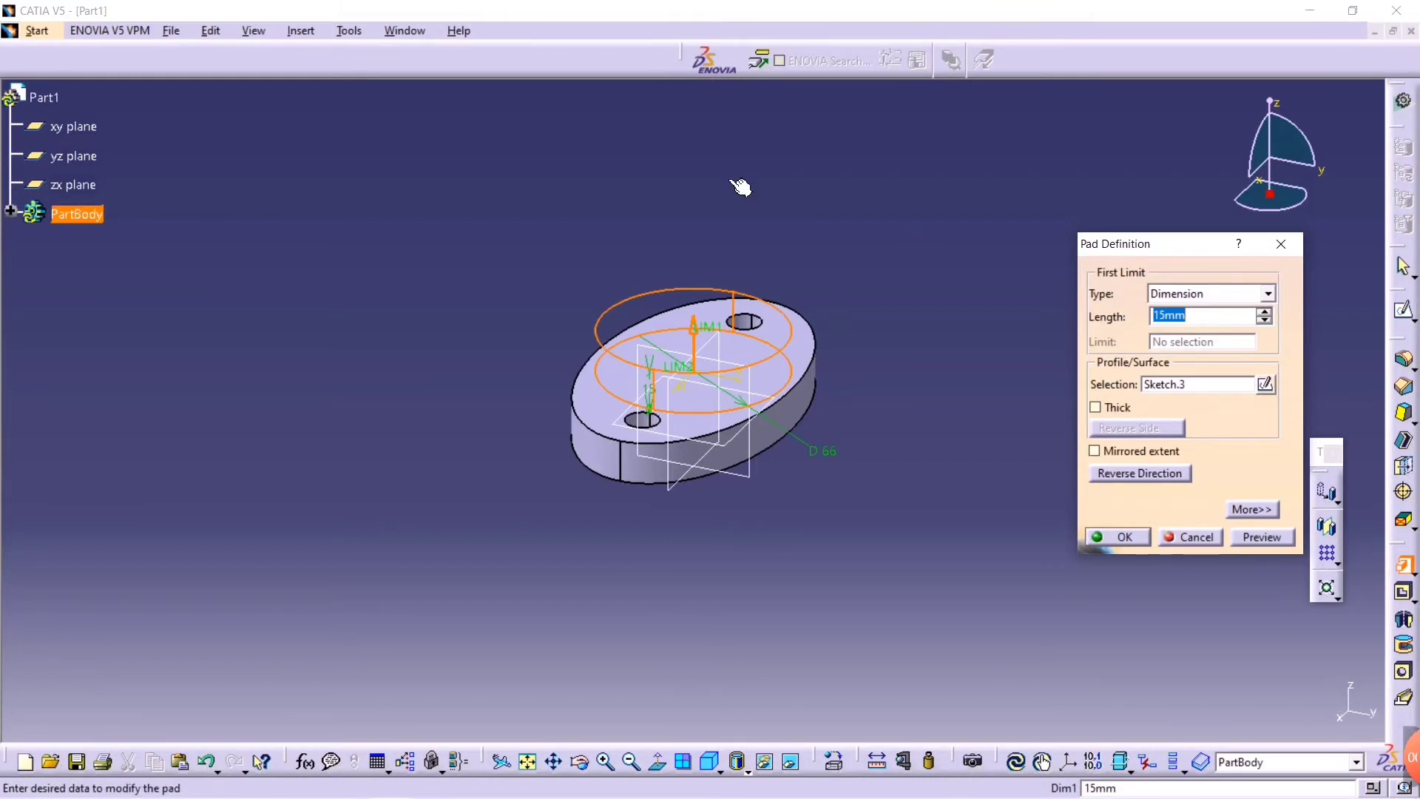
text(50)
key(Return)
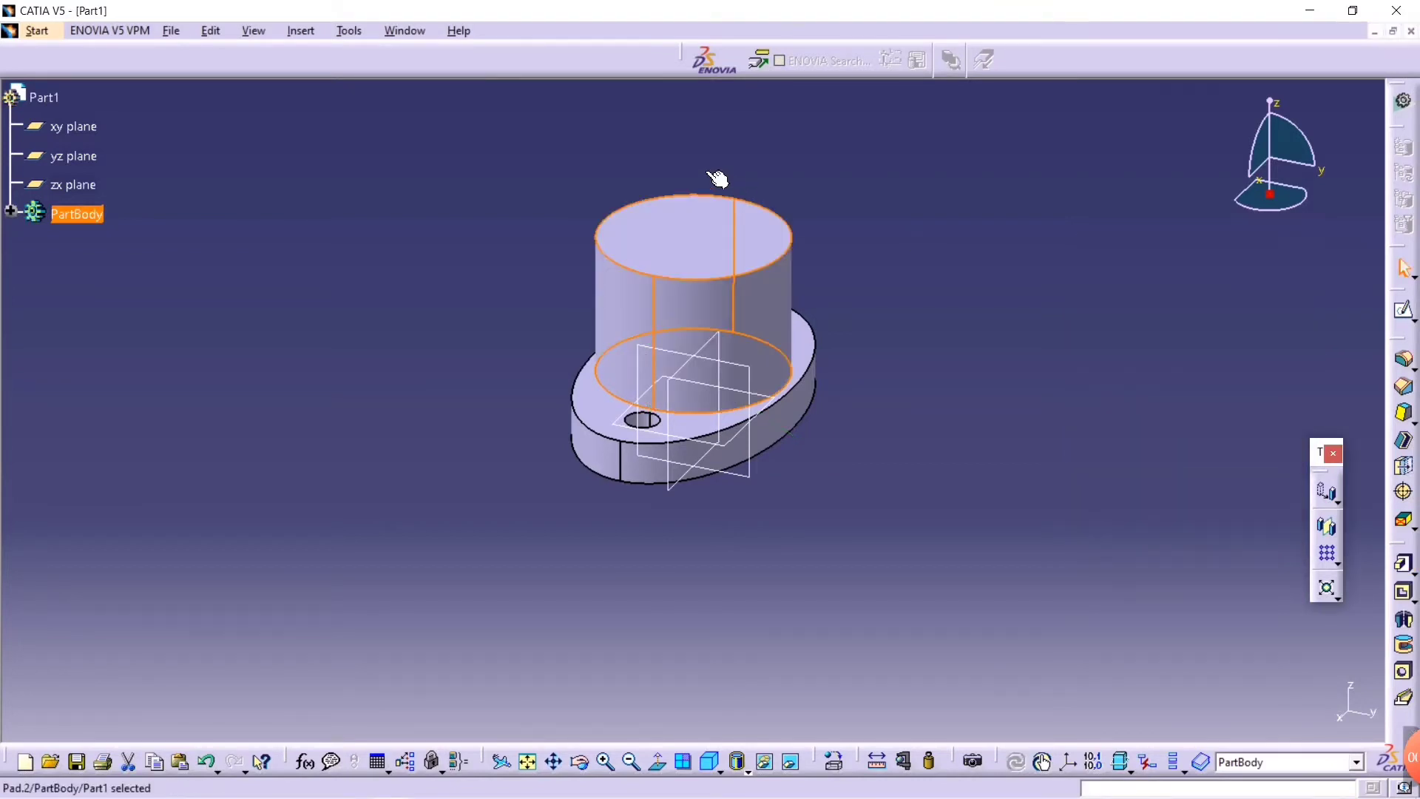
- Start a sketch on the cylinder's top face and draw a circle about 125 mm in diameter centred on the origin
click(716, 229)
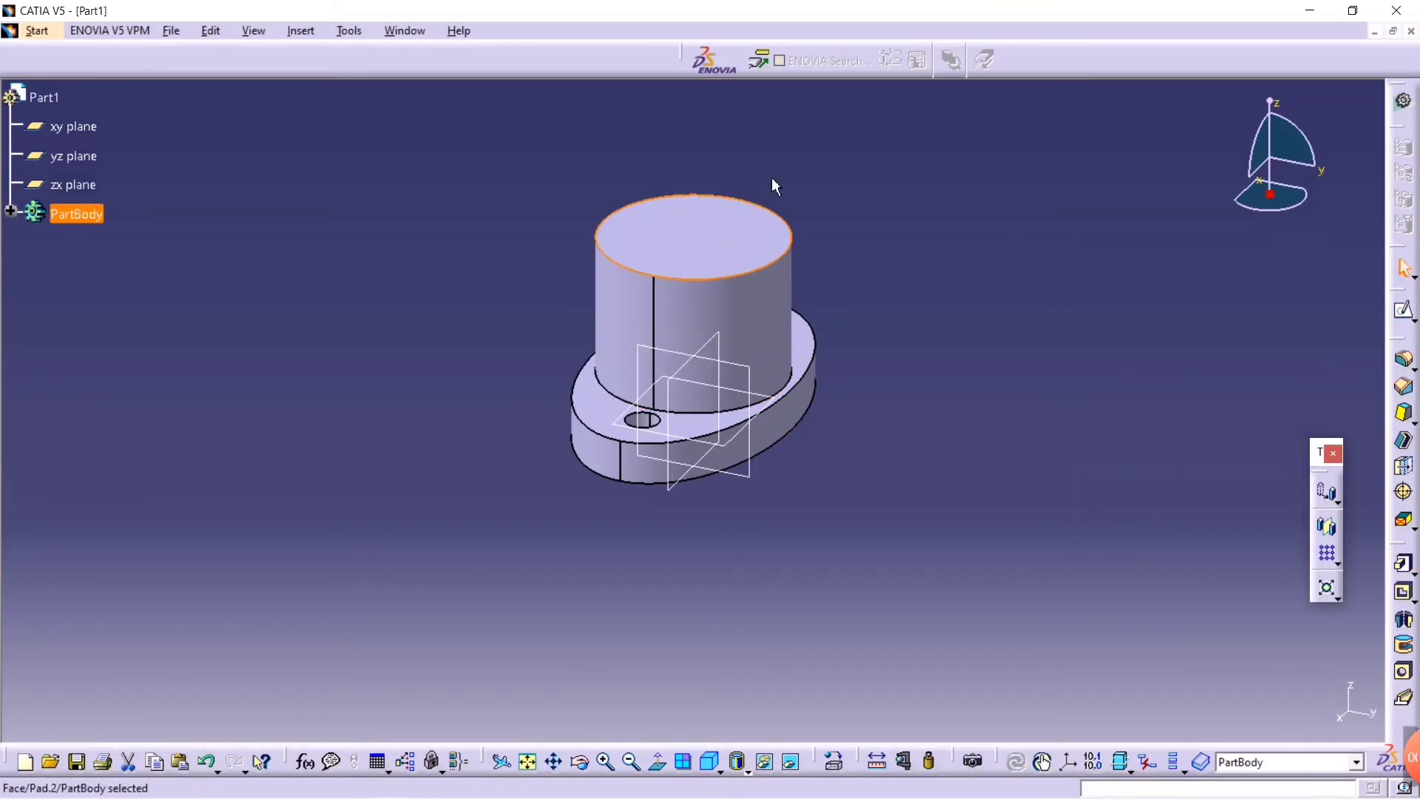
click(1403, 314)
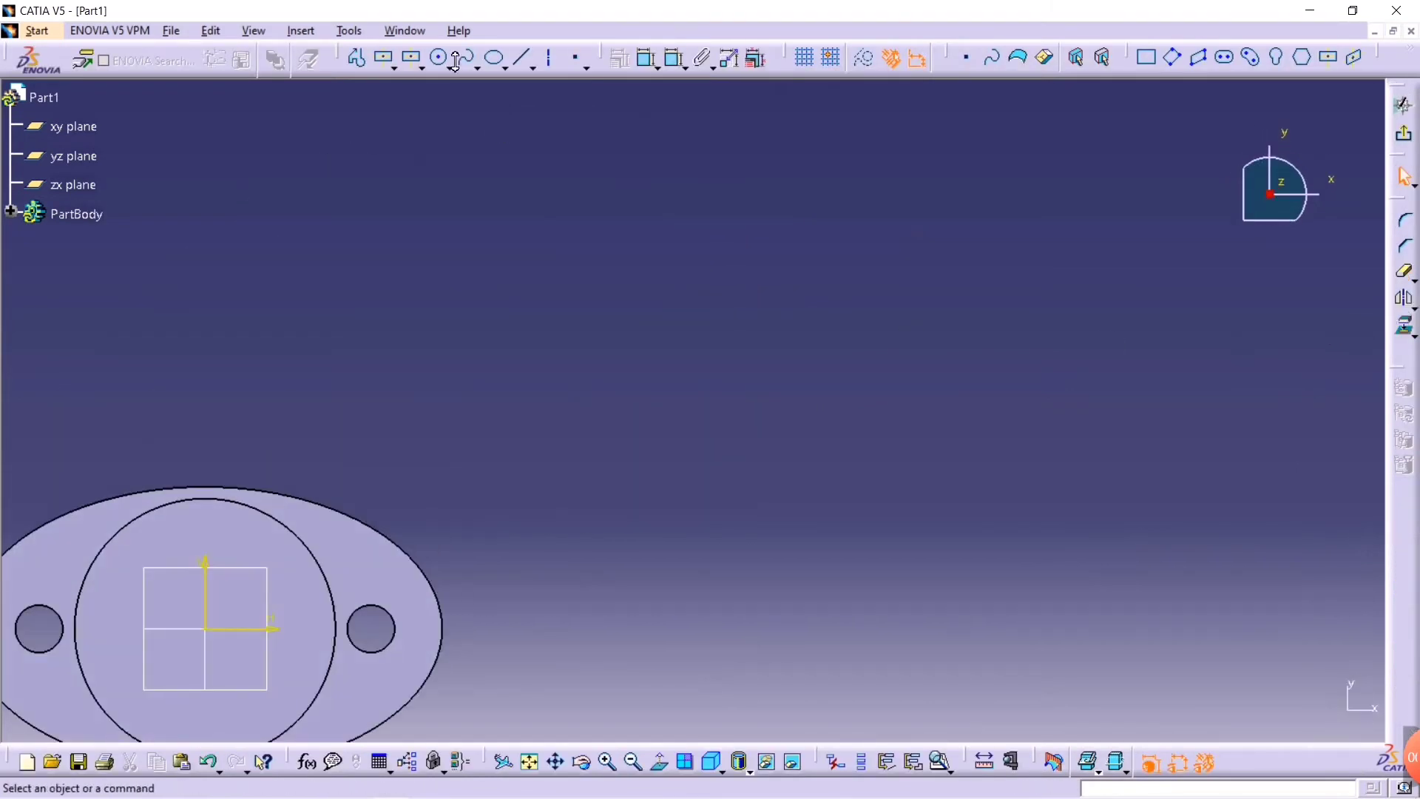
middle_drag(491, 279, 757, 162)
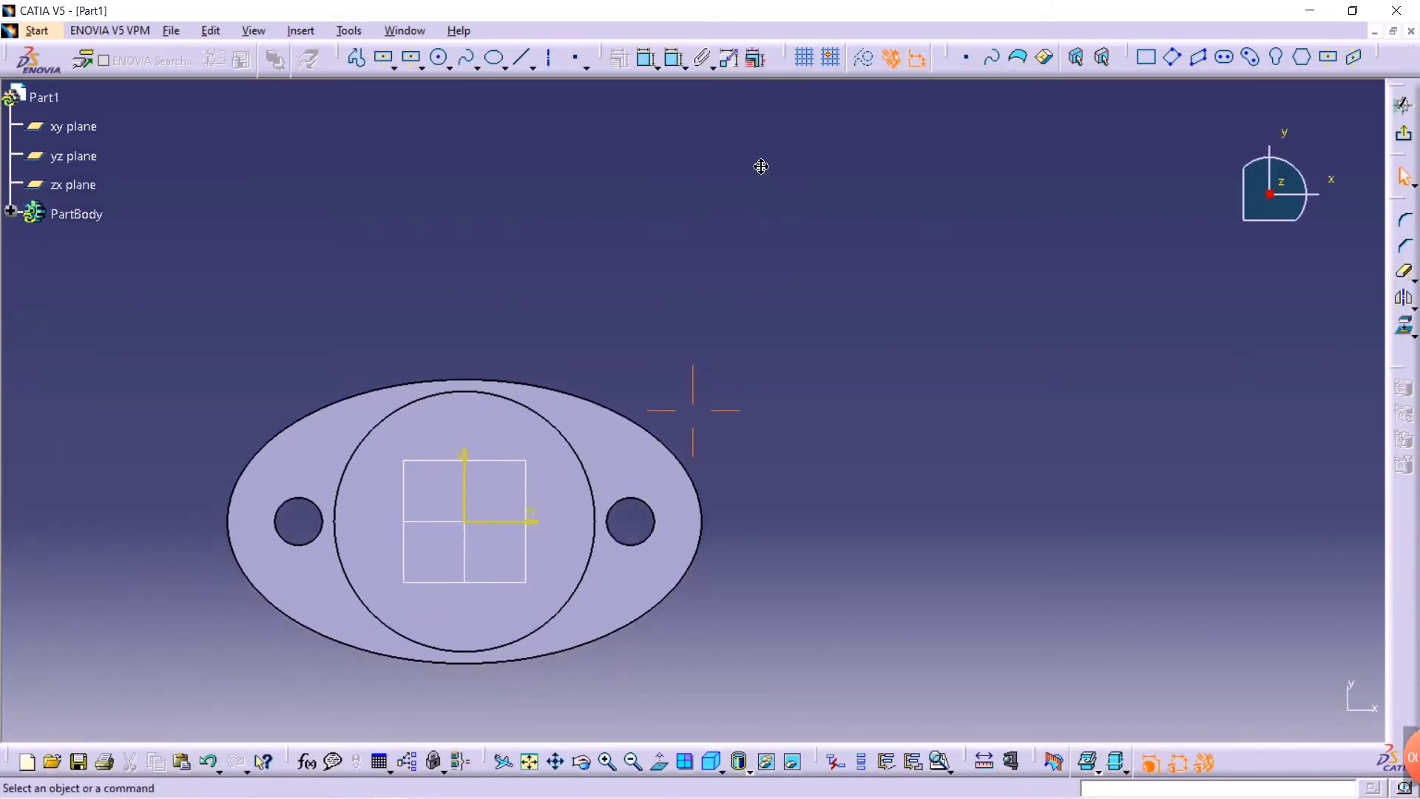
click(441, 59)
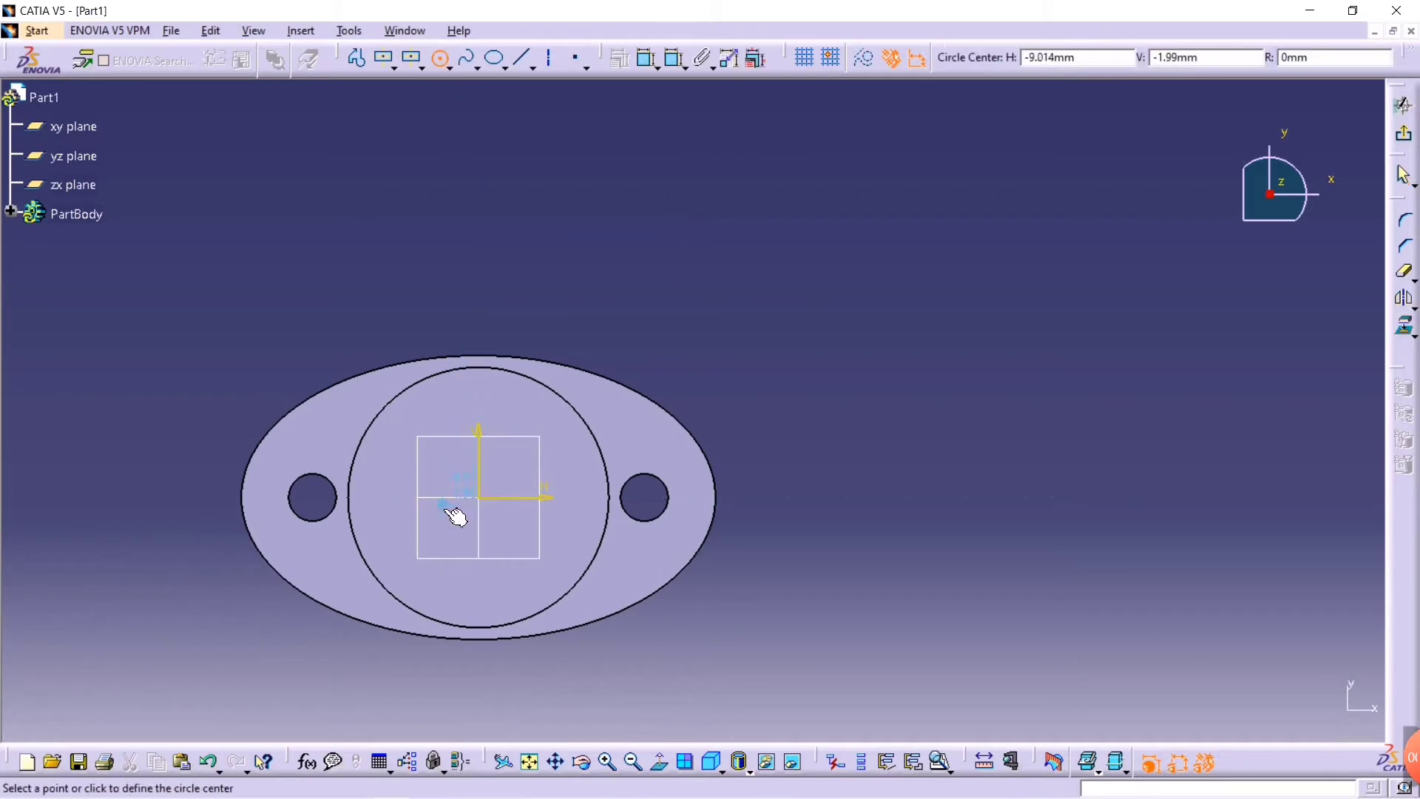
click(479, 497)
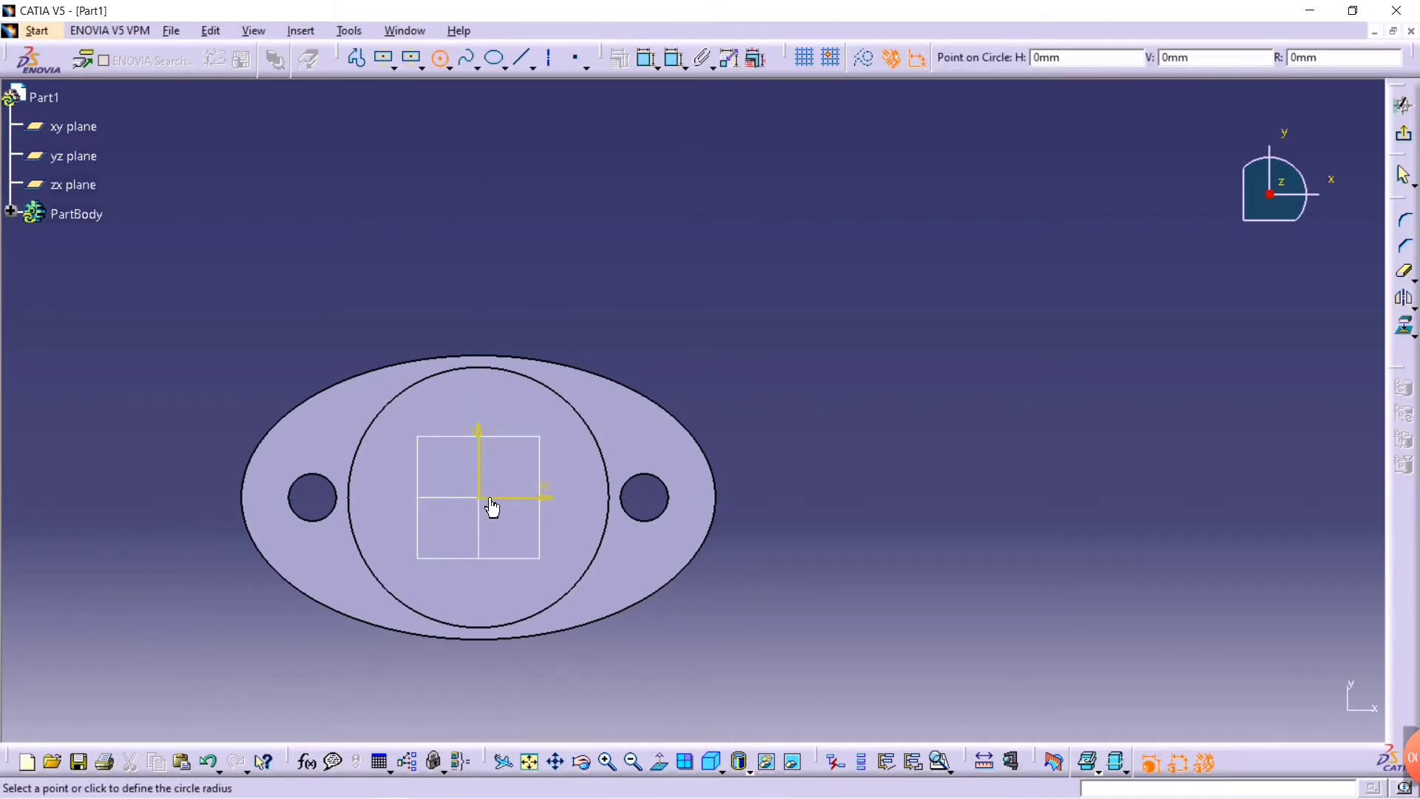
click(723, 549)
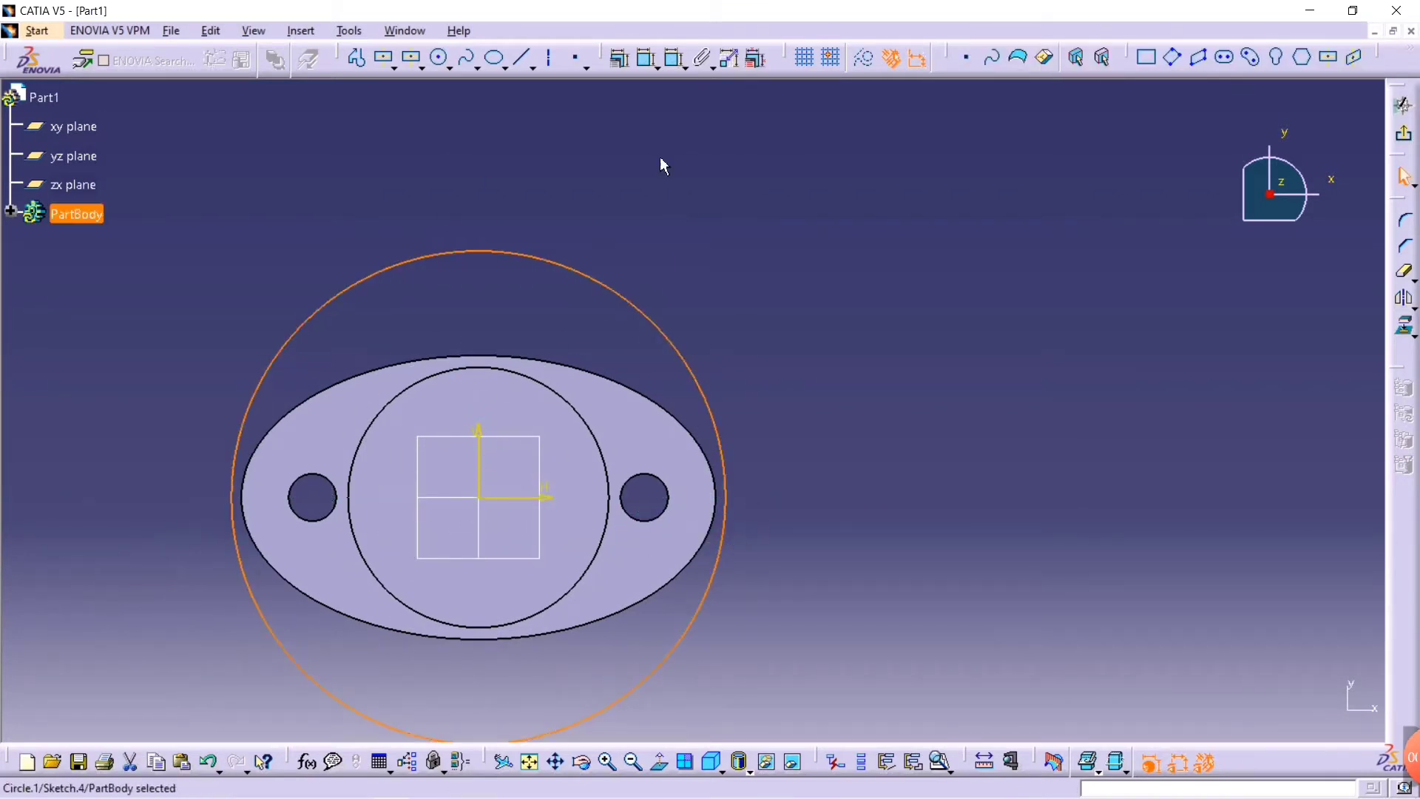
- Dimension the new circle's diameter and set it to 42 mm
click(650, 63)
click(730, 287)
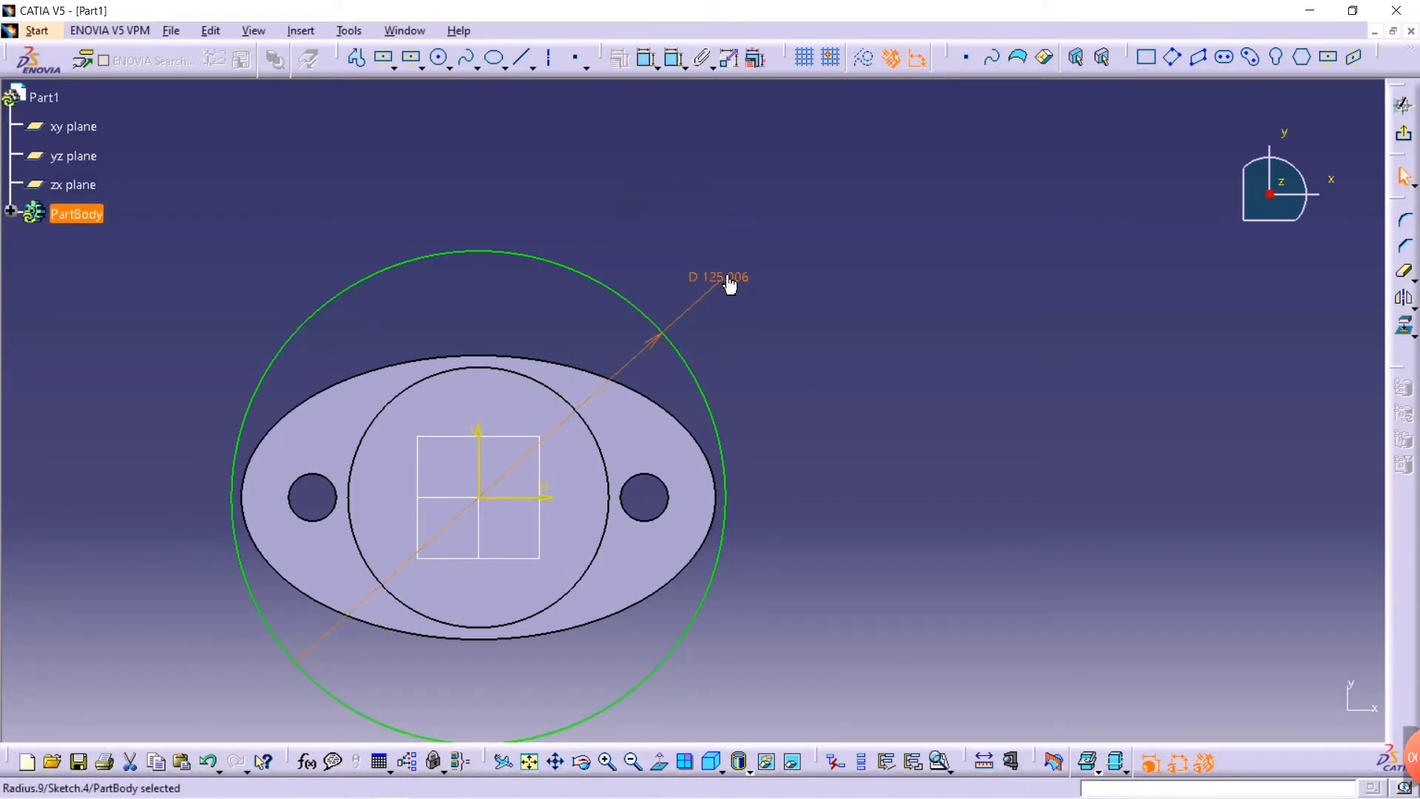
double_click(748, 283)
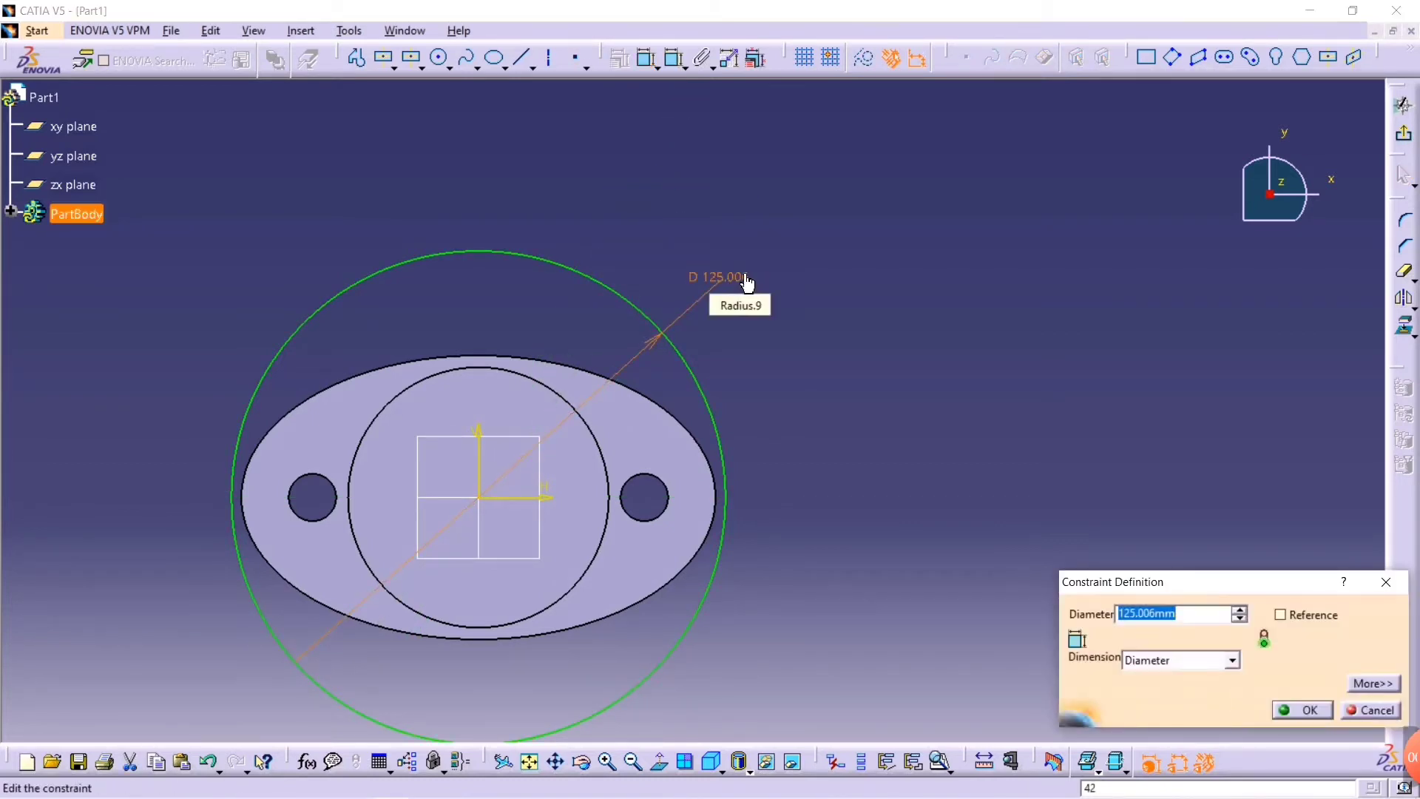
text(42)
key(Return)
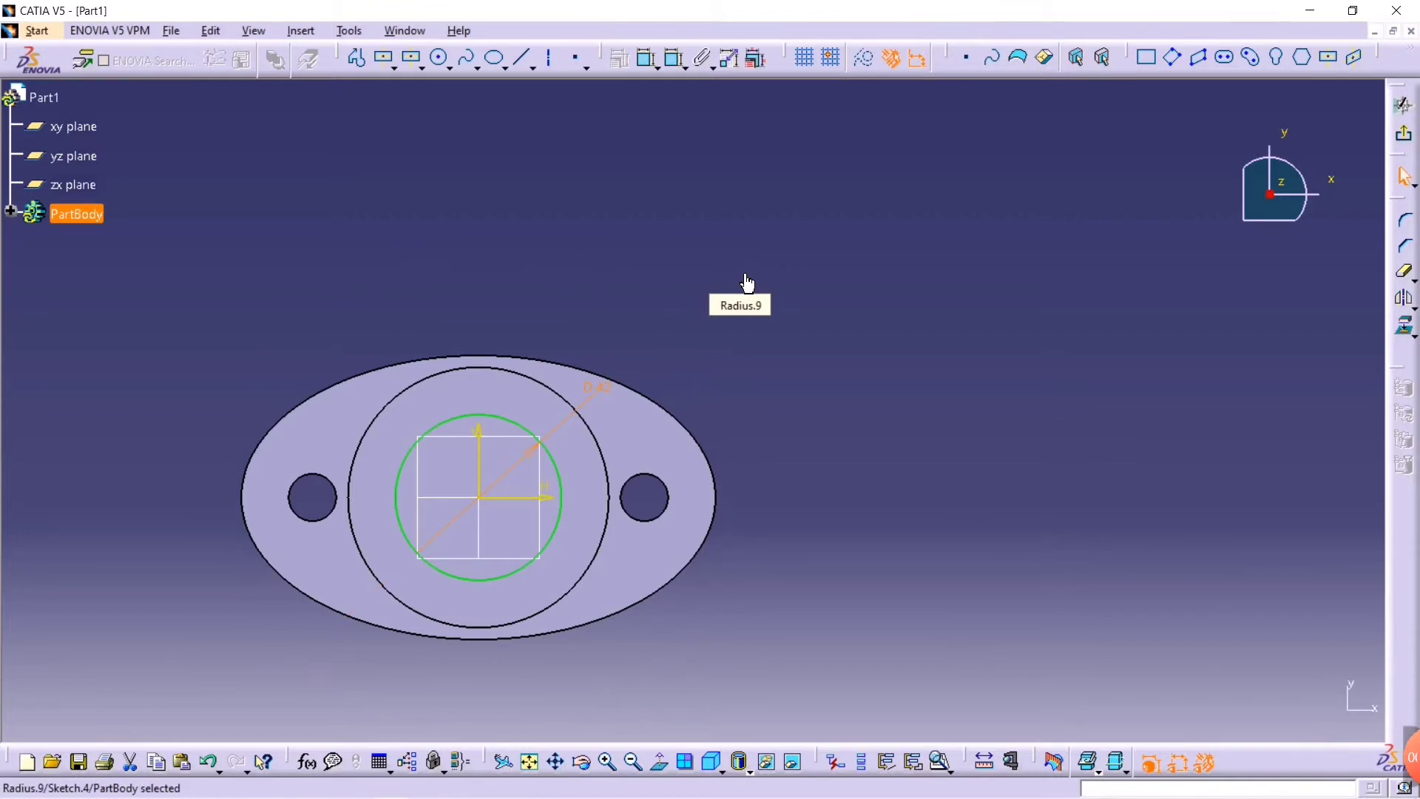
- Exit the sketch and cut the 42 mm circle through the cylinder and base plate as a pocket 65 mm deep
click(1403, 104)
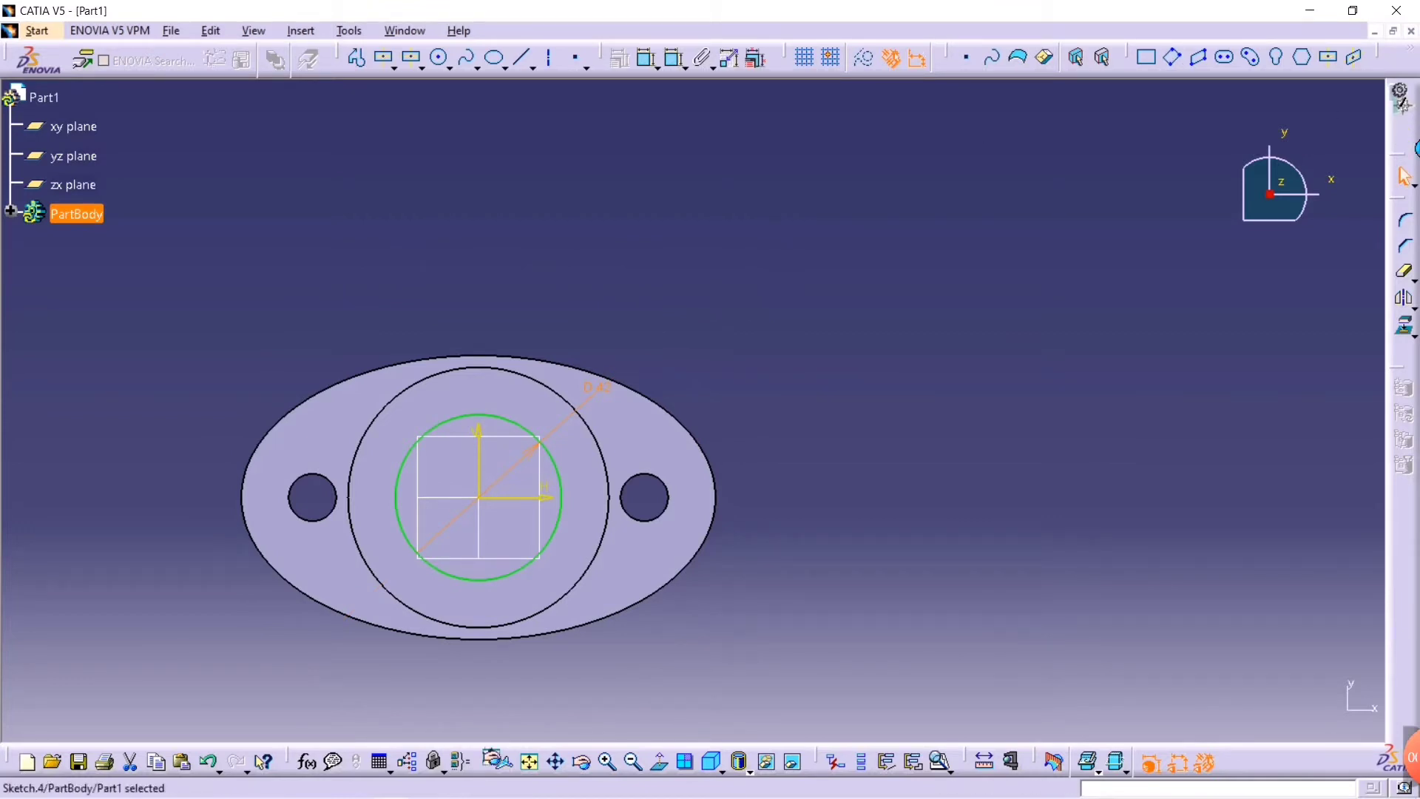
click(1403, 592)
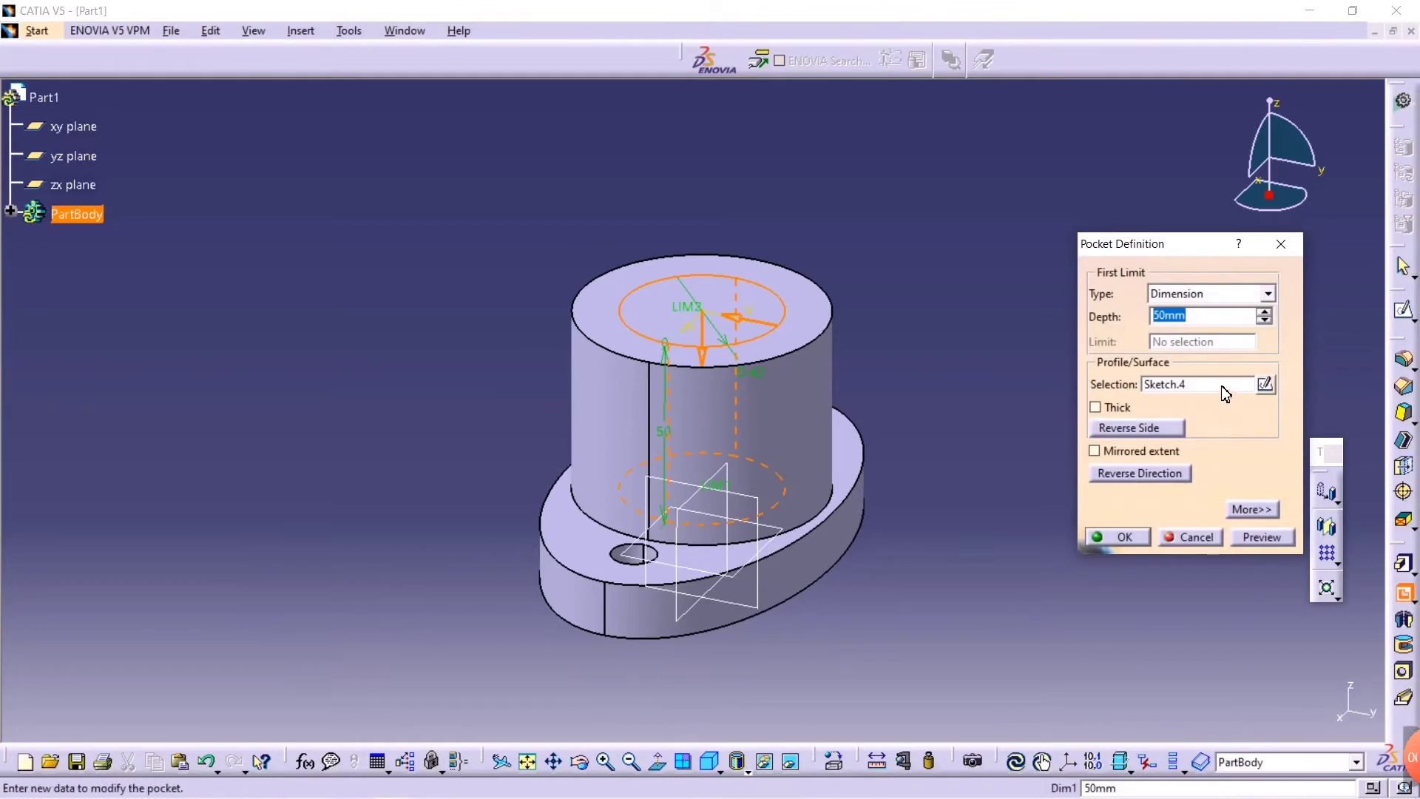
text(65)
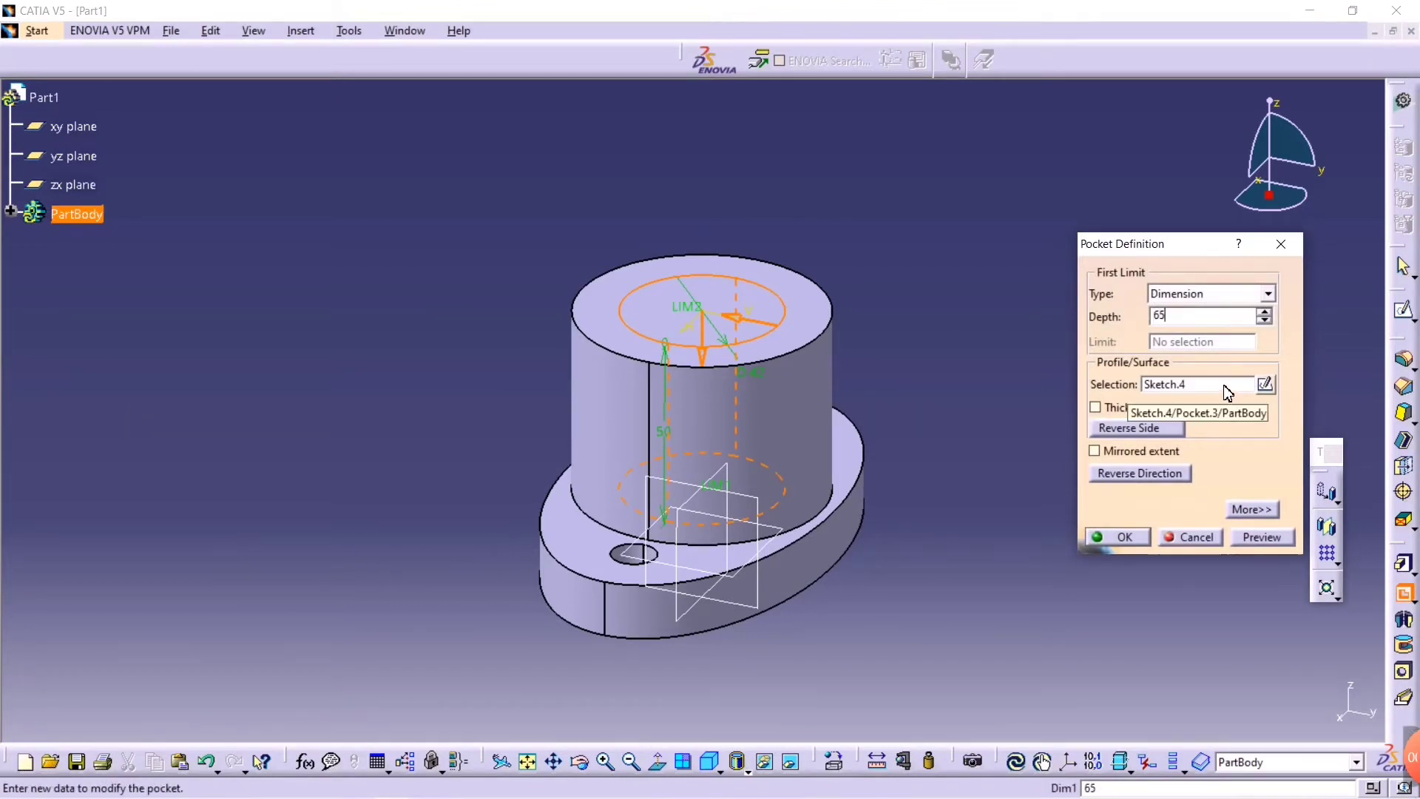
key(Return)
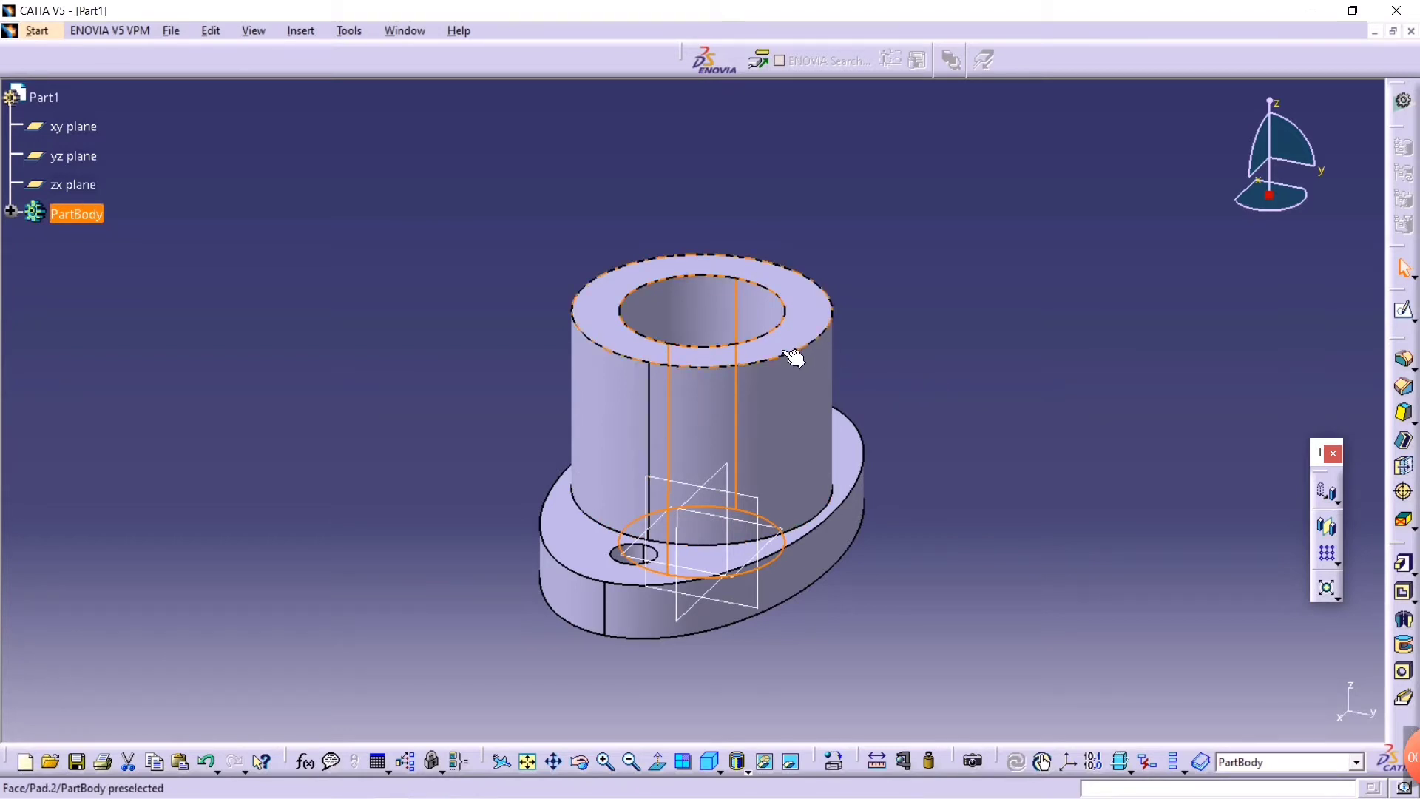
- Start a sketch on the cylinder's ring-shaped top face and draw a rectangle enclosing the whole outline of the elliptical plate
click(806, 353)
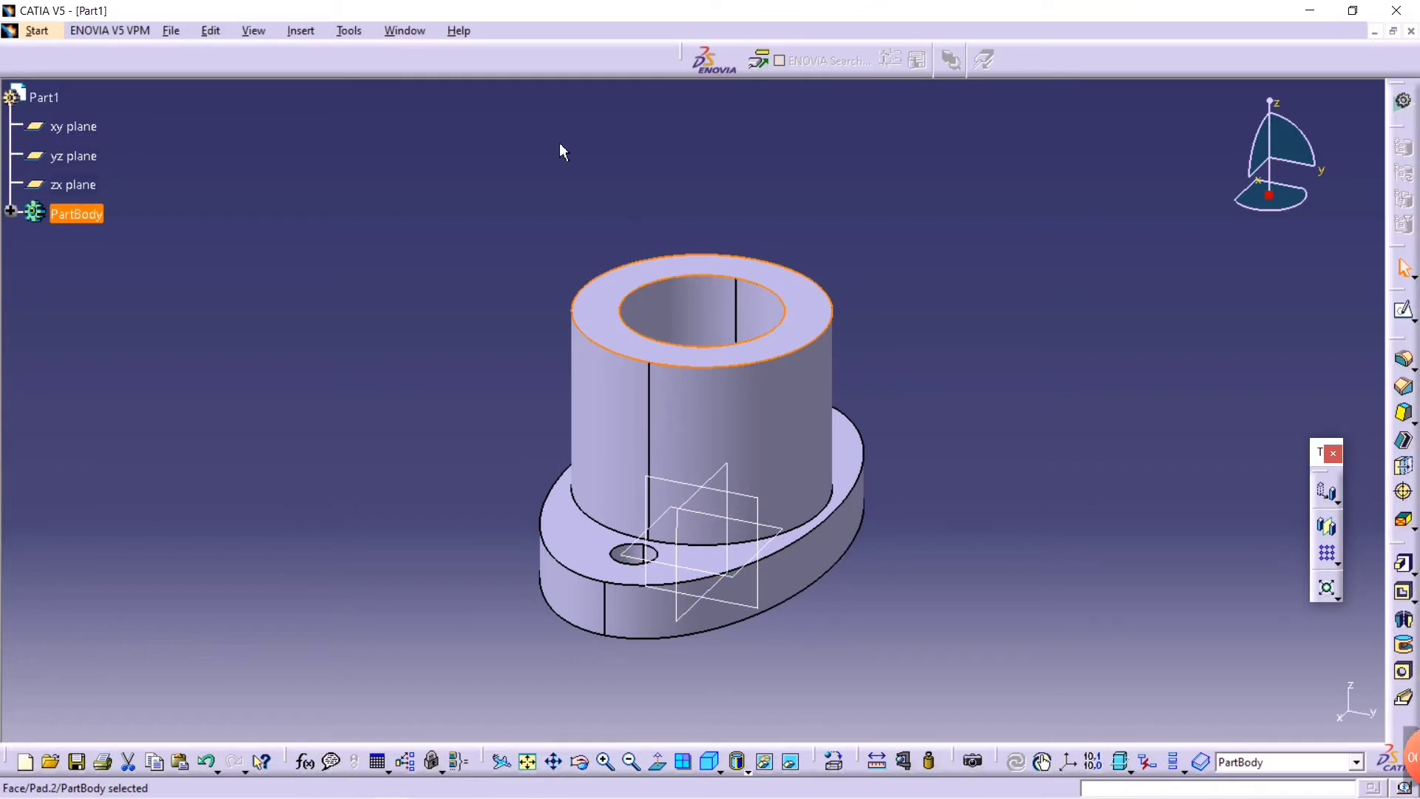
click(1403, 309)
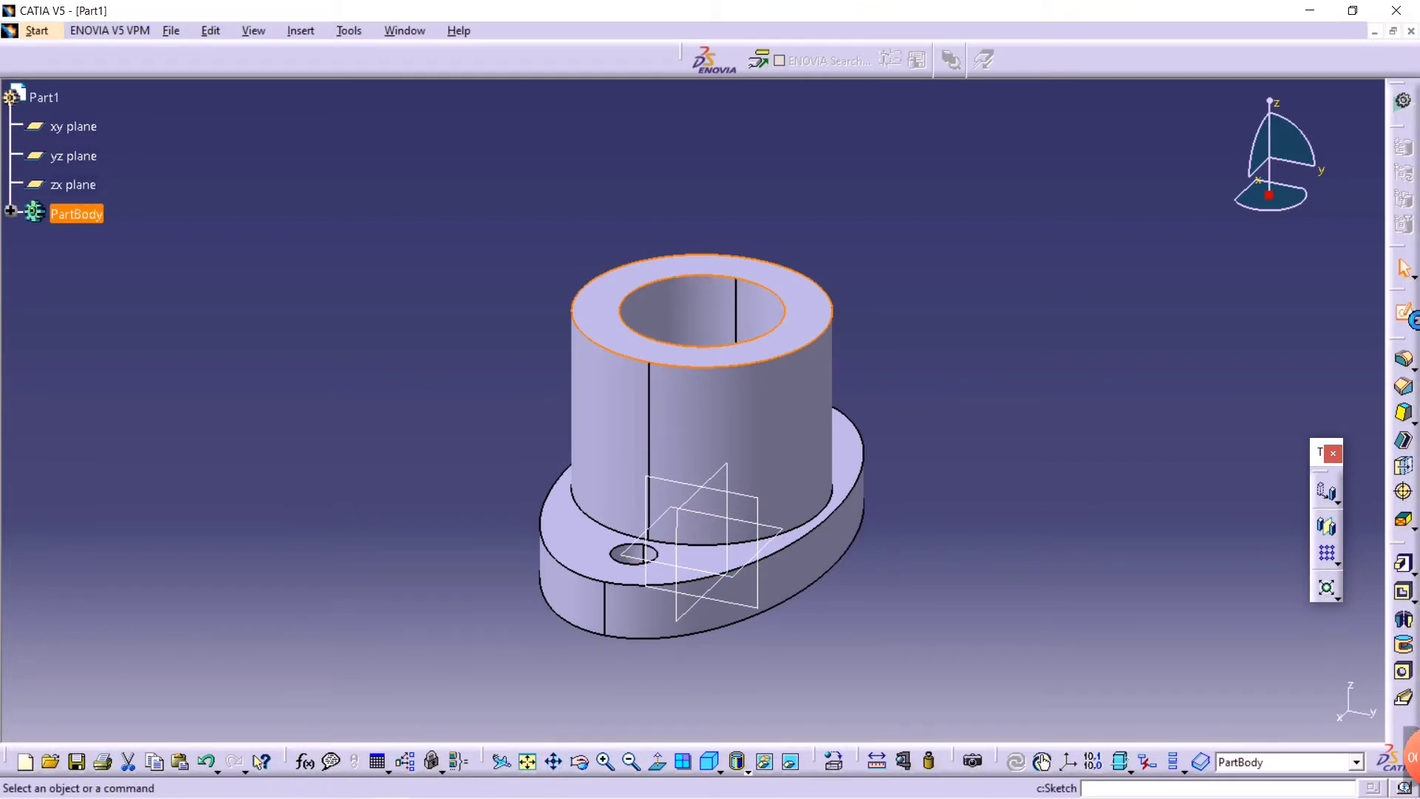
click(385, 58)
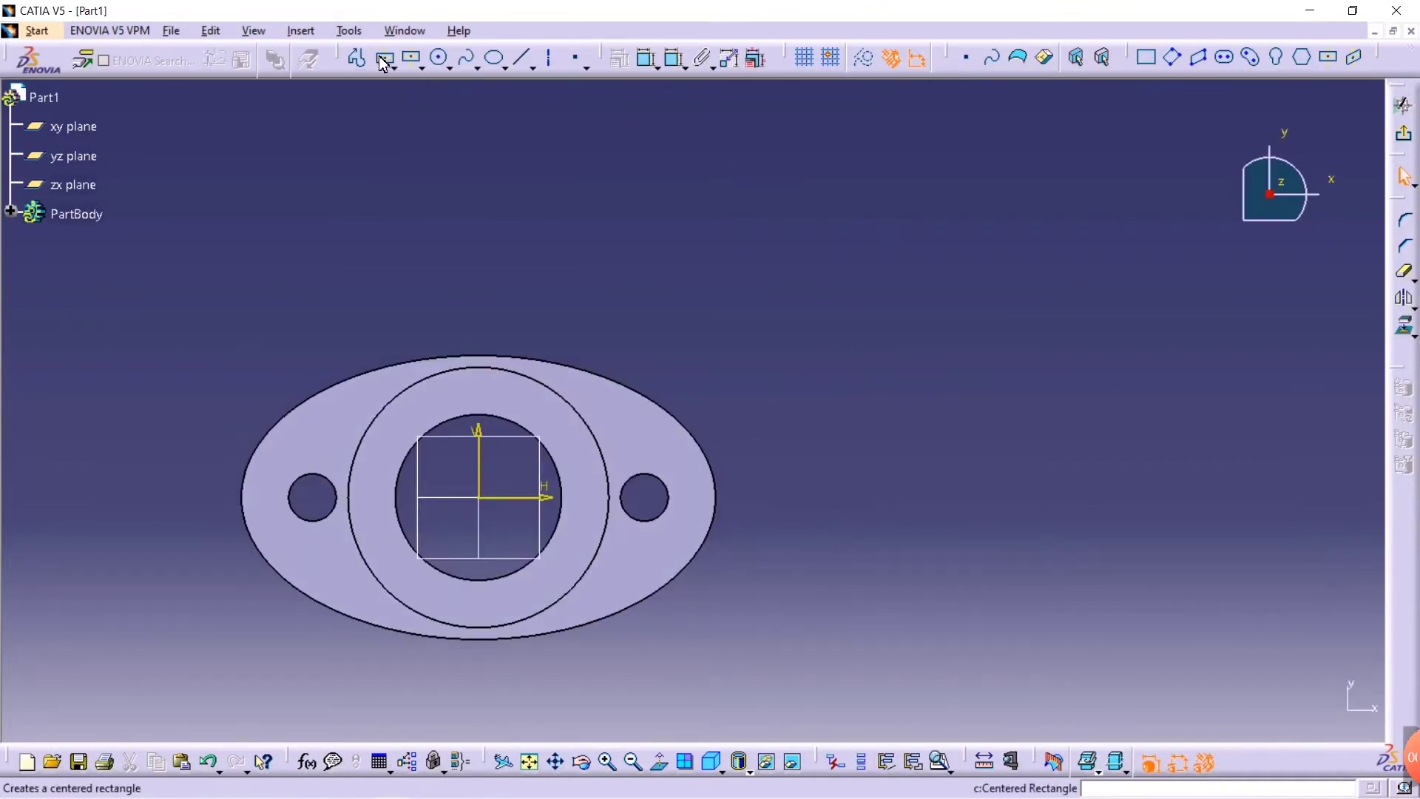
click(394, 69)
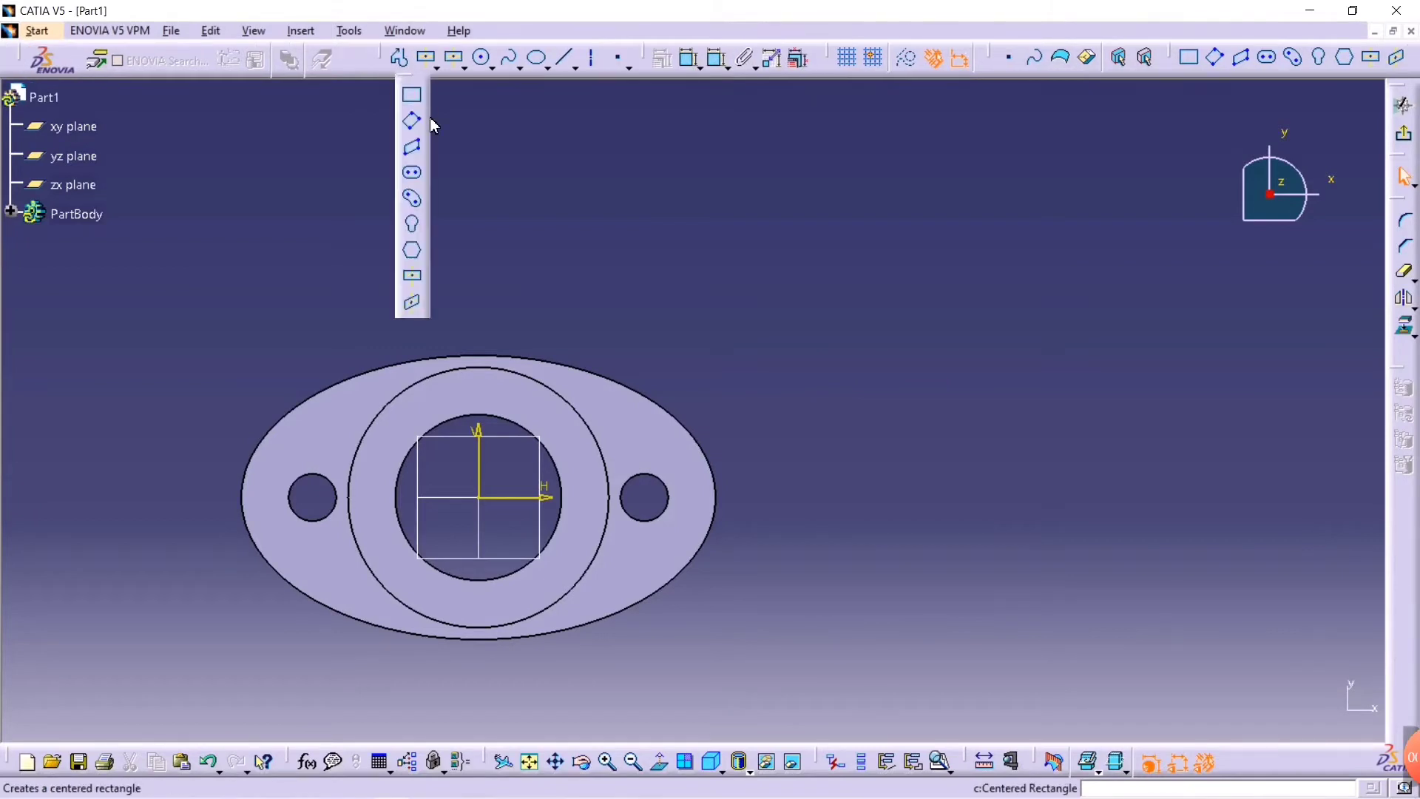
click(412, 95)
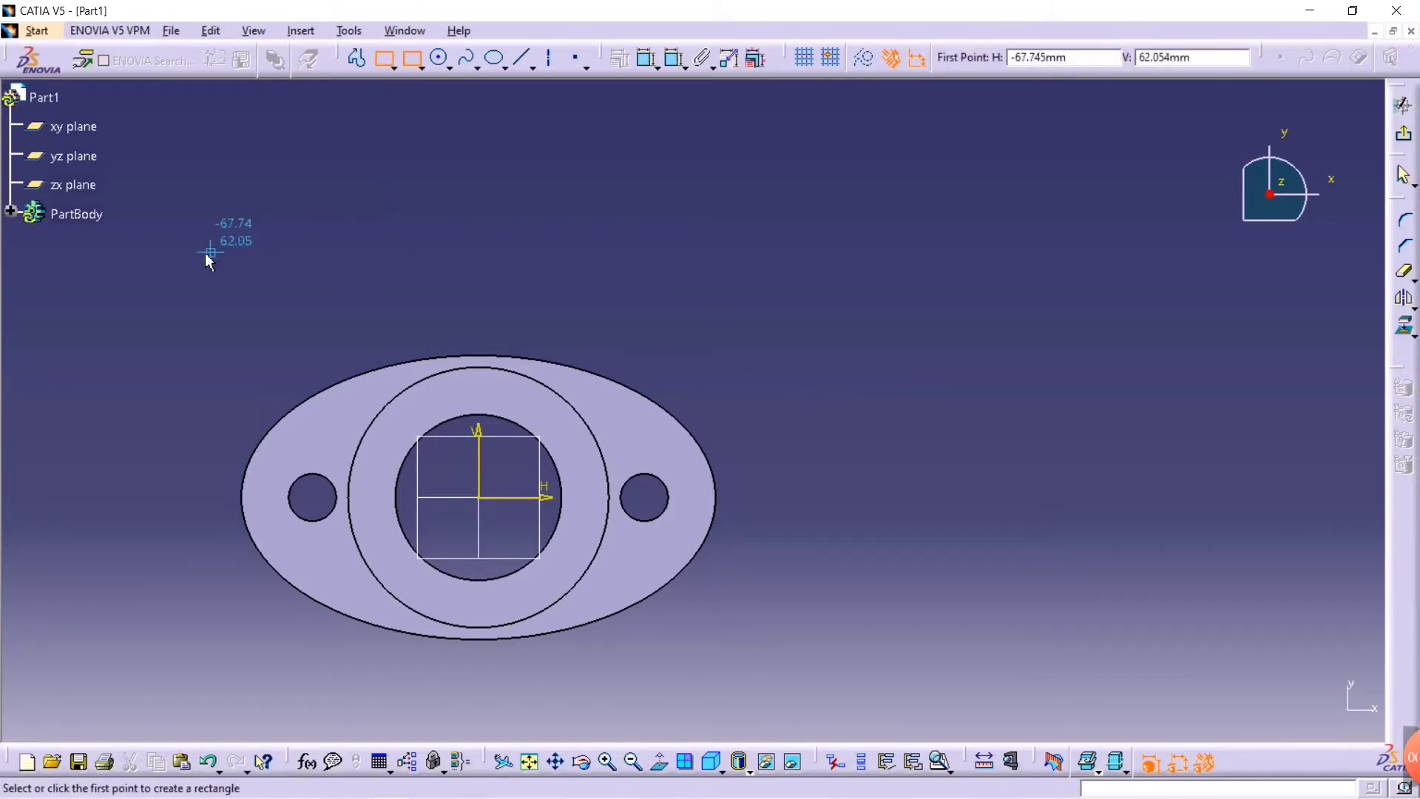
click(163, 297)
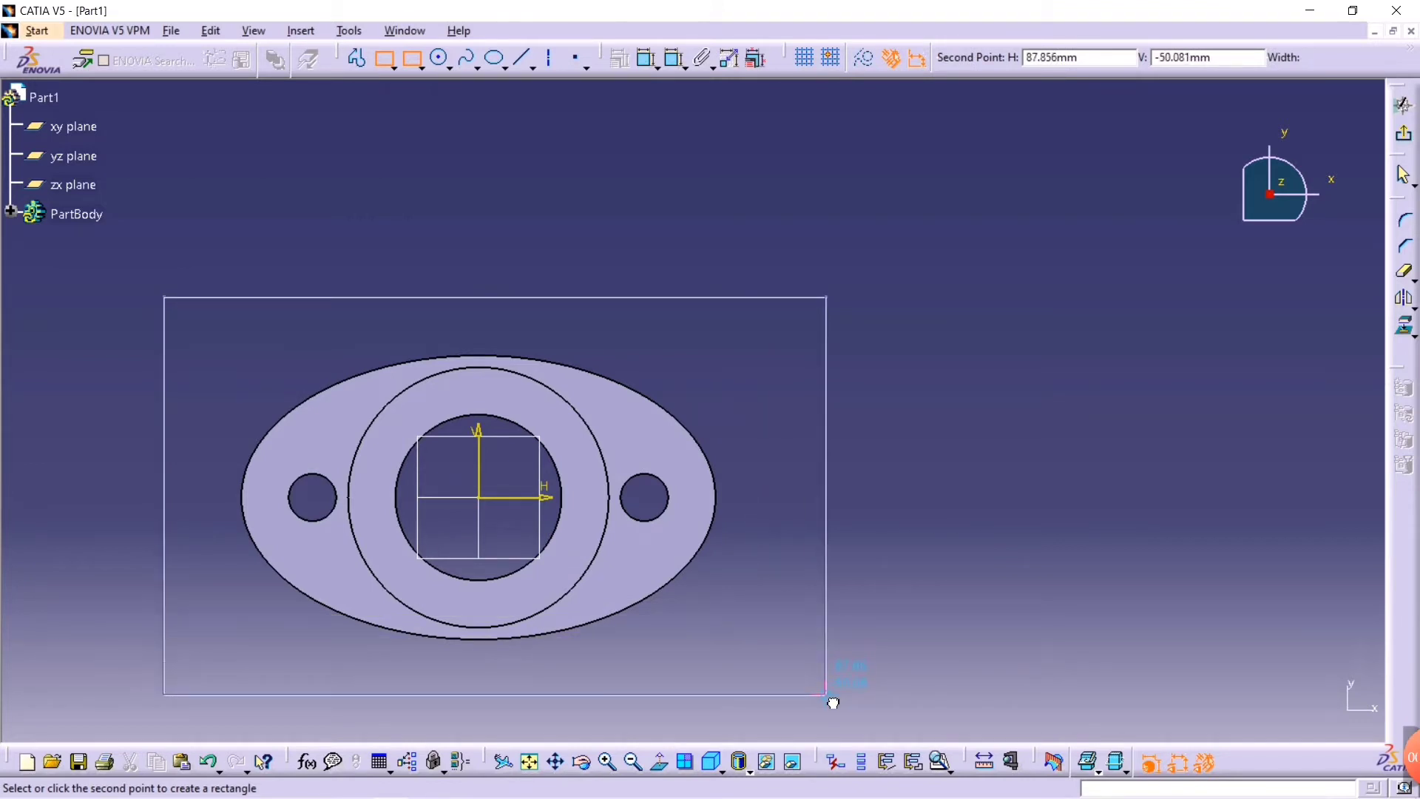
click(823, 691)
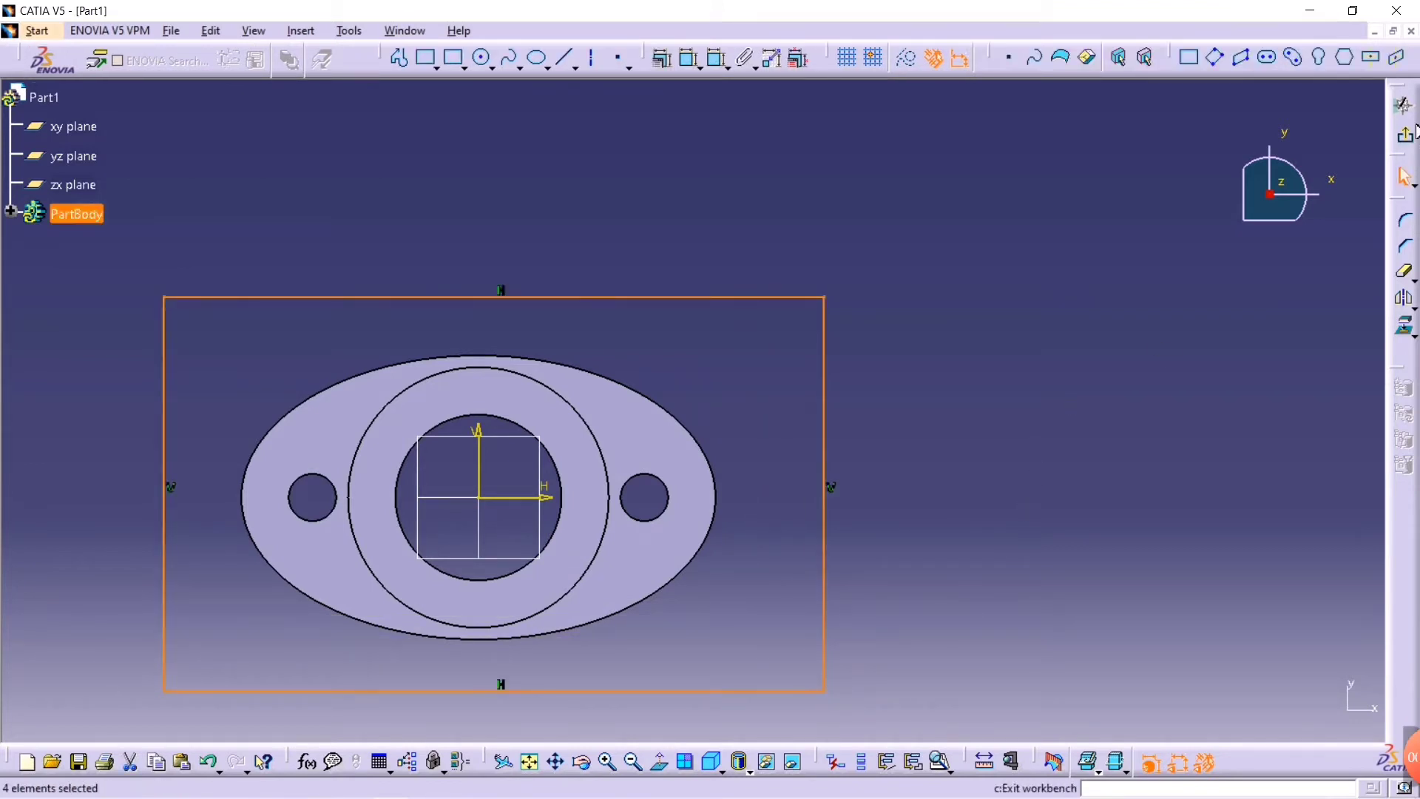
- Exit the sketch and pad the rectangle 15 mm upward as a plate on top of the cylinder
click(1402, 138)
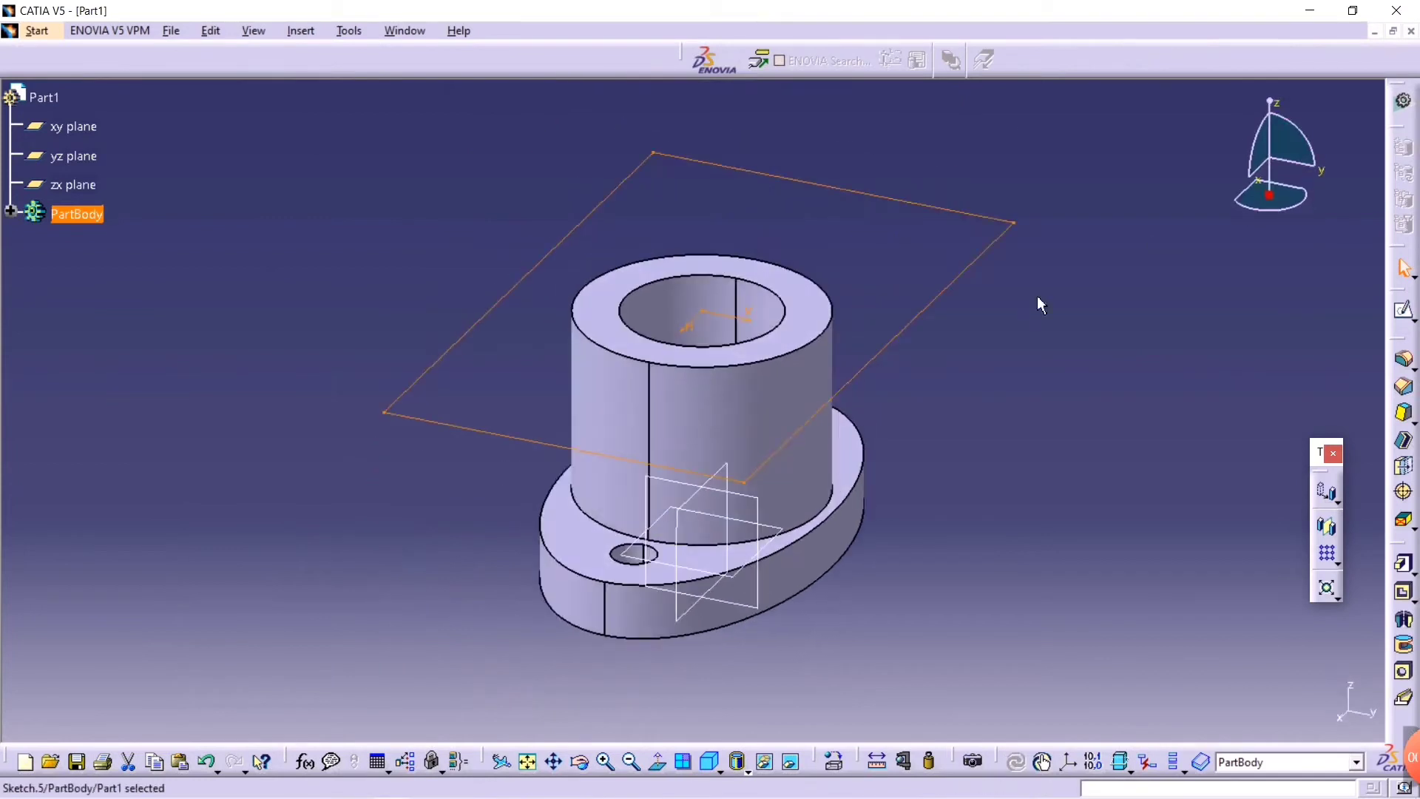
click(1404, 565)
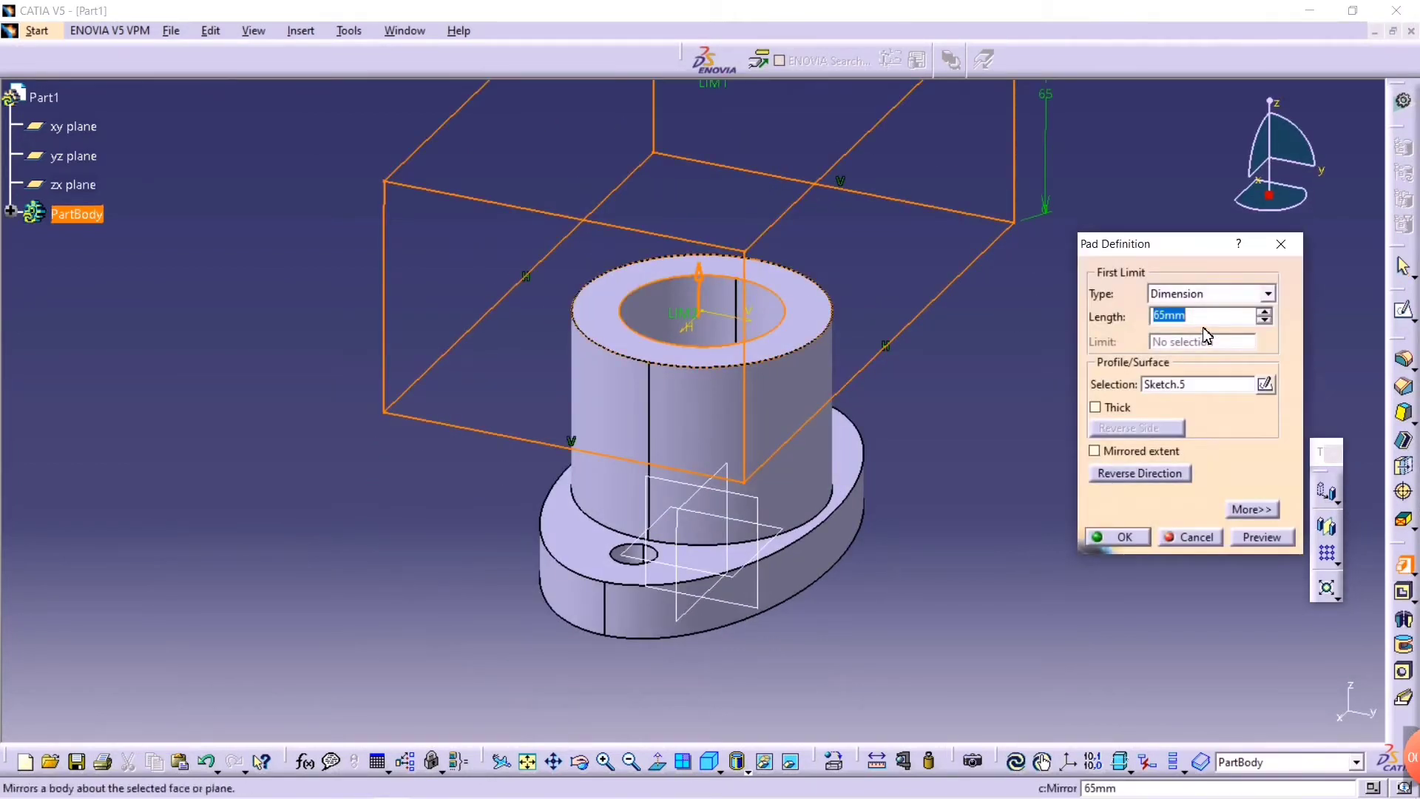
text(15)
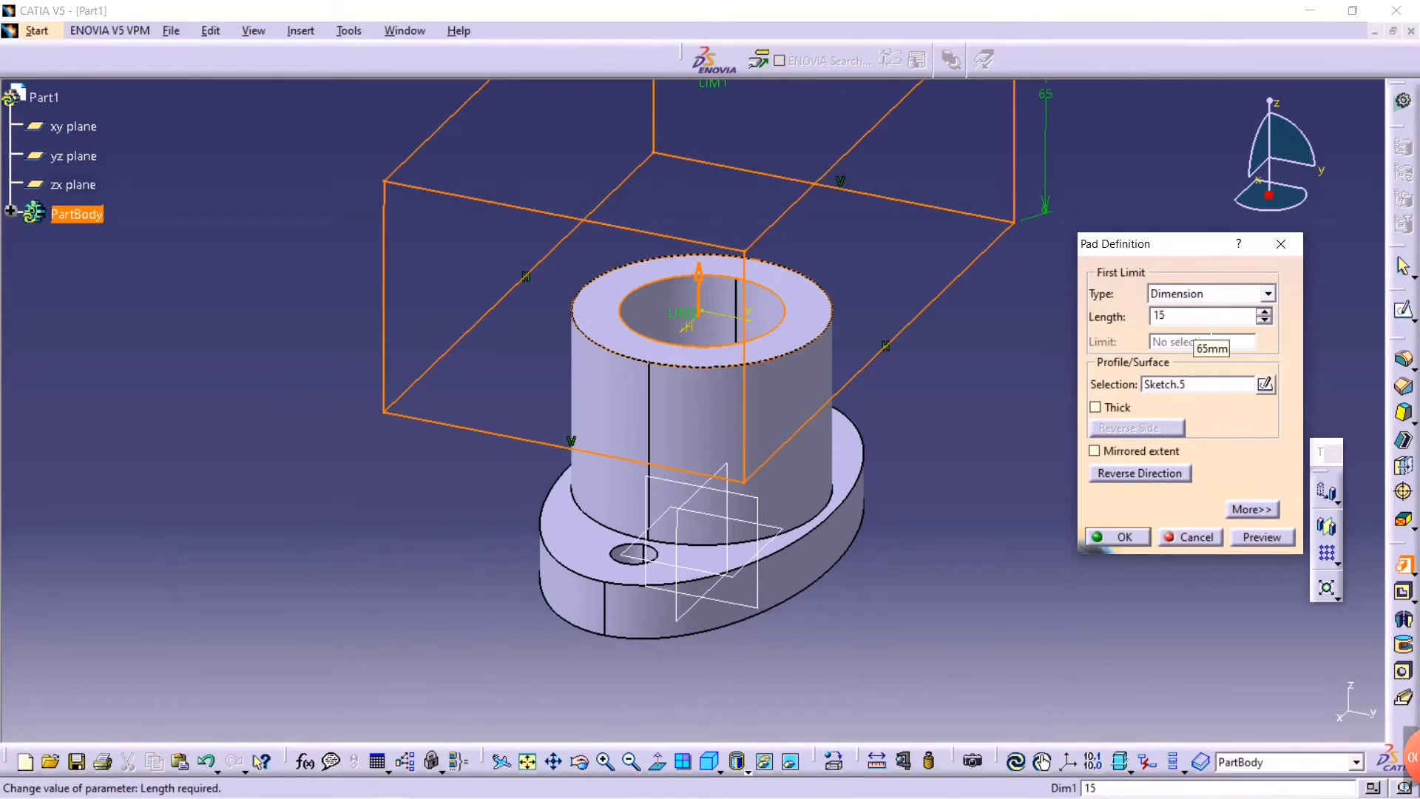
key(Return)
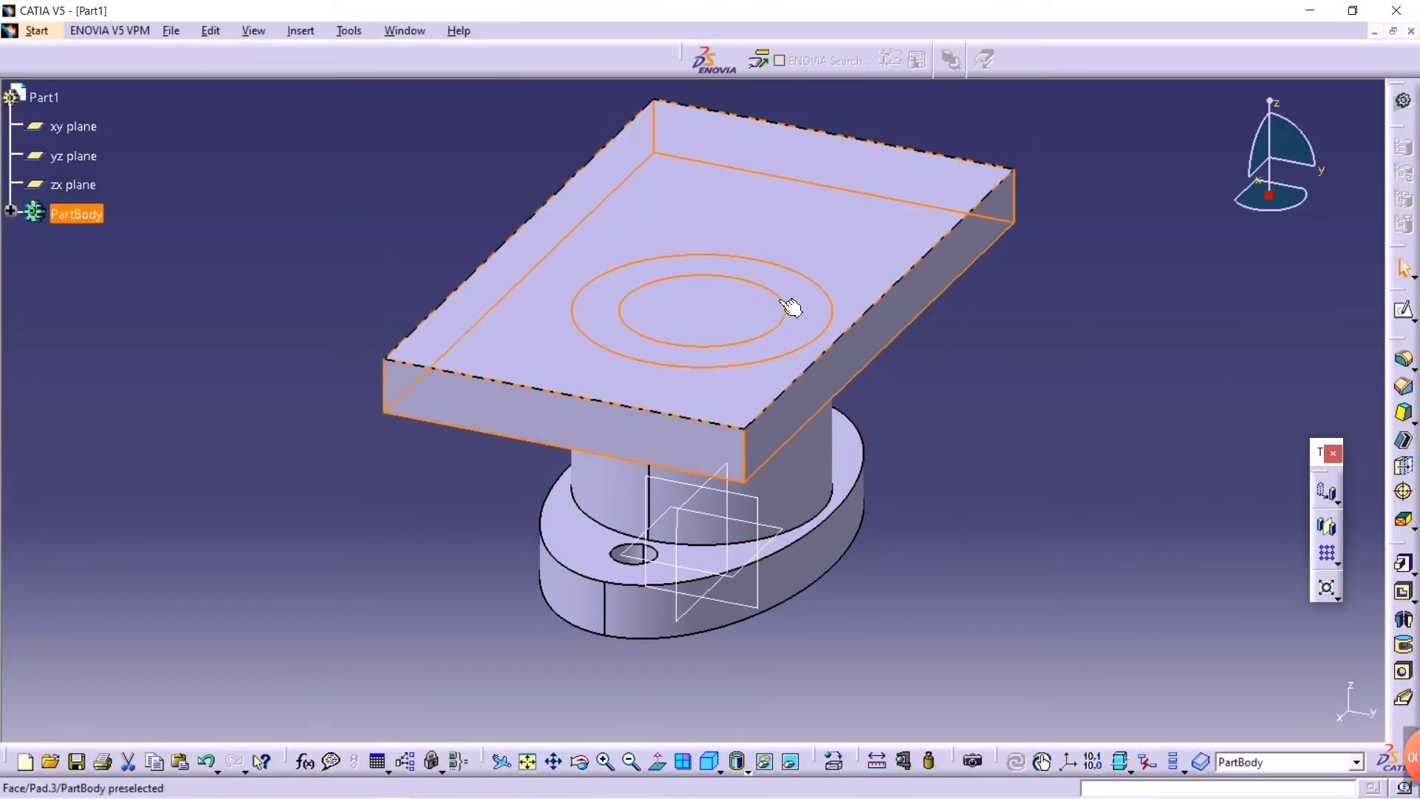
- Start a sketch on the rectangular plate's top face and draw a circle about 53 mm in diameter centred on the origin
click(872, 219)
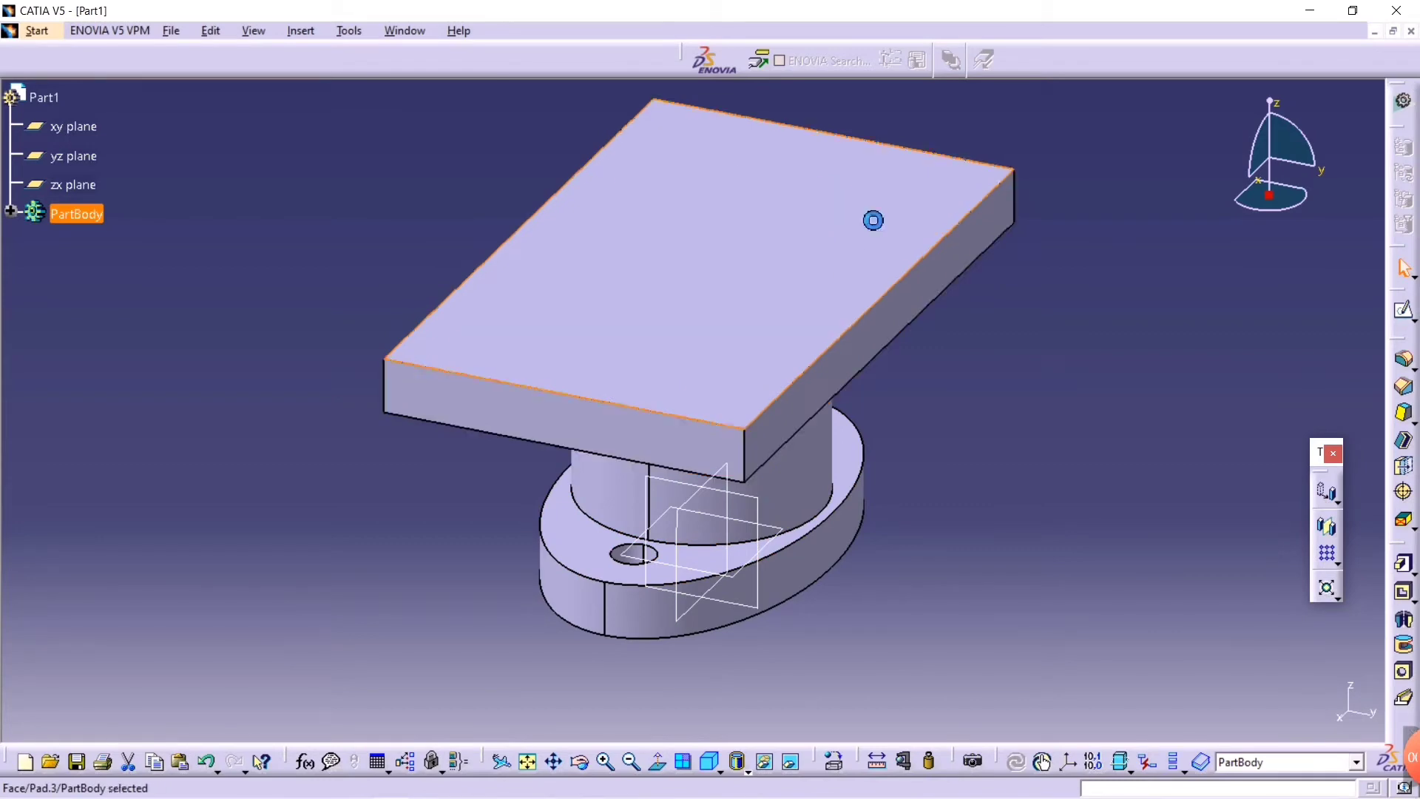
click(1403, 309)
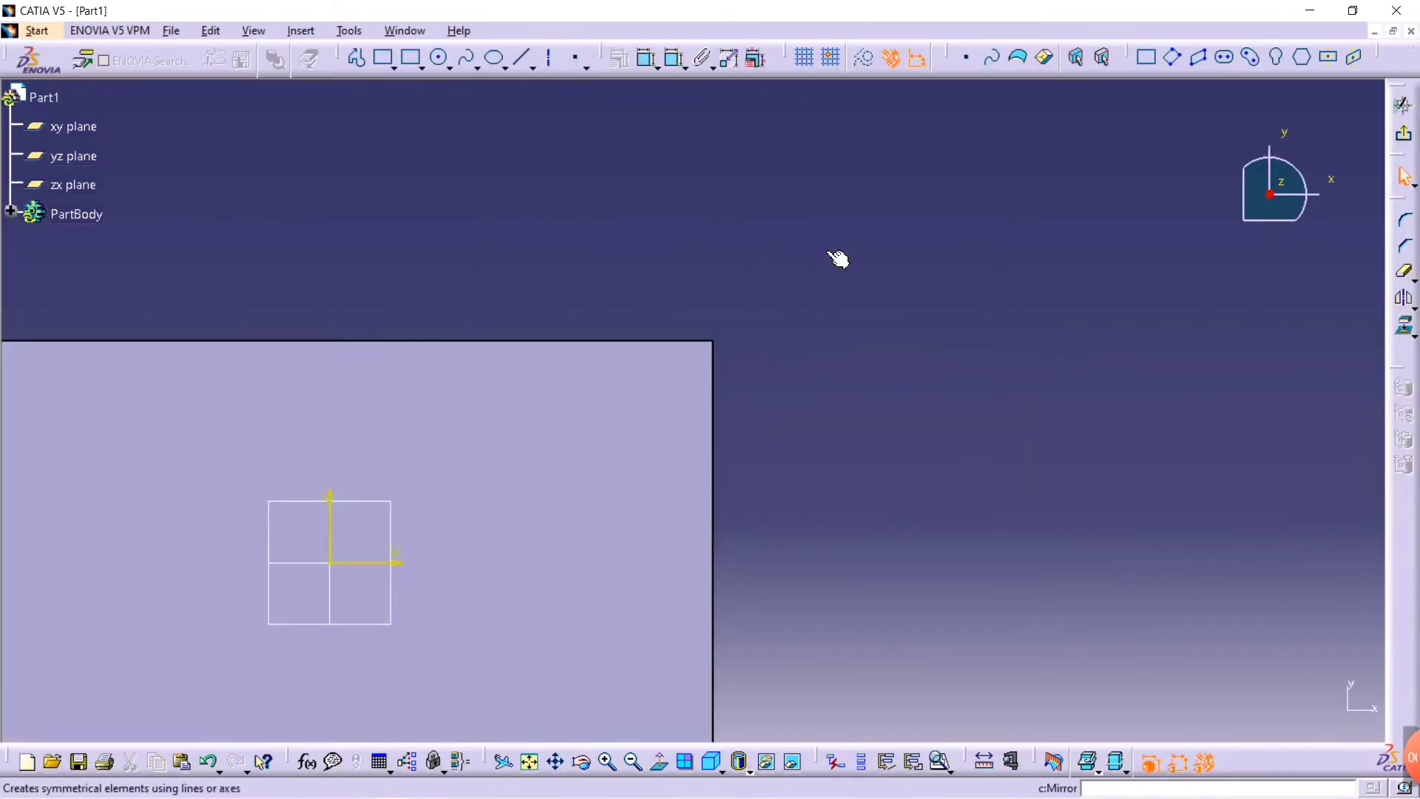
middle_drag(870, 227, 1071, 137)
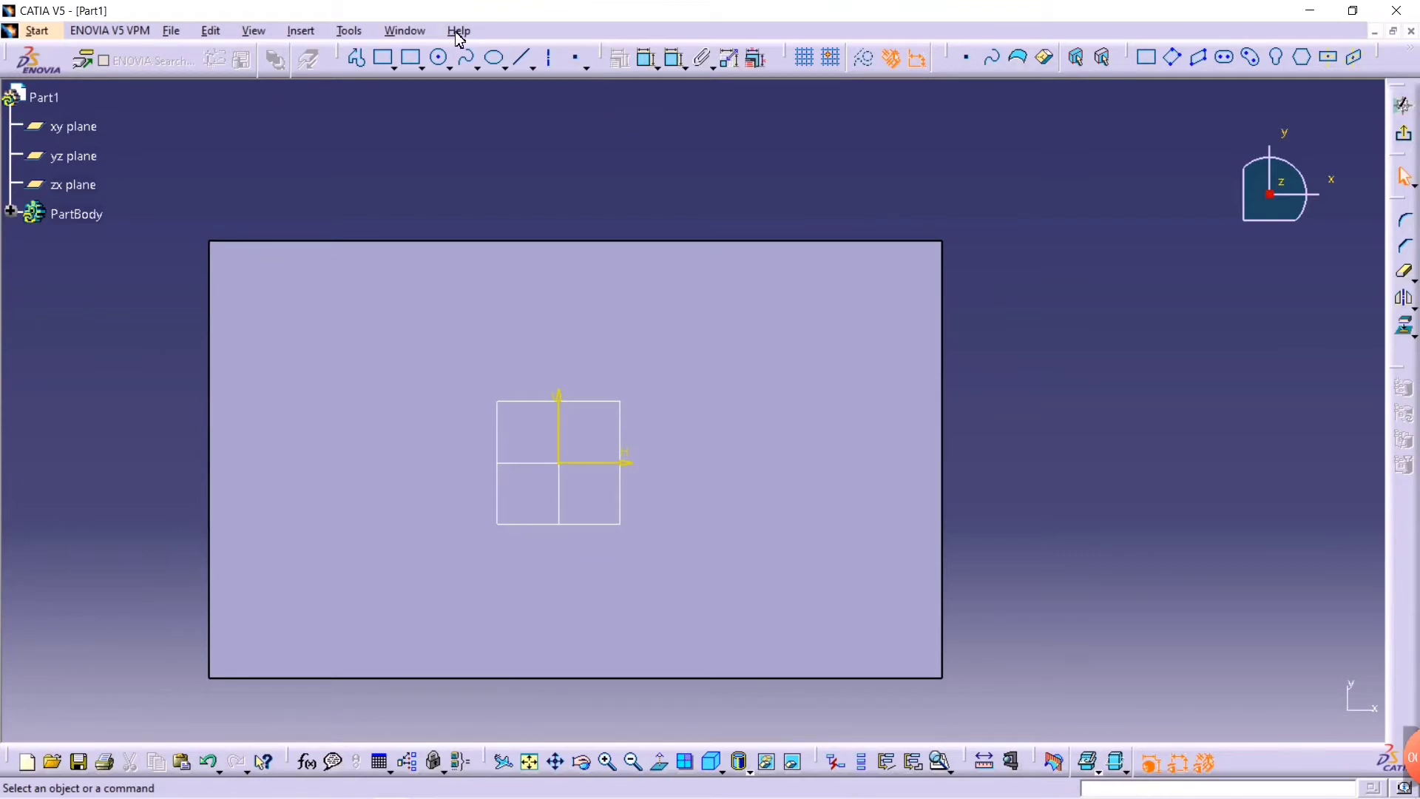
click(441, 57)
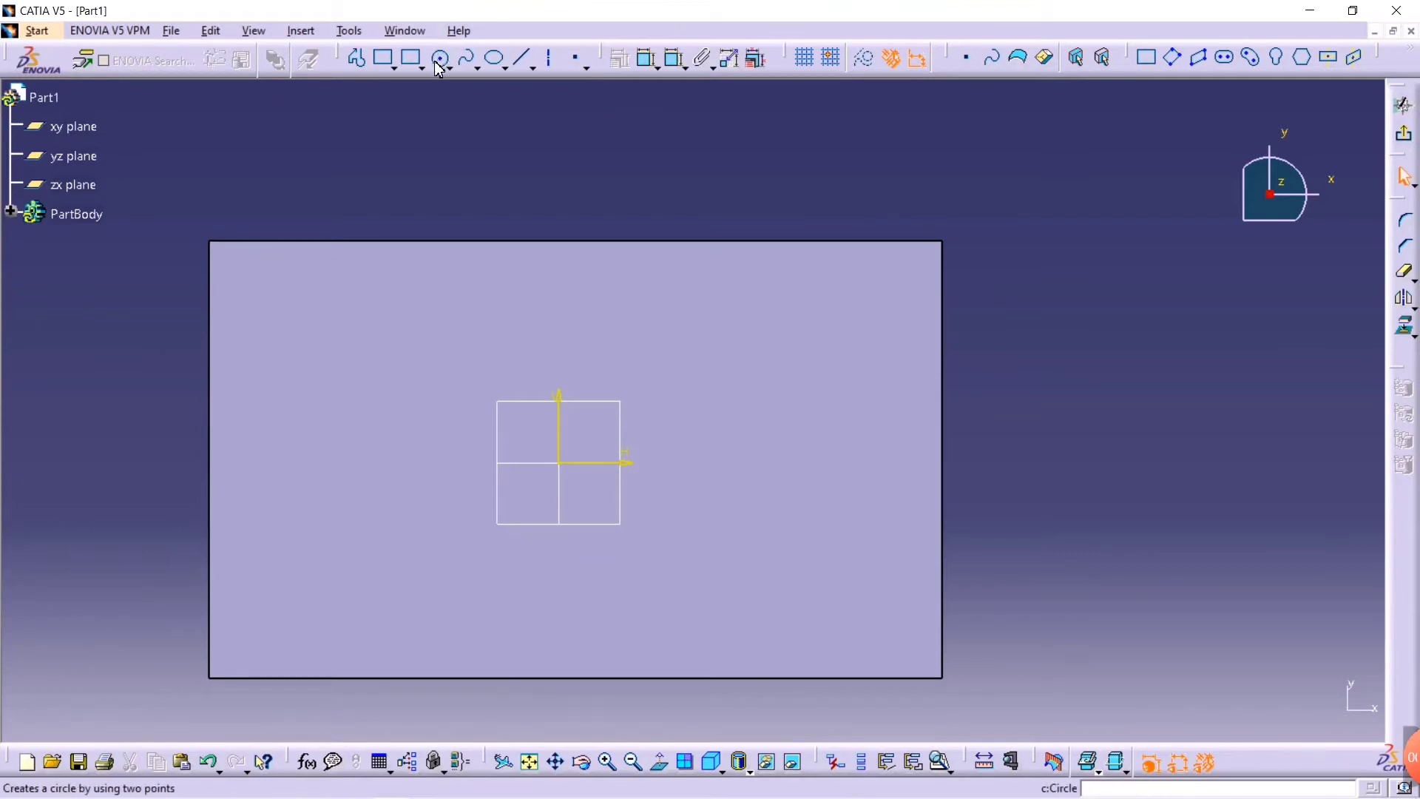
click(560, 464)
click(676, 492)
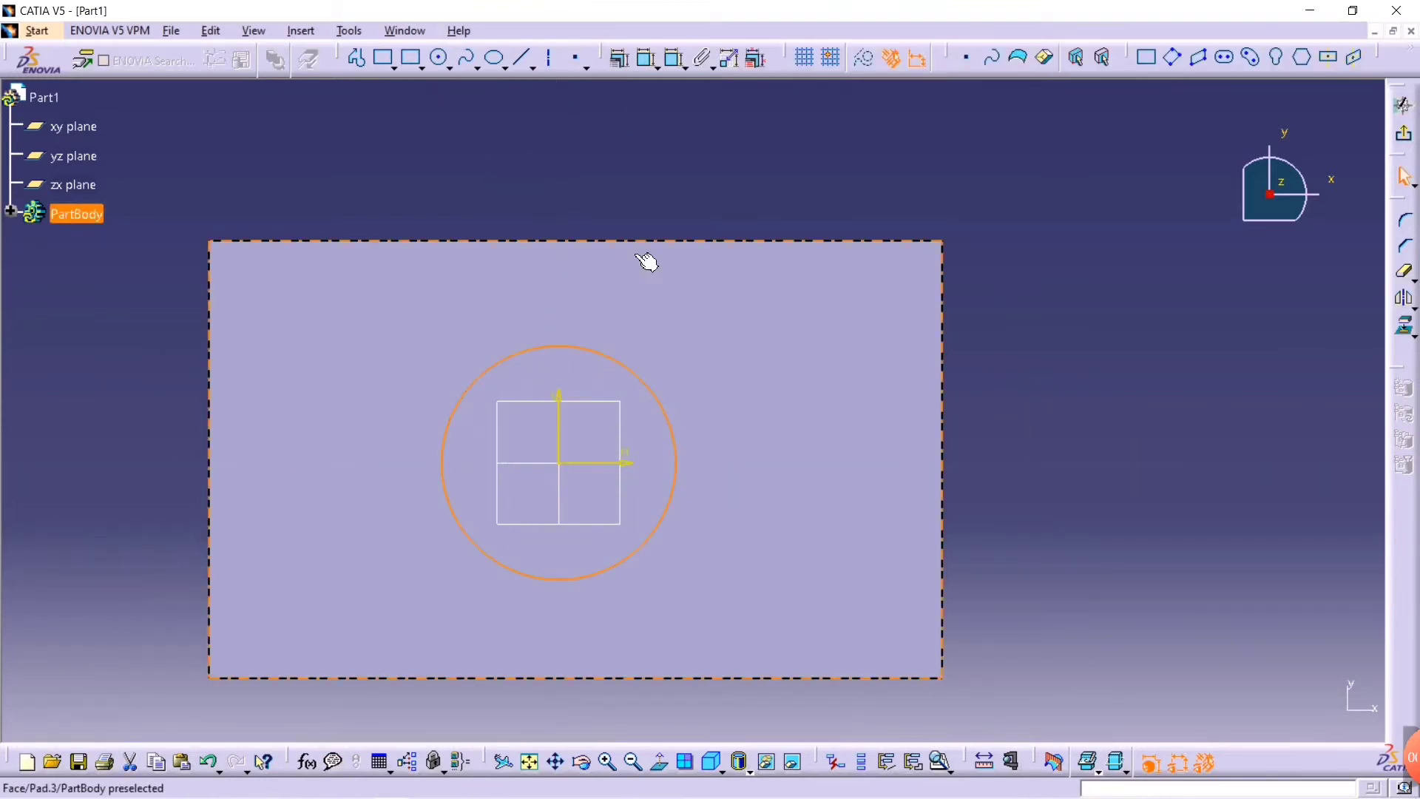
- Dimension the circle's diameter on the top plate and set it to 33 mm
click(661, 68)
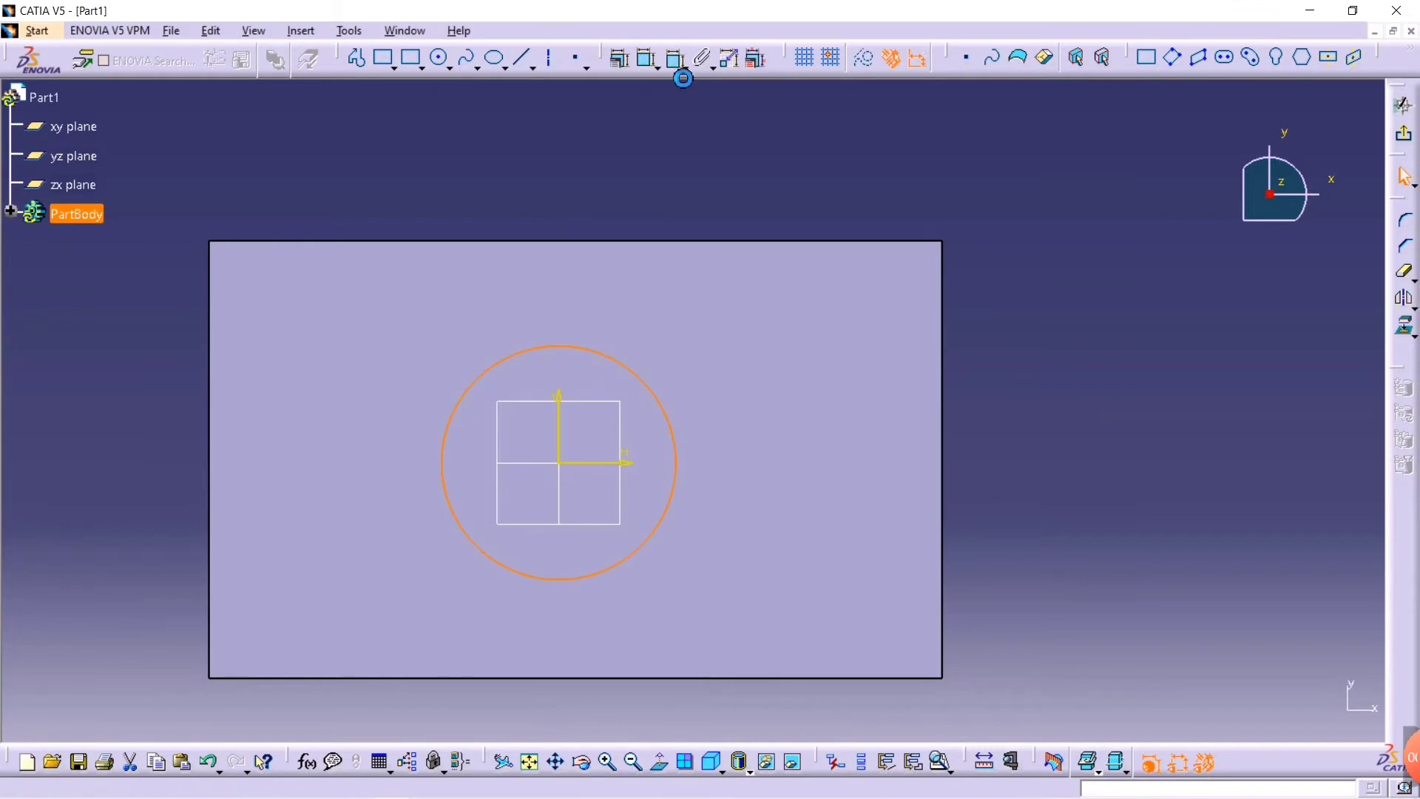
click(628, 373)
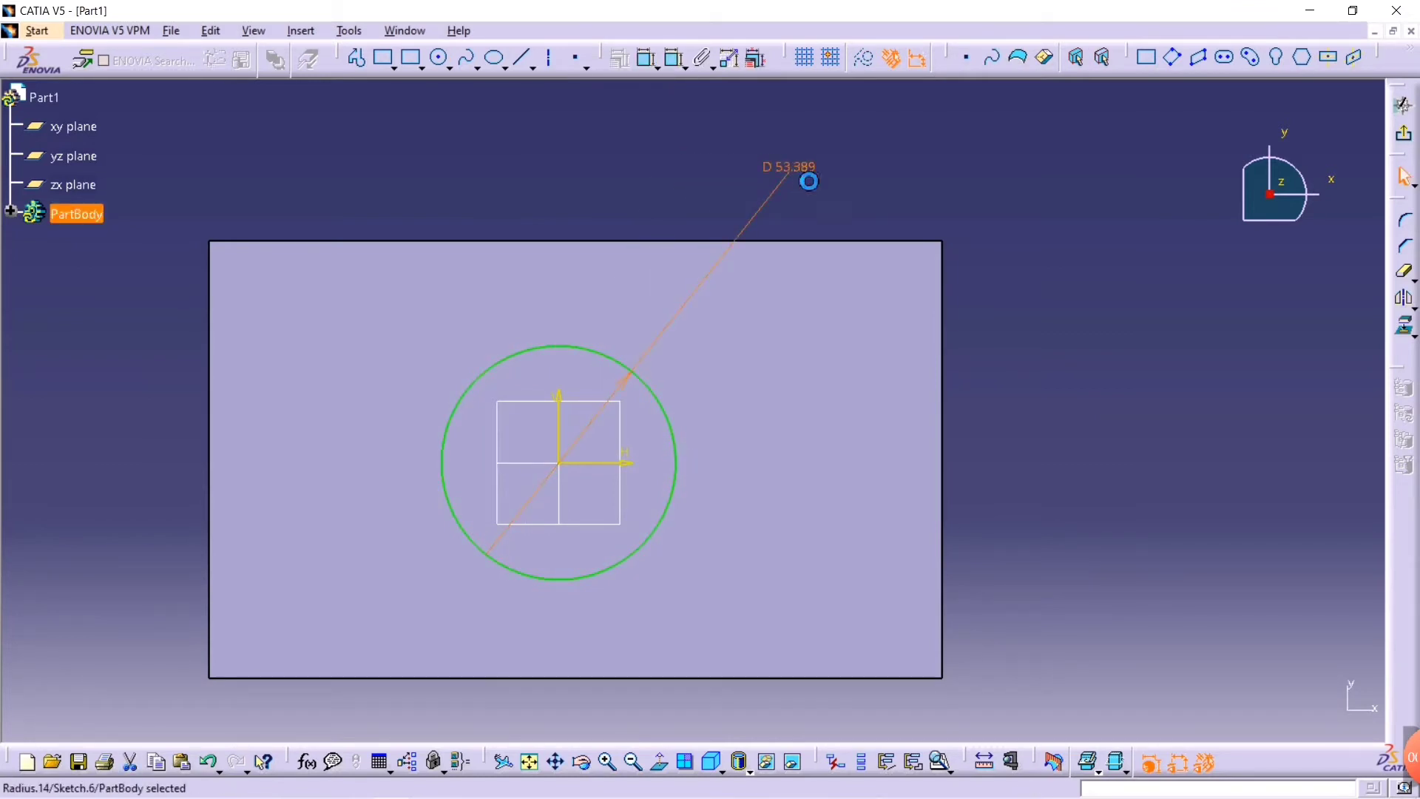
double_click(802, 176)
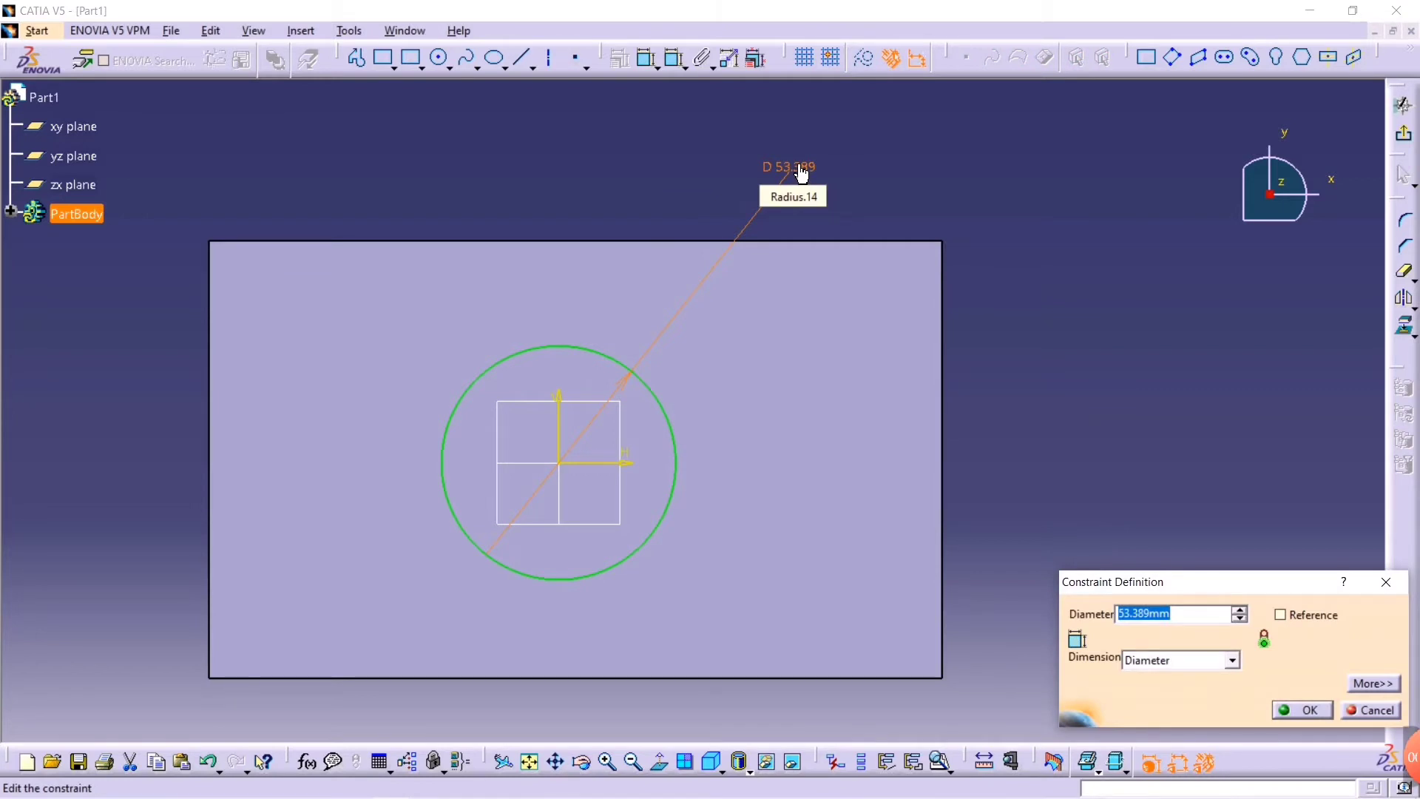
text(33)
key(Return)
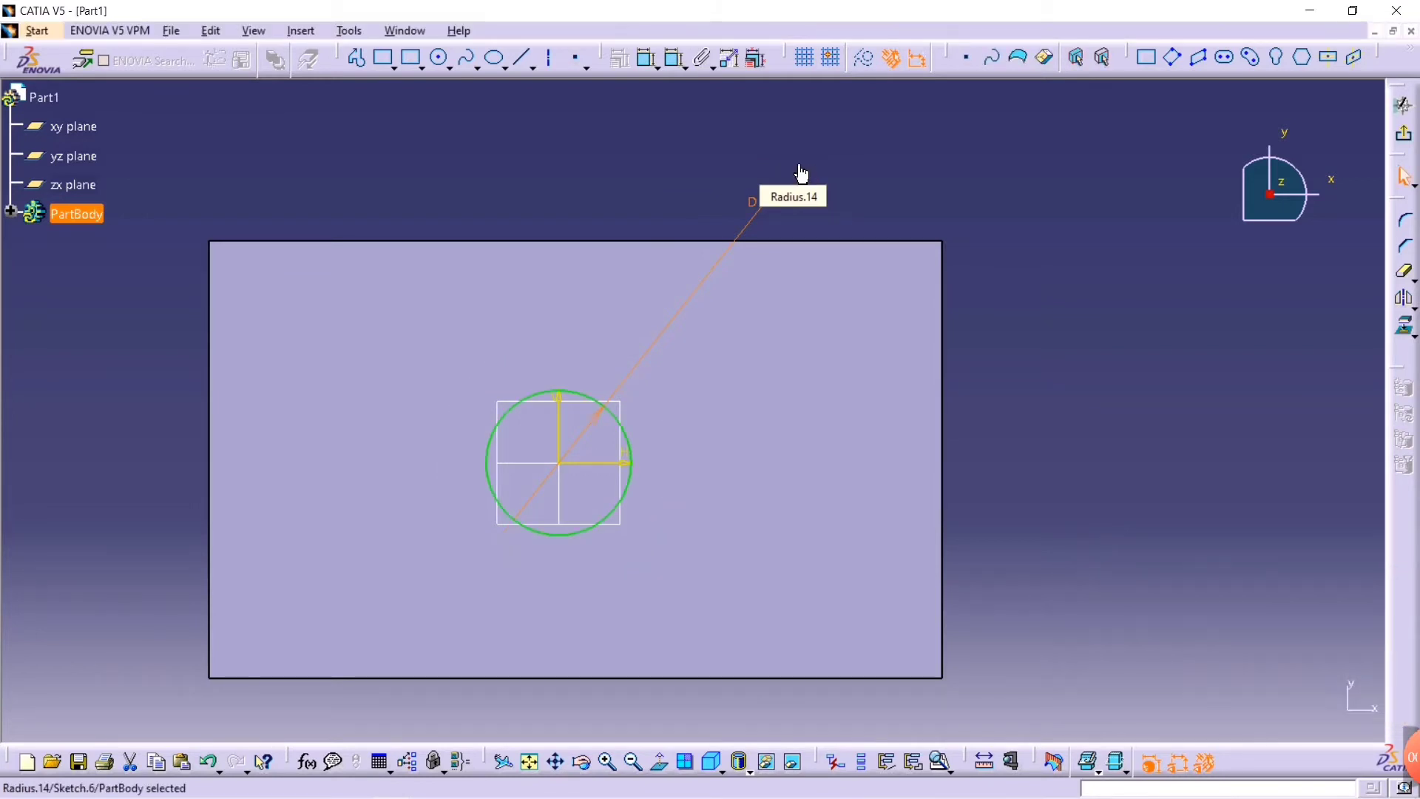
- Exit the sketch and cut the 33 mm circle through the top plate as a pocket 15 mm deep
click(1403, 134)
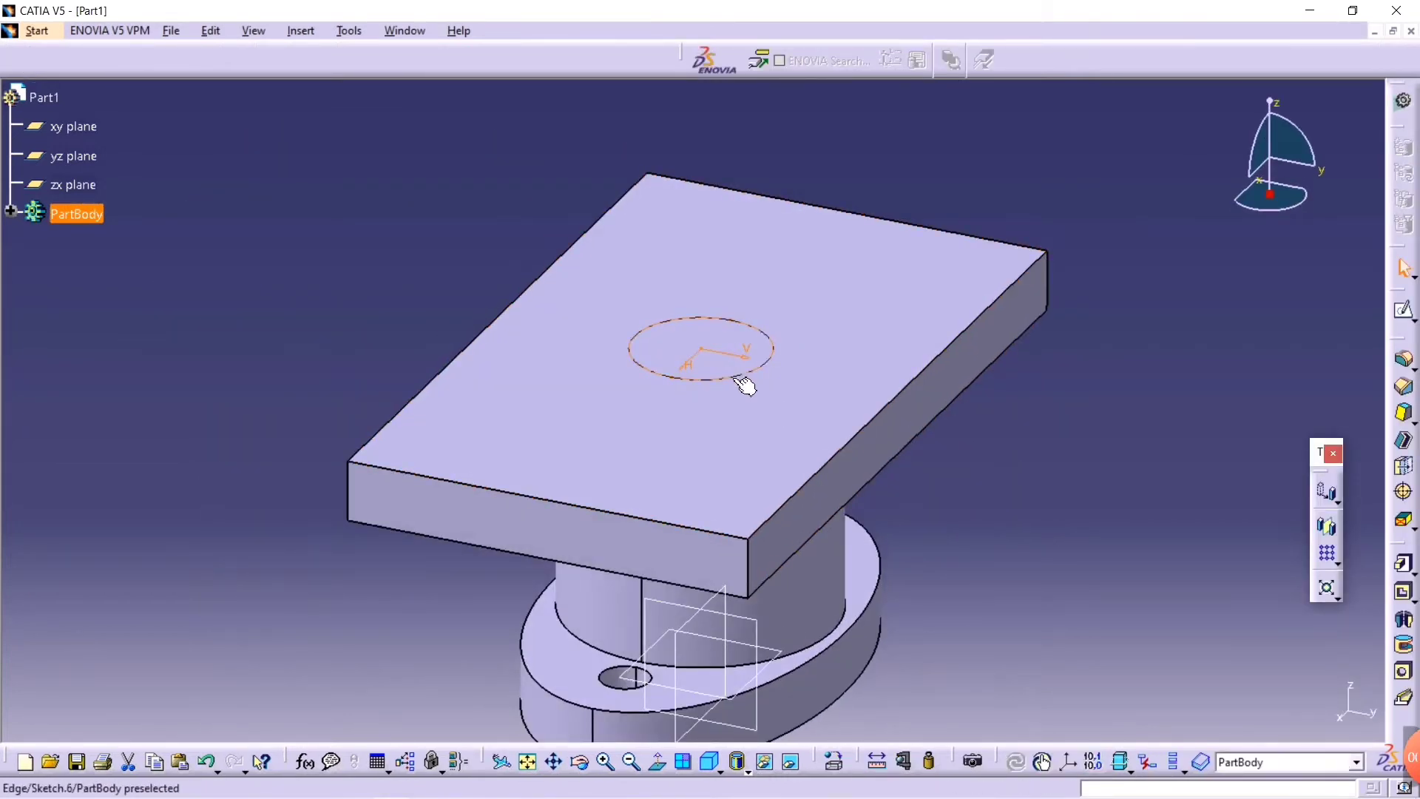
click(747, 382)
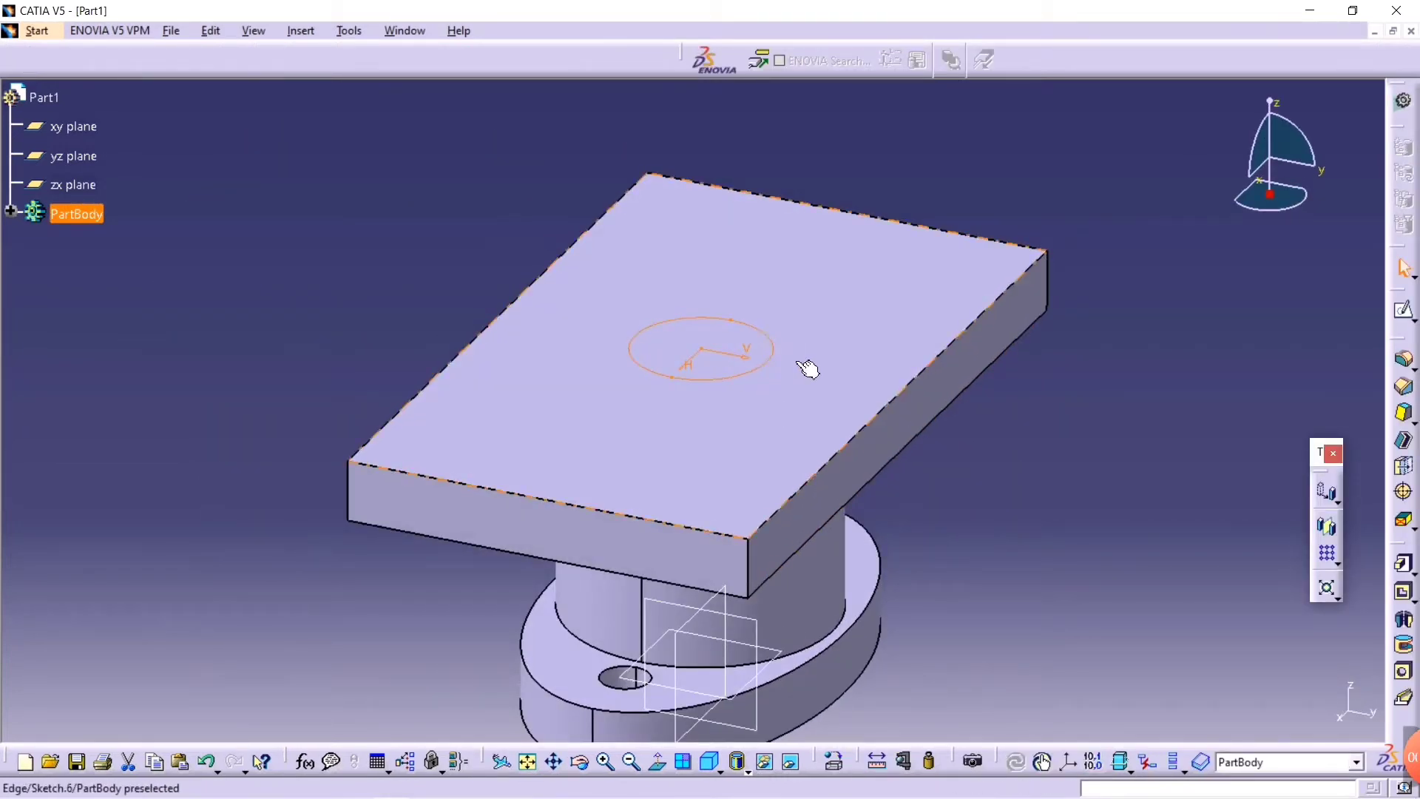
click(1403, 592)
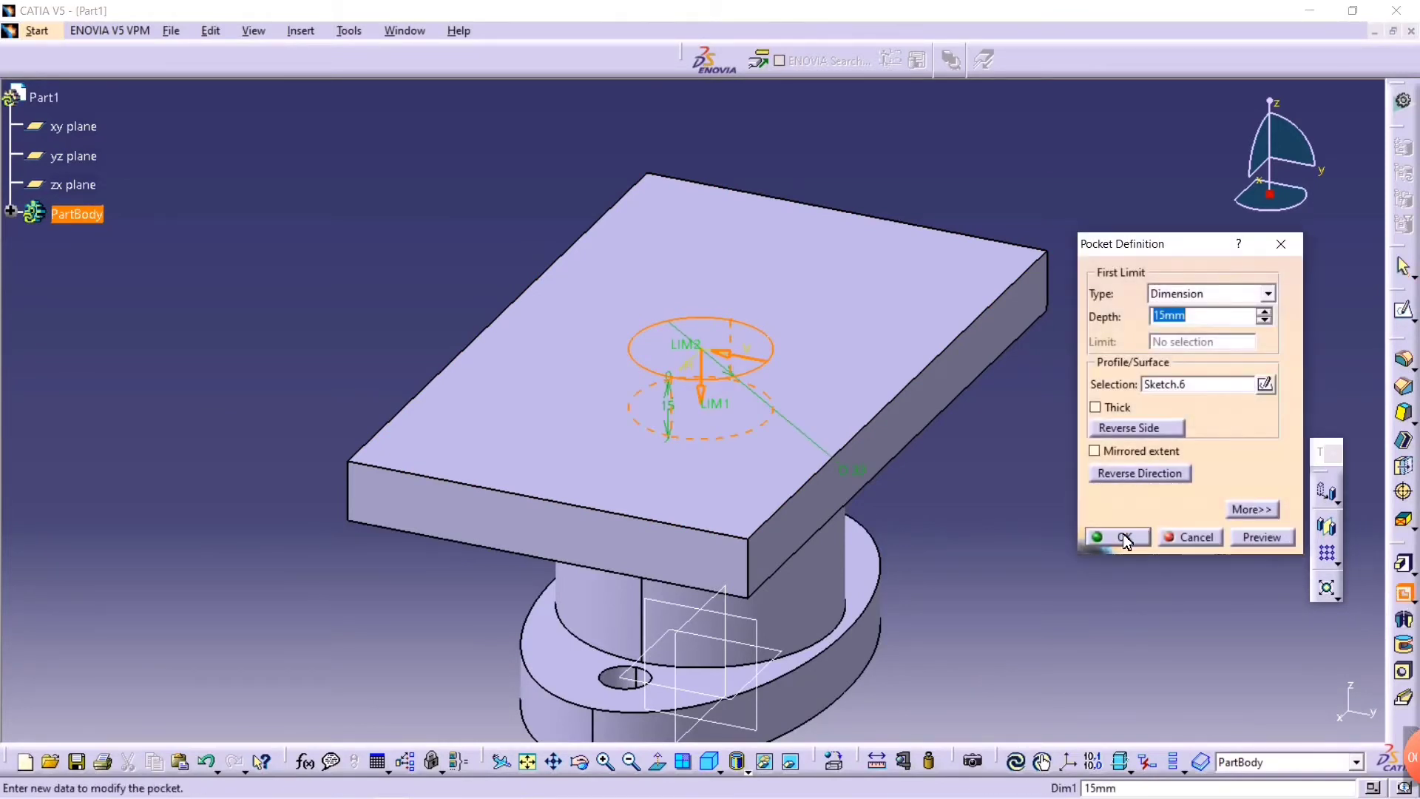
click(1122, 538)
middle_drag(589, 222, 570, 564)
middle_drag(542, 484, 618, 633)
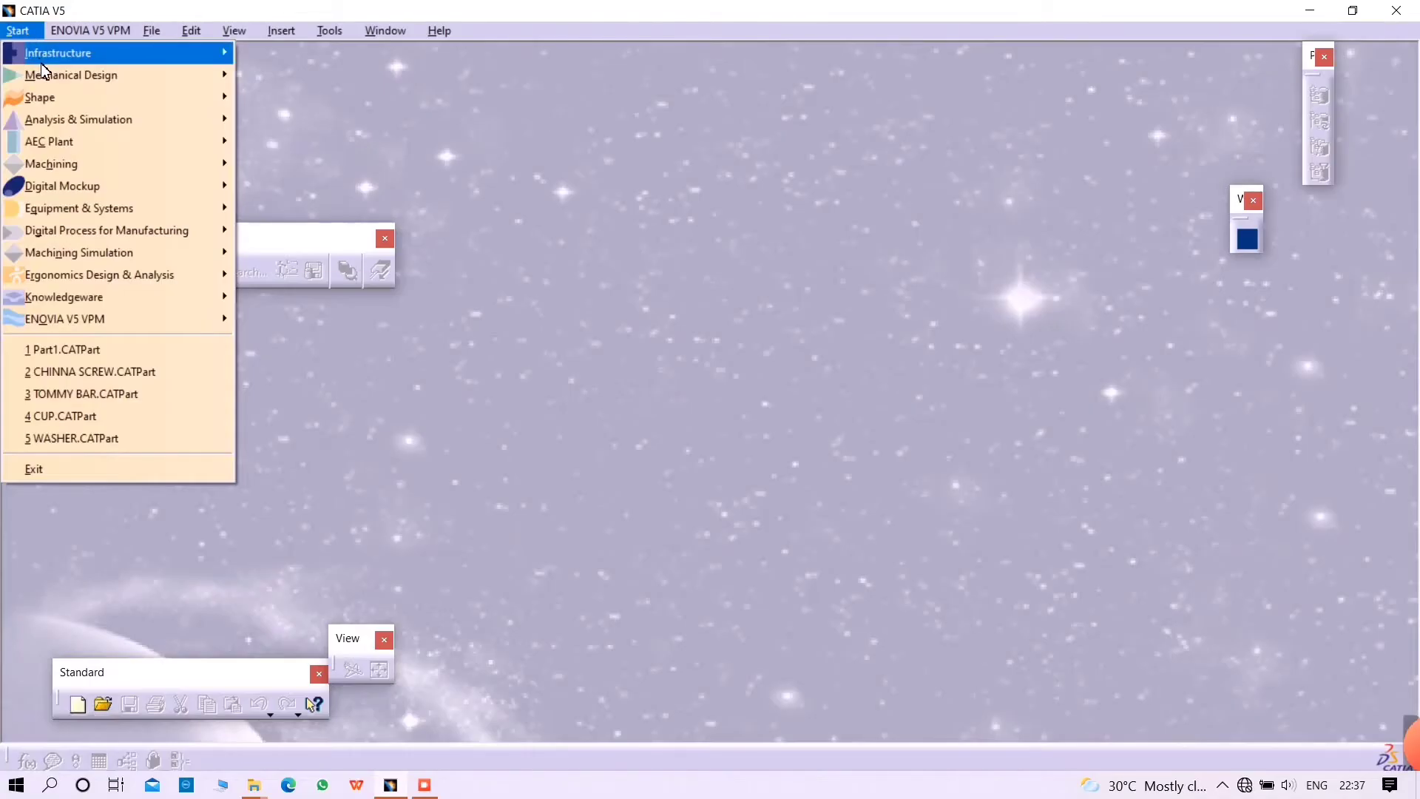
- Create a new part in the Part Design workbench and start a sketch on its xy plane
mouse_move(45, 72)
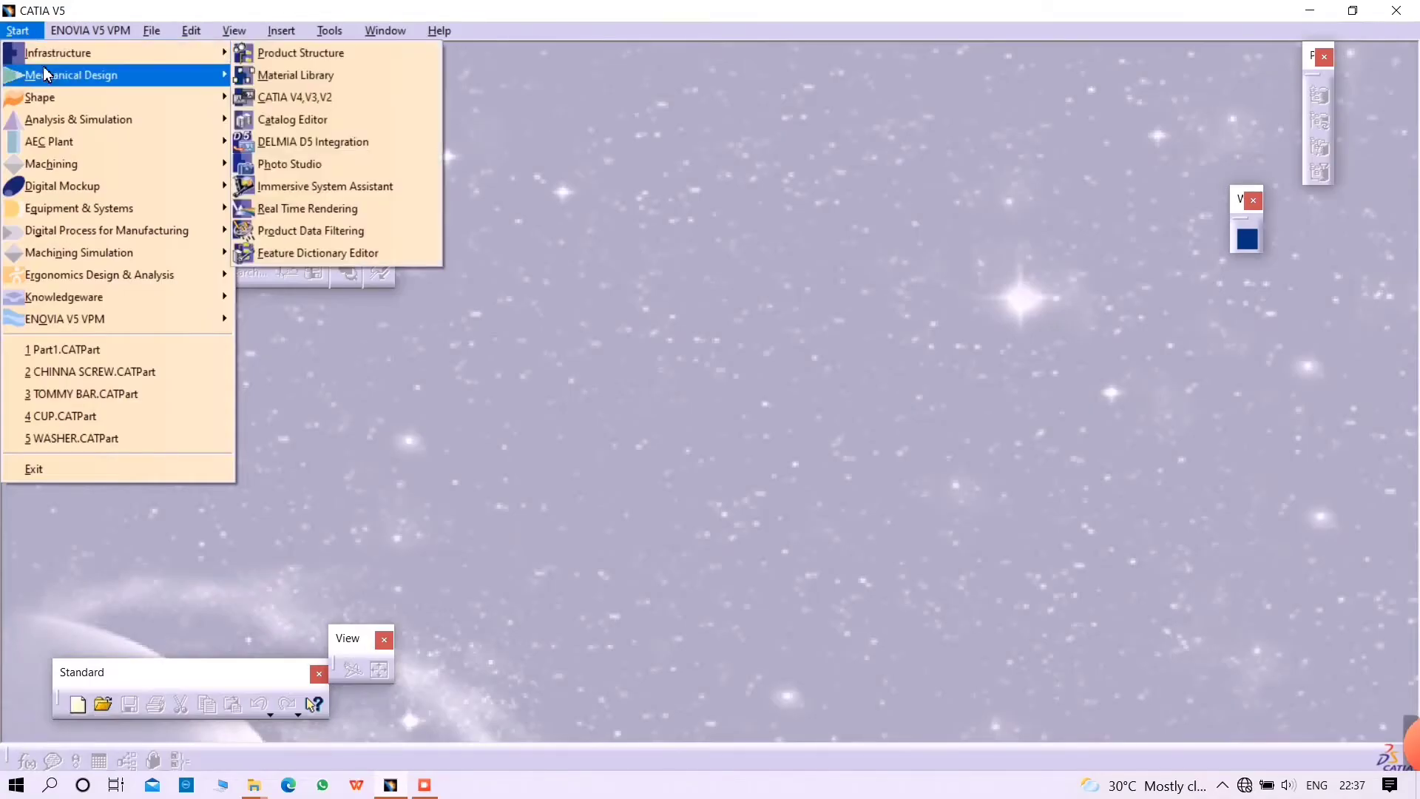
click(277, 76)
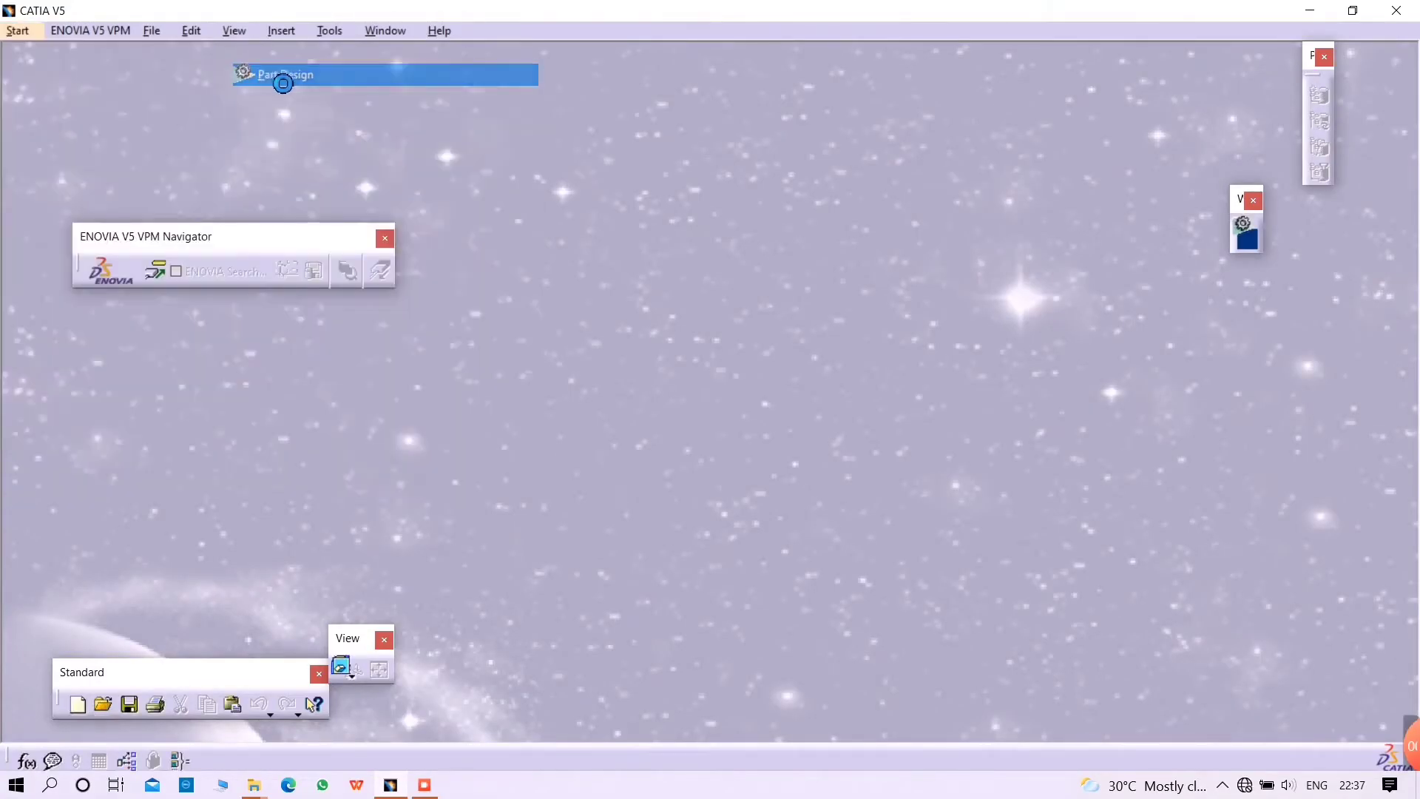
click(74, 127)
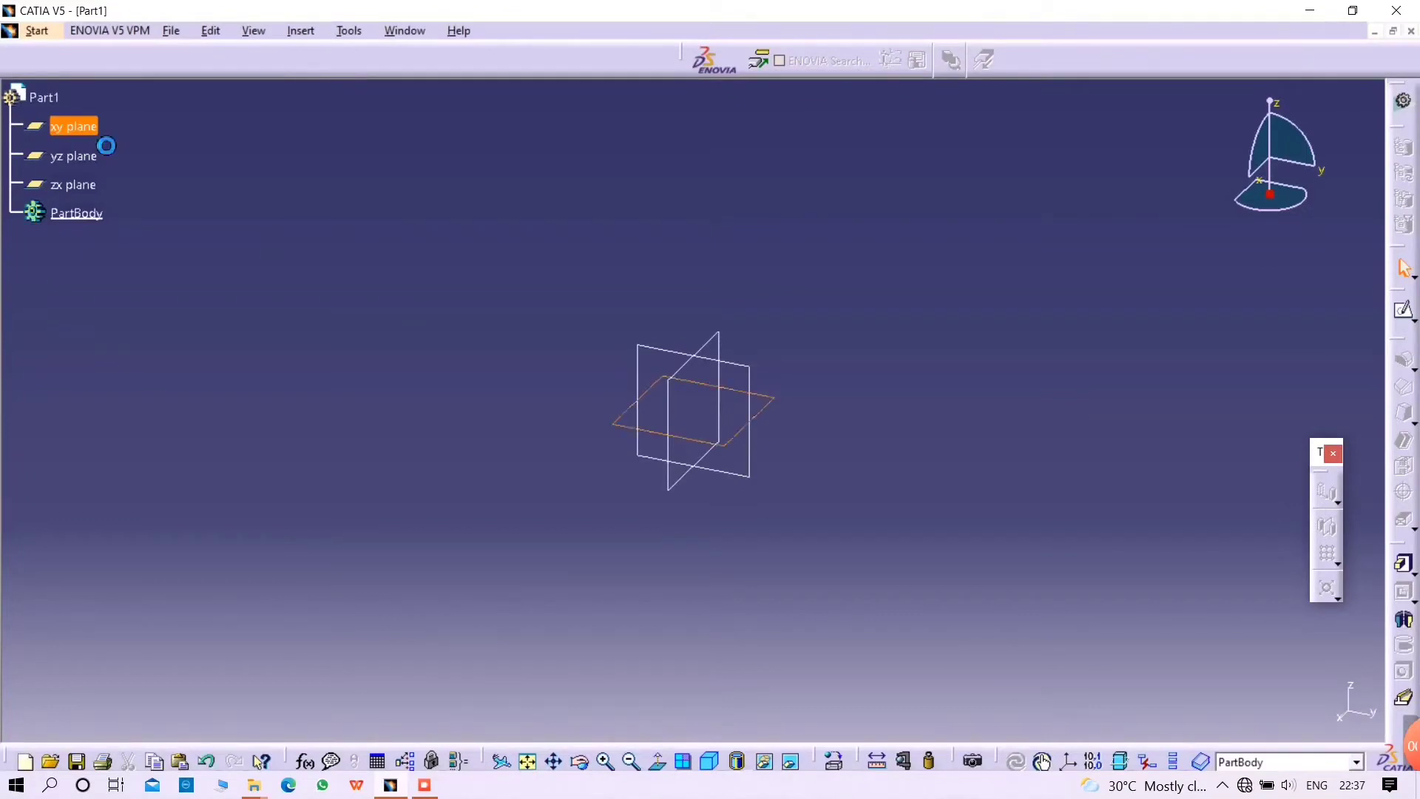
click(1406, 317)
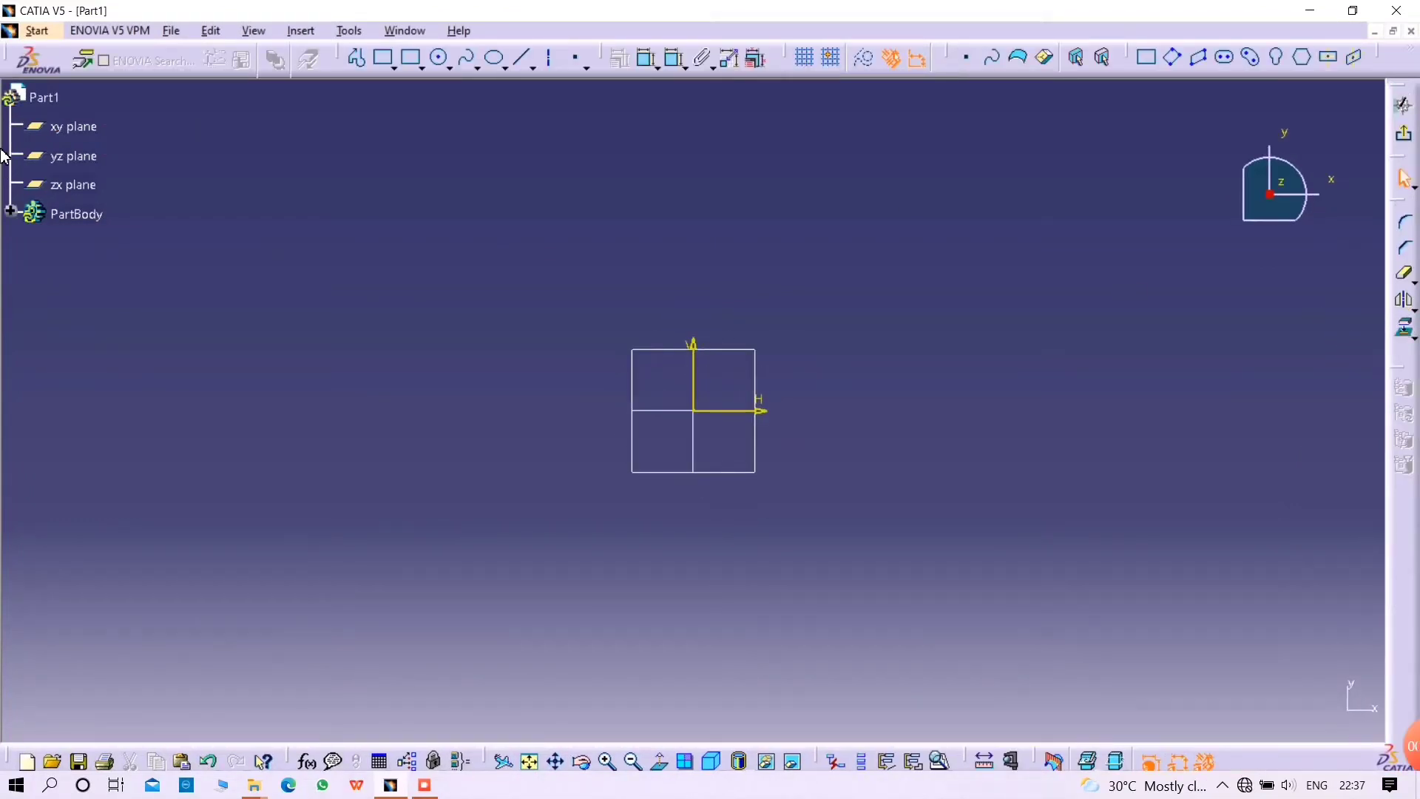
- Draw a horizontal ellipse about 120 x 74 mm centred on the sketch origin
click(494, 58)
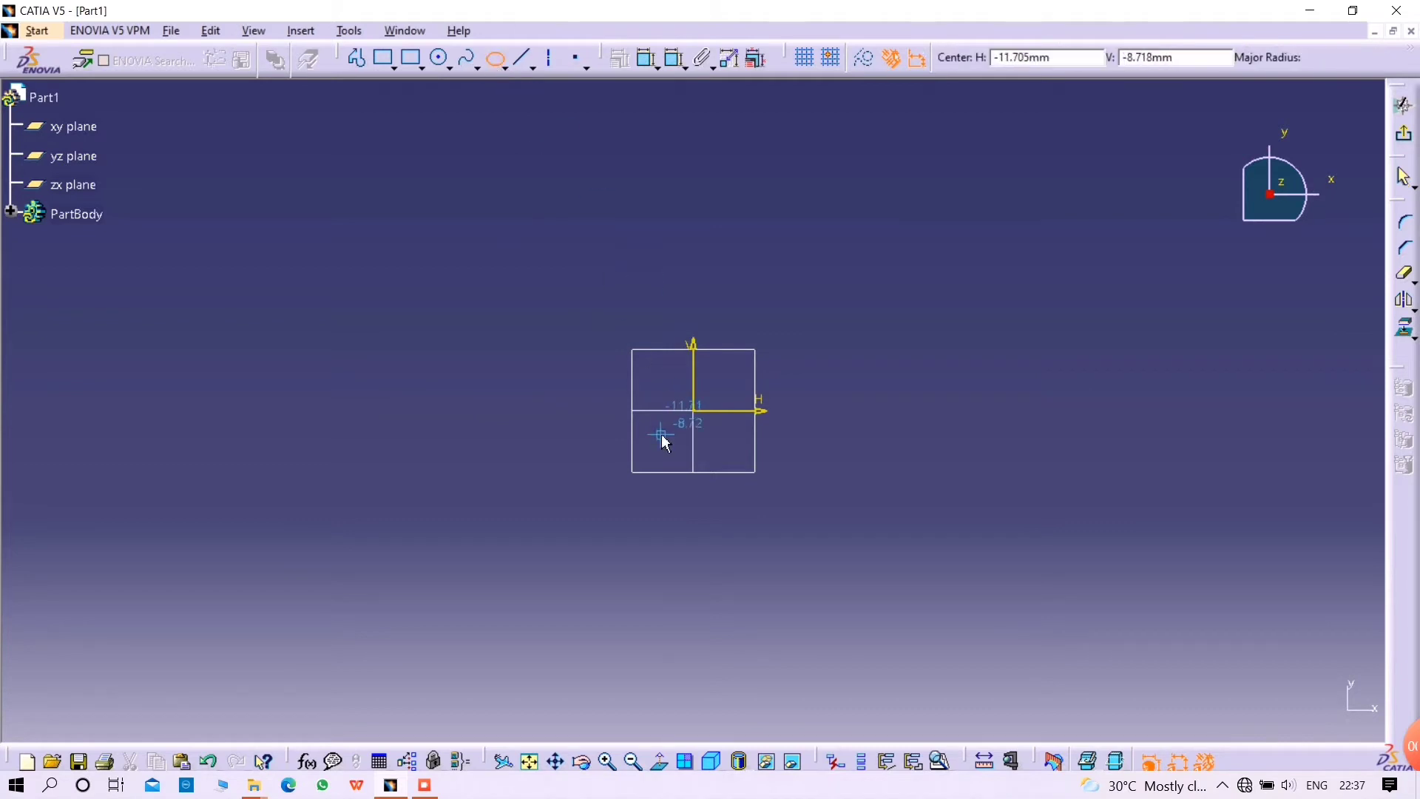
click(705, 423)
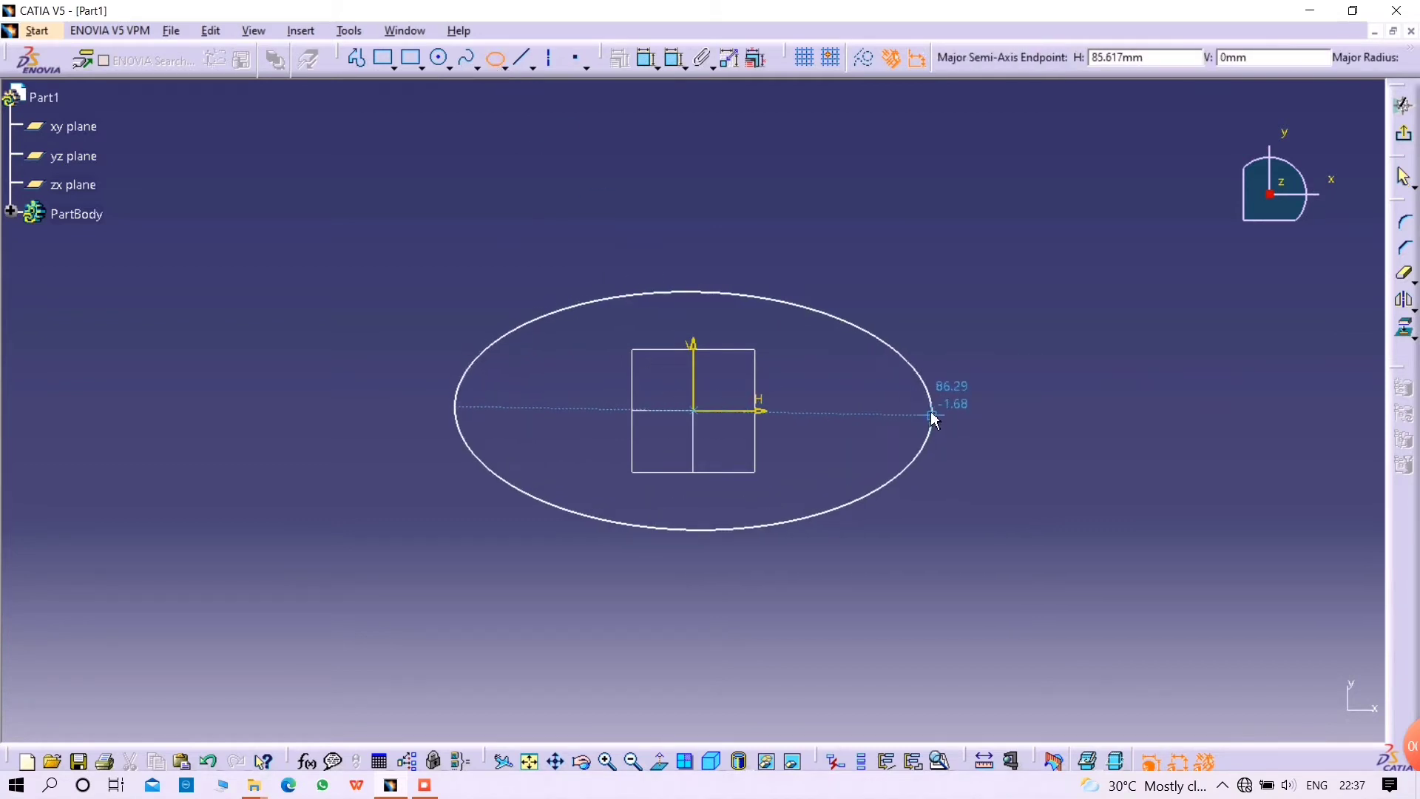
click(930, 409)
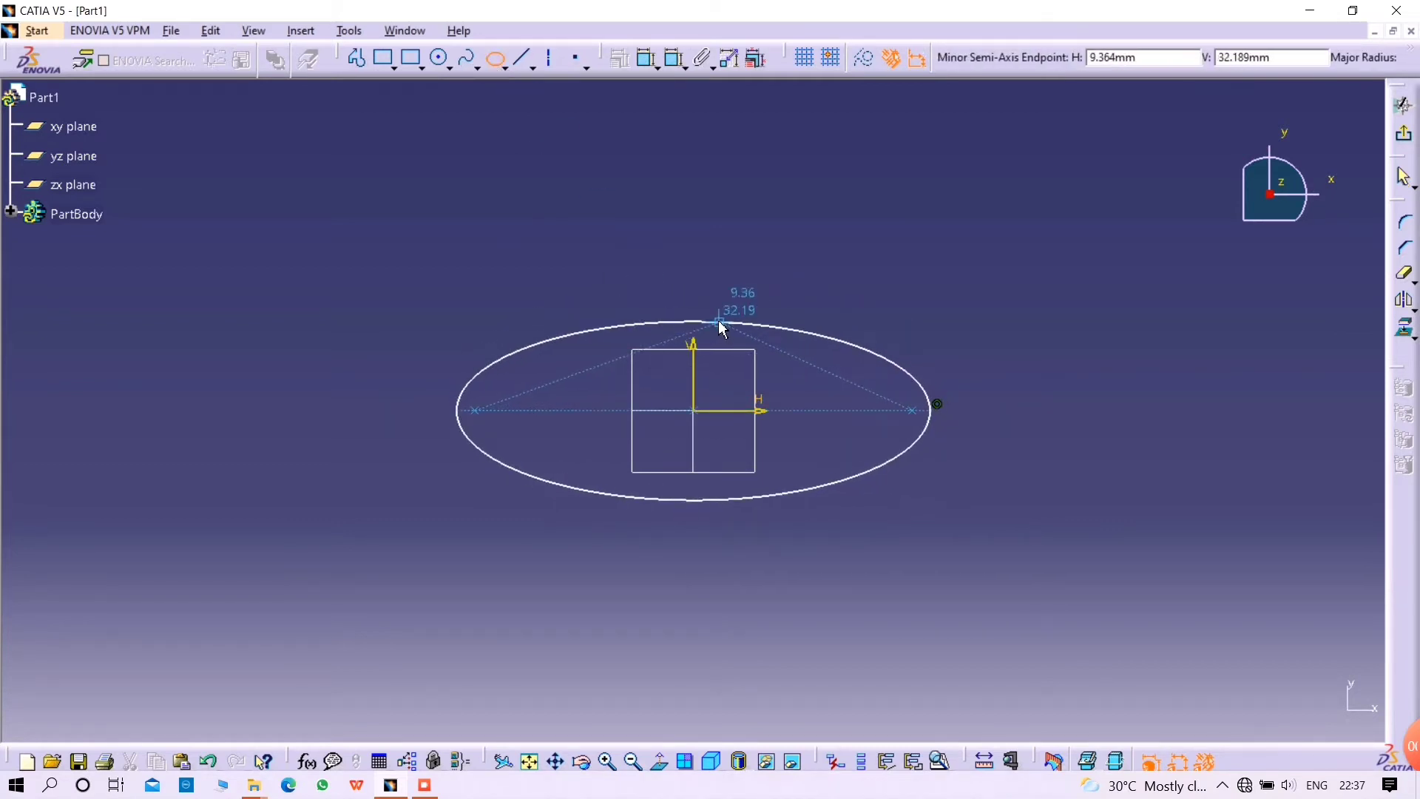
click(724, 307)
- Edit the ellipse's definition, giving it a major radius of 60 mm and a minor radius of 36 mm
right_click(814, 341)
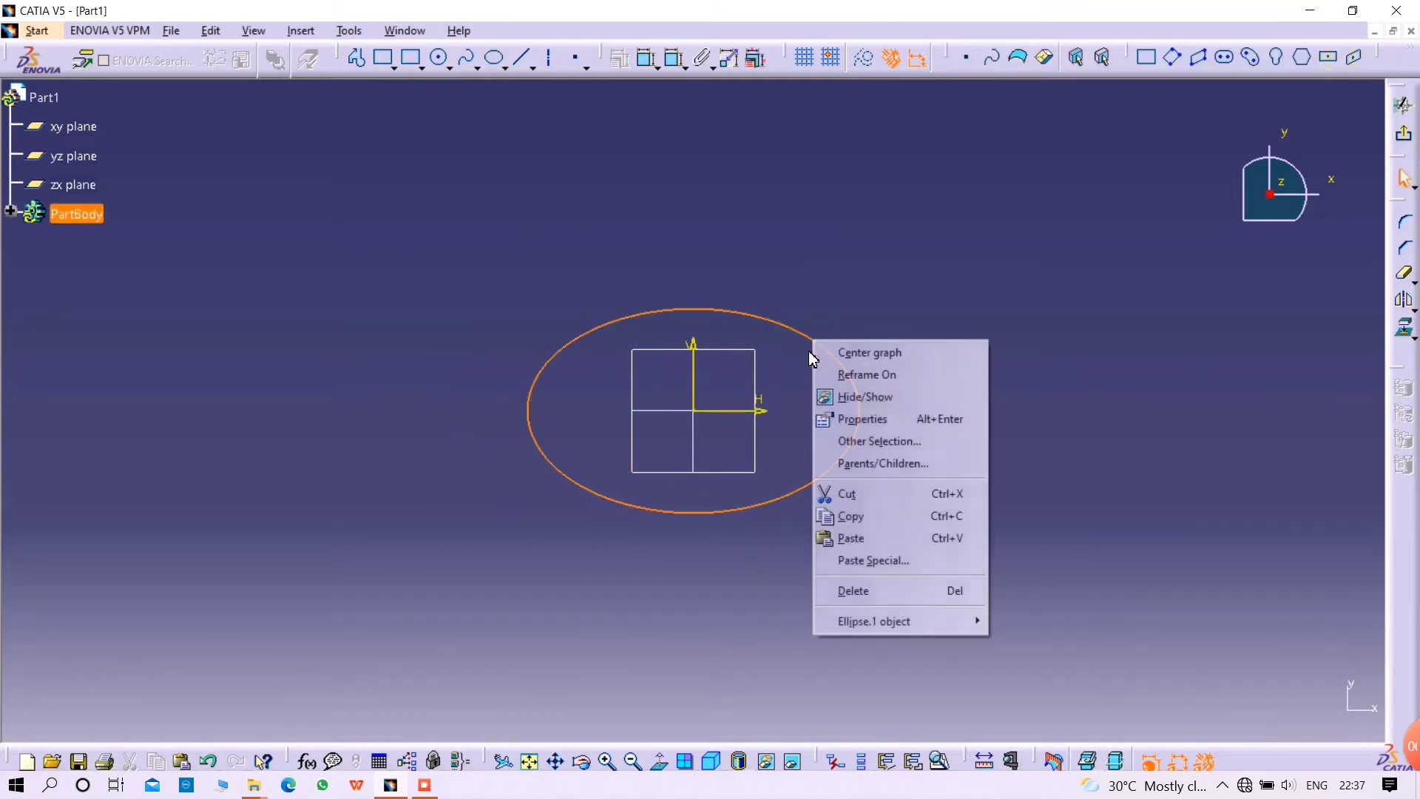
mouse_move(969, 622)
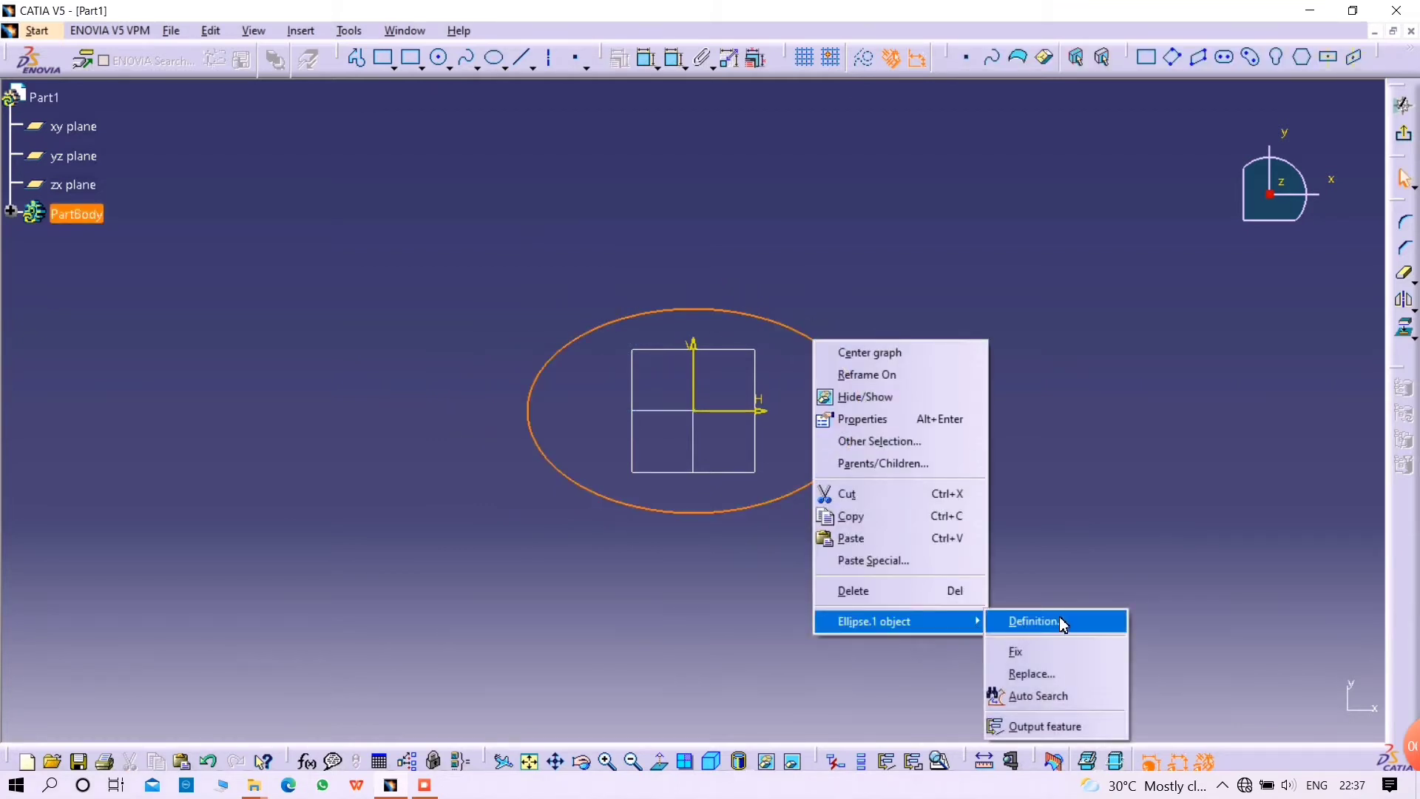
click(1030, 621)
key(Tab)
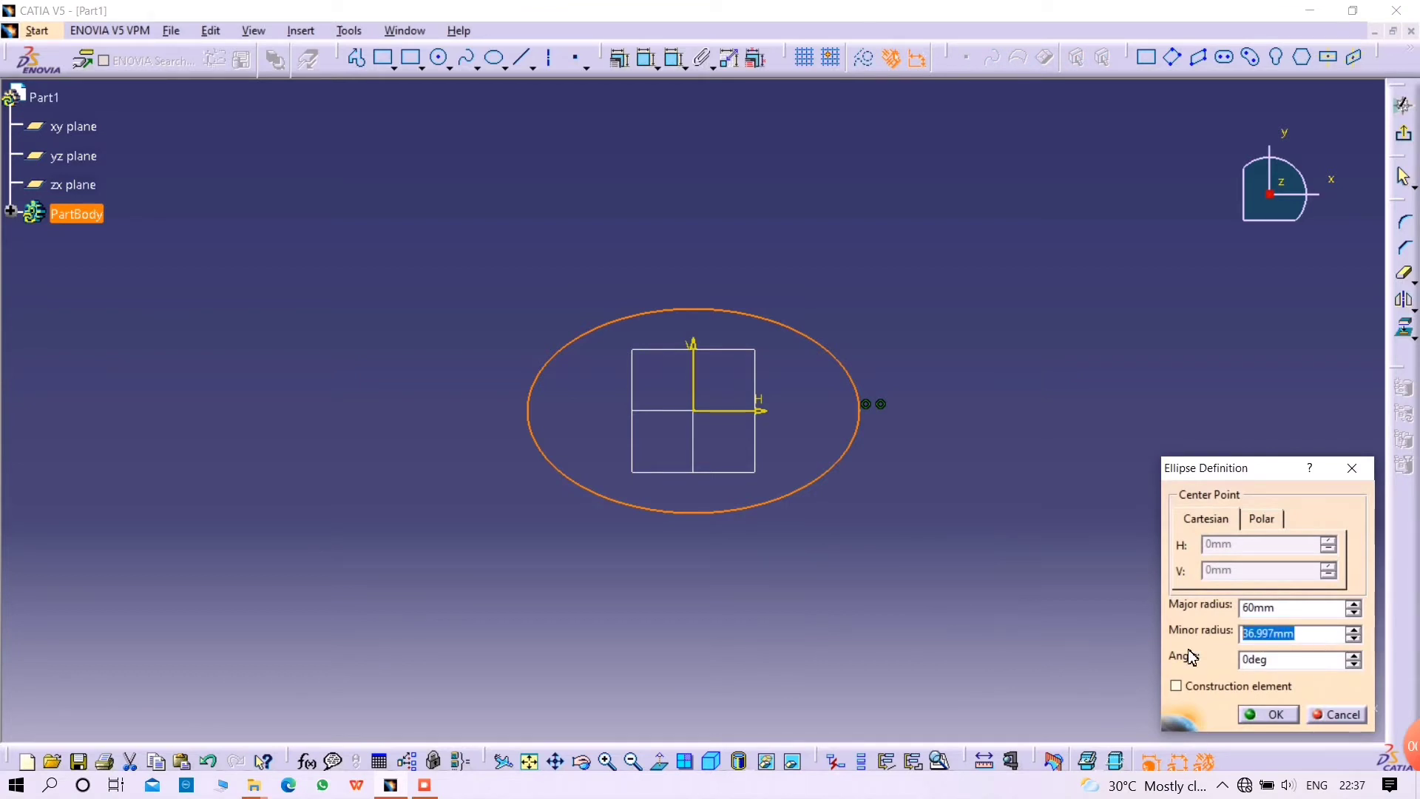
text(36)
key(Return)
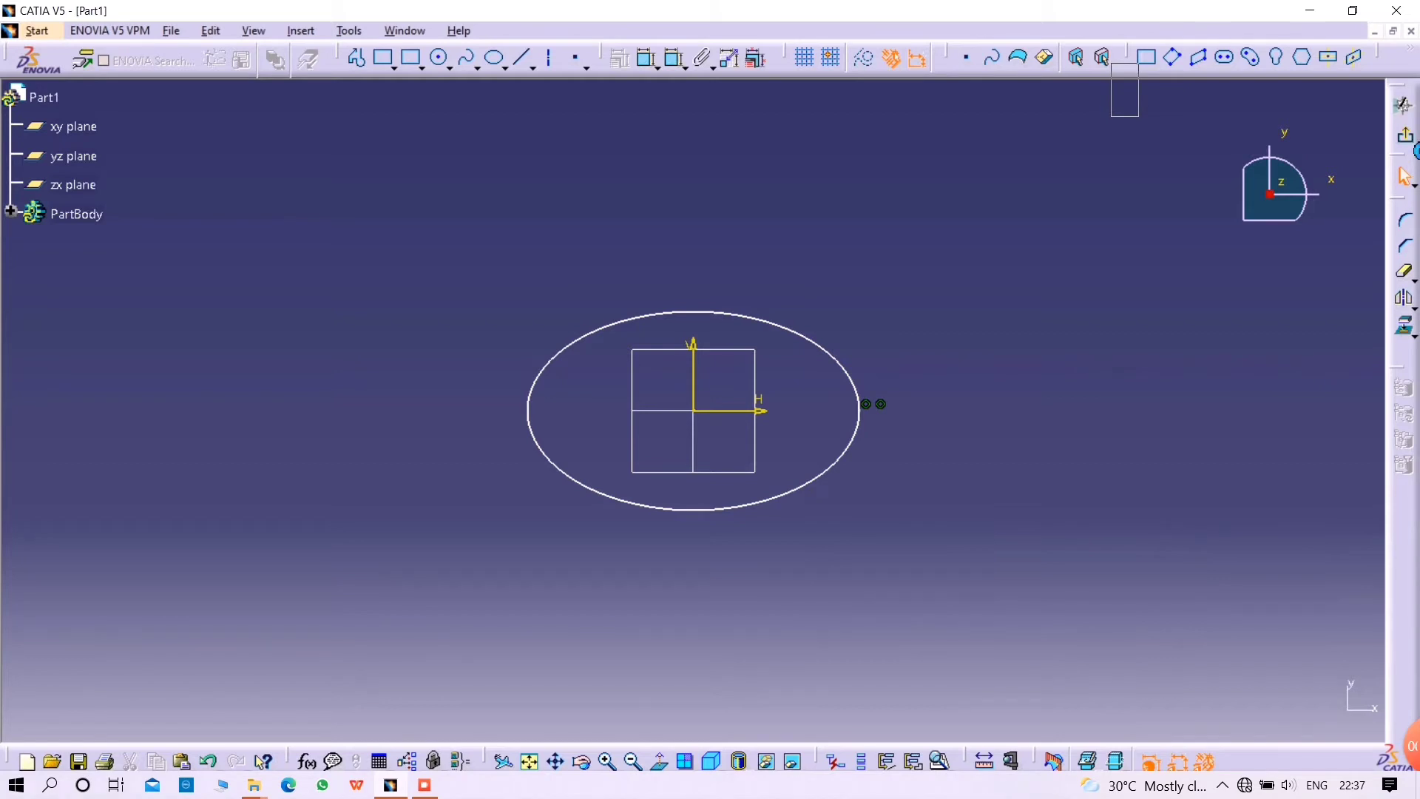
- Exit the sketch and pad the ellipse upward into an elliptical base plate
click(1402, 104)
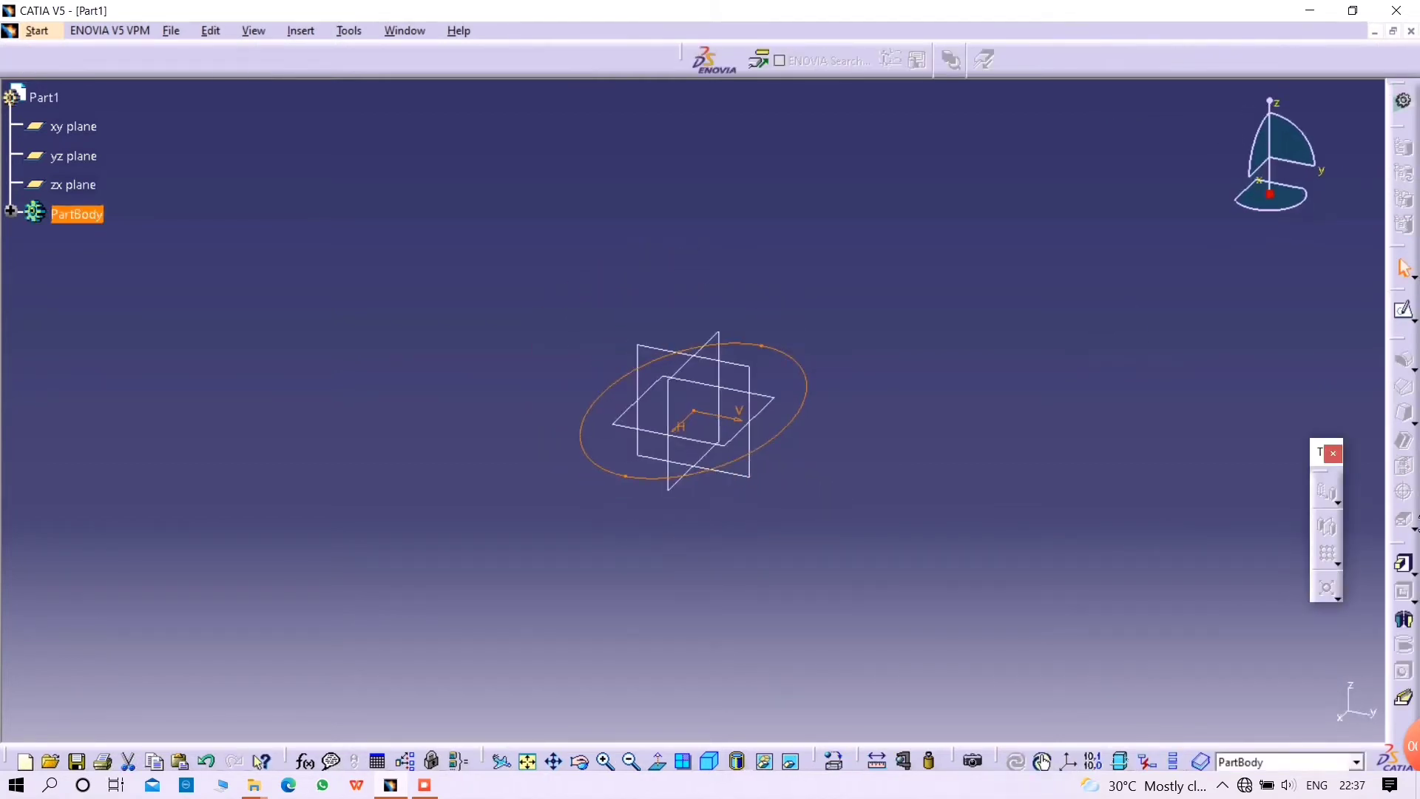
click(1410, 573)
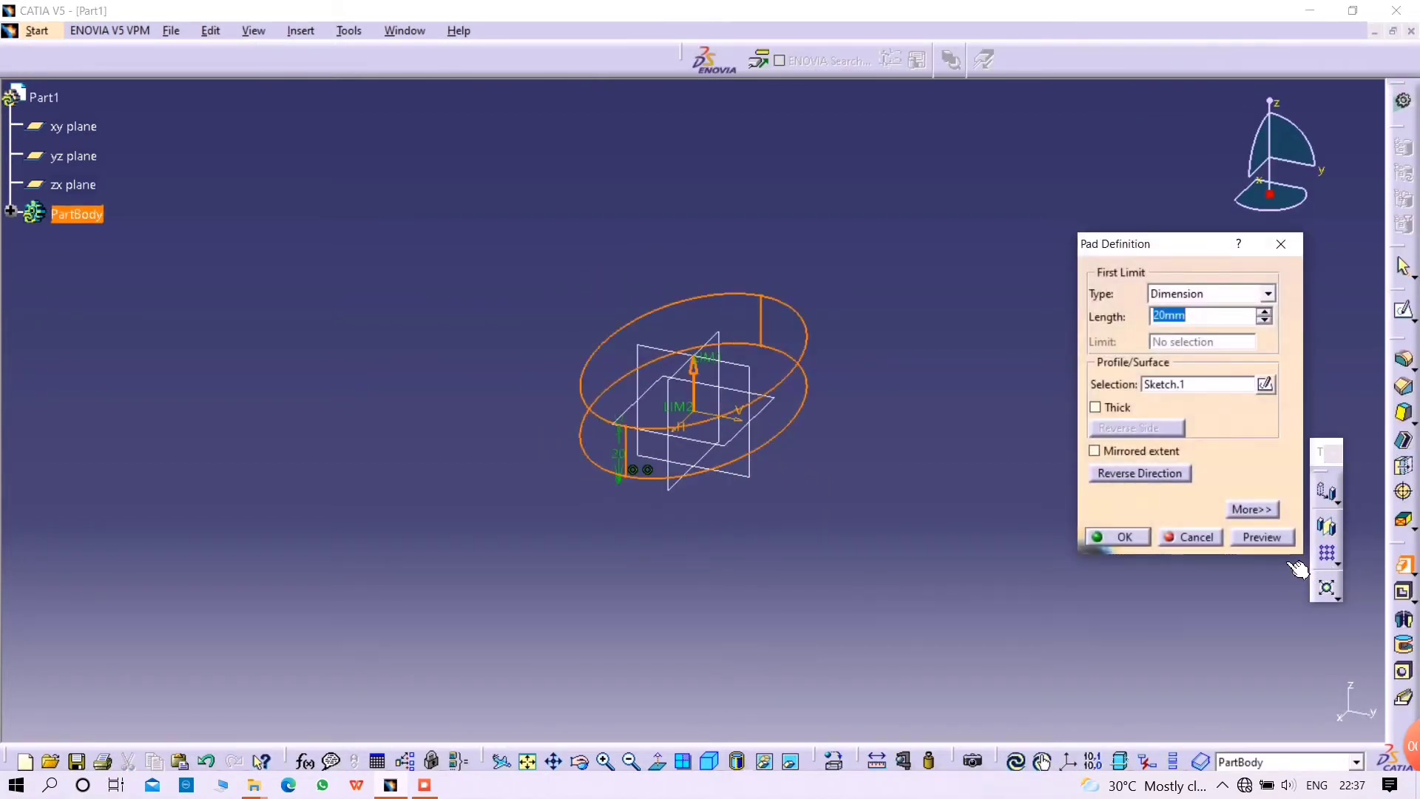
text(1)
key(Return)
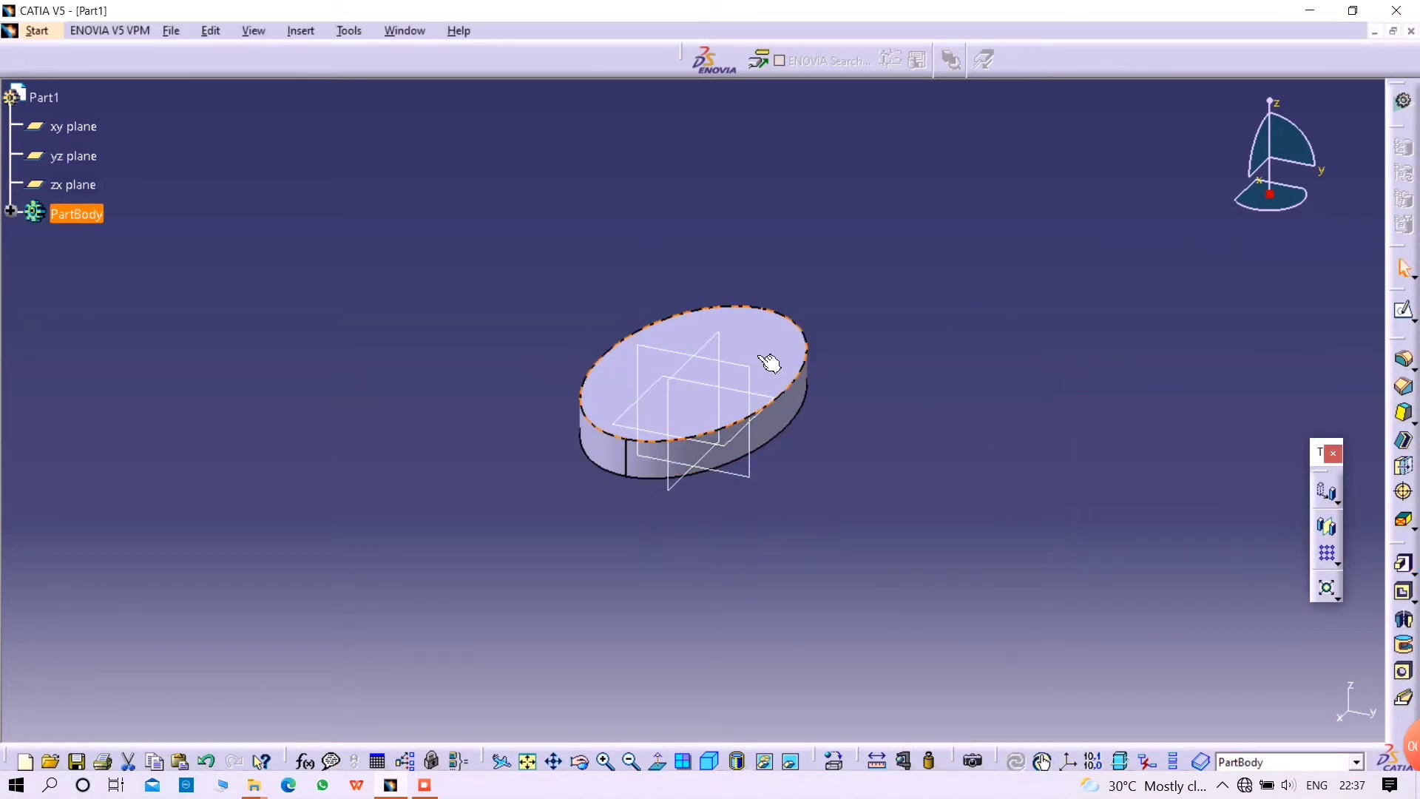
- Start a sketch on the elliptical plate's top face and draw a circle about 23 mm in diameter on the positive horizontal axis
click(769, 363)
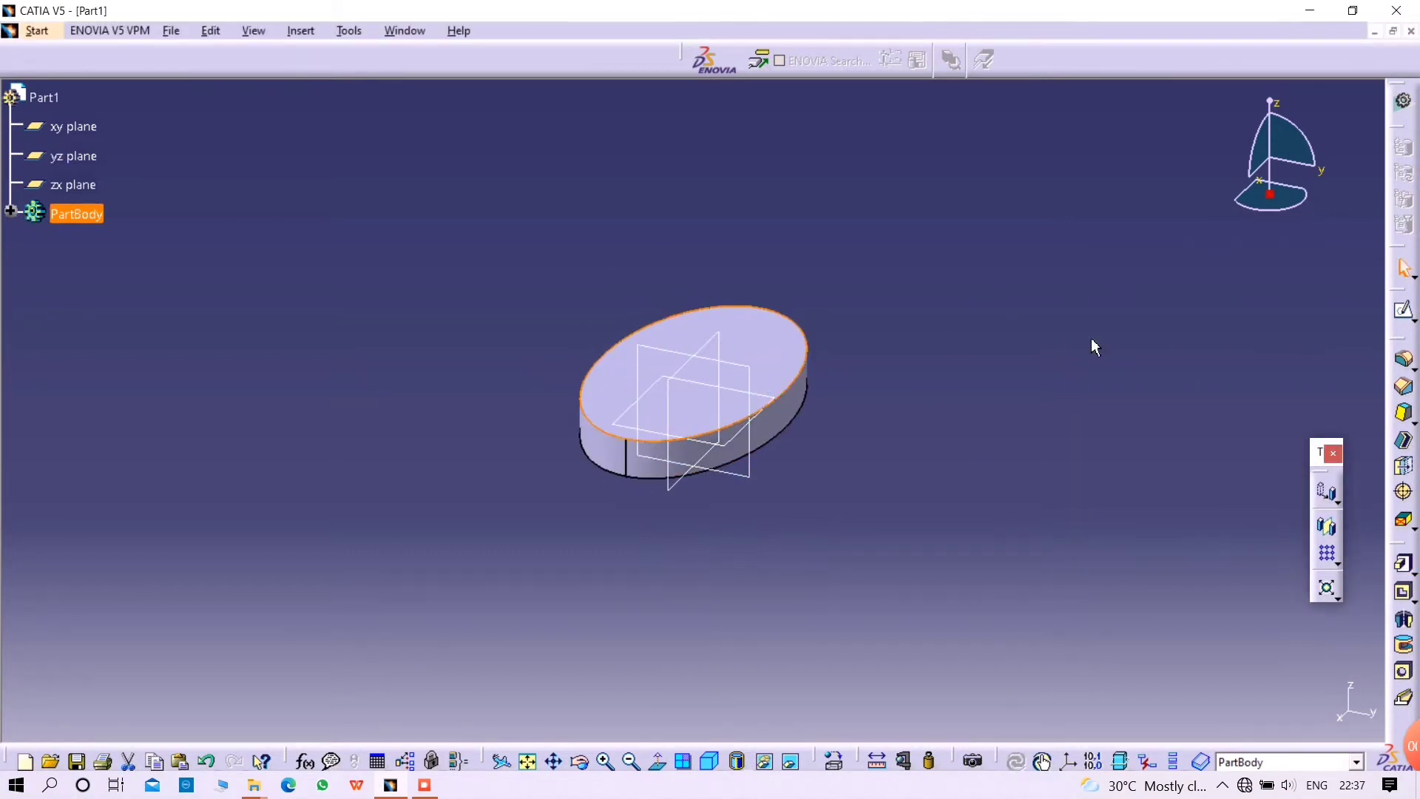
click(1399, 316)
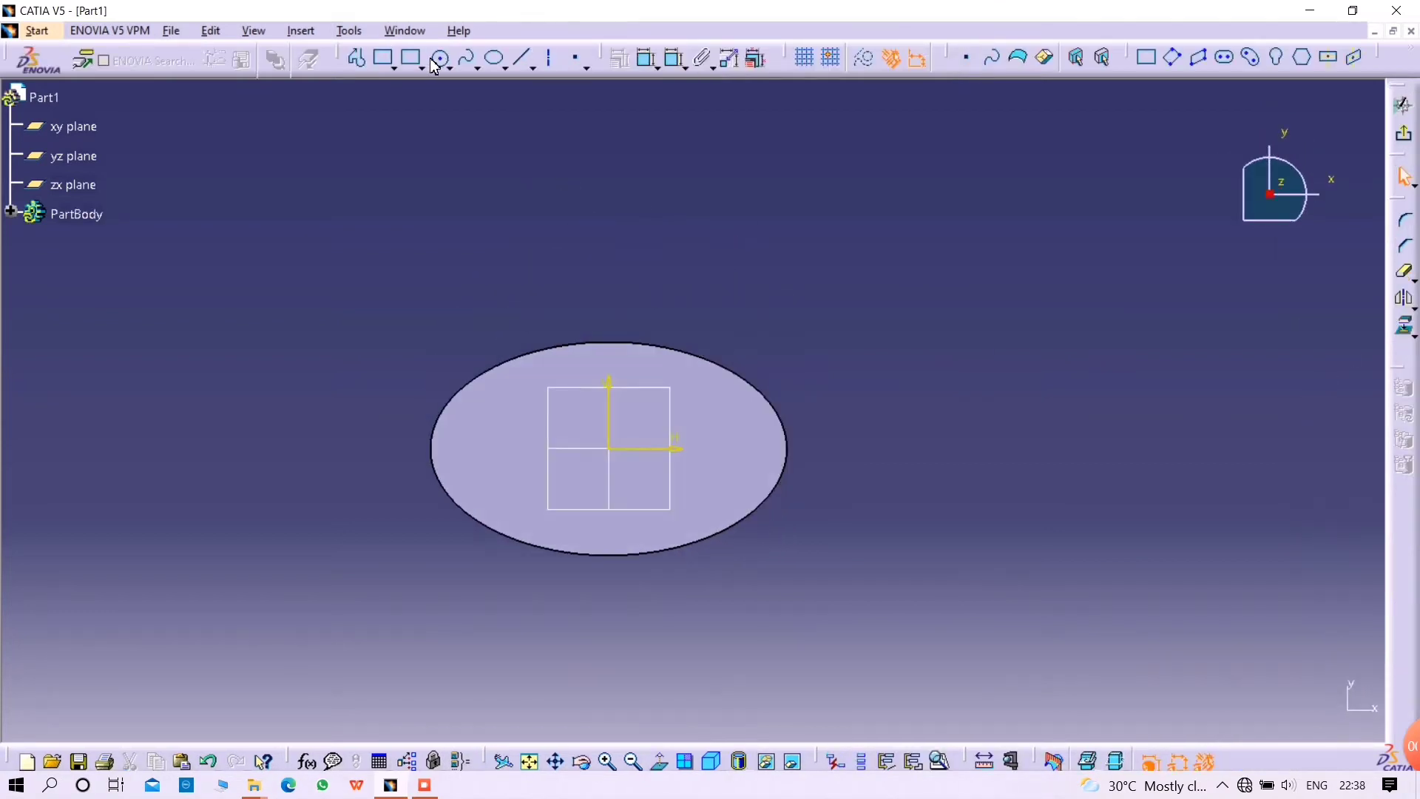
click(442, 59)
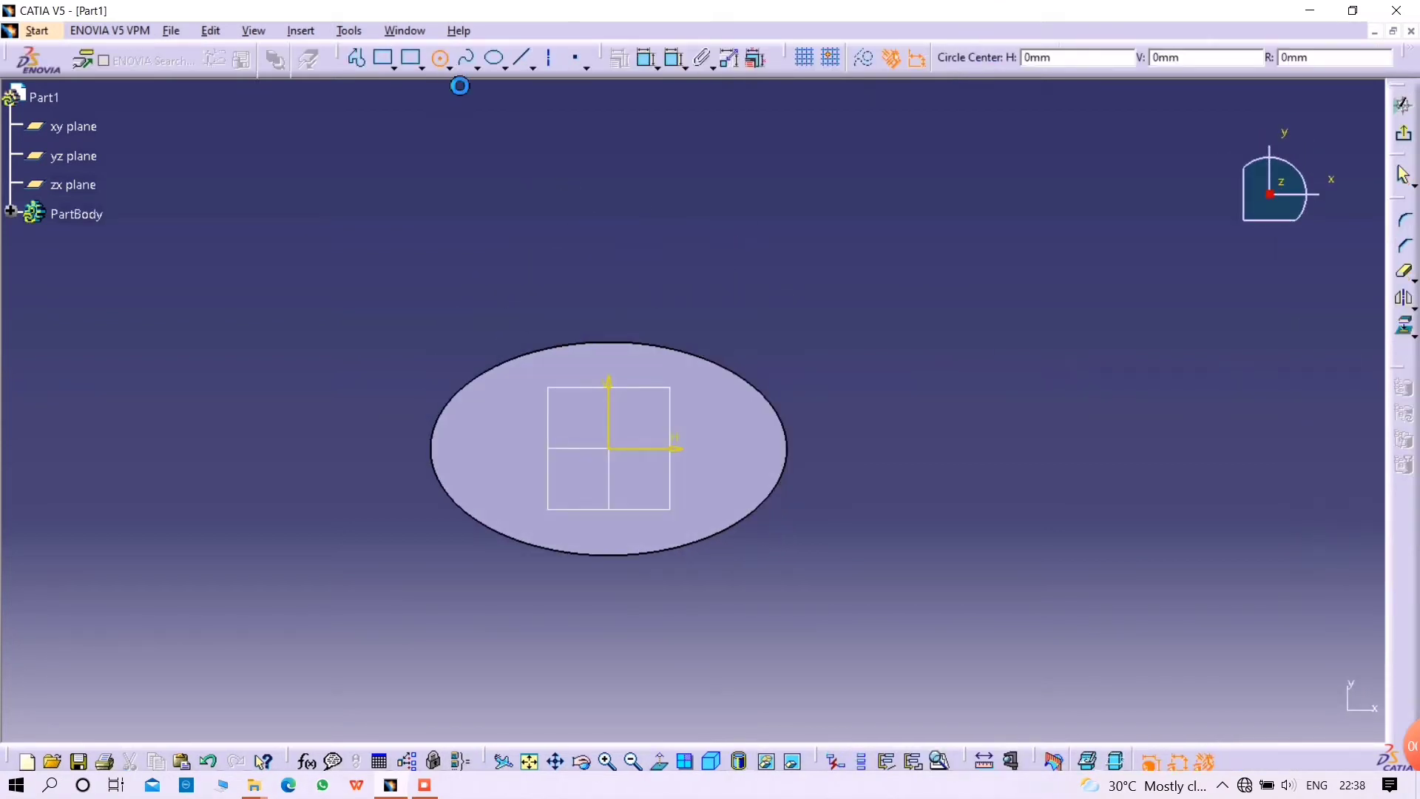
click(717, 448)
click(762, 457)
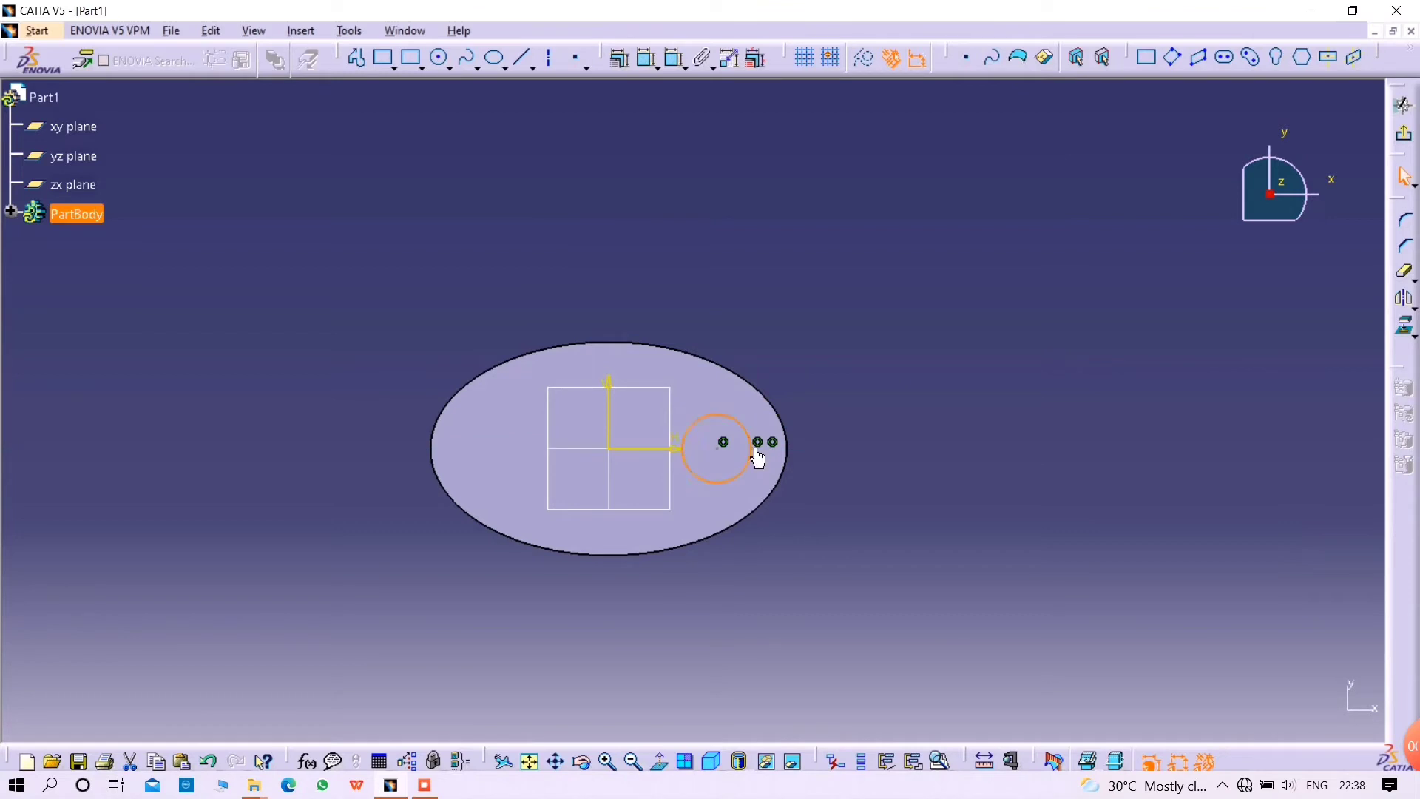
- Dimension the small circle's diameter on the elliptical plate and set it to 13 mm
click(646, 61)
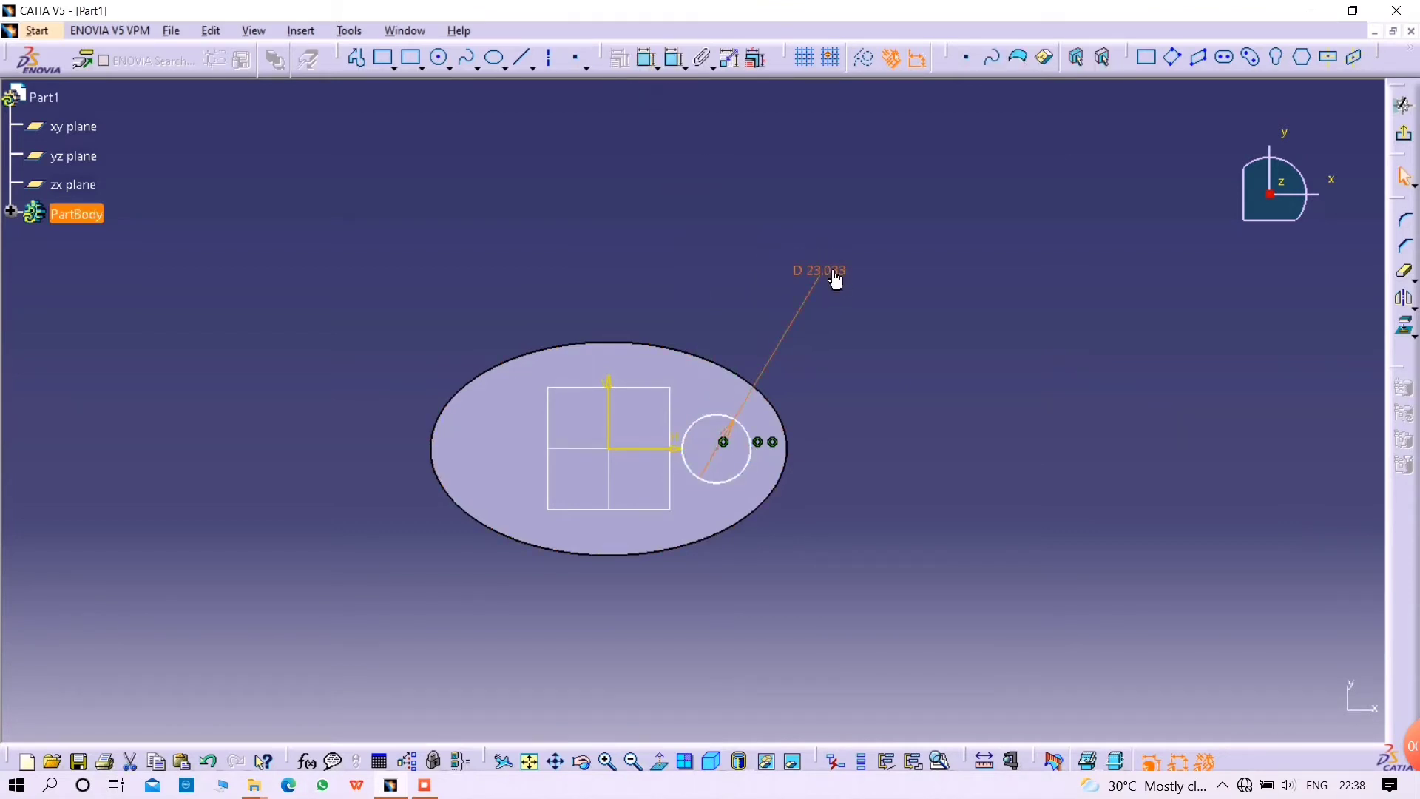
double_click(836, 278)
text(13)
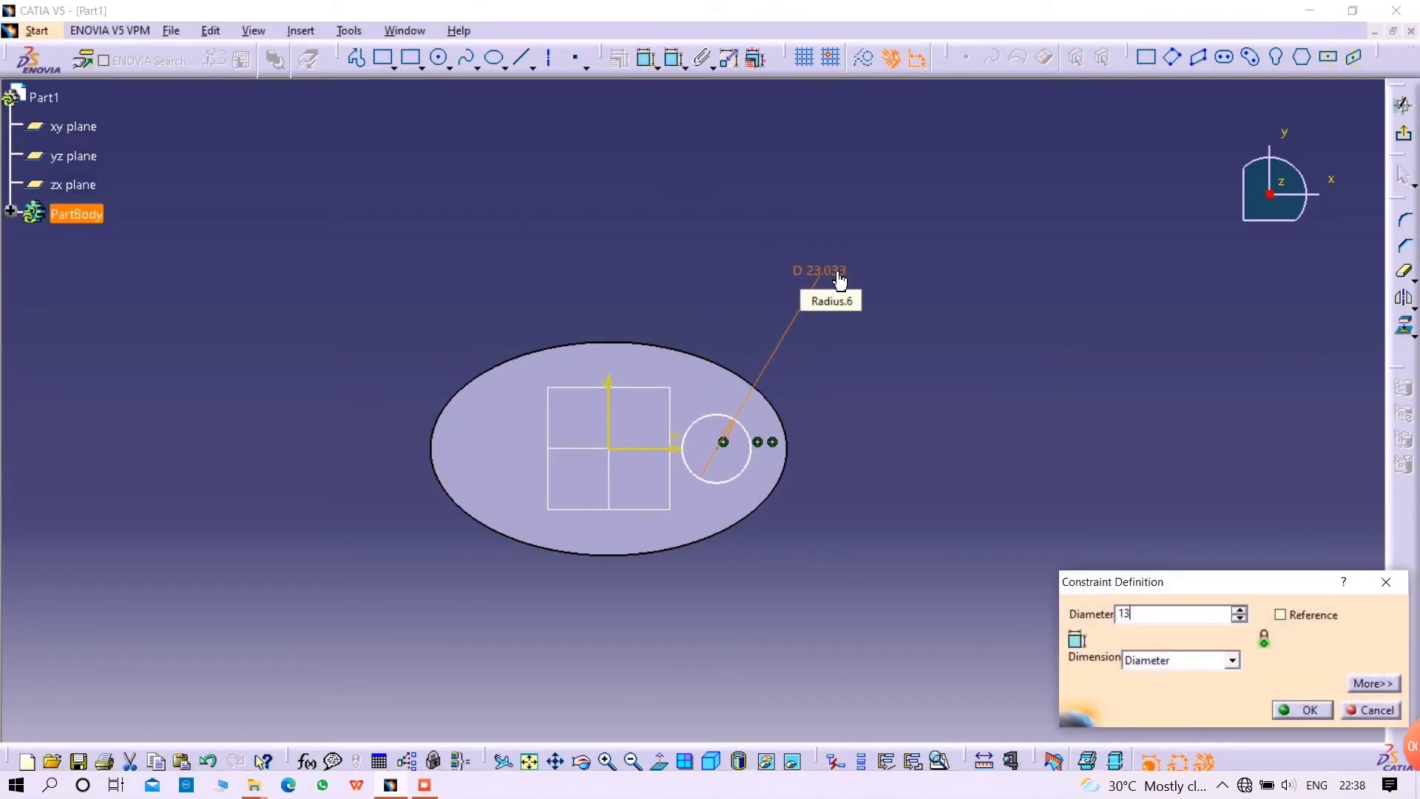
key(Return)
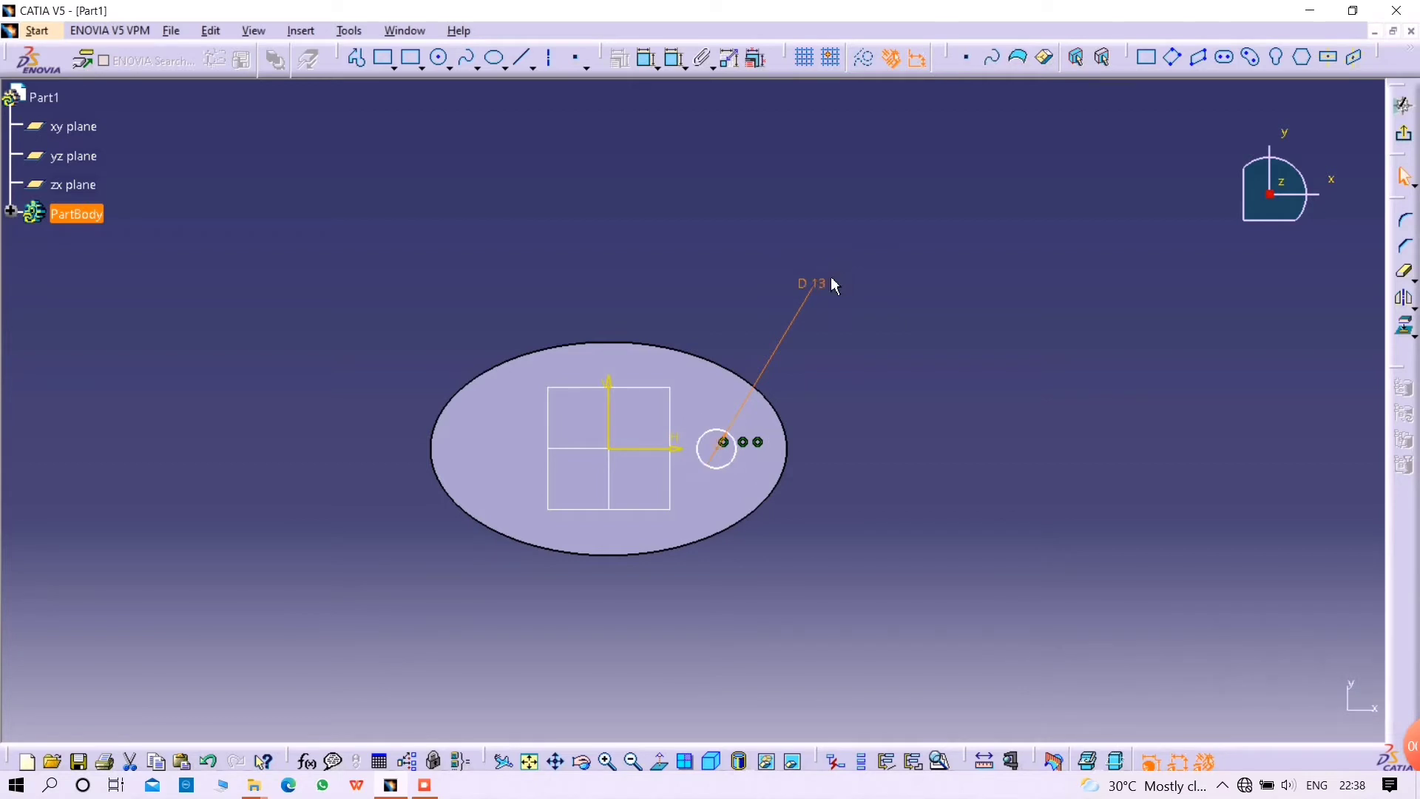
- Dimension the small circle's horizontal distance from the vertical axis and set it to 42 mm
click(648, 61)
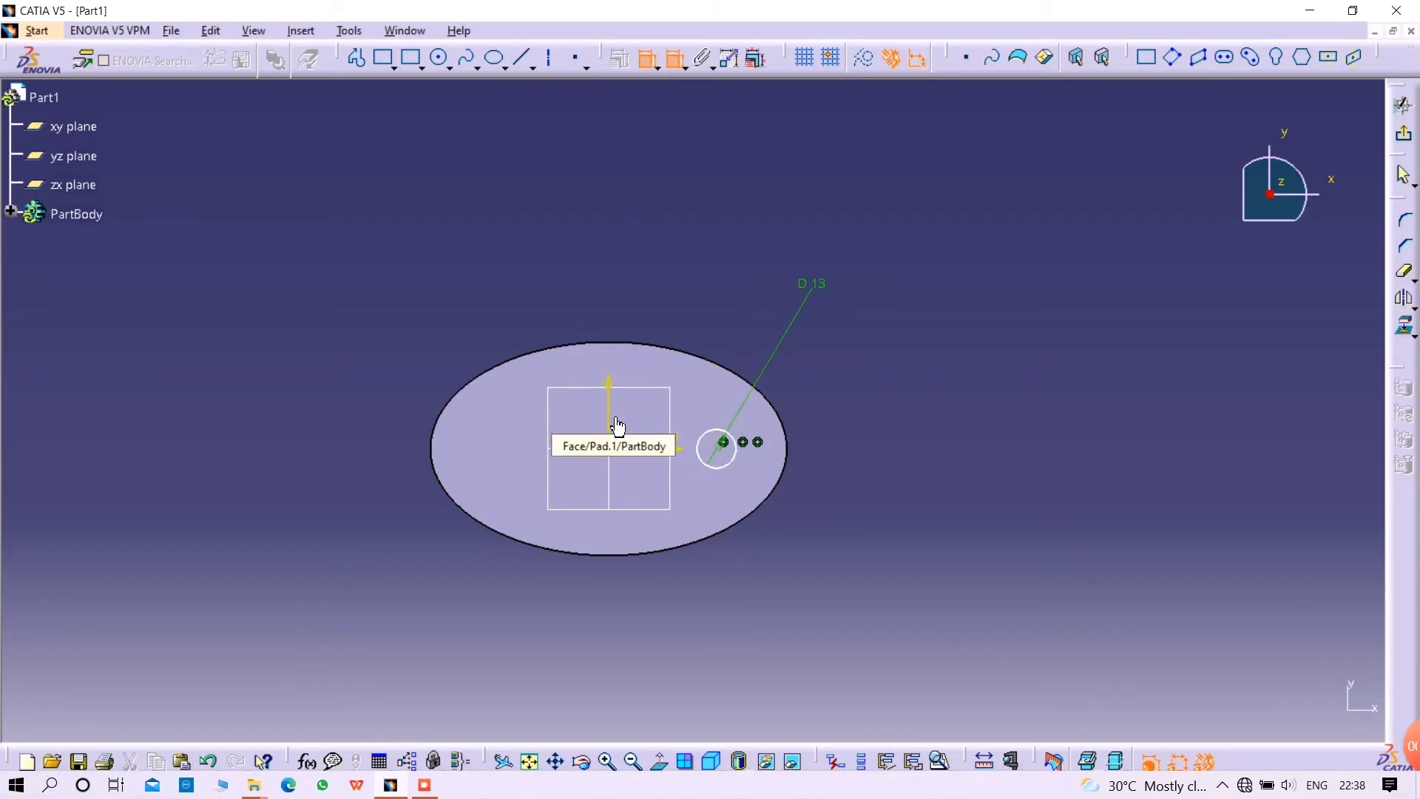
click(617, 428)
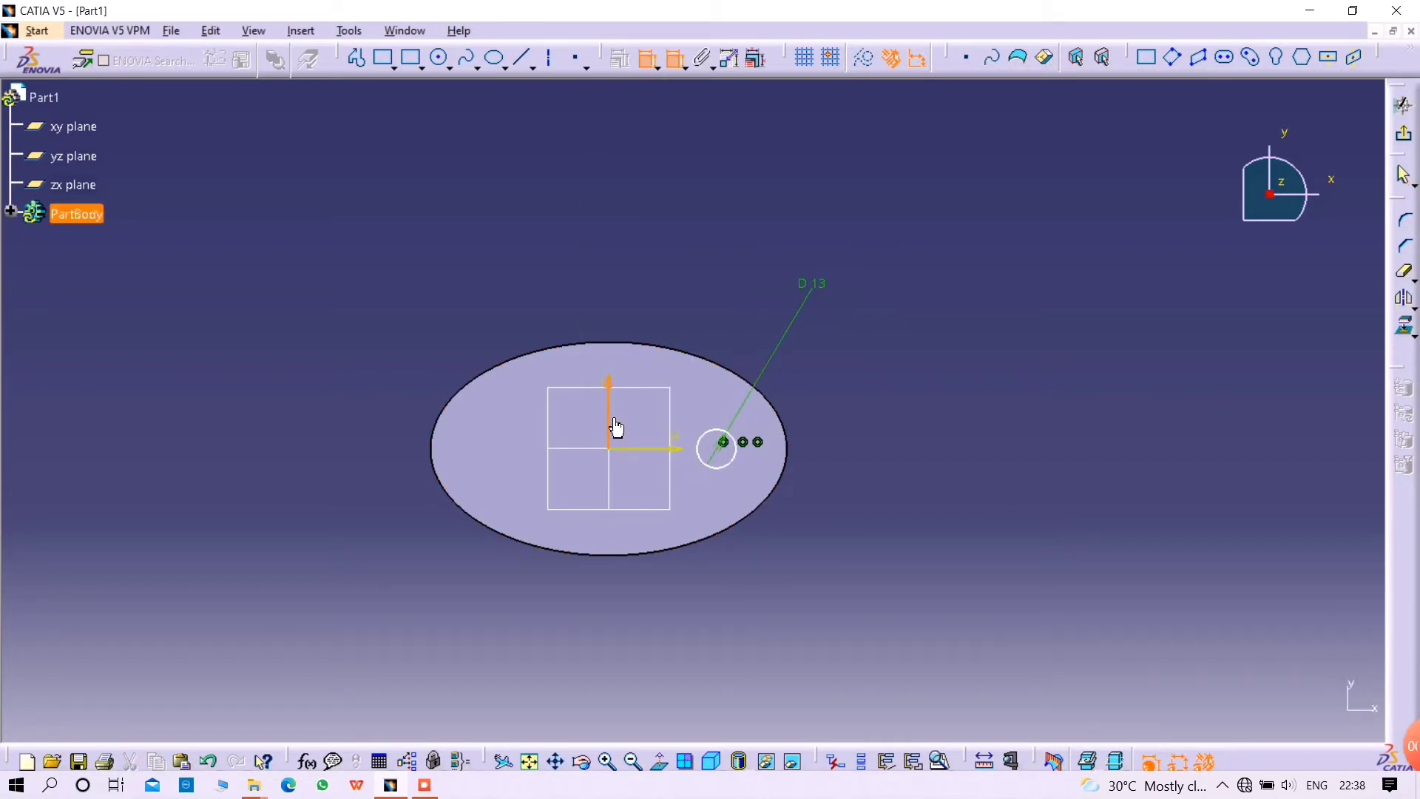
click(722, 454)
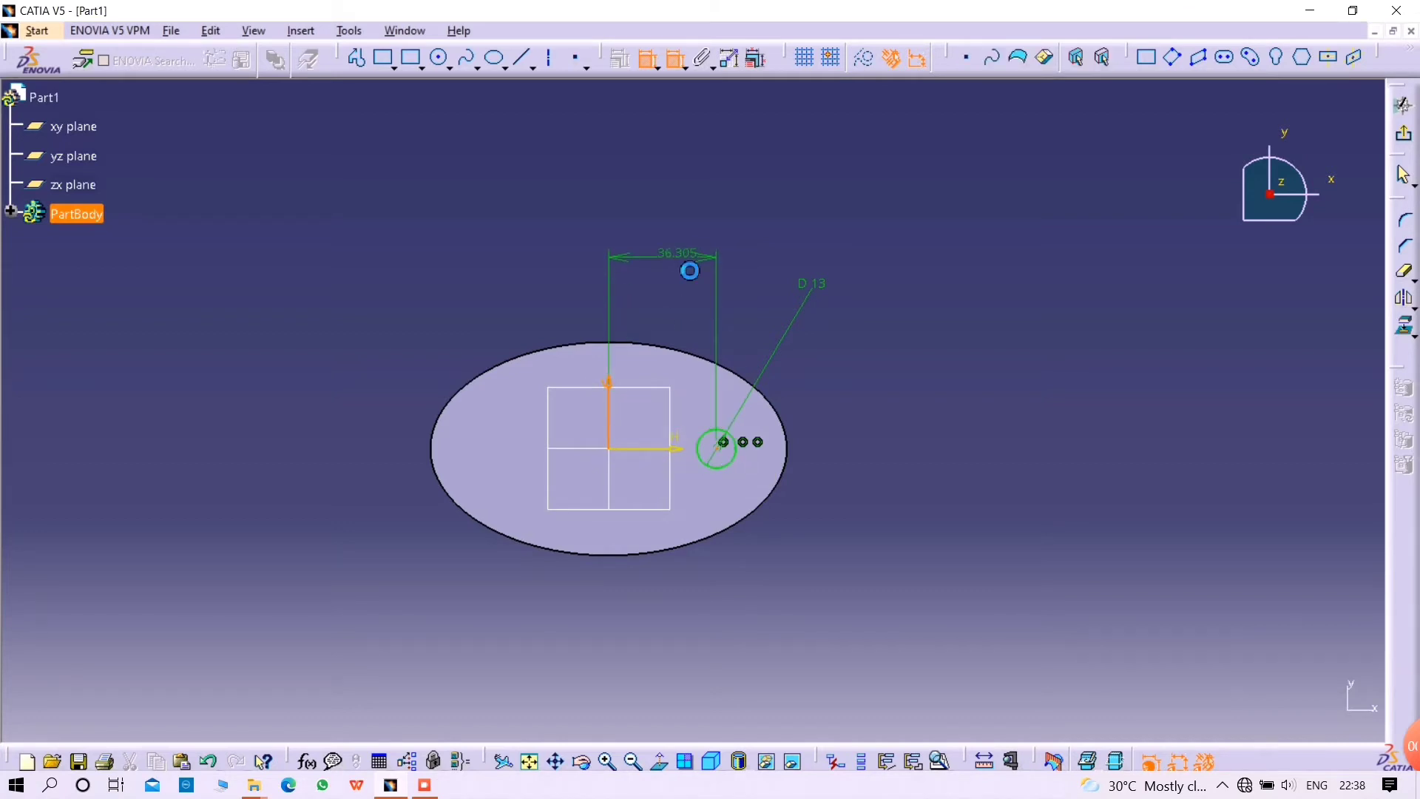
click(682, 262)
double_click(678, 260)
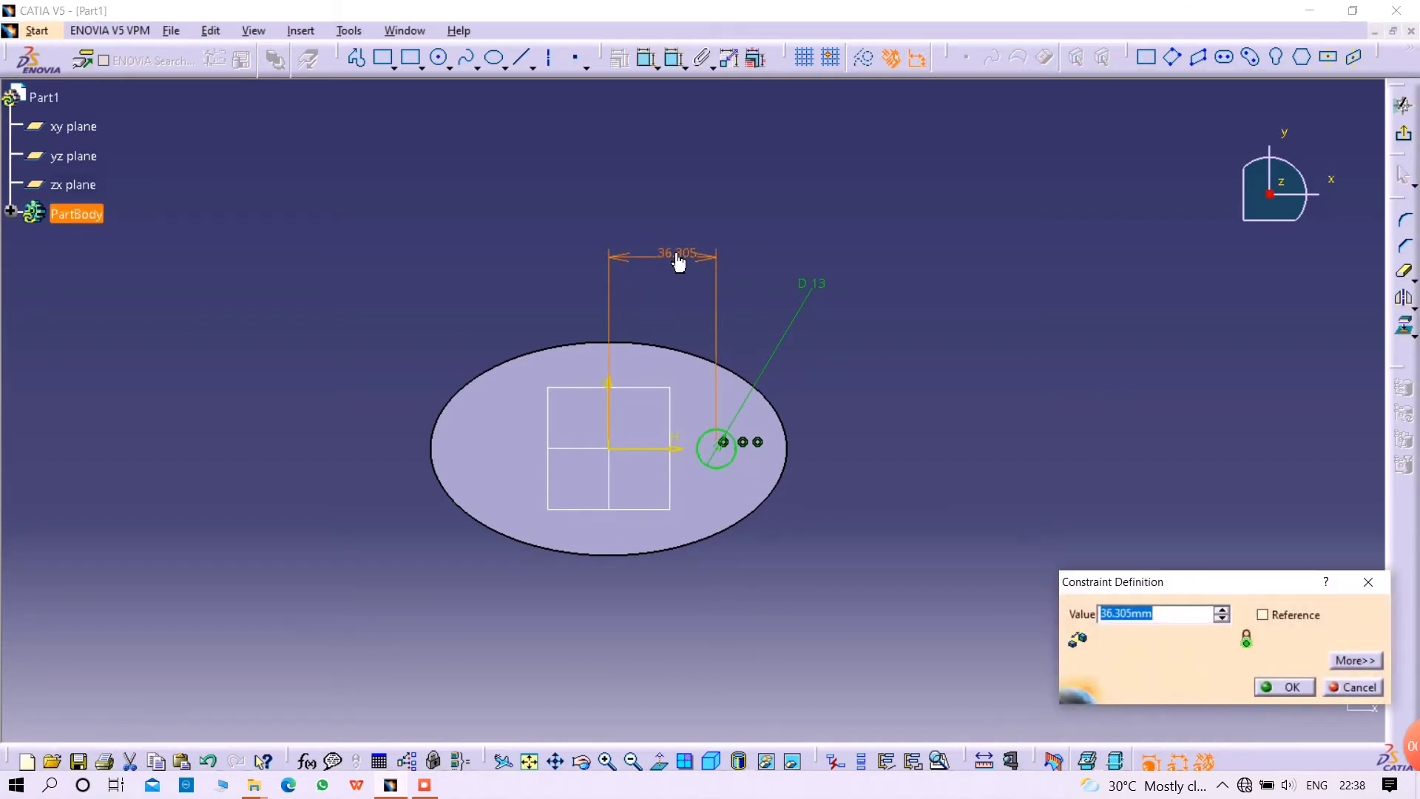
text(42)
key(Return)
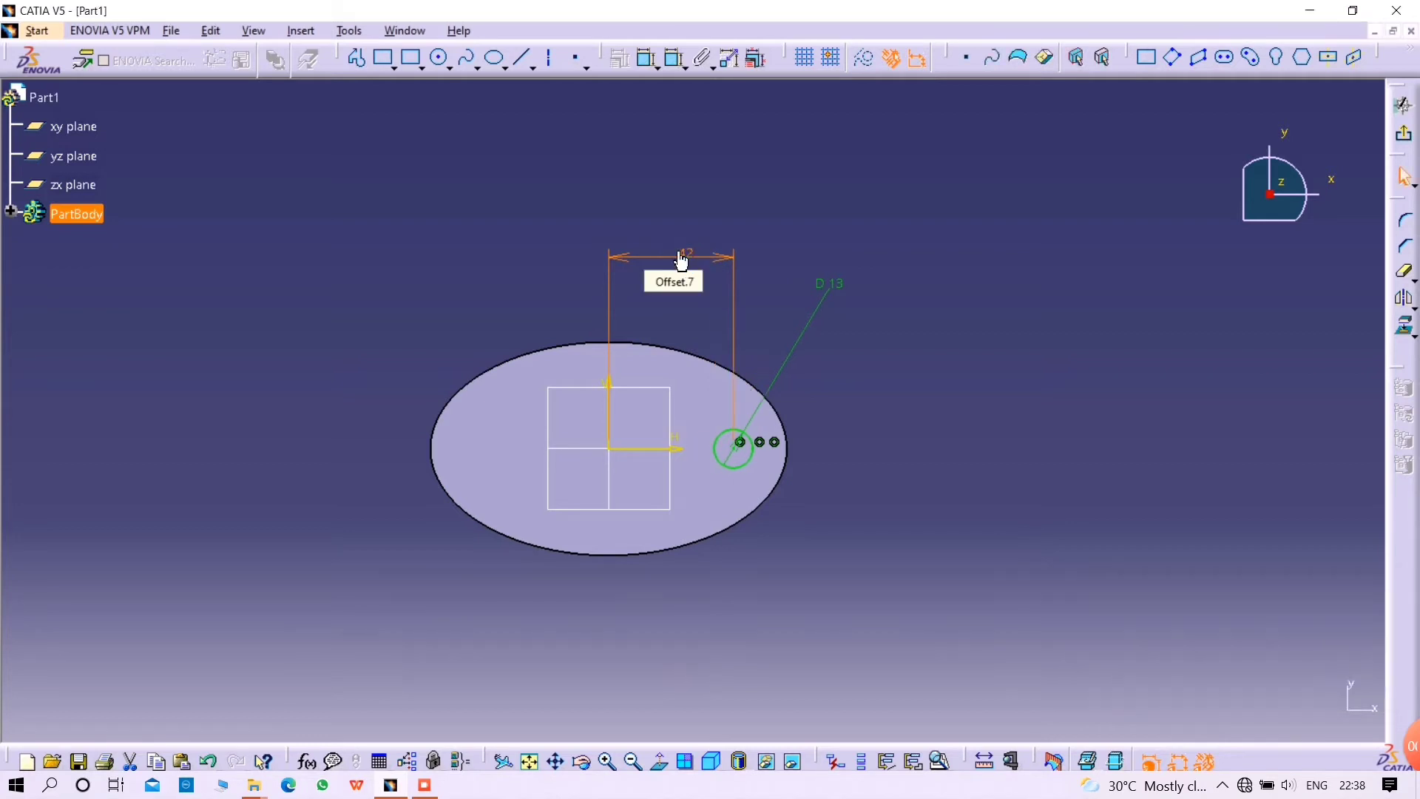
- Exit the sketch and pocket the 13 mm circle 15 mm deep into the elliptical plate
click(1403, 138)
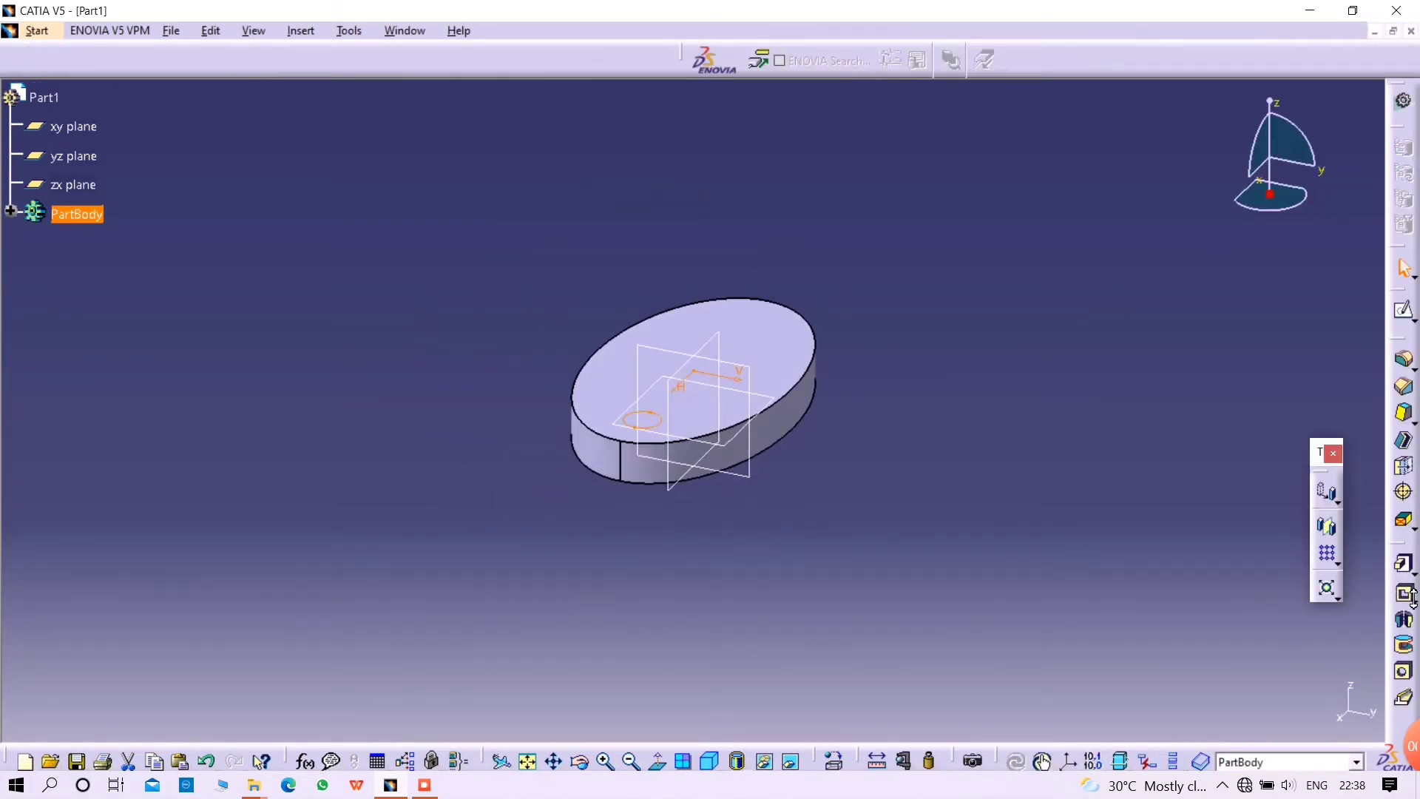
click(1395, 598)
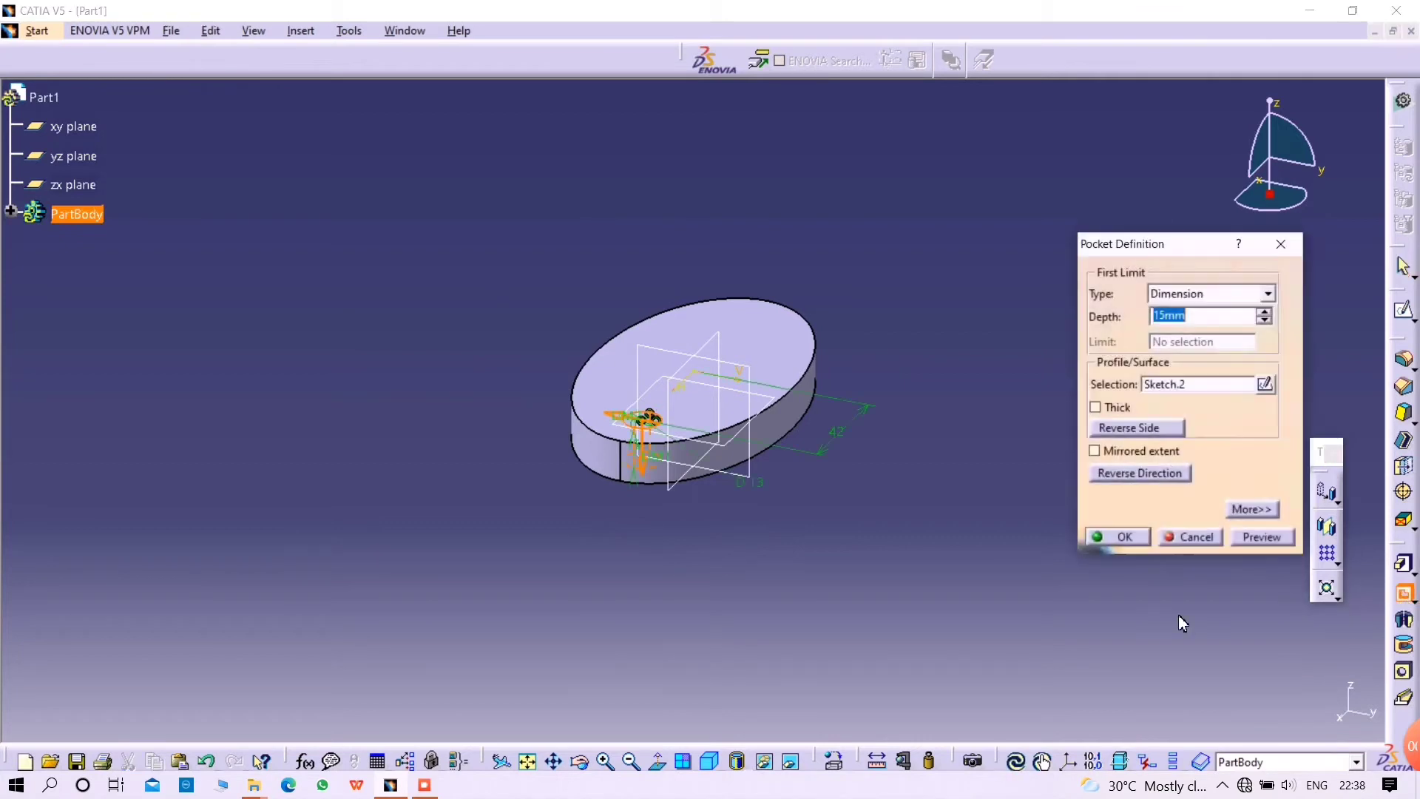
click(1117, 537)
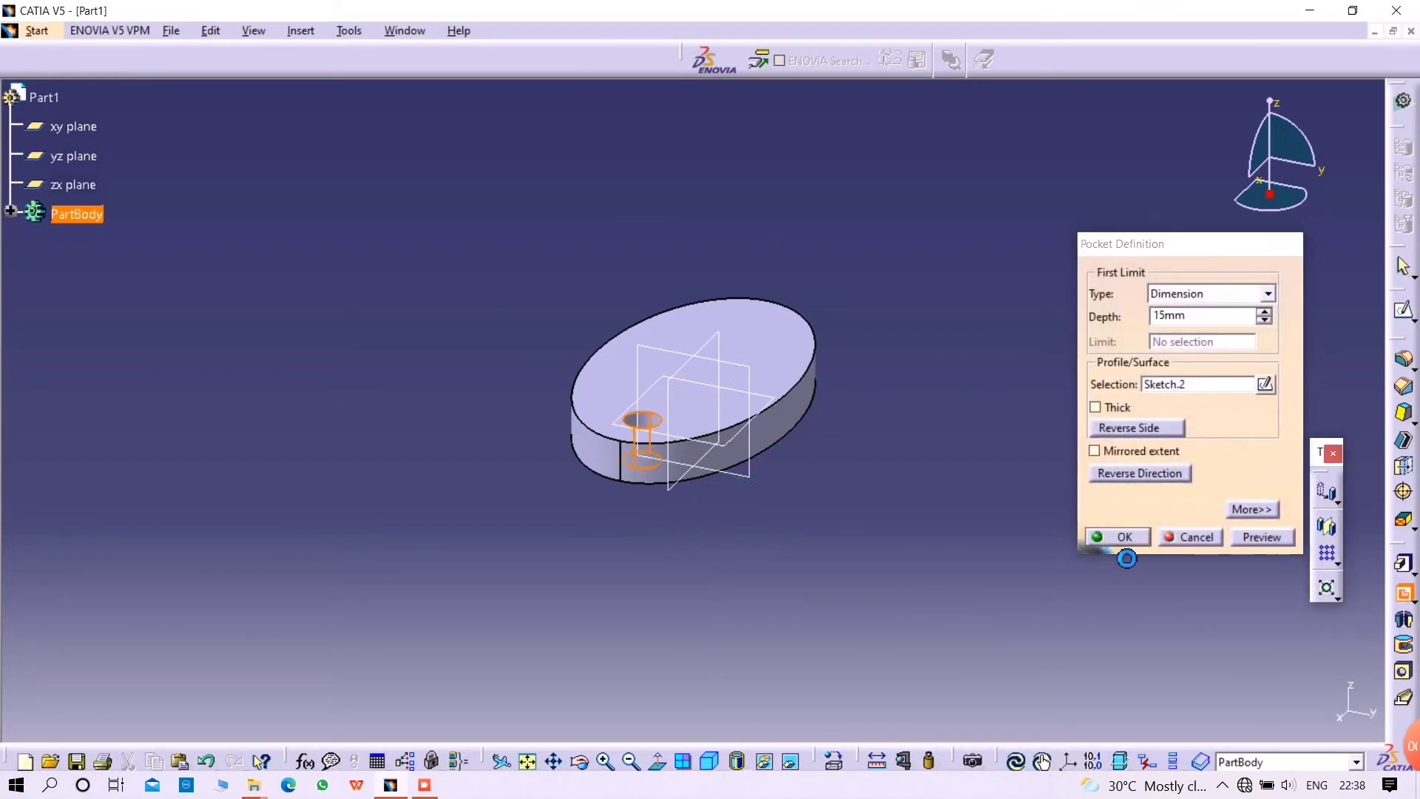
- Mirror the pocketed hole about the yz plane
click(1329, 546)
click(748, 371)
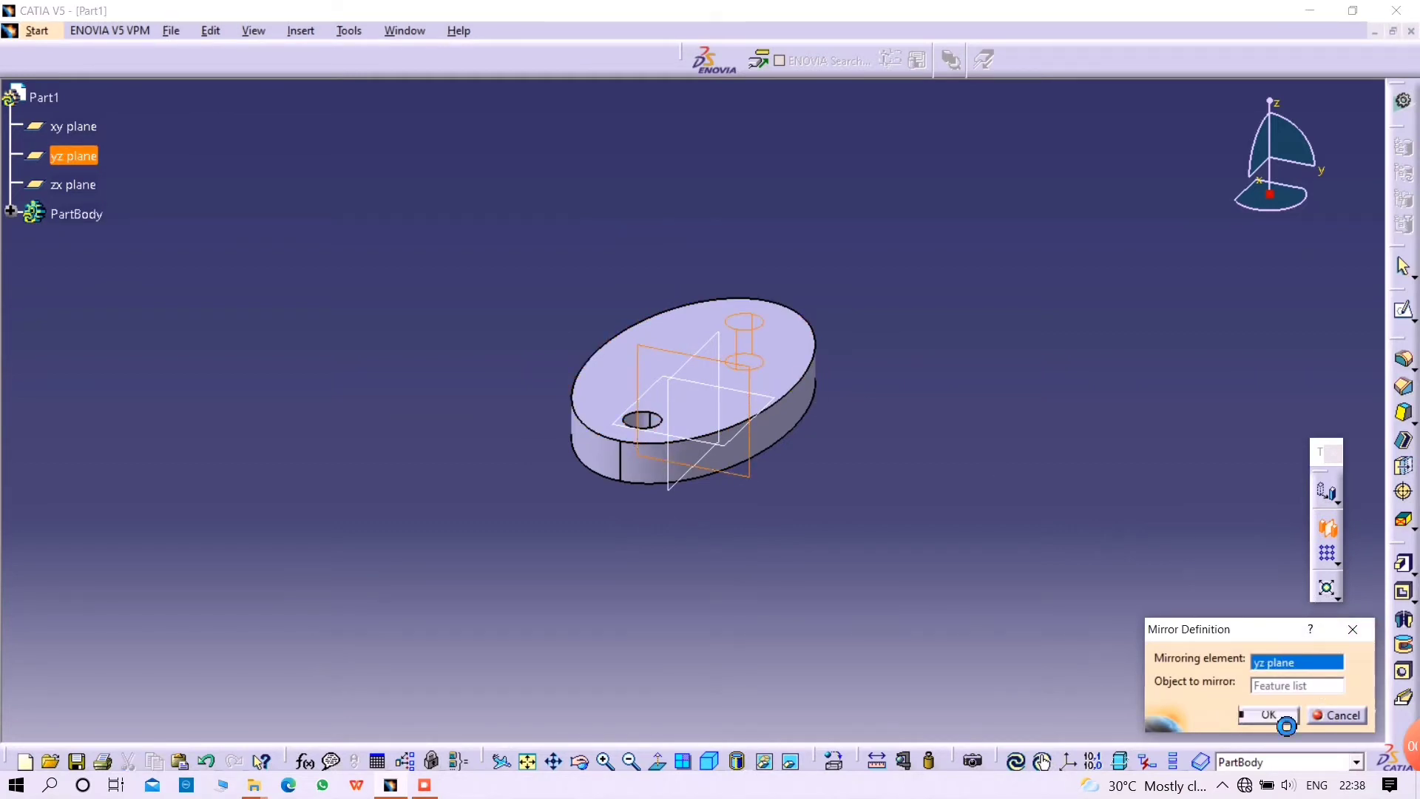
click(1271, 712)
- Start a sketch on the elliptical plate's top face and draw a circle about 36 mm in diameter centred on the origin
click(777, 387)
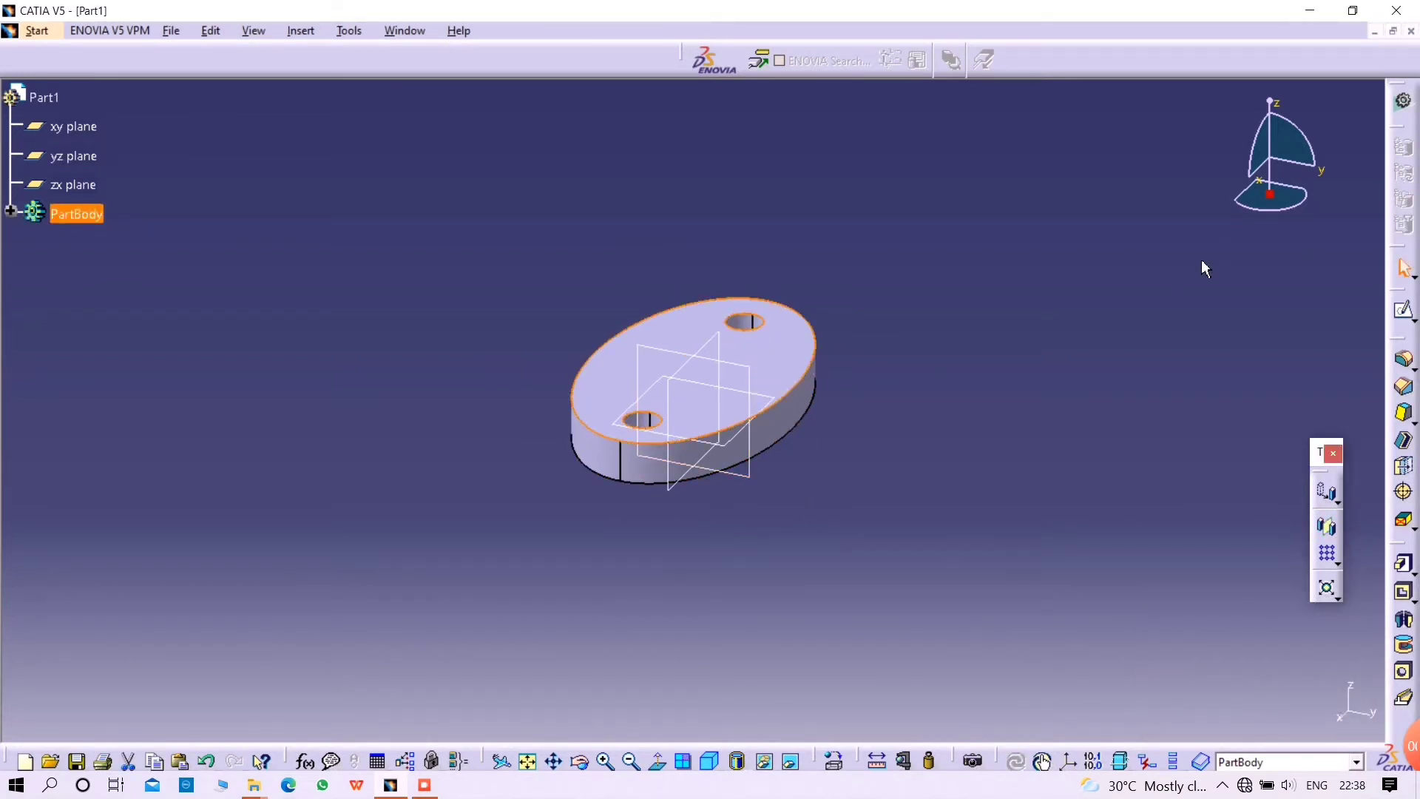
click(1400, 313)
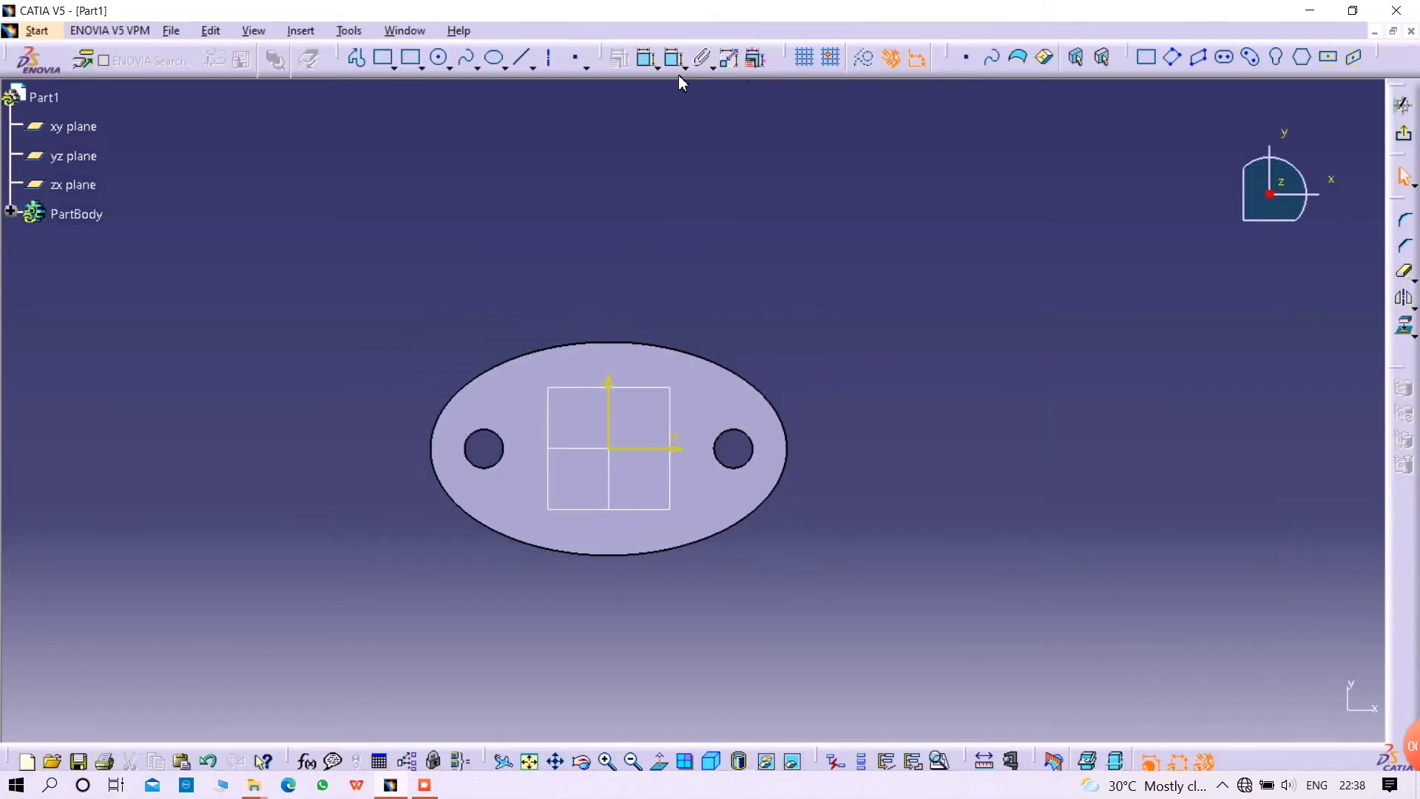
click(446, 62)
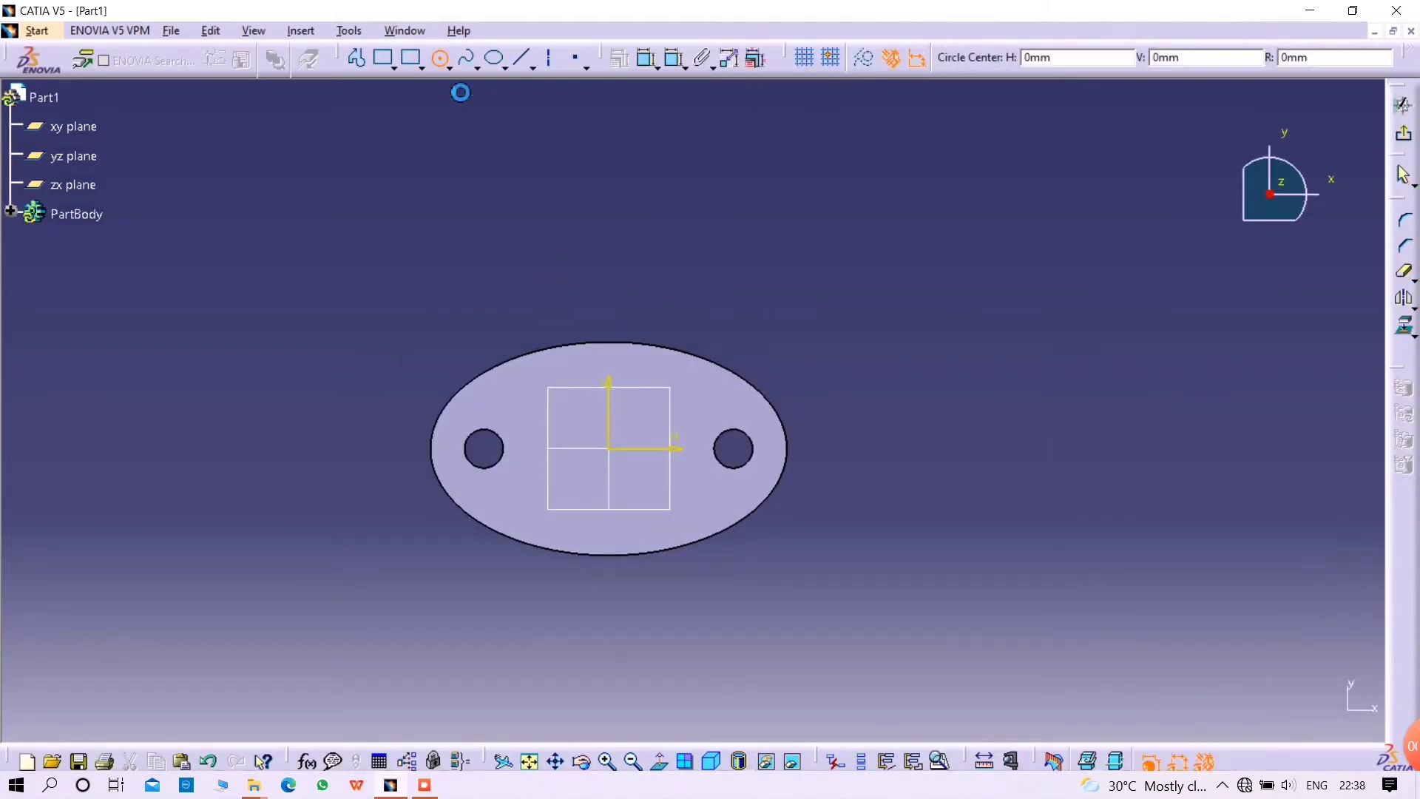
click(619, 454)
click(658, 472)
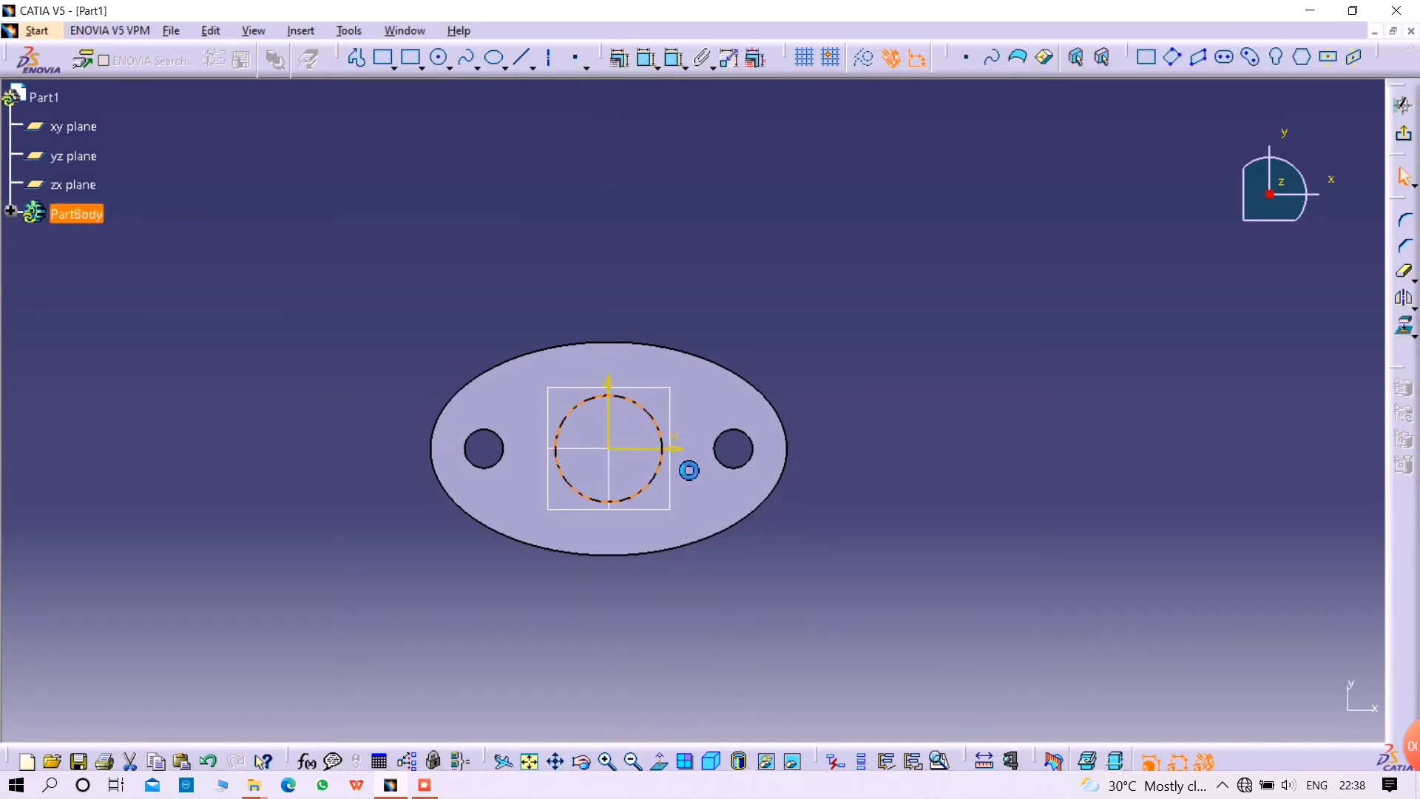
- Dimension the central circle's diameter on the plate's top face and set it to 42 mm
click(672, 59)
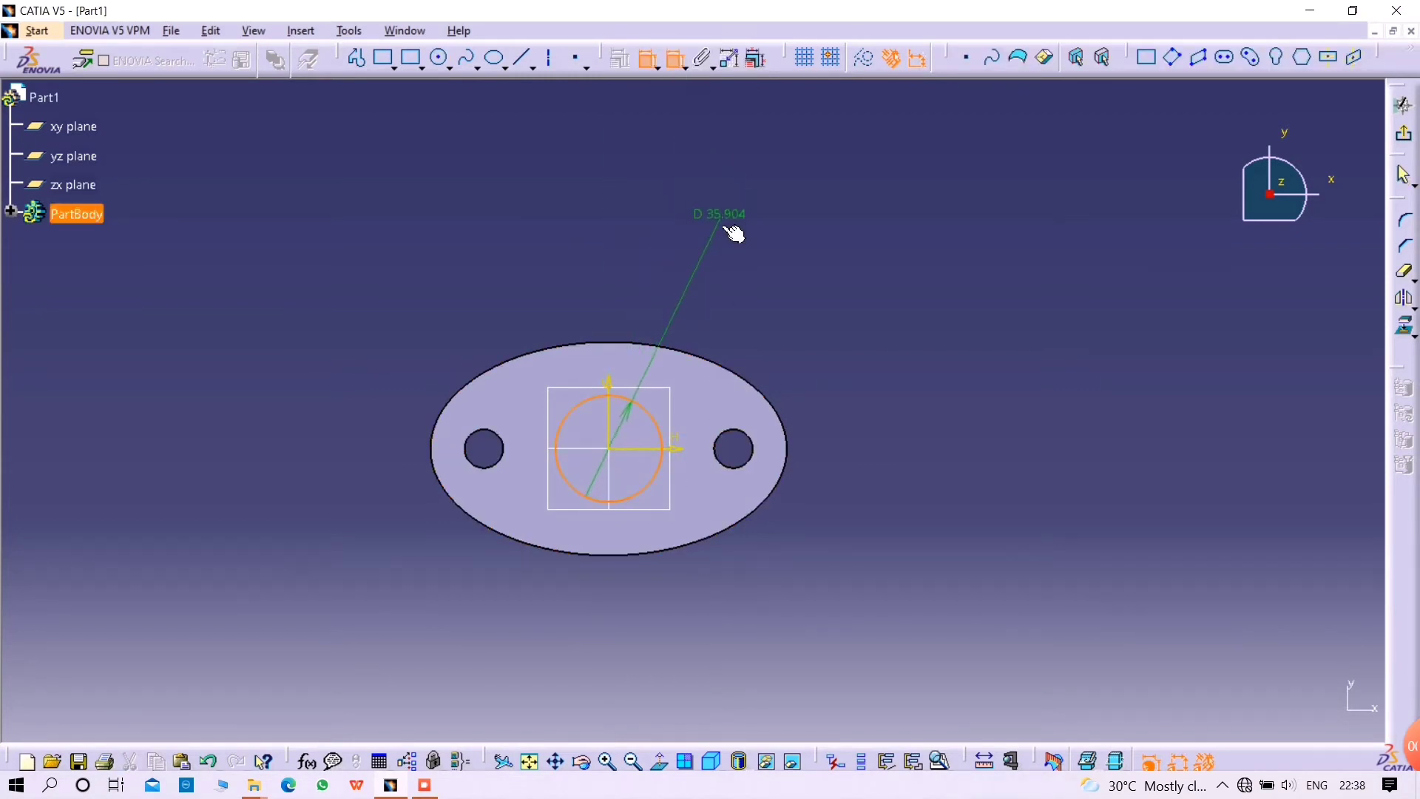
click(739, 235)
double_click(739, 231)
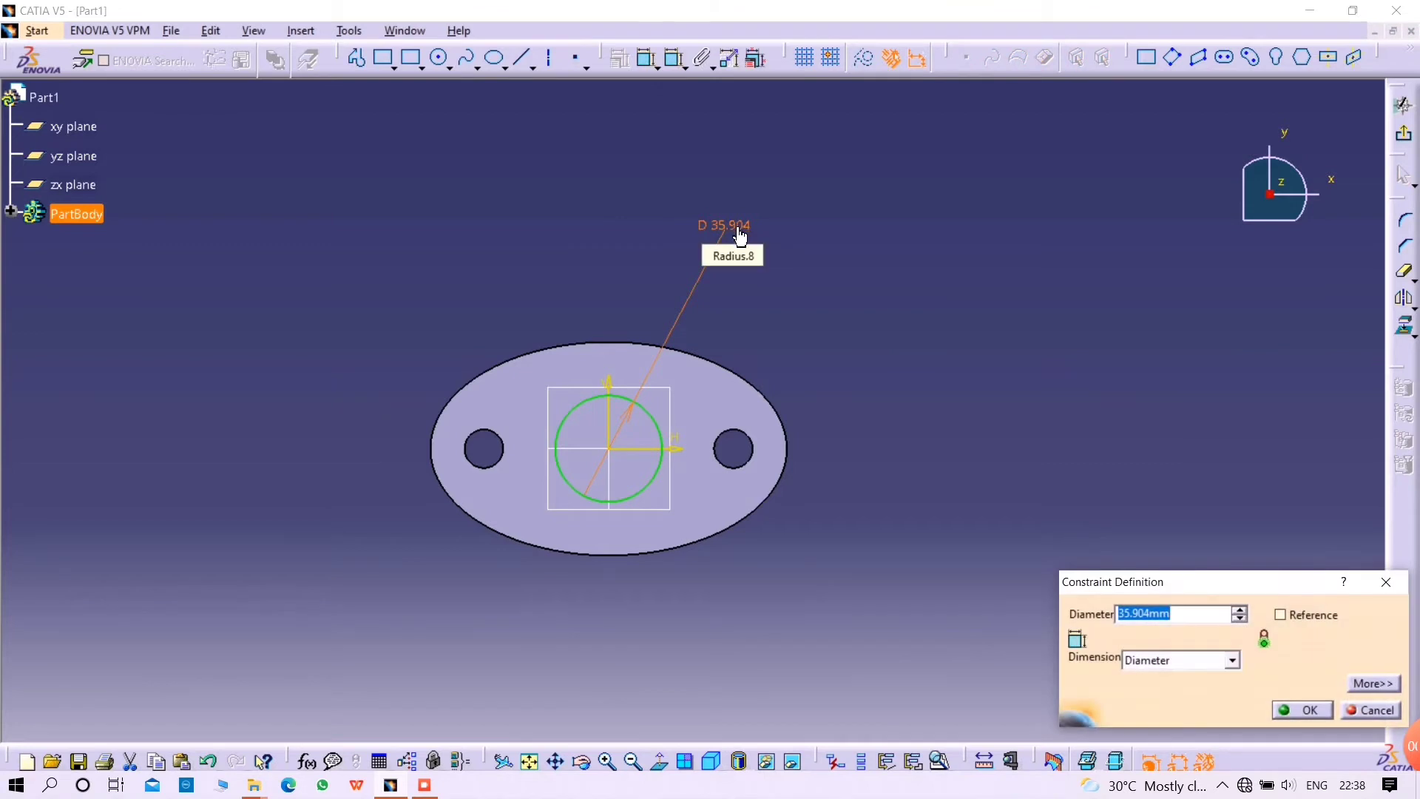
text(4)
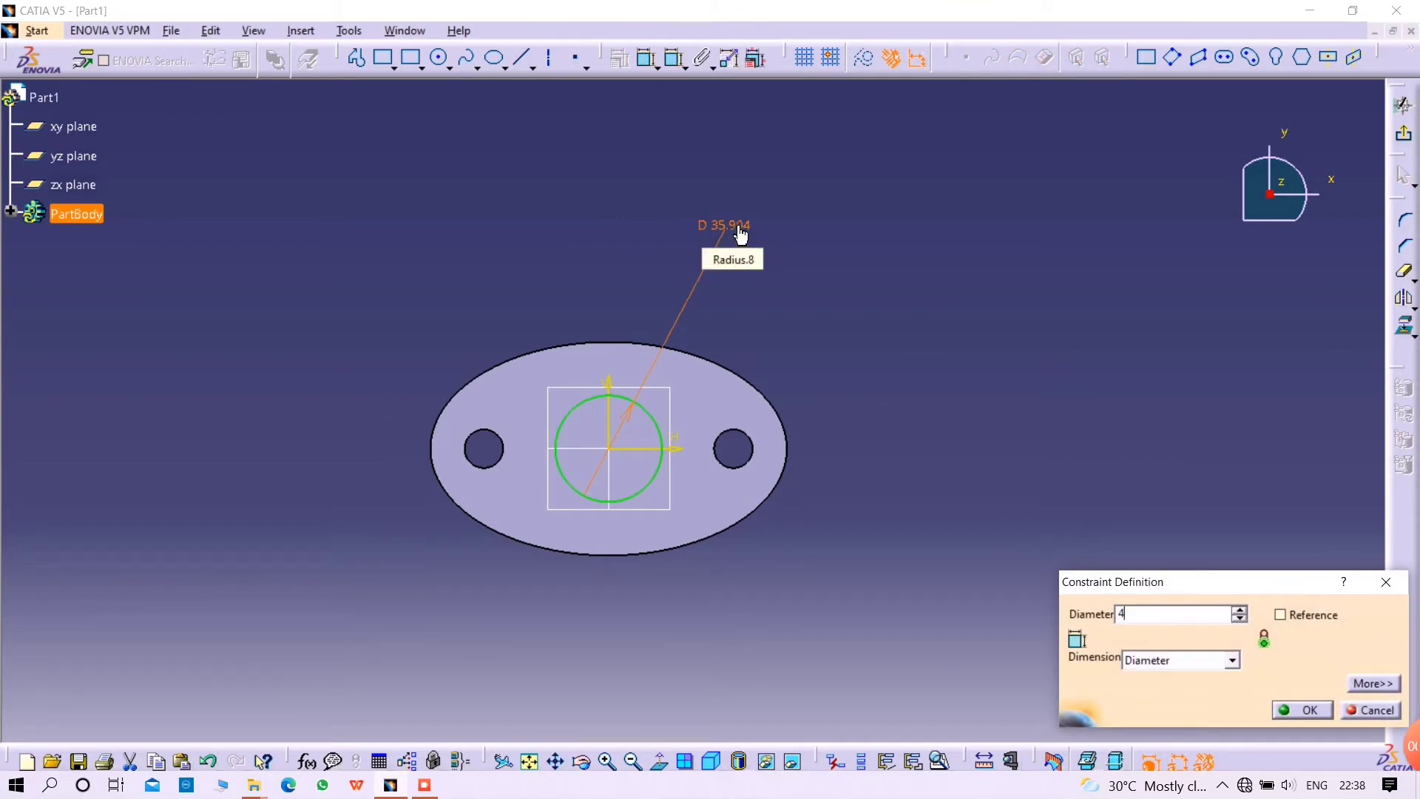
text(2)
key(Return)
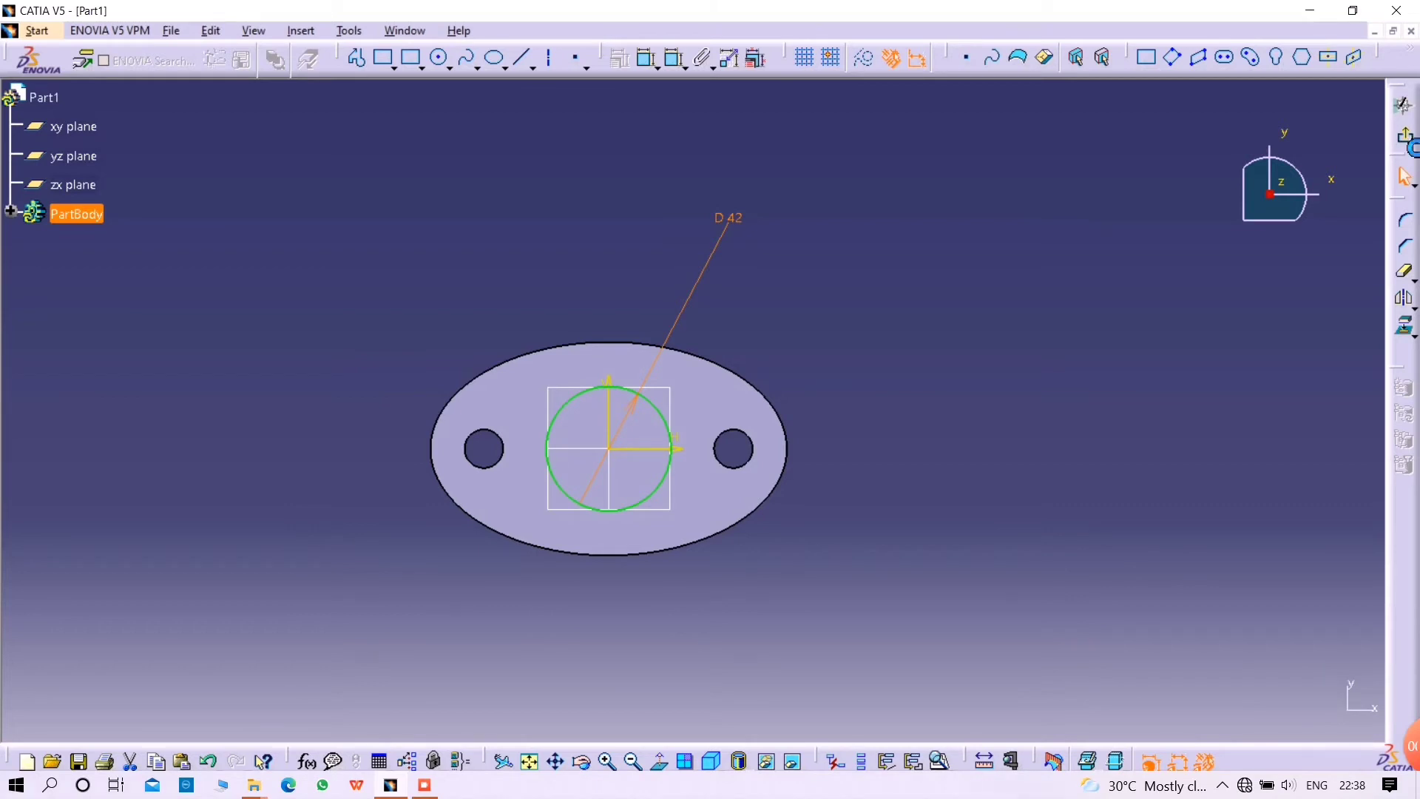
- Exit the sketch and pad the 42 mm circle 45 mm upward into a cylinder
click(1405, 139)
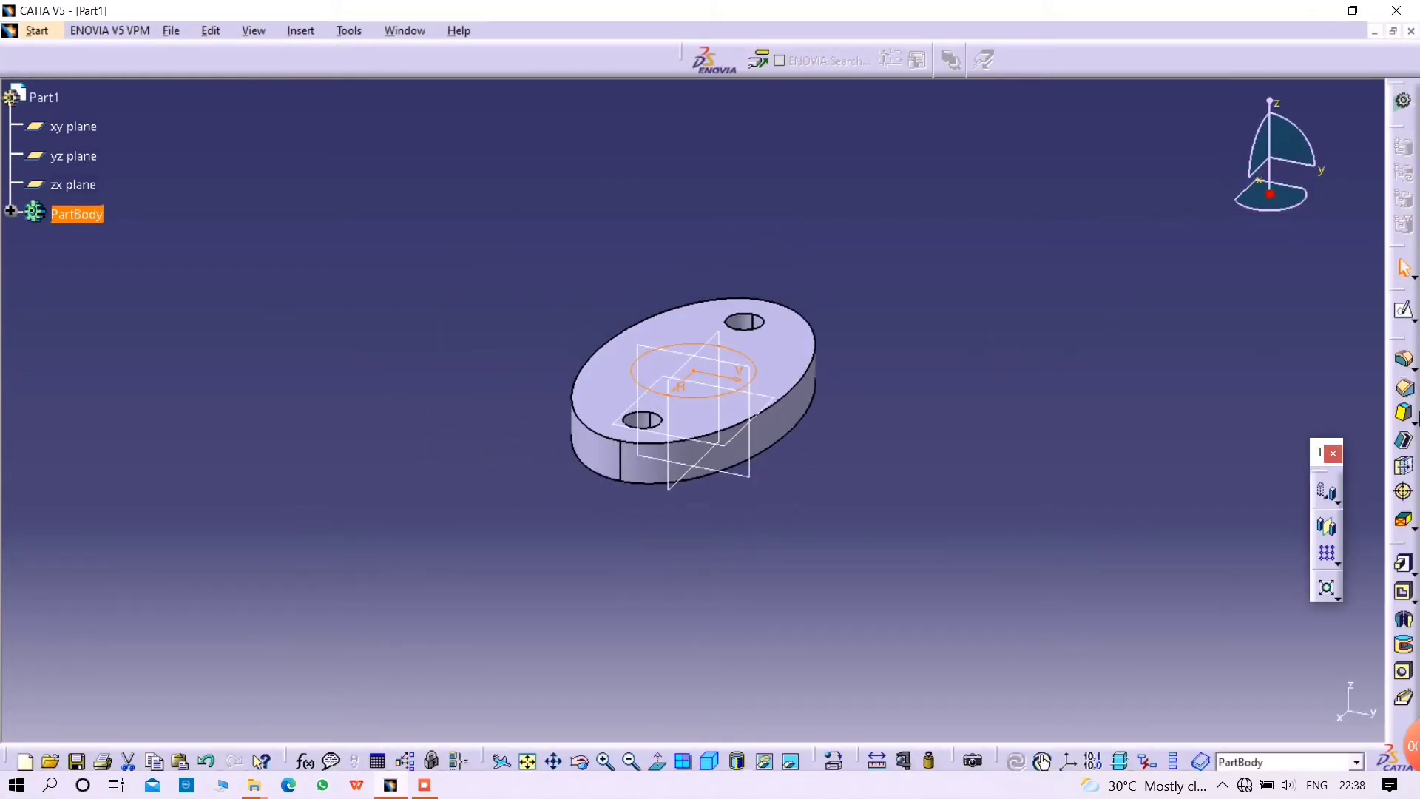
click(1405, 566)
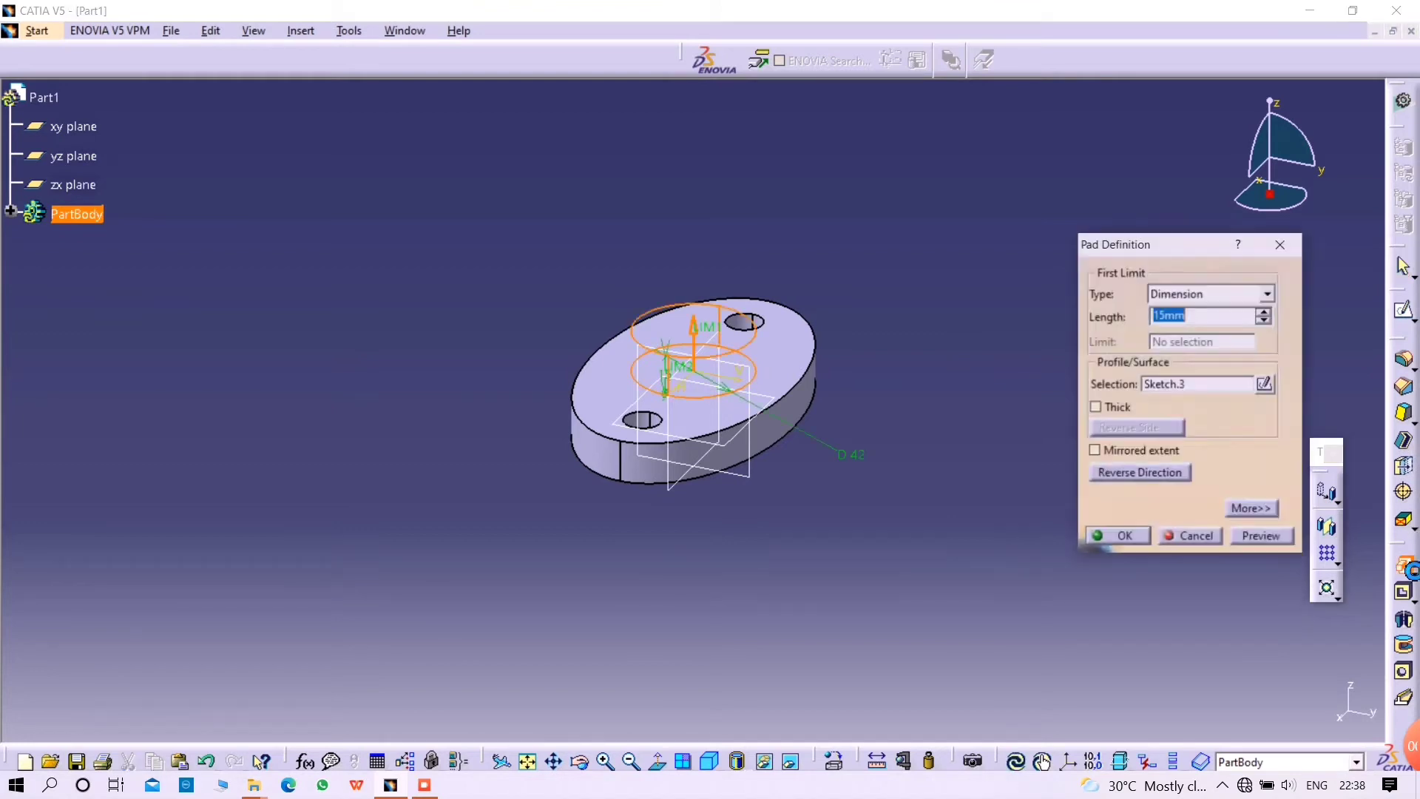
text(45)
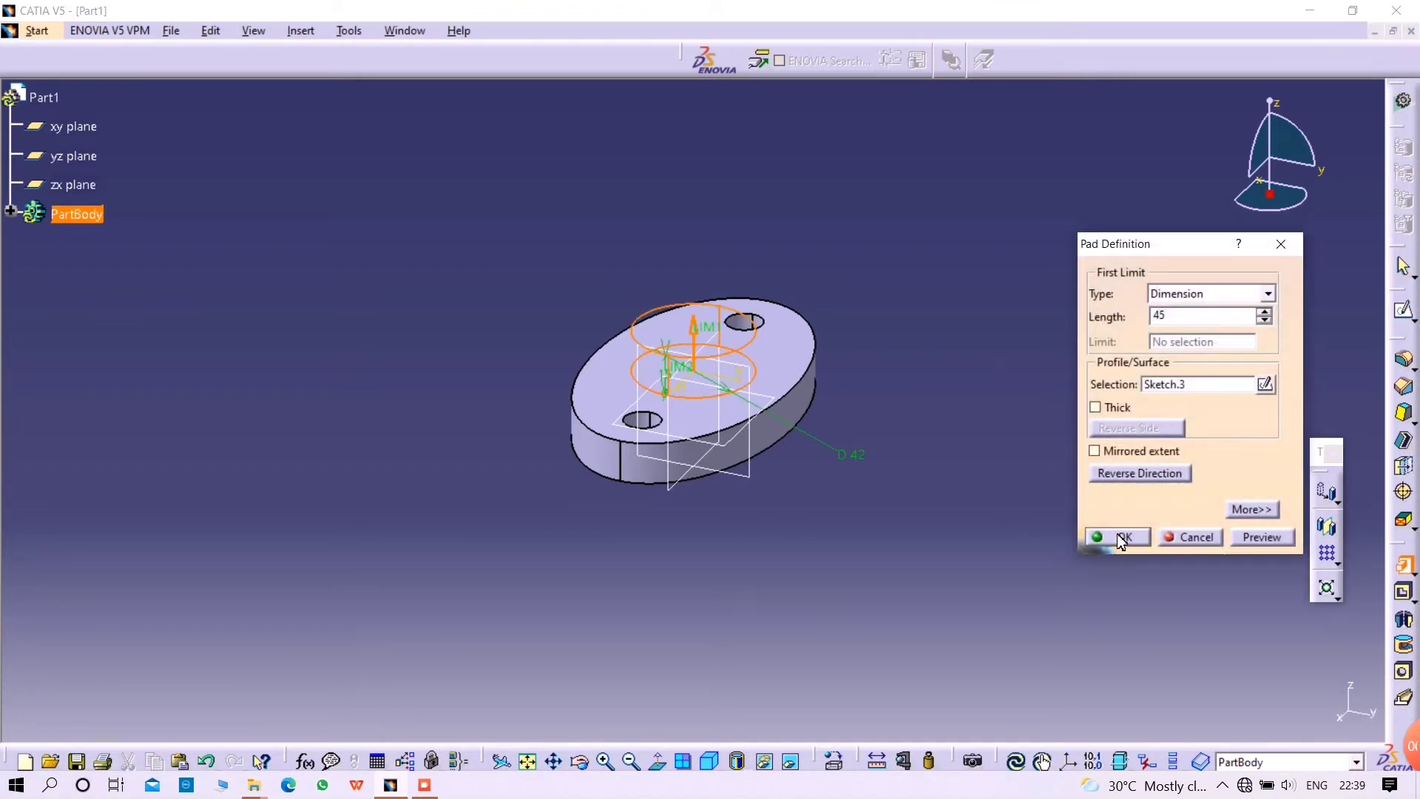
click(1120, 537)
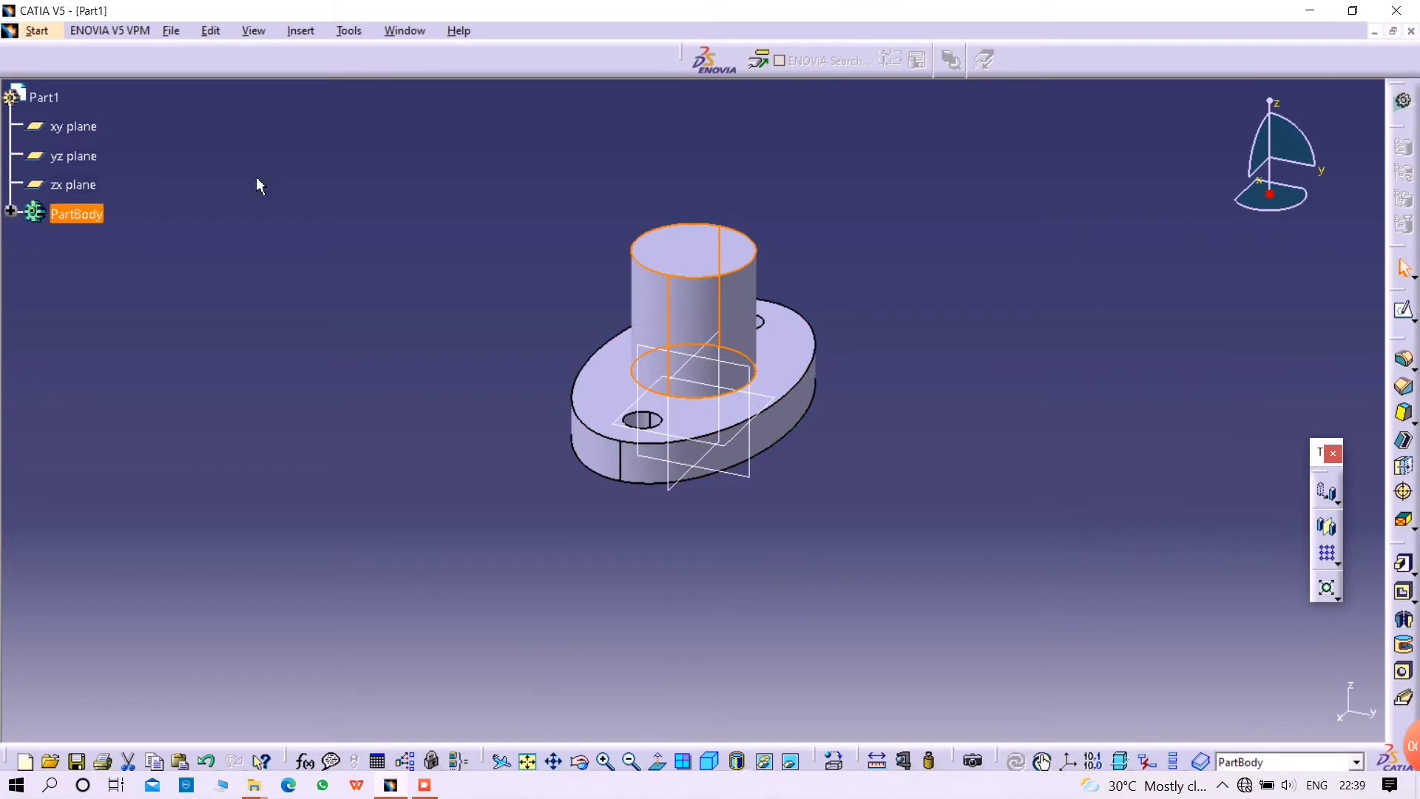
- Start a sketch on the elliptical plate's underside and draw a circle about 62 mm in diameter centred on the origin
click(664, 254)
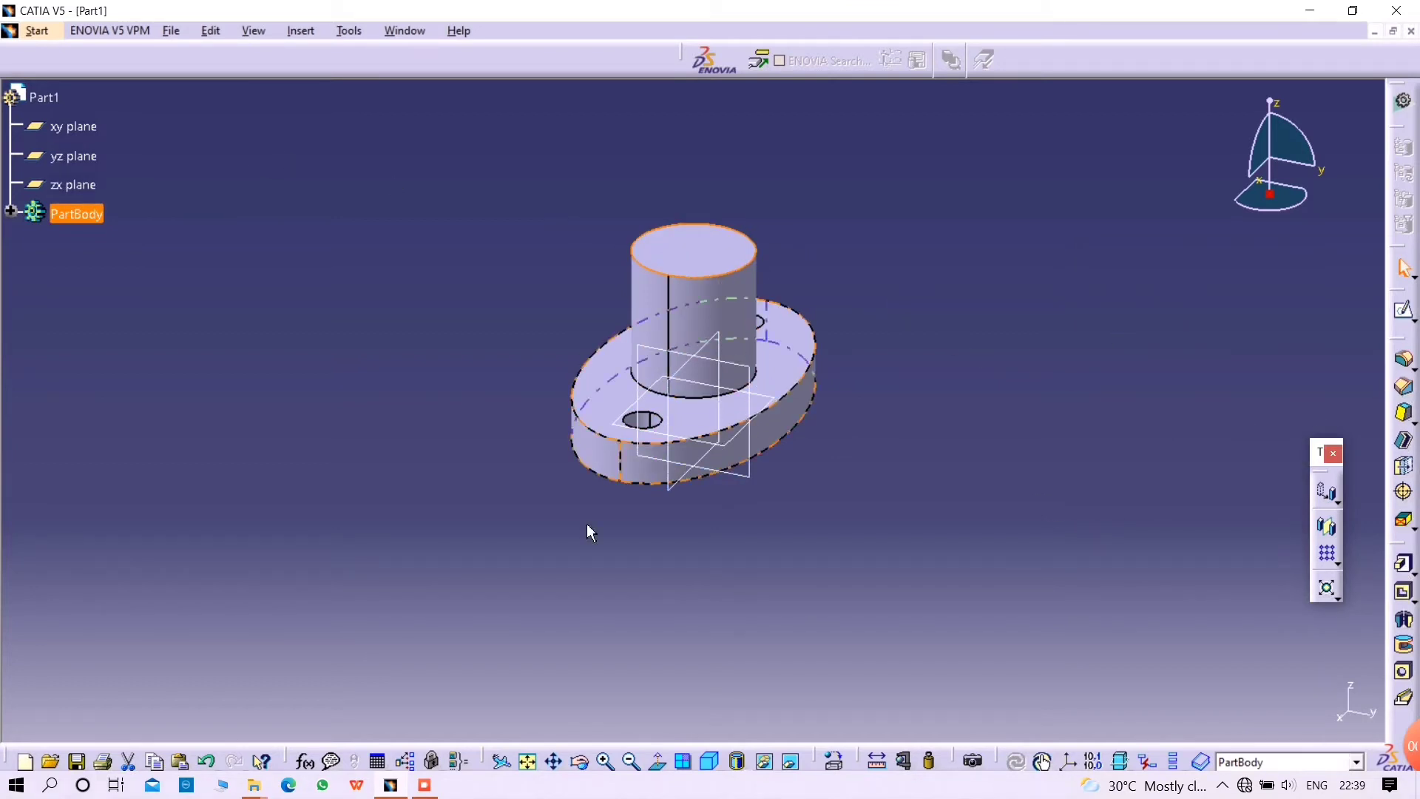
middle_drag(587, 524, 951, 390)
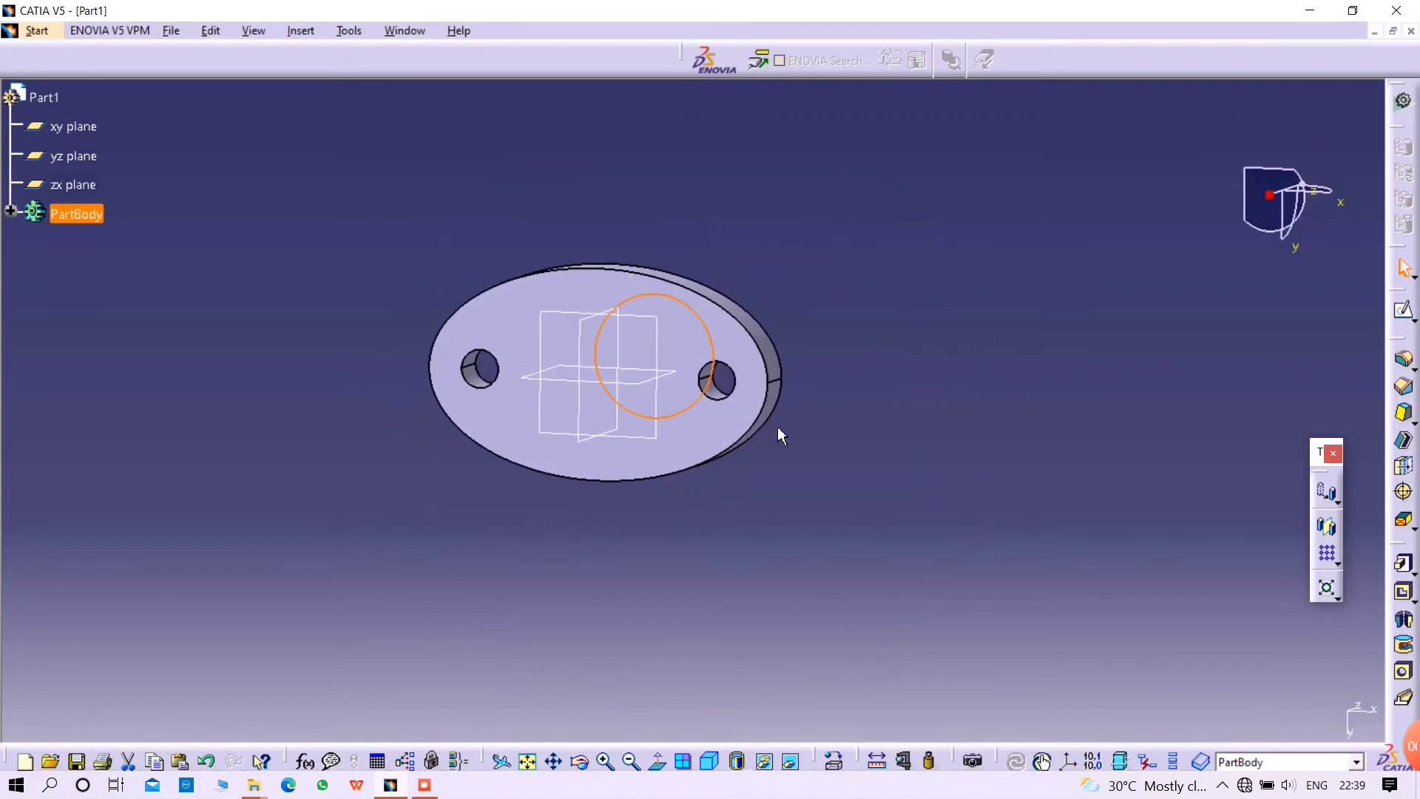
click(682, 442)
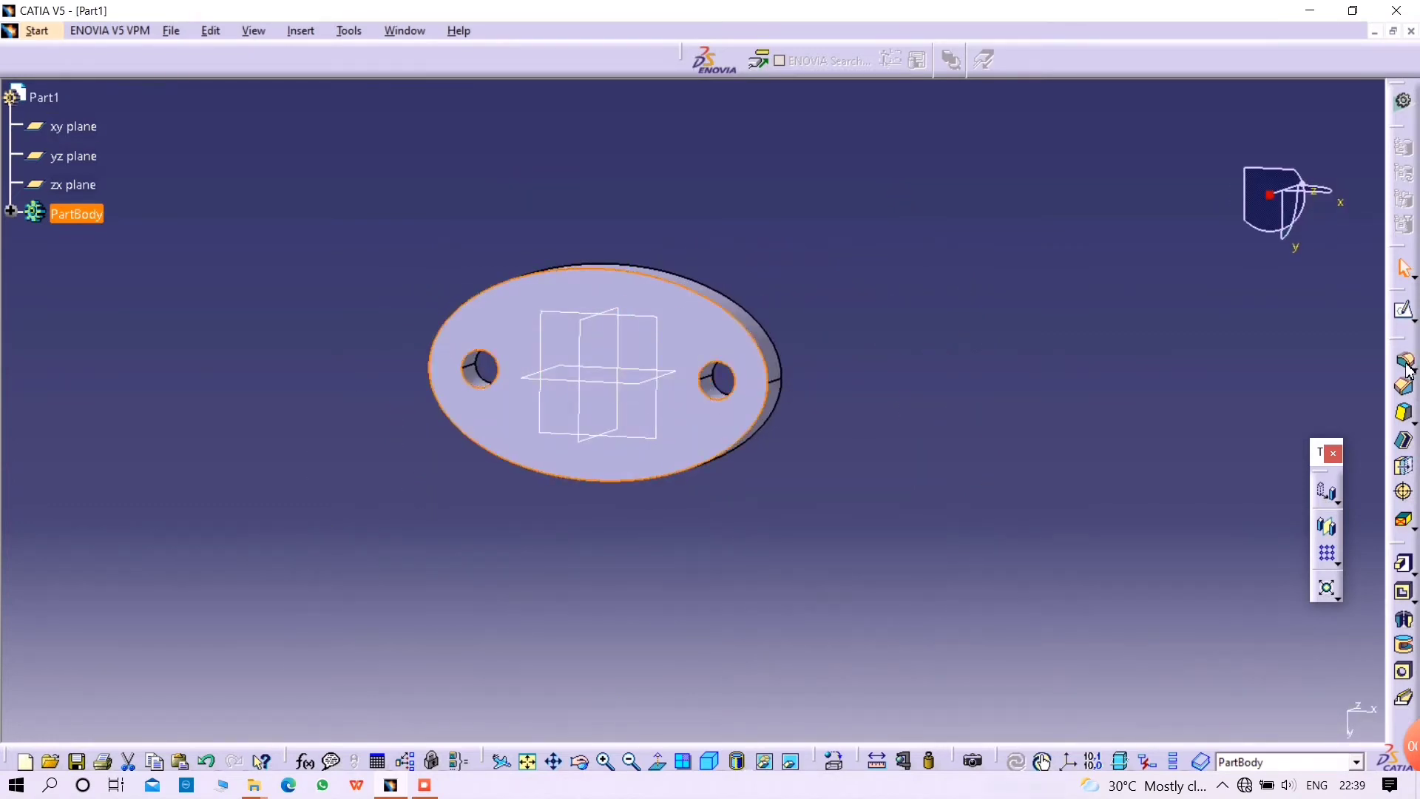
click(1403, 312)
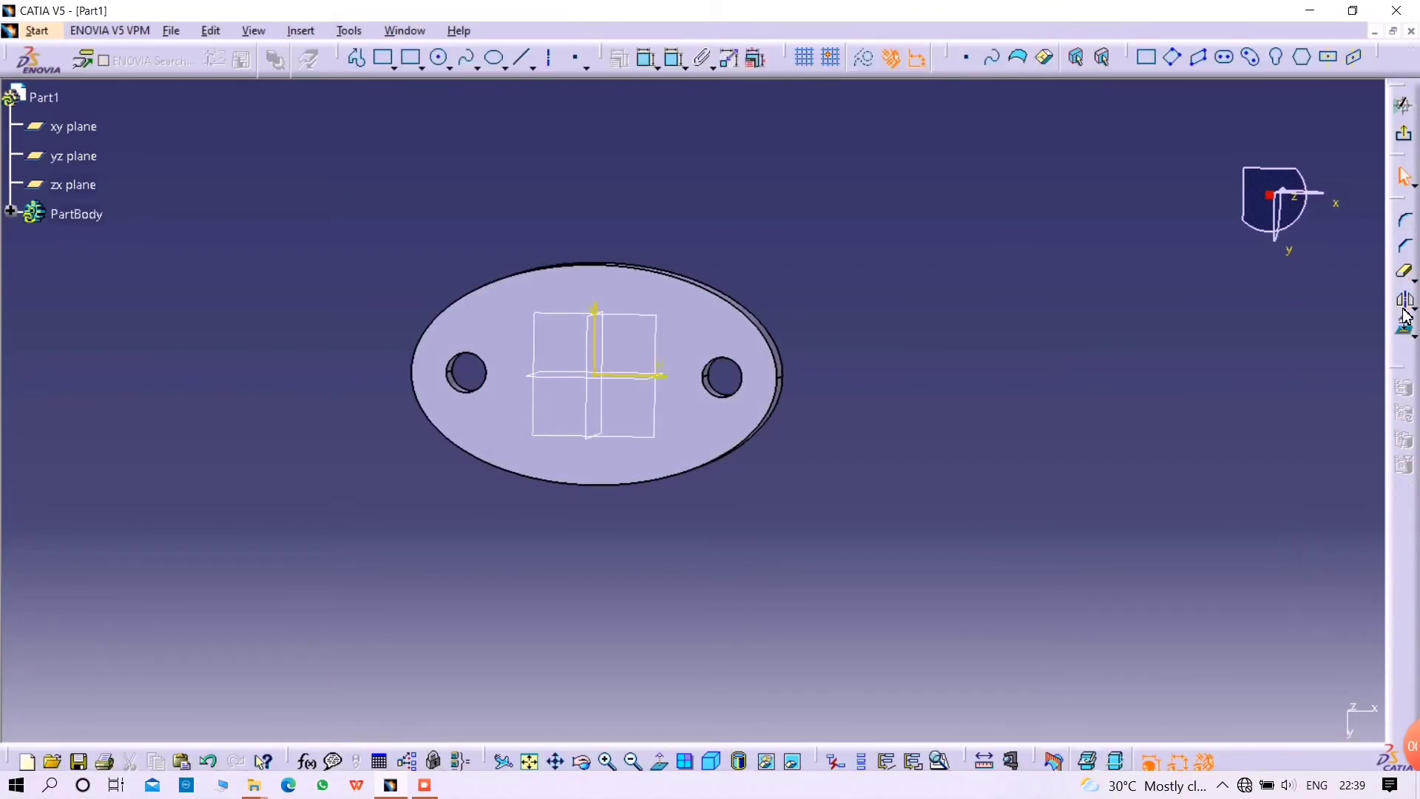
click(440, 57)
click(592, 379)
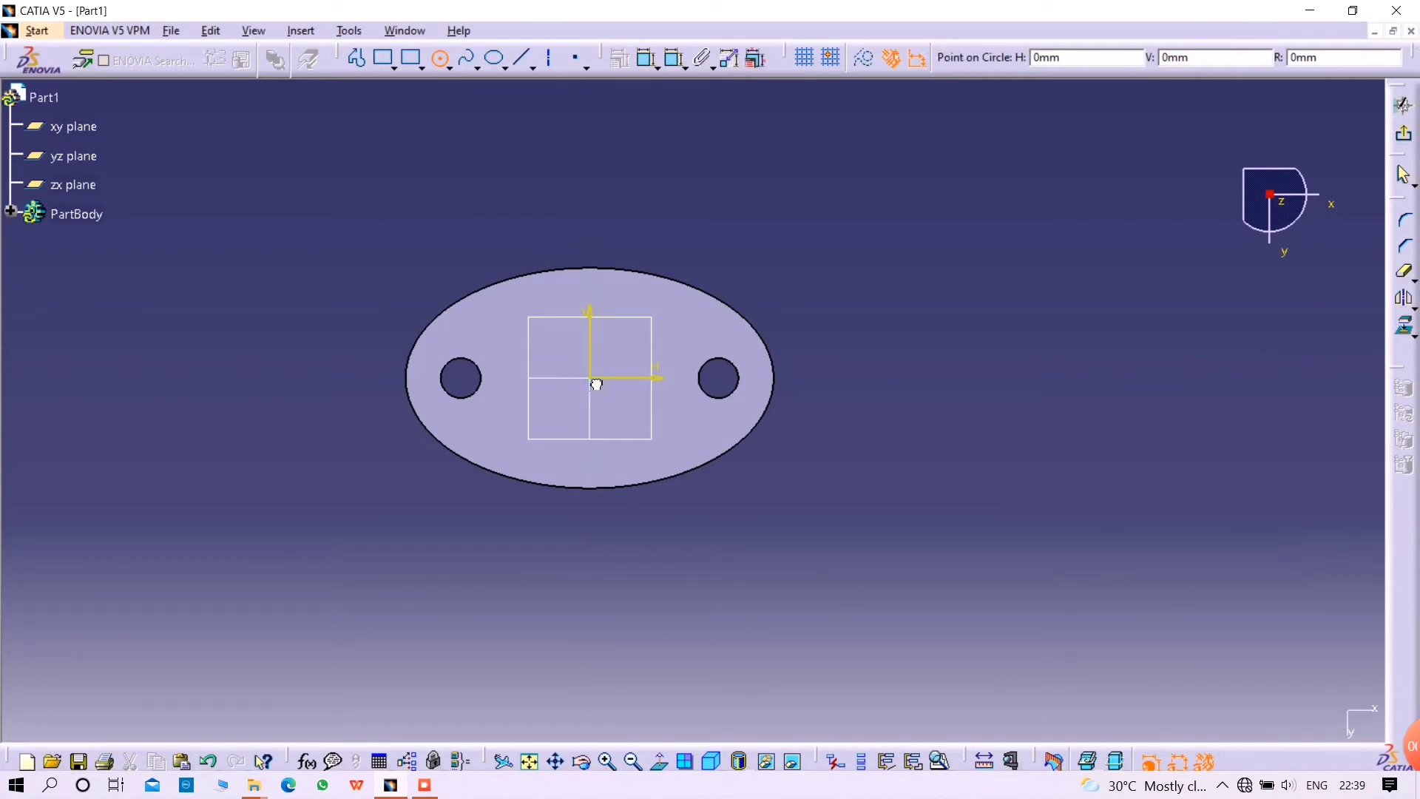
click(681, 414)
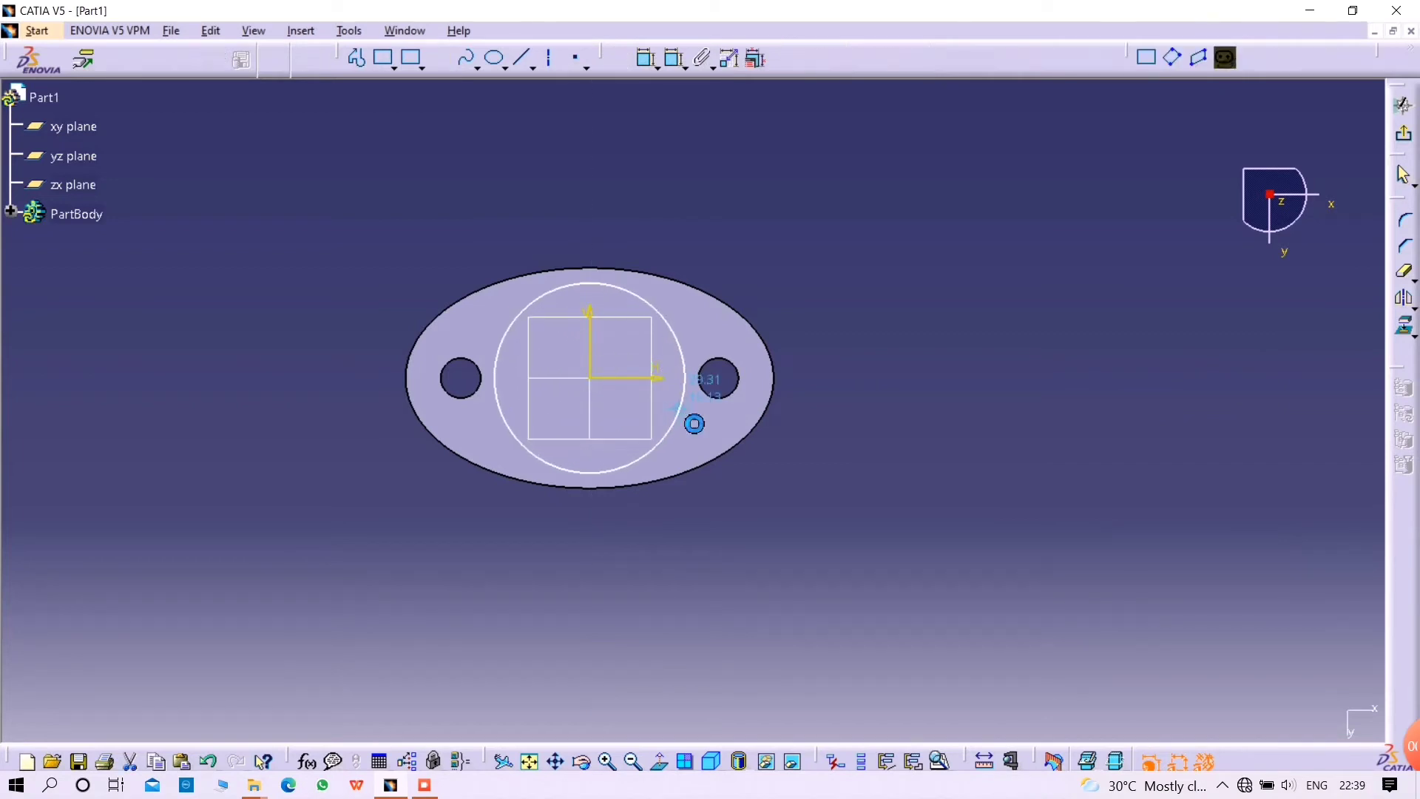
- Dimension the diameter of the circle on the plate's underside and set it to 50 mm
click(645, 60)
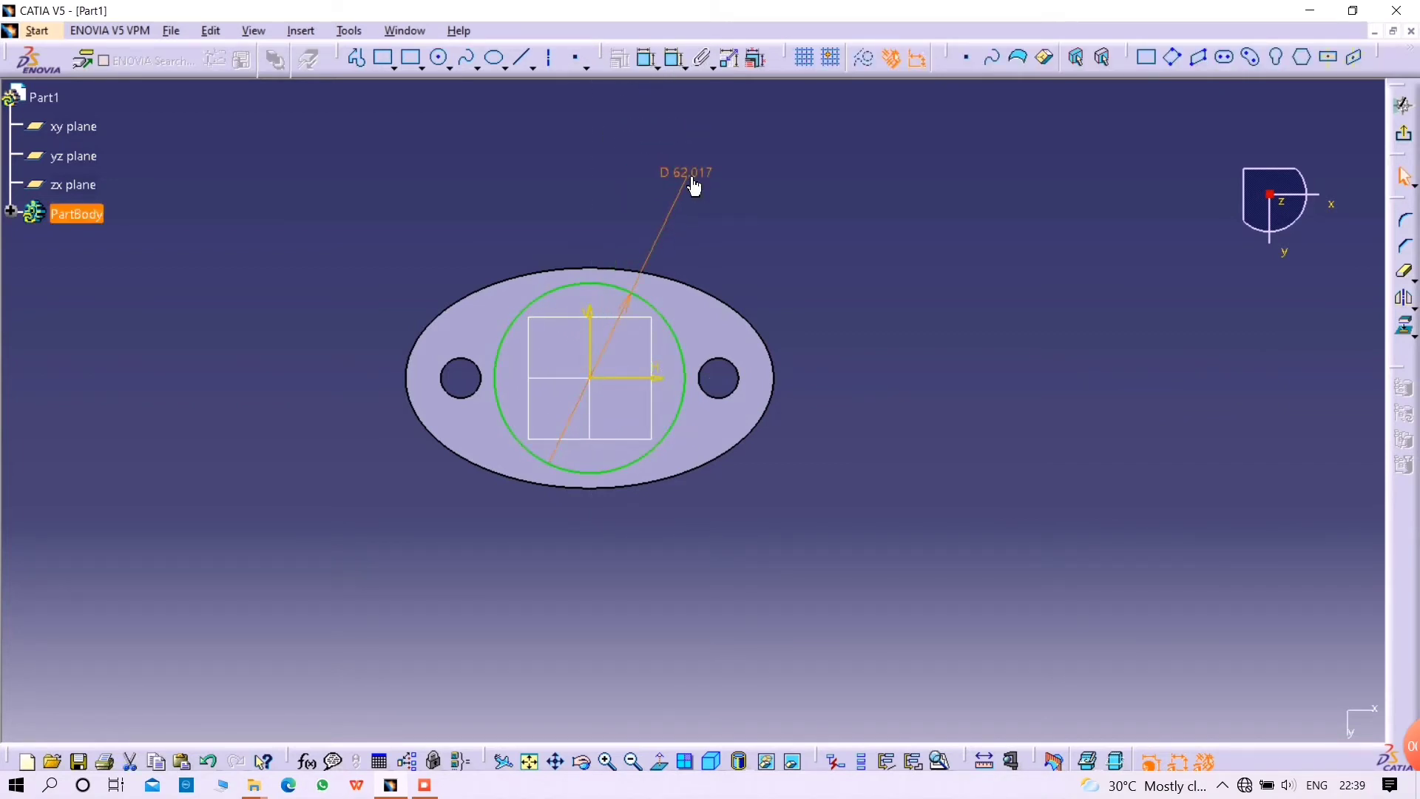
double_click(695, 185)
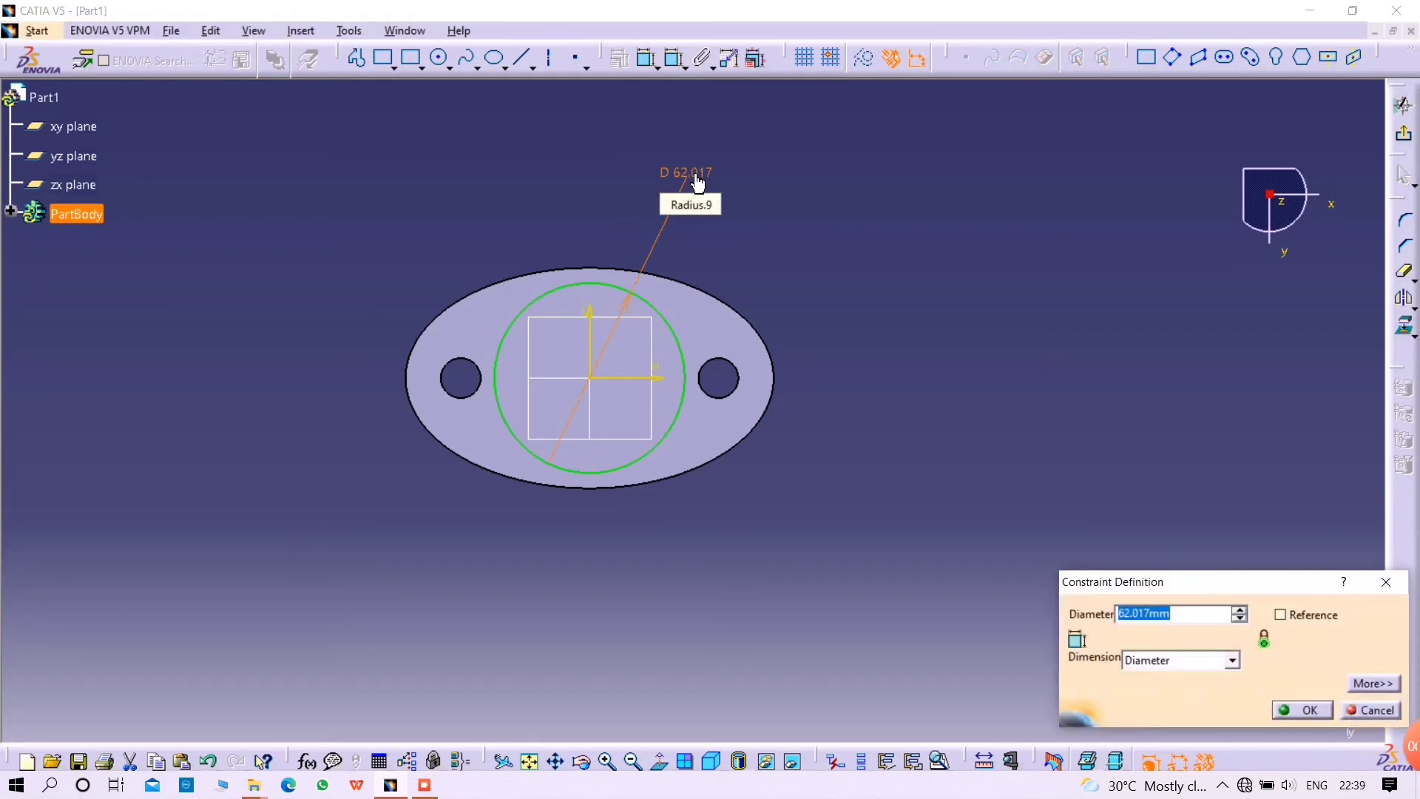
text(50)
key(Return)
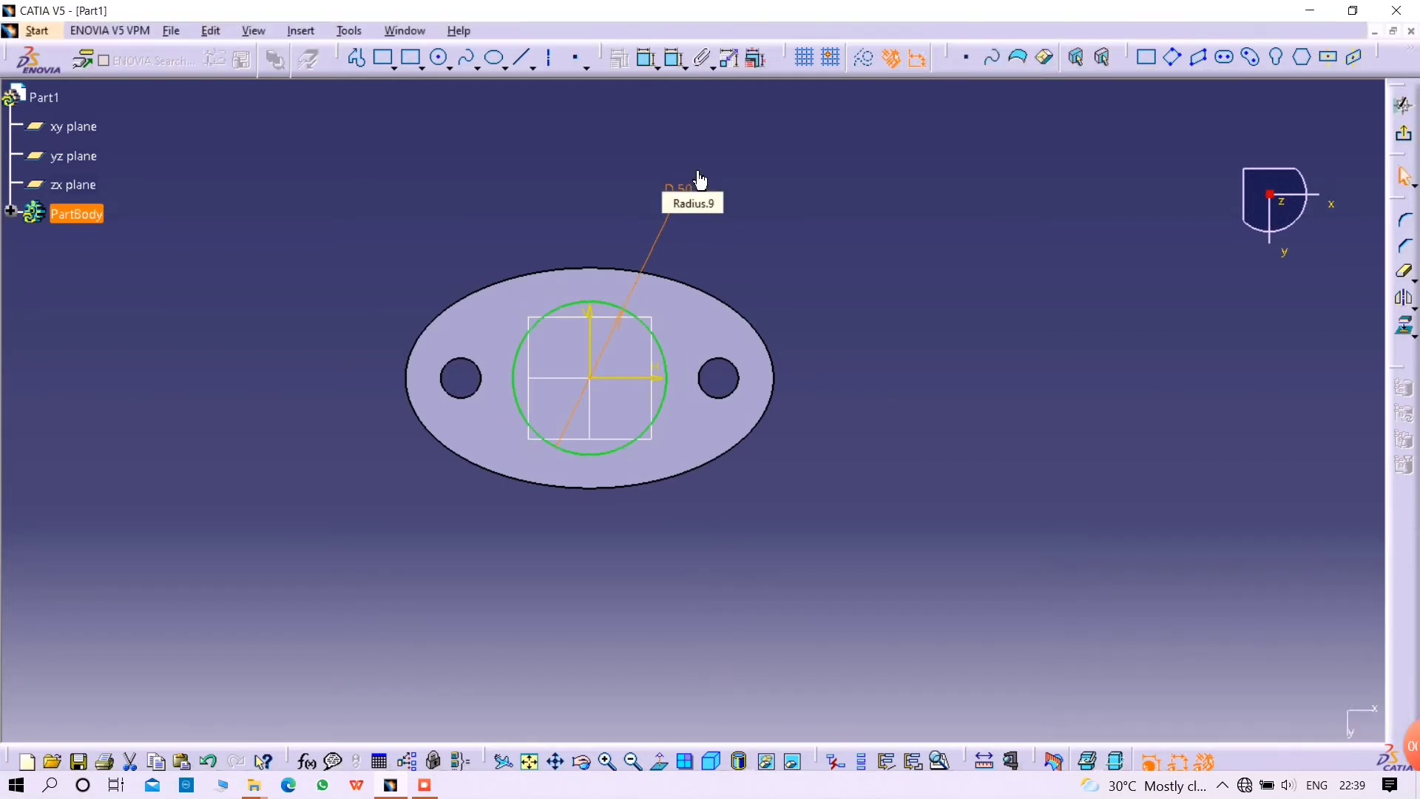
- Exit the sketch and pad the 50 mm circle outward from the plate's underside into a shallow round boss
click(1402, 141)
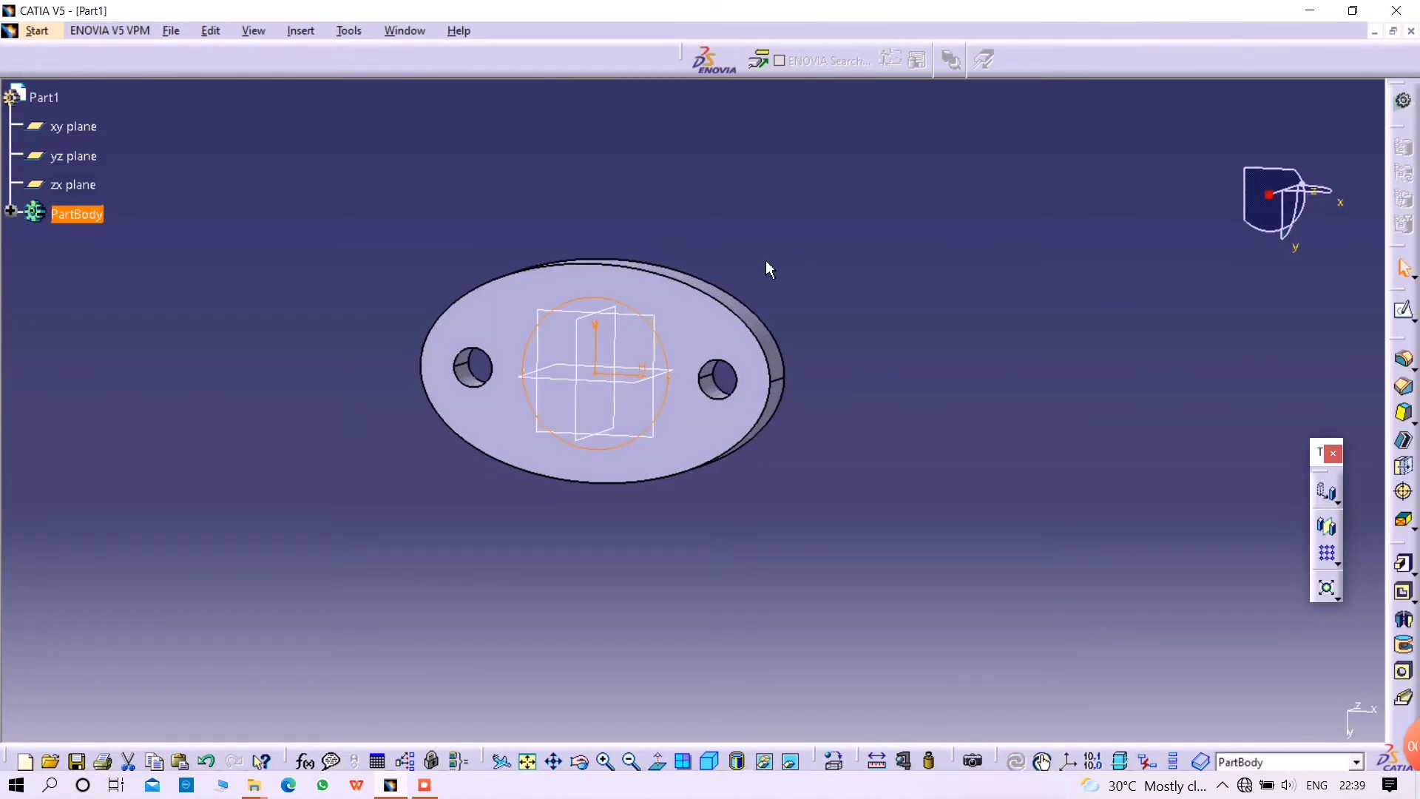
click(1402, 564)
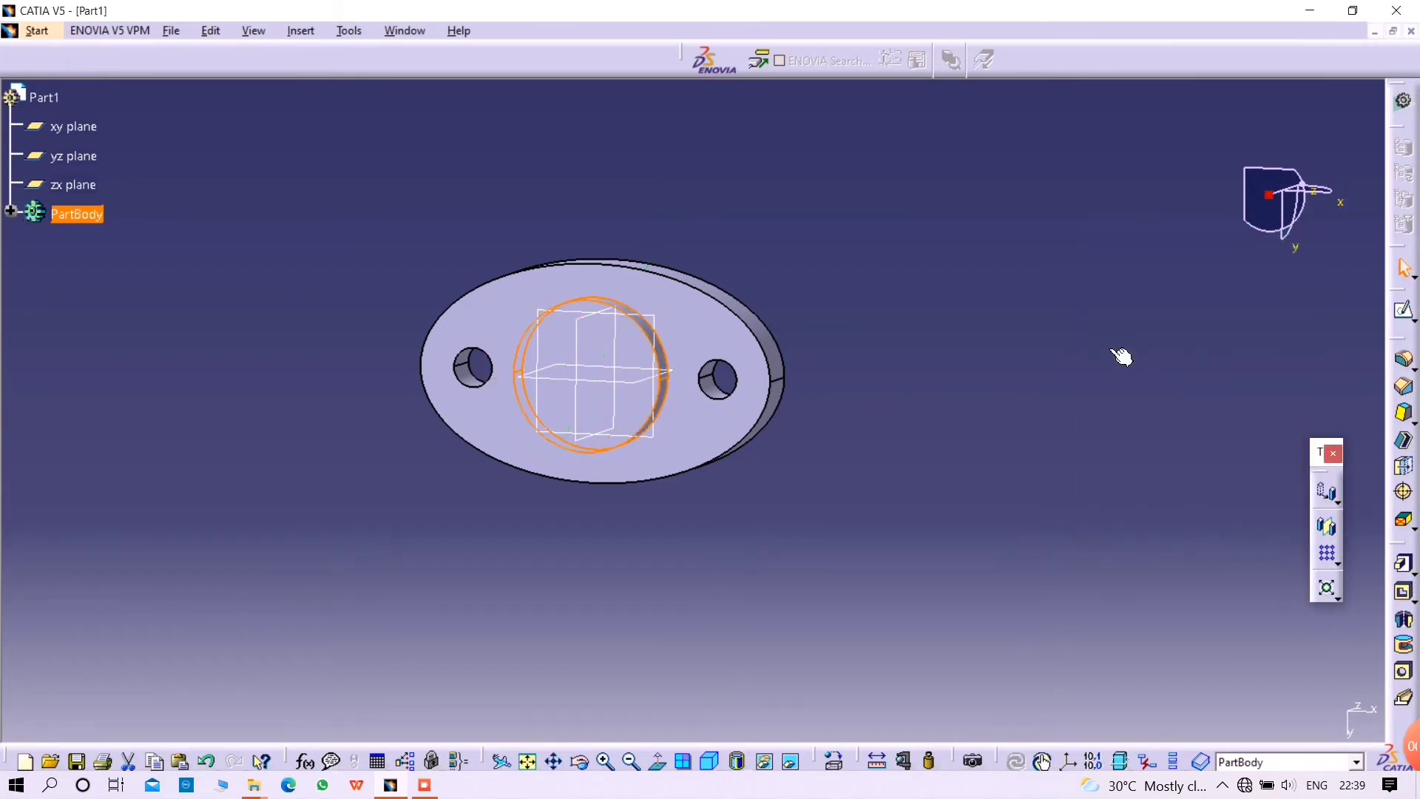
- Start a sketch on the face of the 50 mm boss and draw a circle about 24.5 mm in diameter centred on the origin
middle_drag(900, 556, 1008, 526)
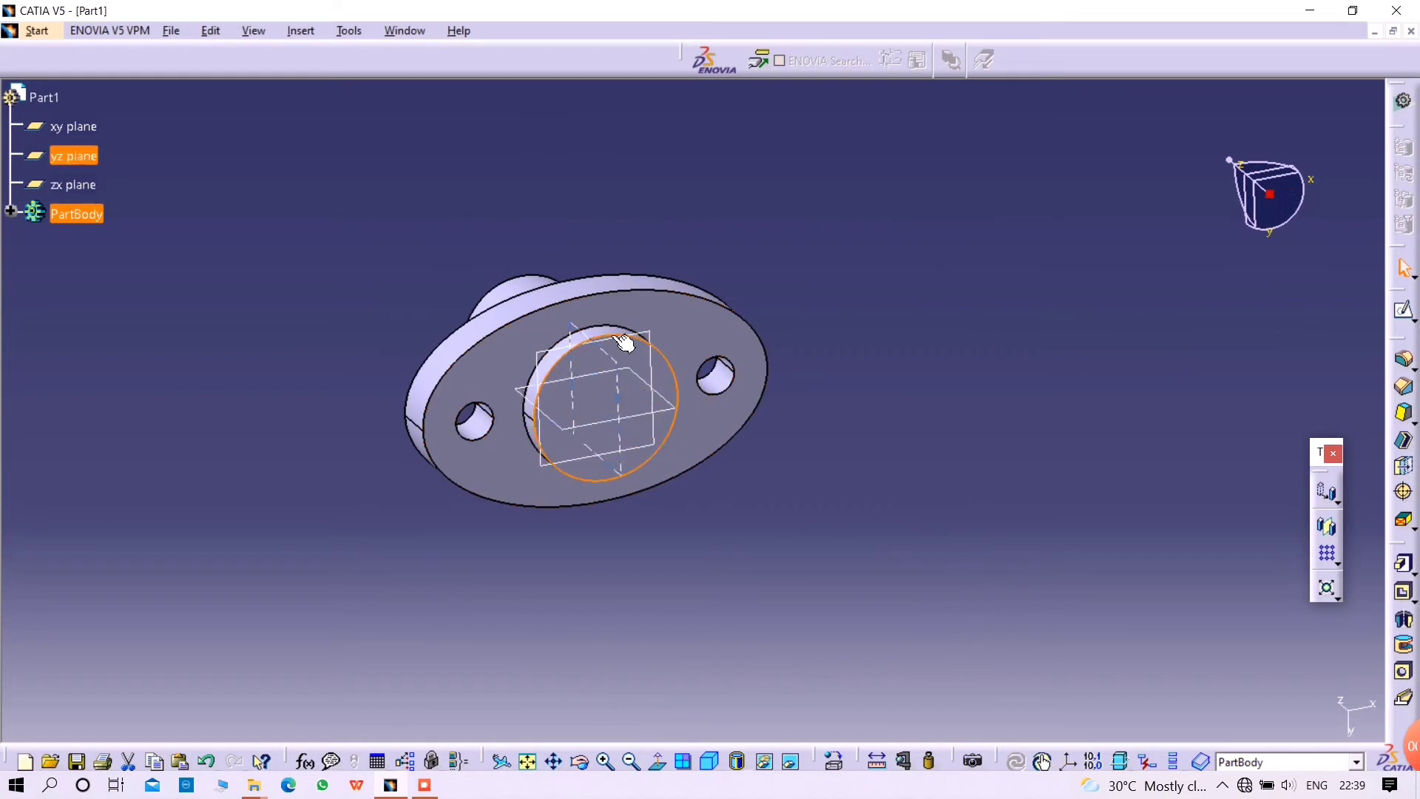
click(1404, 309)
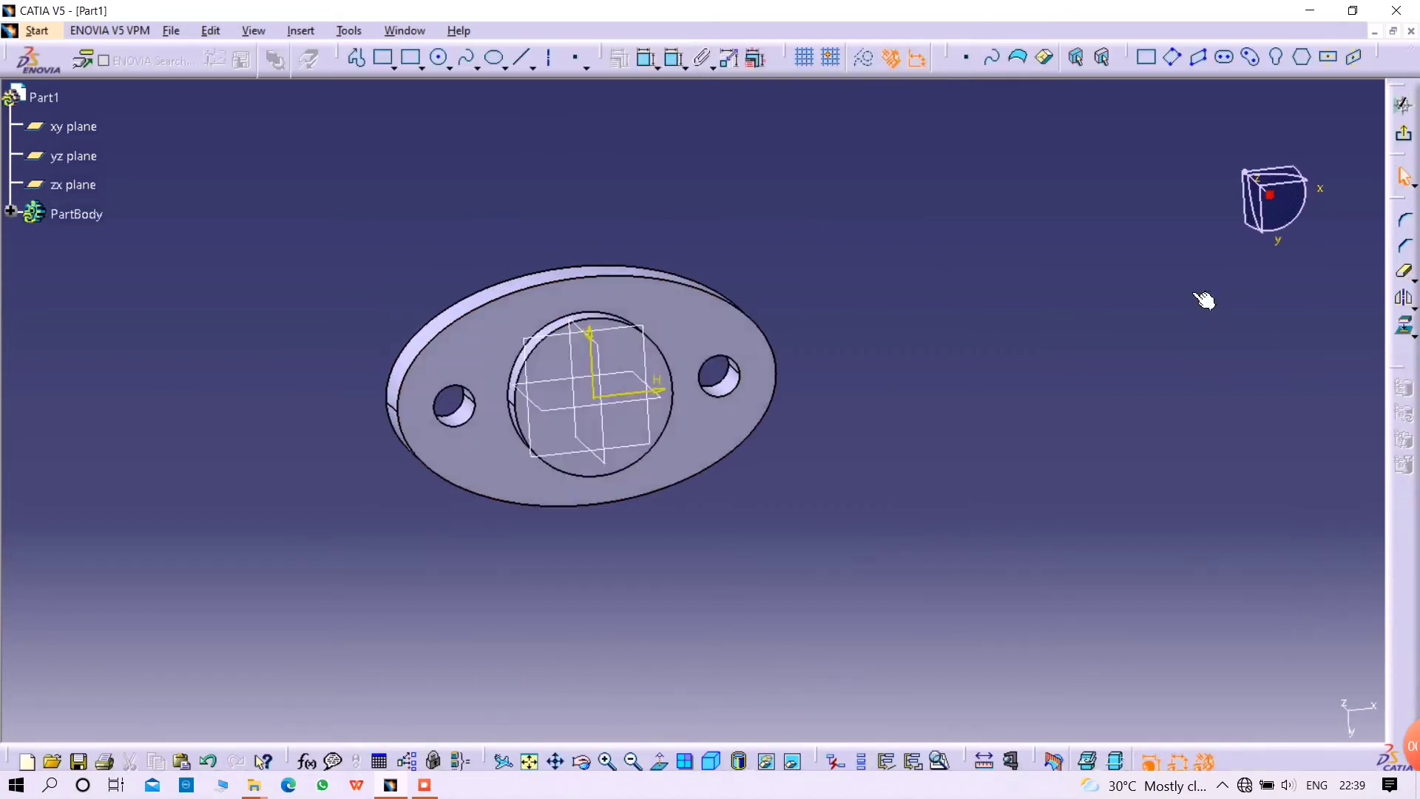
click(445, 64)
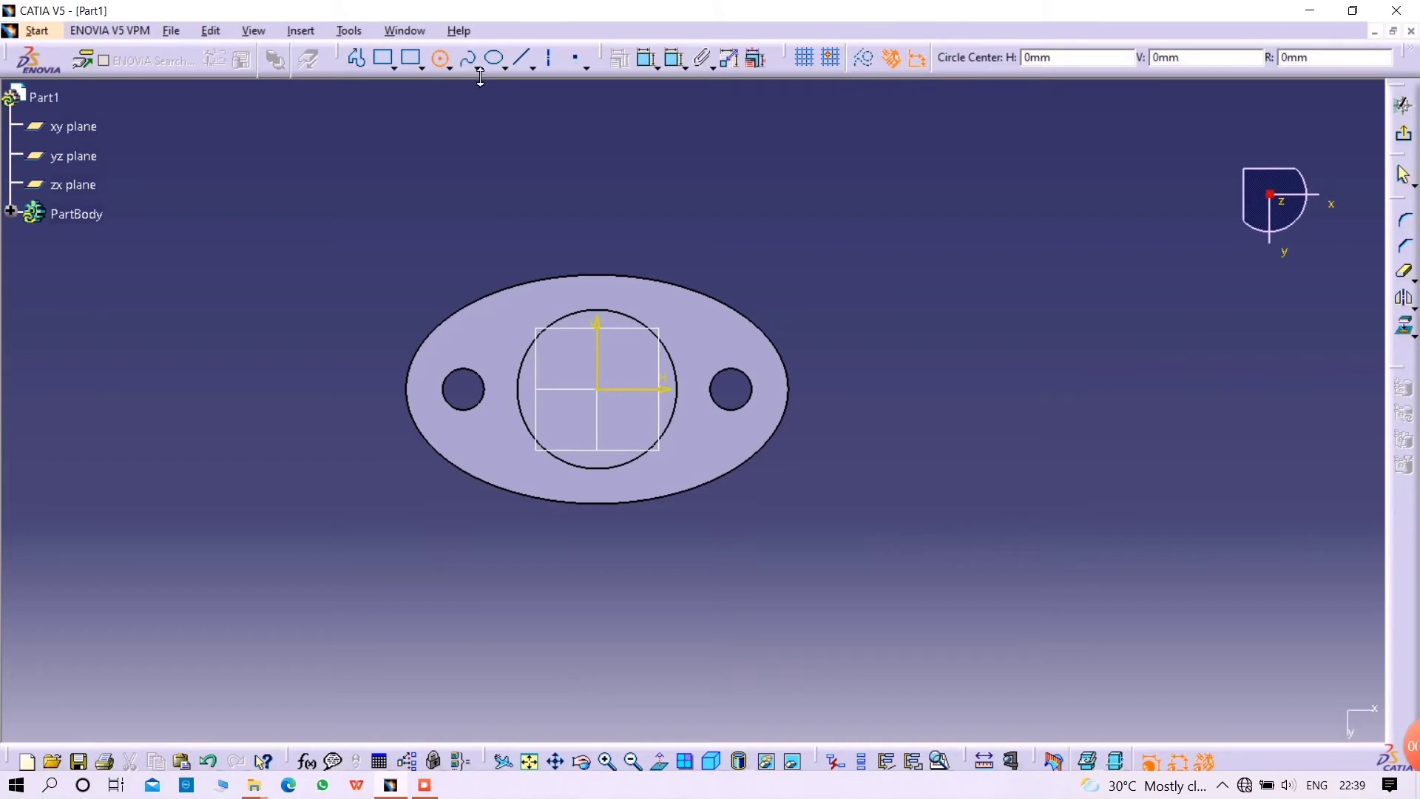
click(605, 398)
click(651, 406)
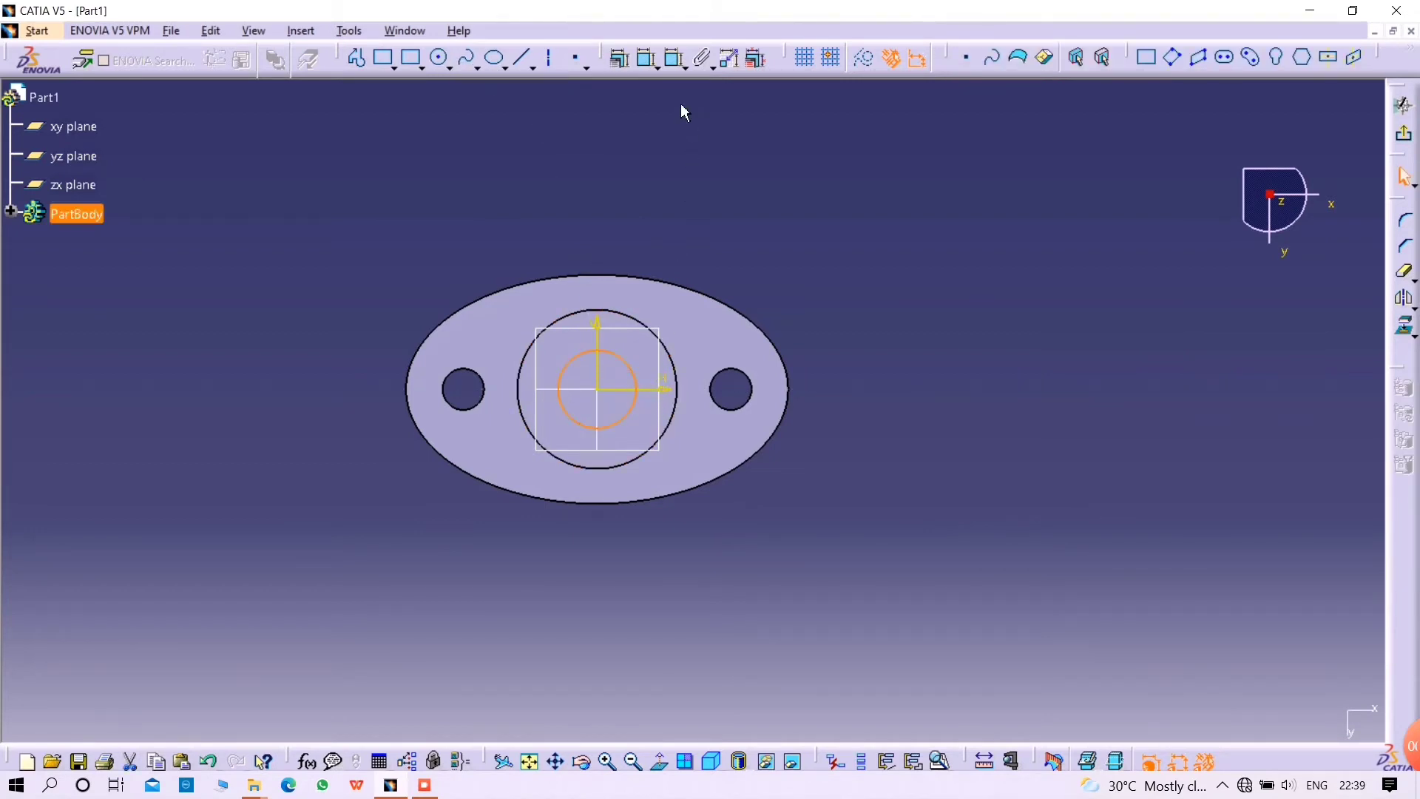
- Dimension the diameter of the circle on the boss face and set it to 46 mm
click(674, 59)
click(625, 363)
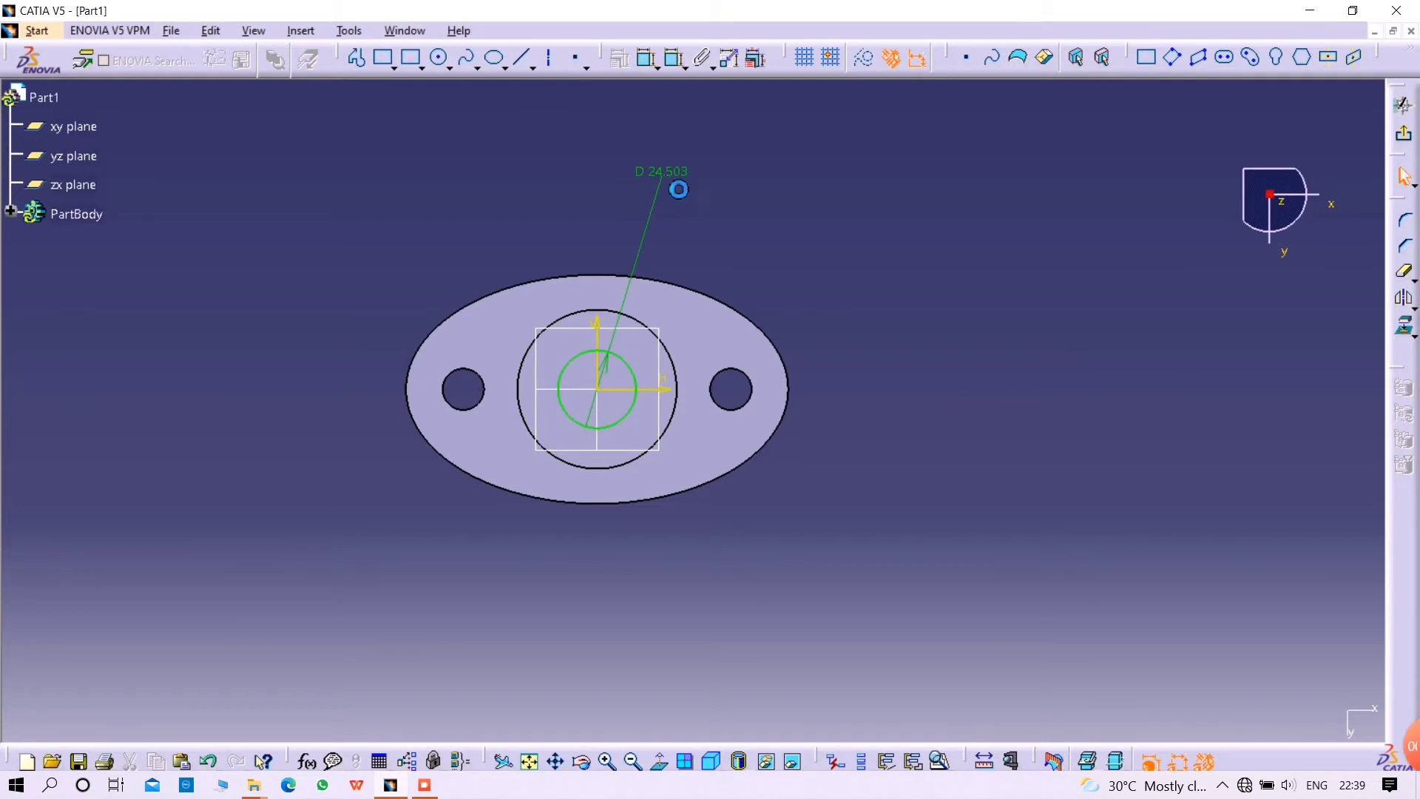
click(673, 185)
double_click(670, 182)
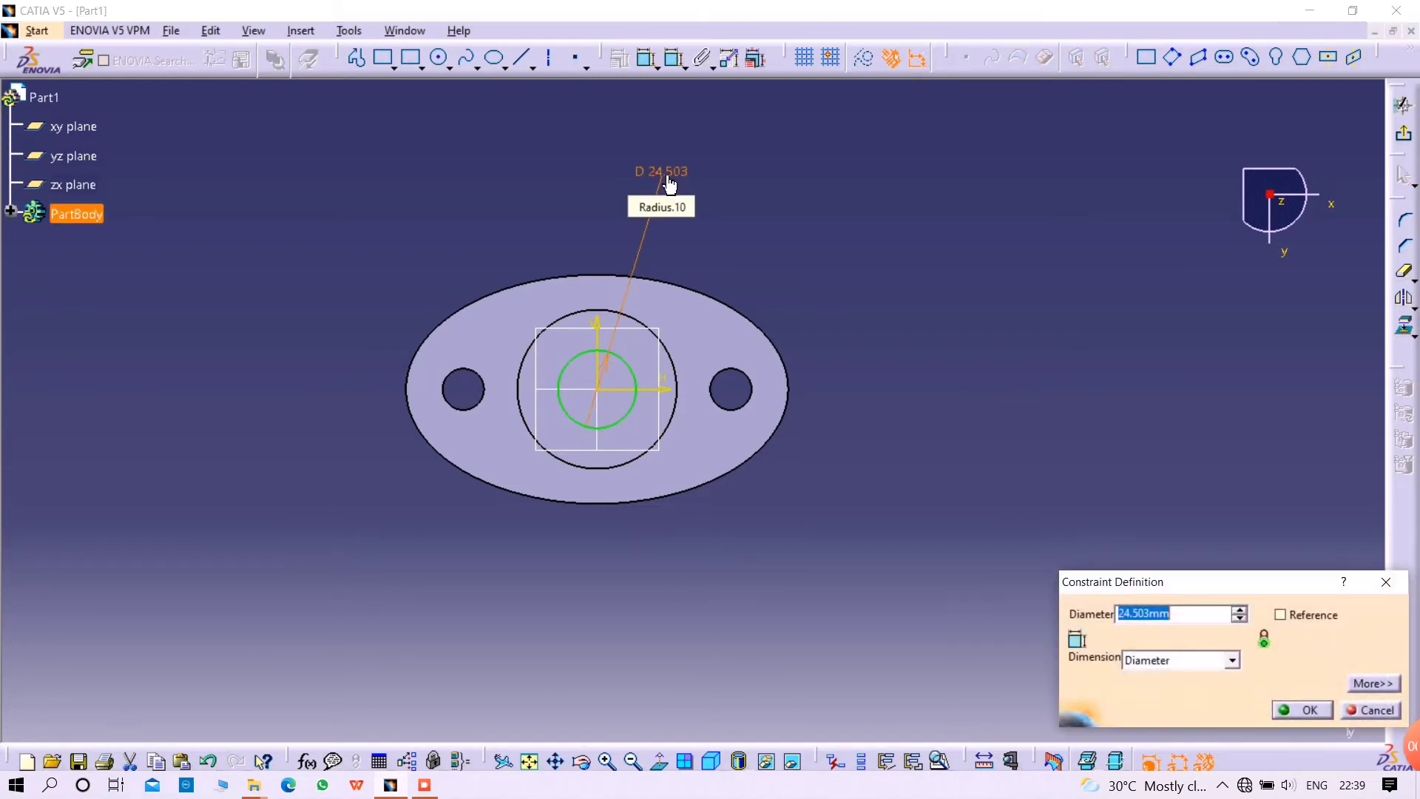
text(46)
key(Return)
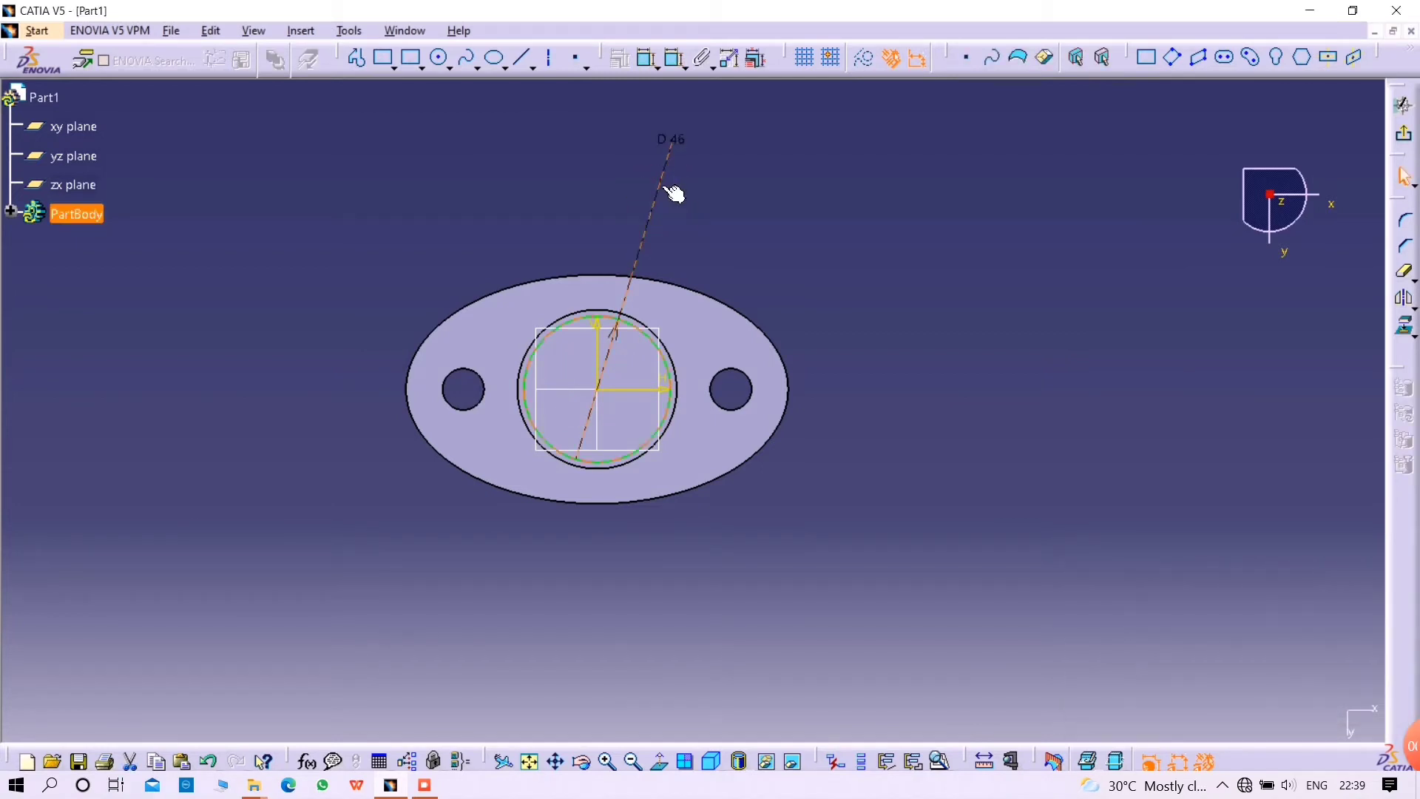
- Exit the sketch and pocket the 46 mm circle into the boss to a dimensioned depth, leaving a thin rim
click(1405, 141)
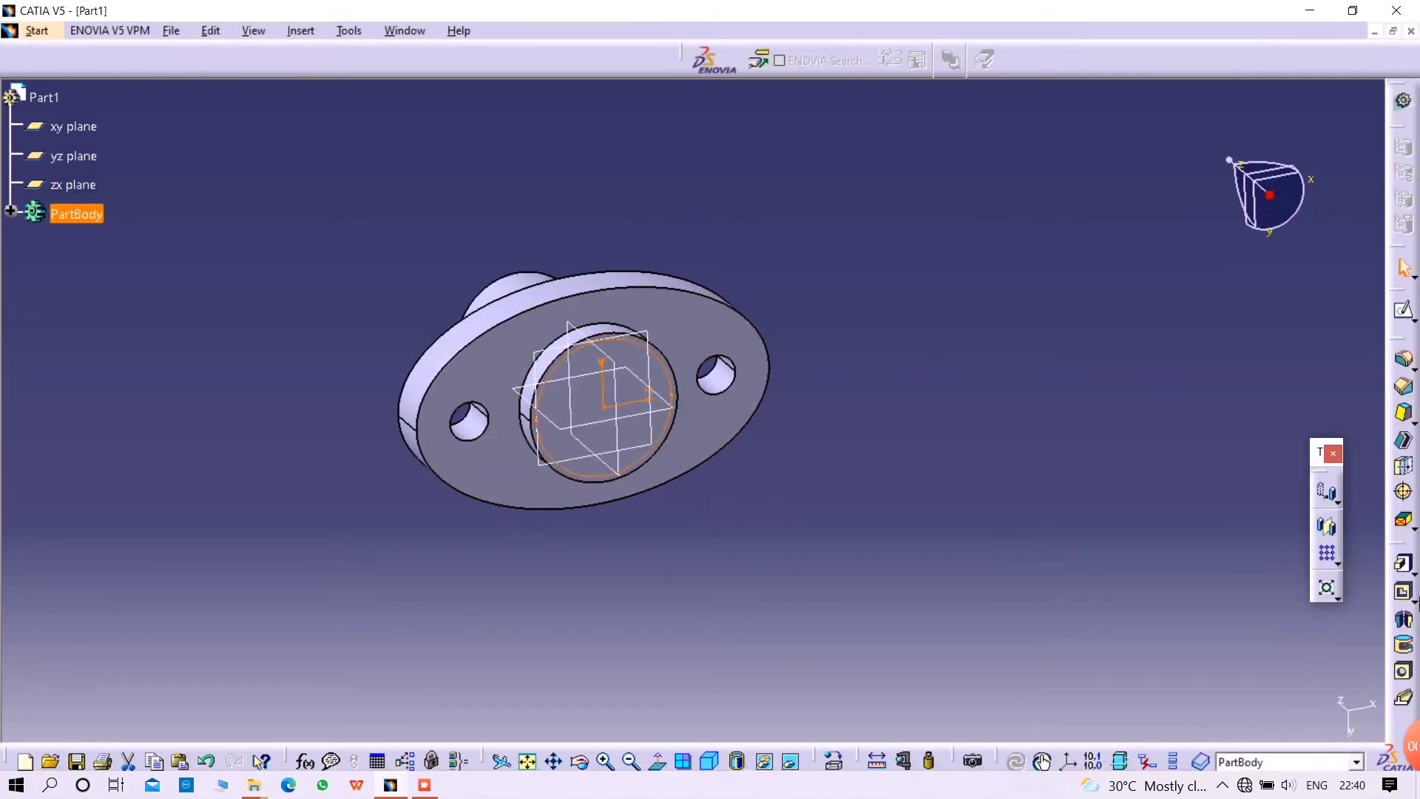
click(1405, 595)
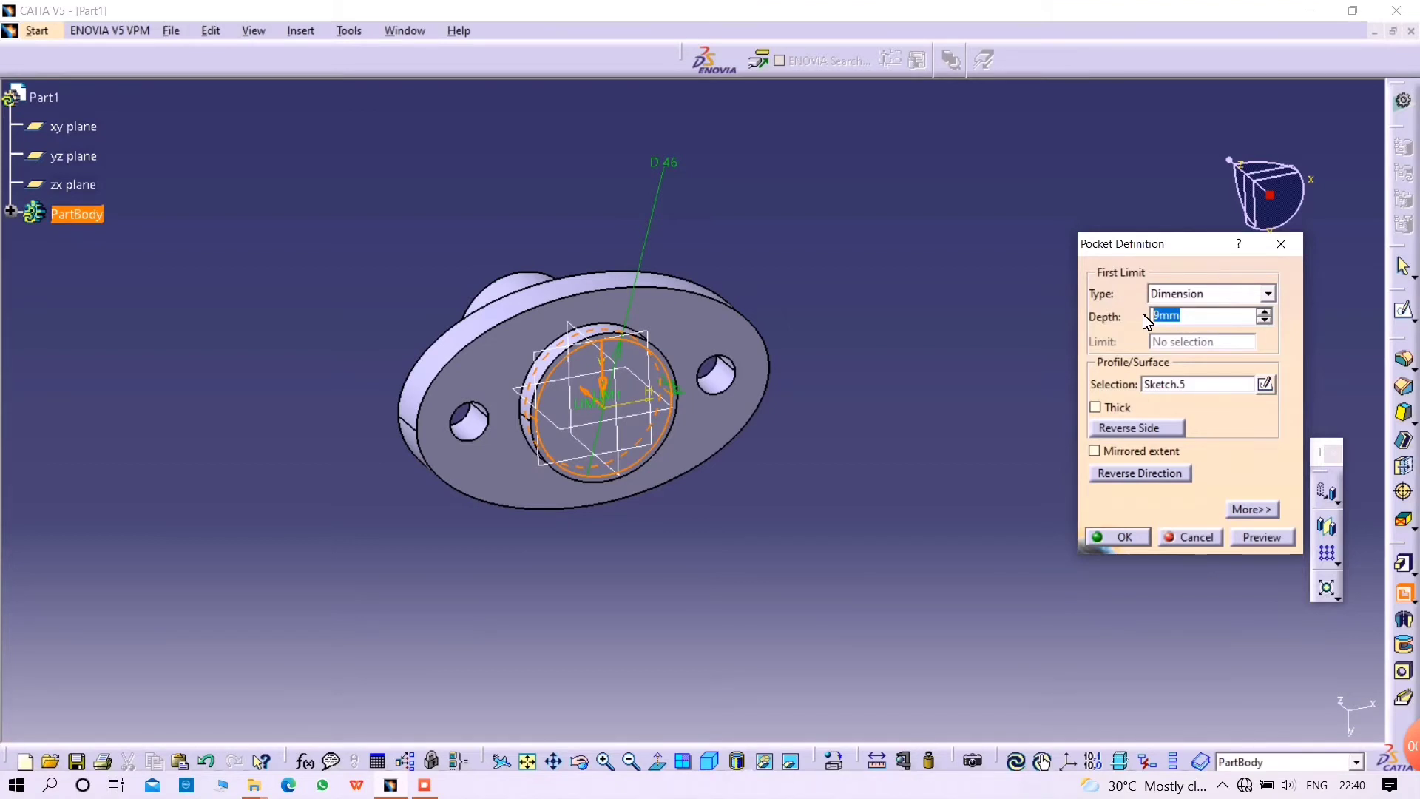
key(Return)
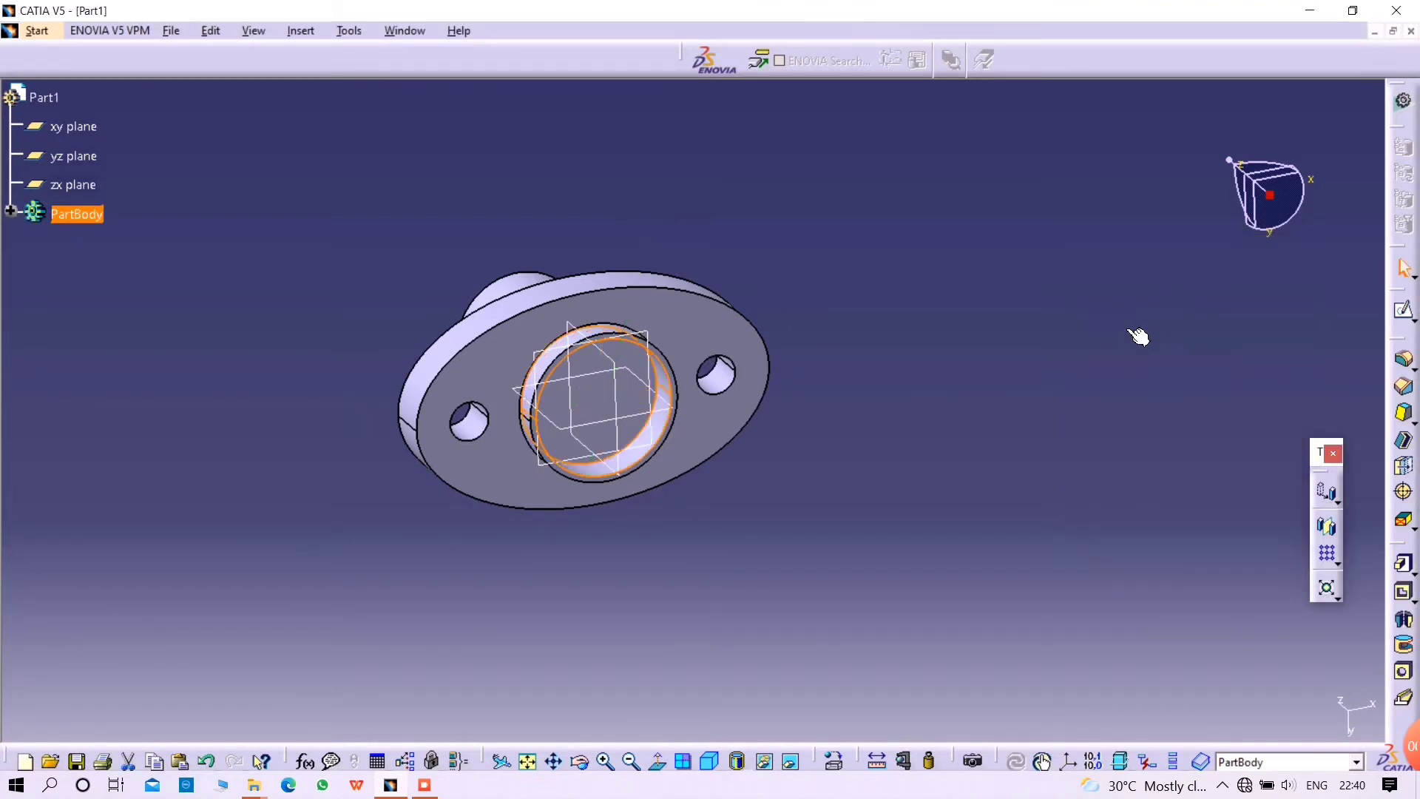
- Fillet the inner bottom edge of the 46 mm pocket to round its floor into a bowl shape
middle_drag(1043, 502, 872, 185)
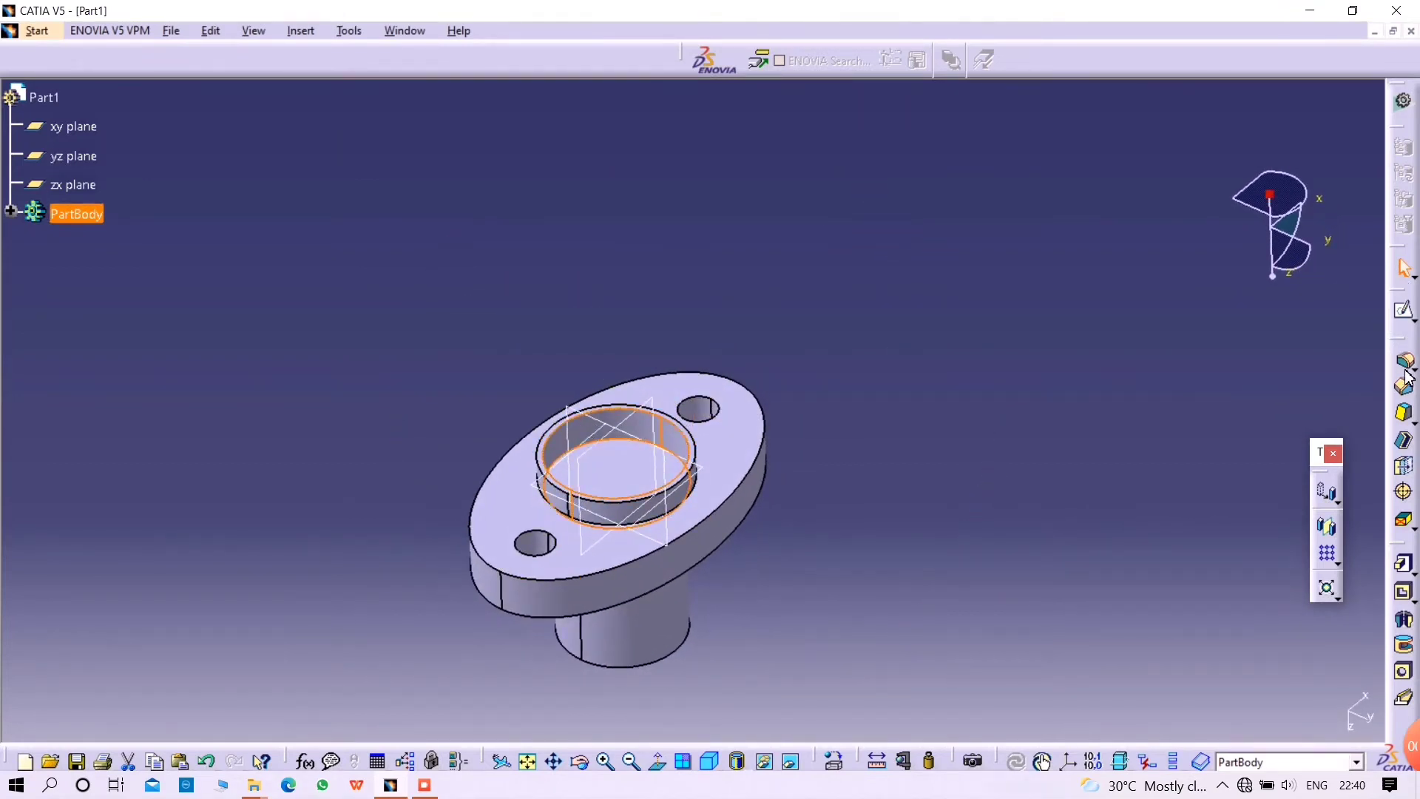
click(711, 307)
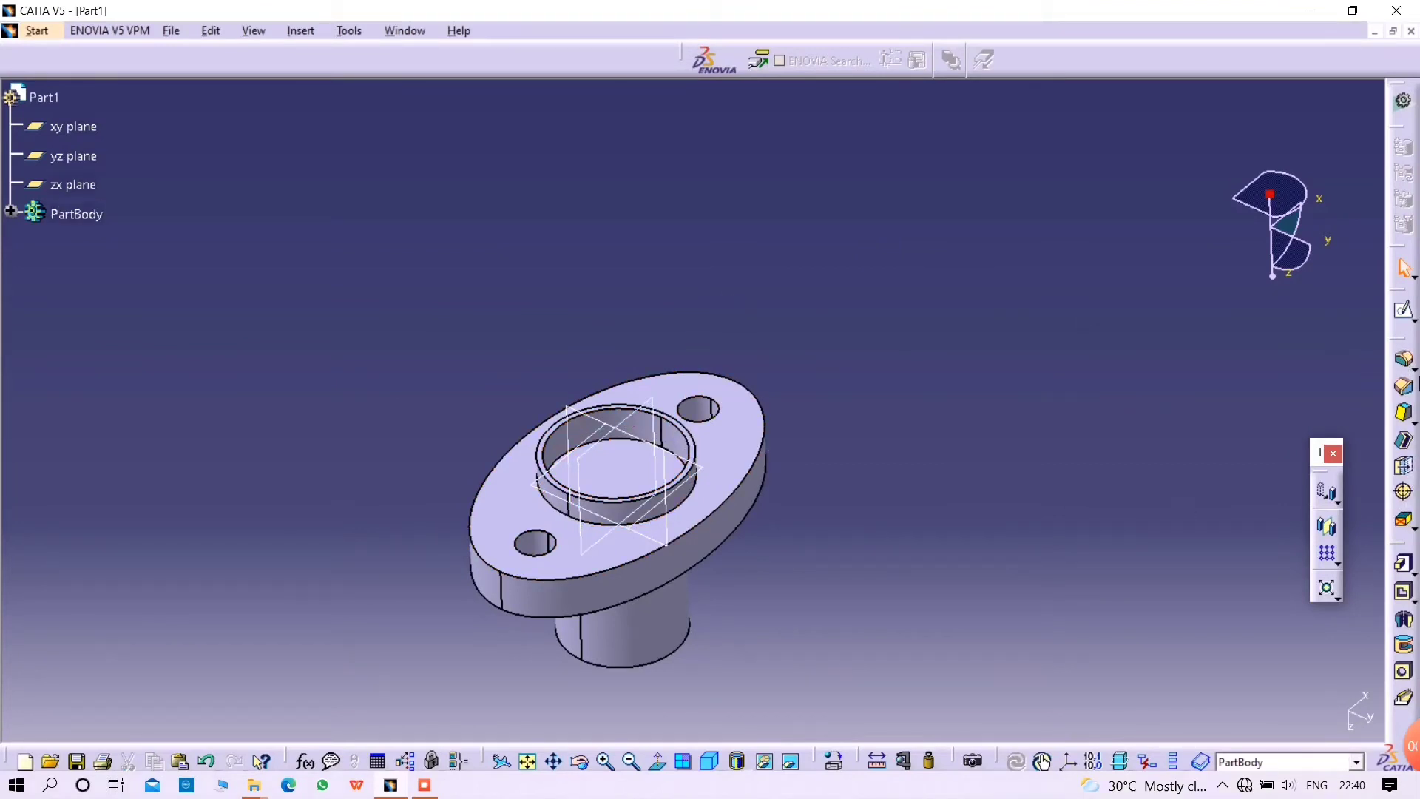
click(1404, 362)
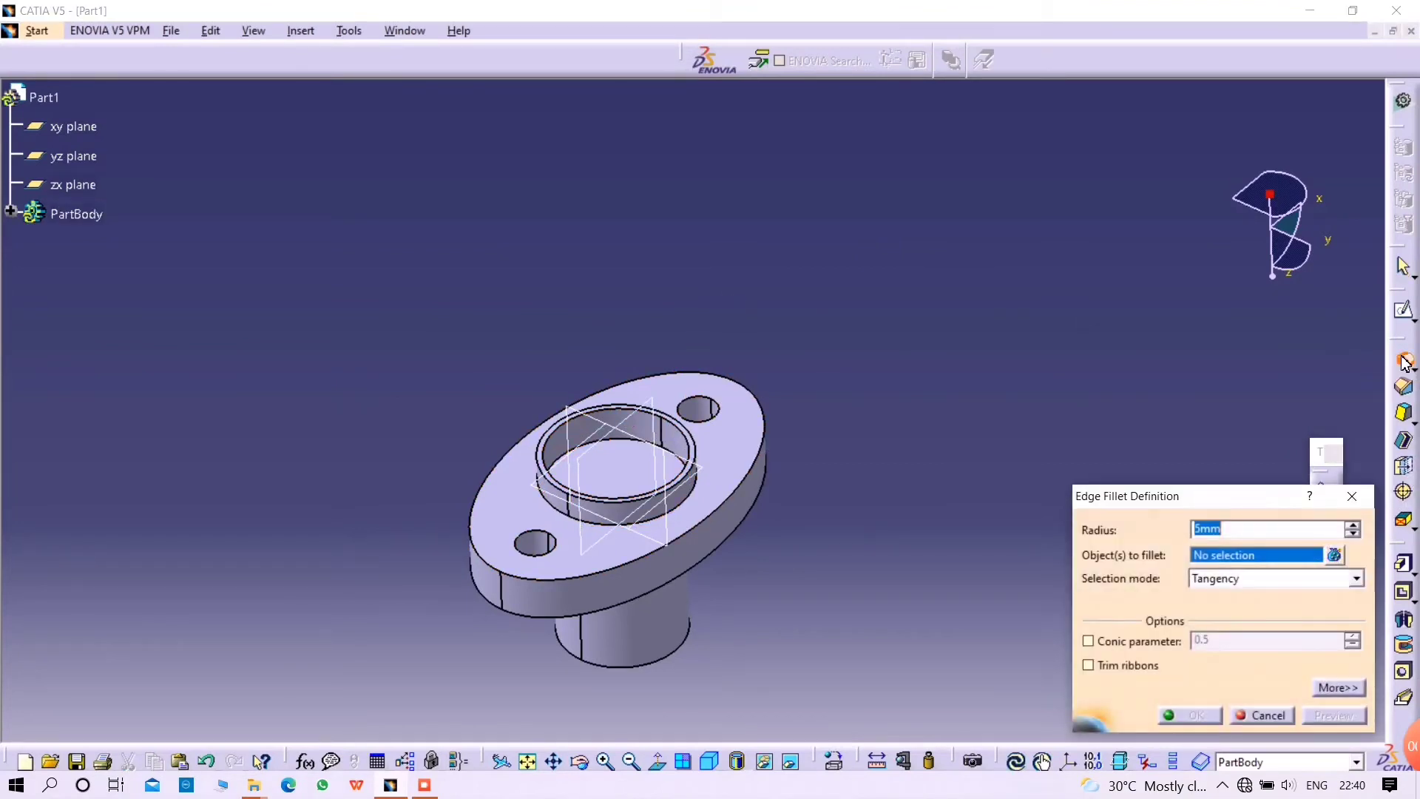
click(639, 448)
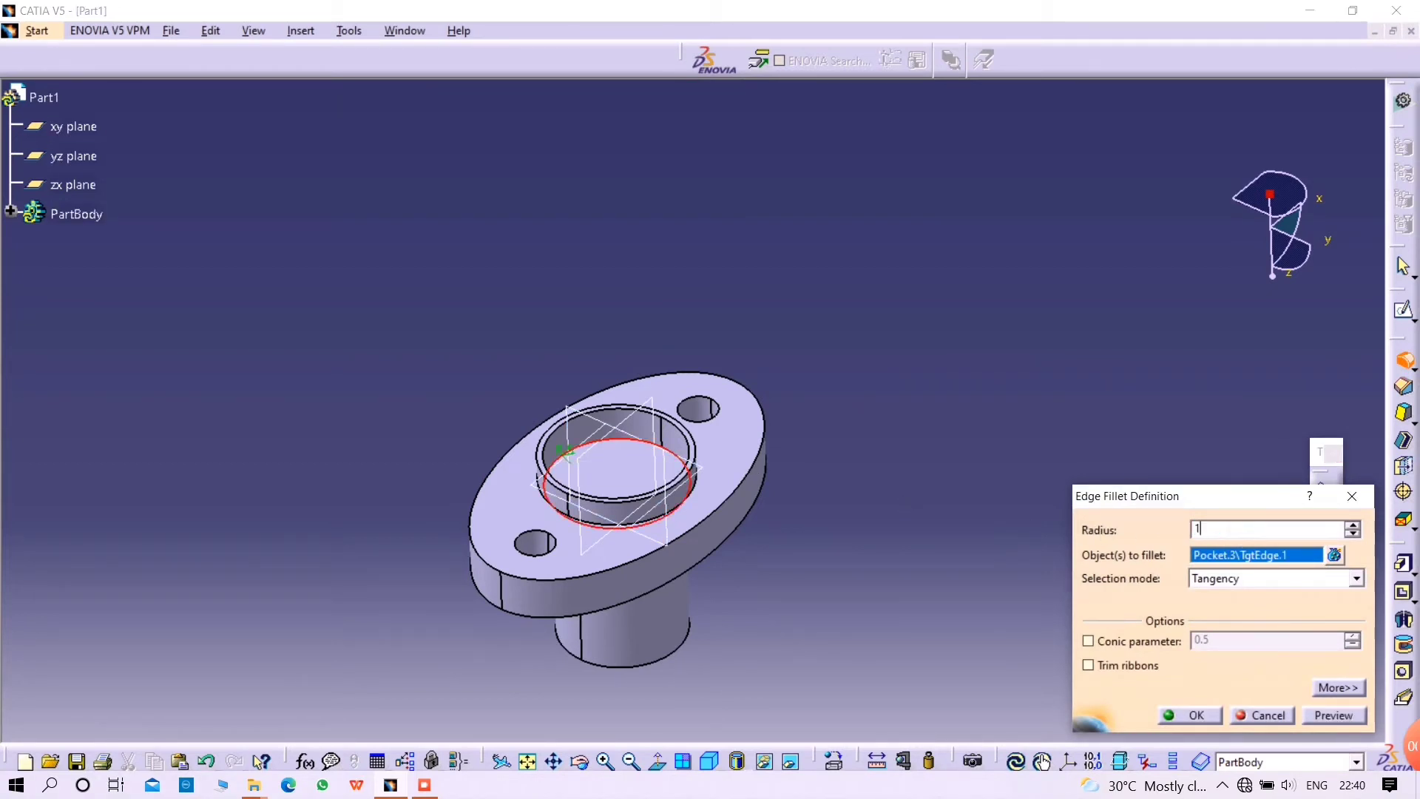
click(1193, 716)
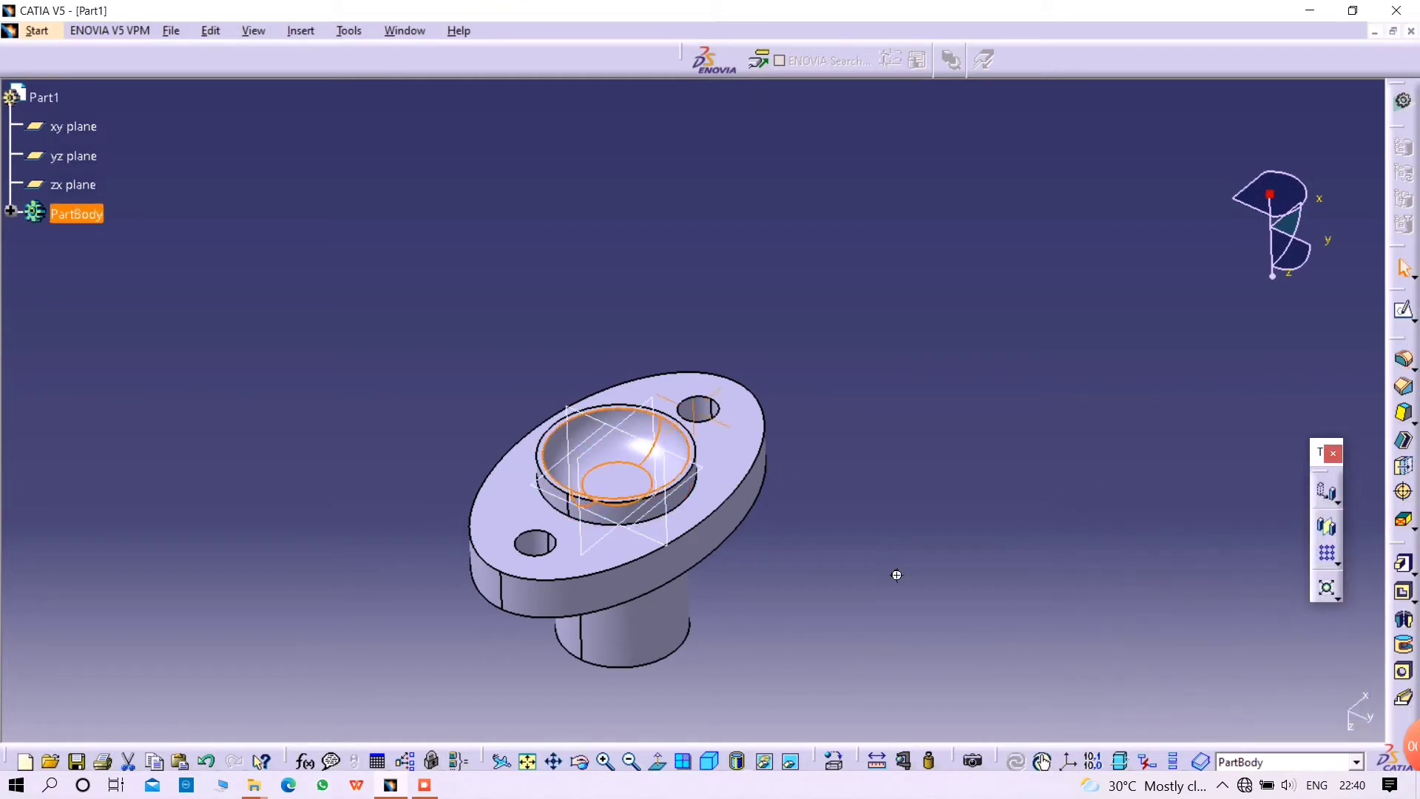
- Start a sketch on the end face of the 42 mm cylinder and draw a circle about 27 mm in diameter centred on the origin
middle_drag(896, 575, 605, 236)
click(590, 582)
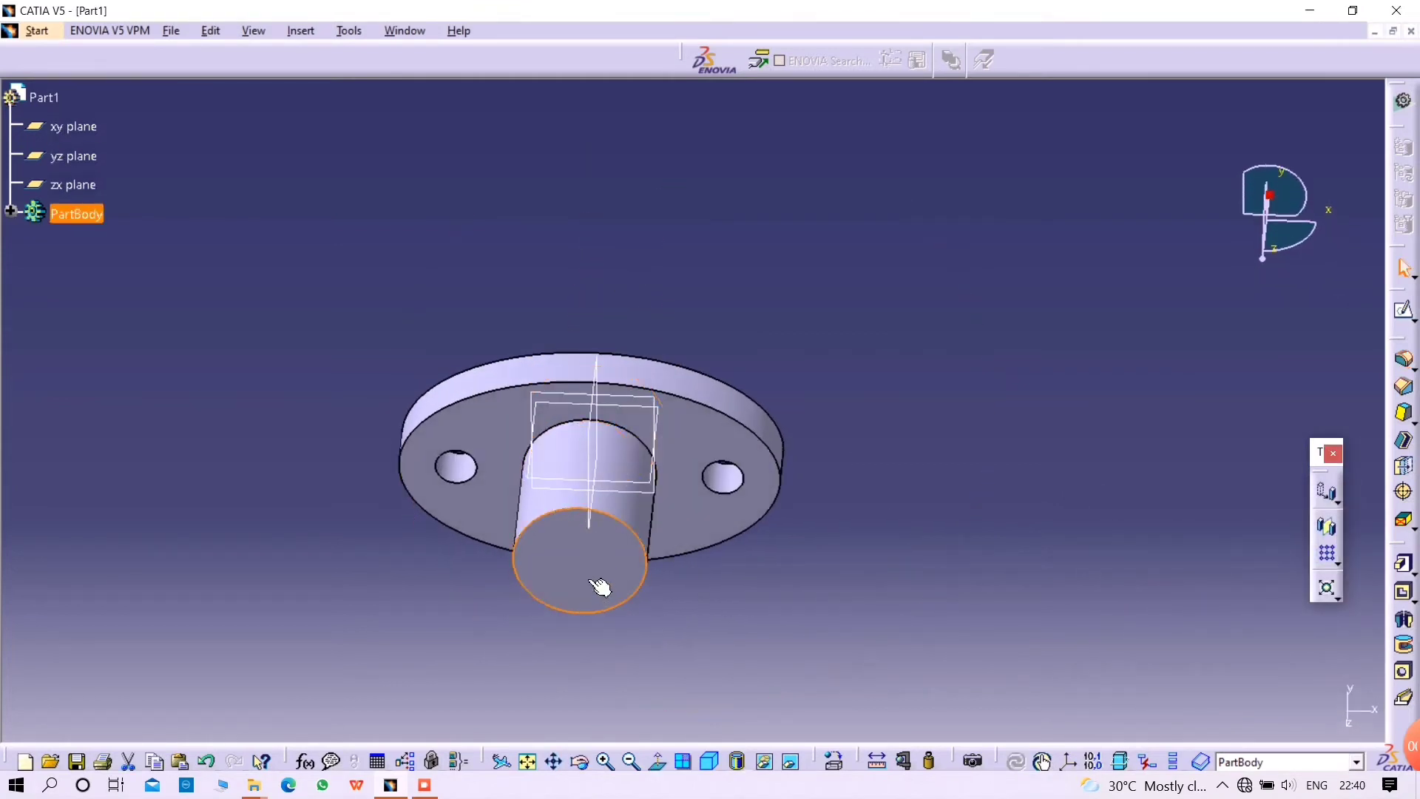
click(1404, 312)
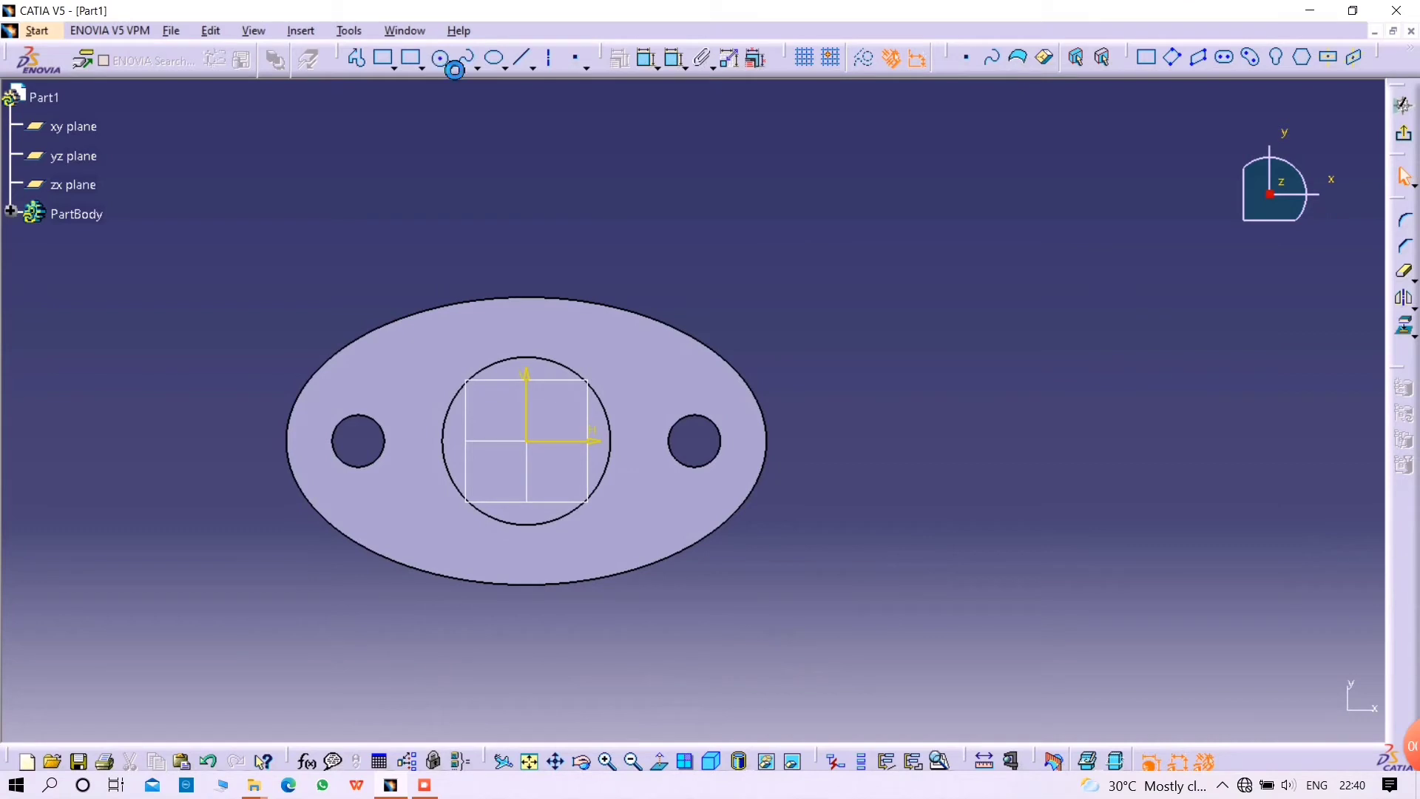
click(449, 65)
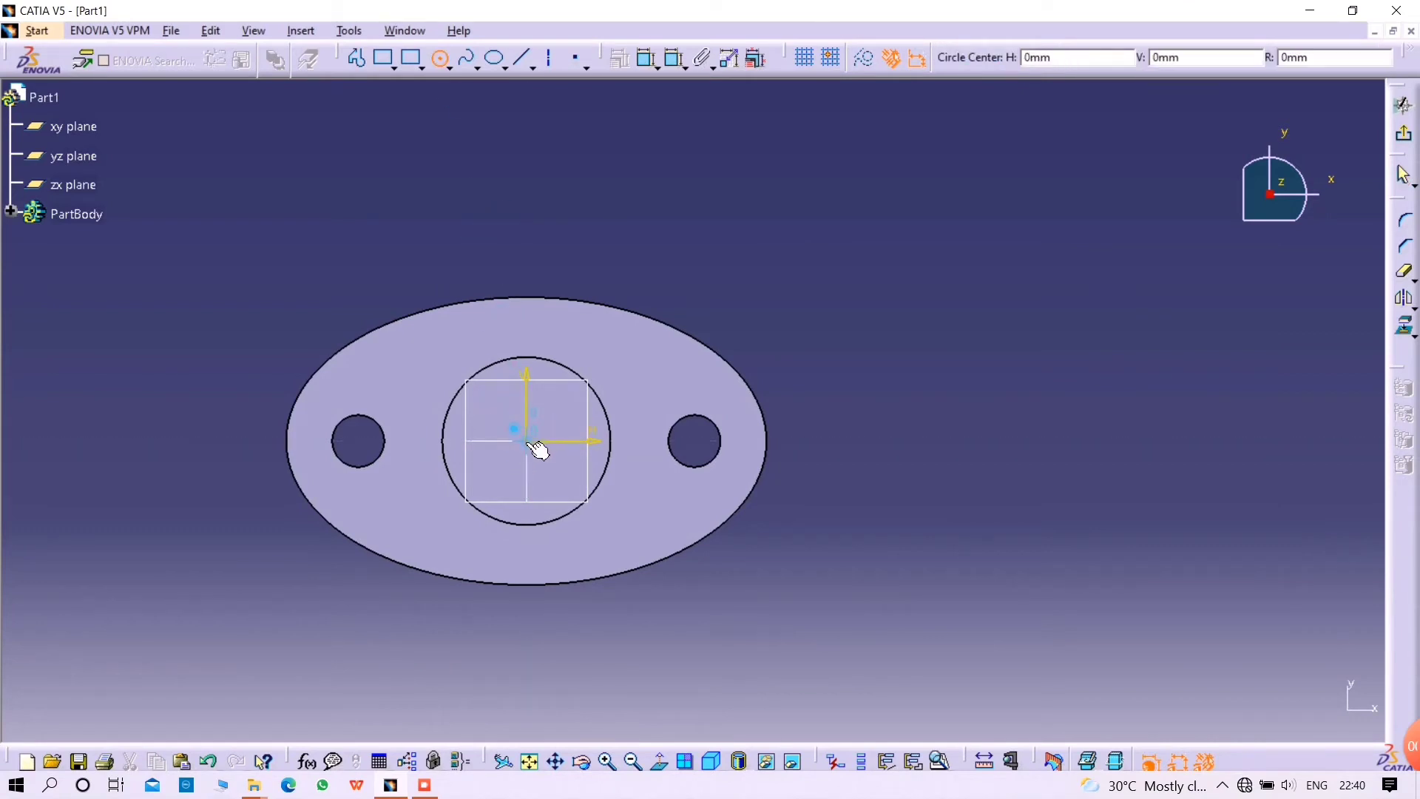
click(528, 443)
click(579, 442)
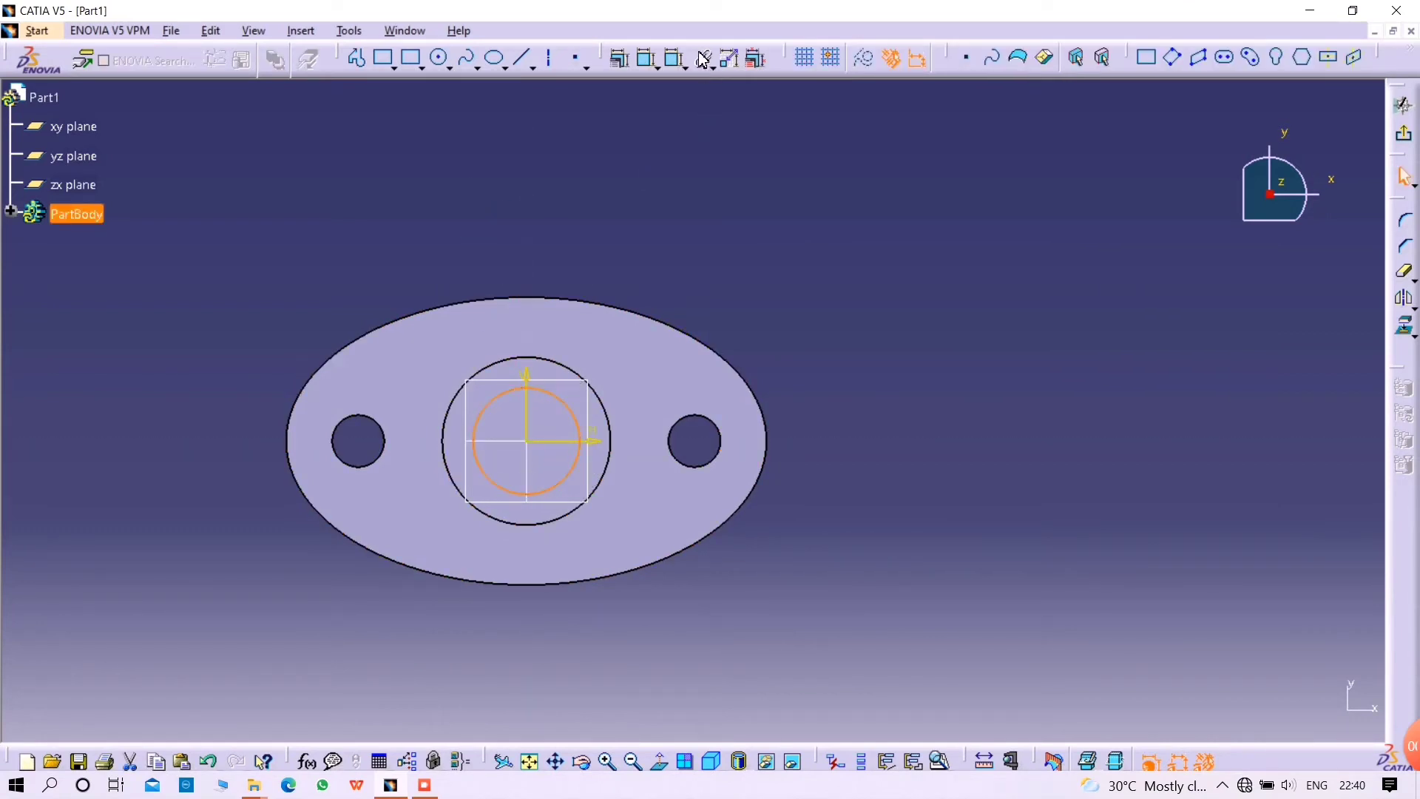
- Dimension the diameter of the circle on the cylinder's end face and set it to 24 mm
click(674, 59)
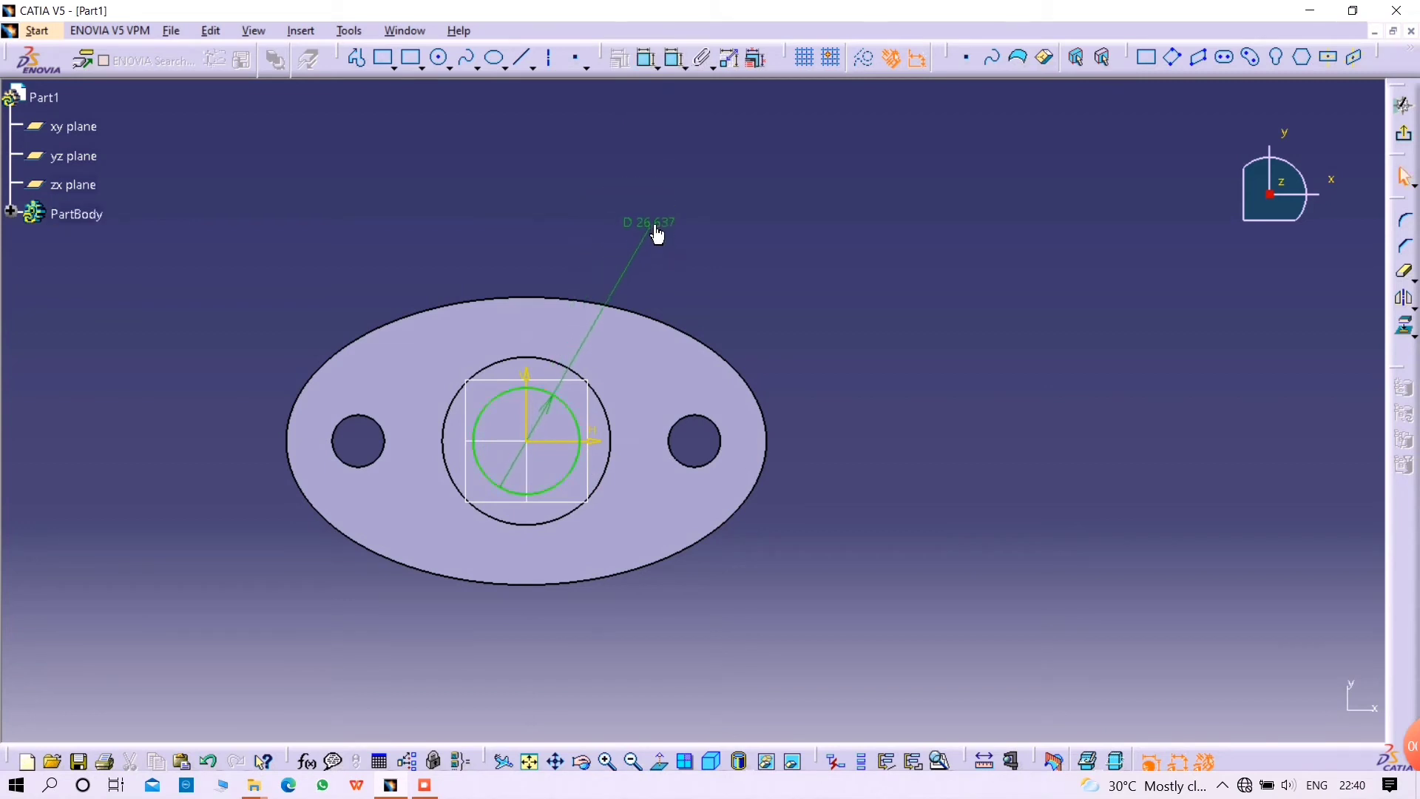
click(664, 231)
double_click(657, 228)
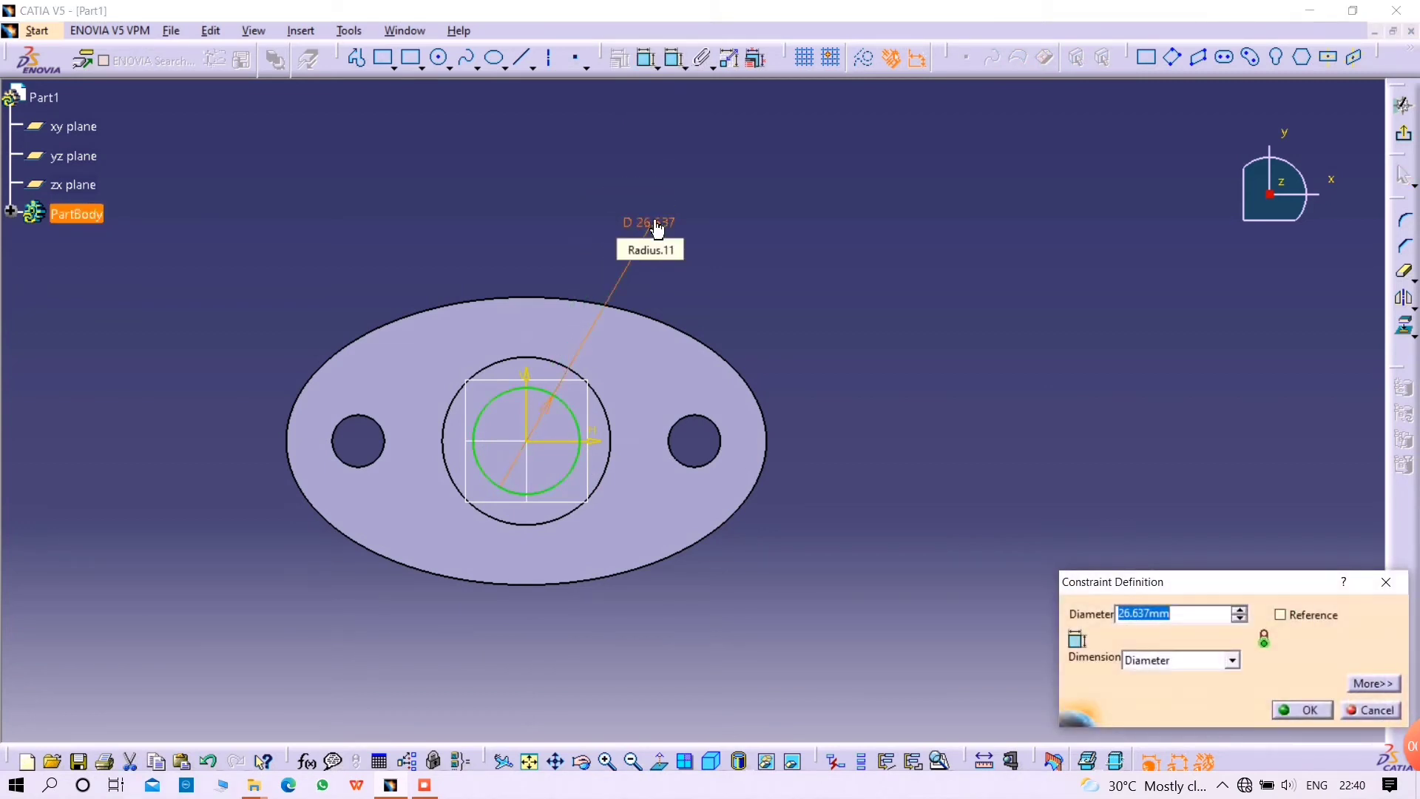
text(24)
key(Return)
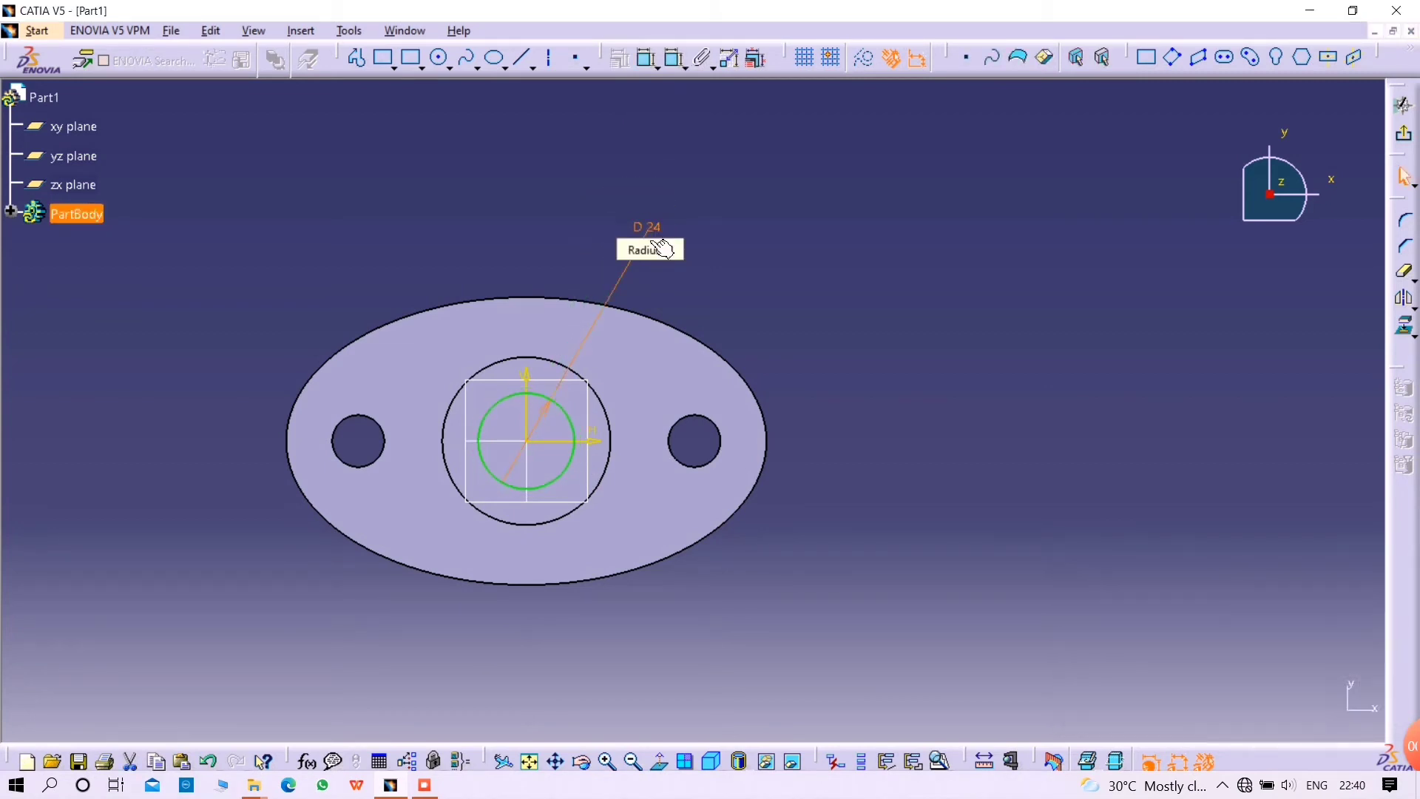
- Exit the sketch and pocket the 24 mm circle through the whole part with the Up to last limit
click(1392, 139)
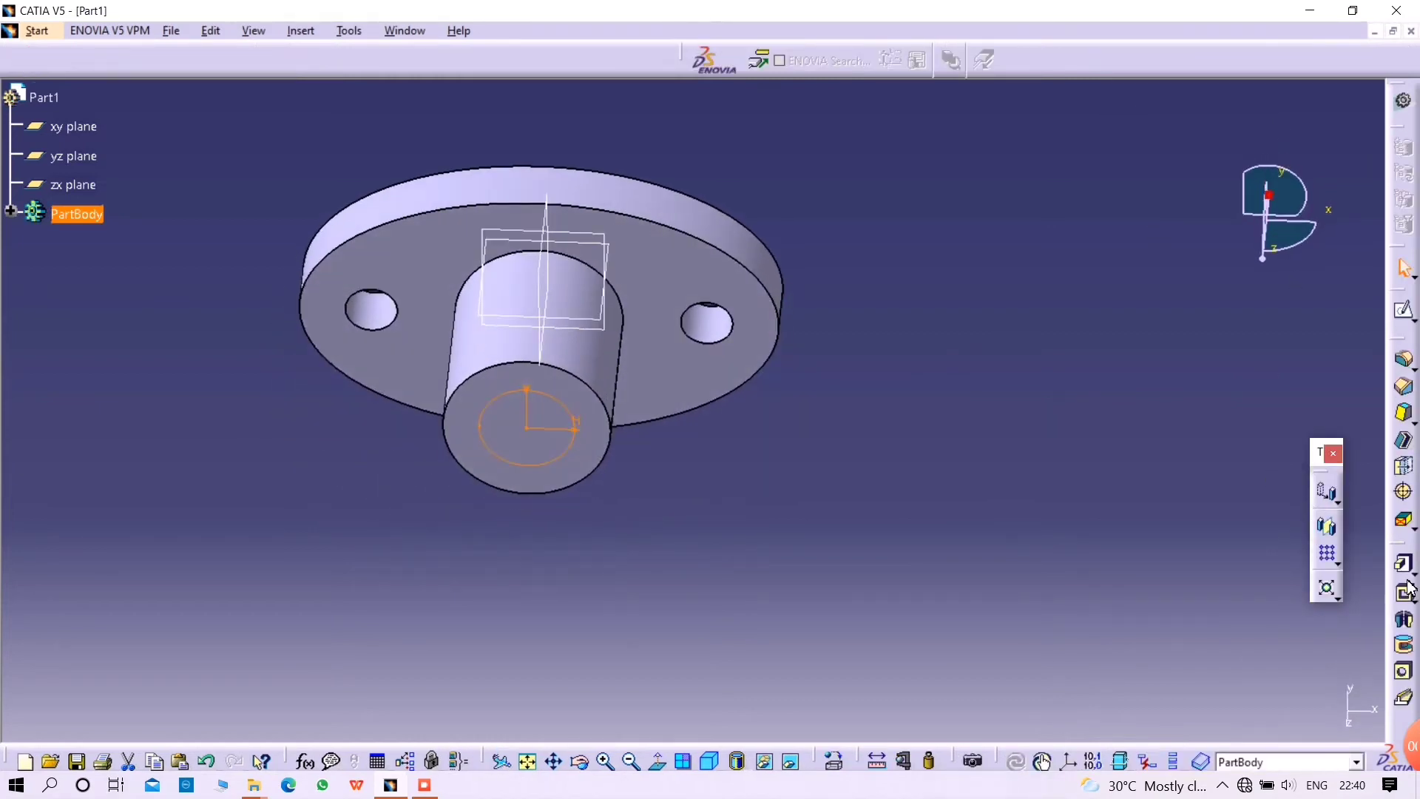
click(1405, 593)
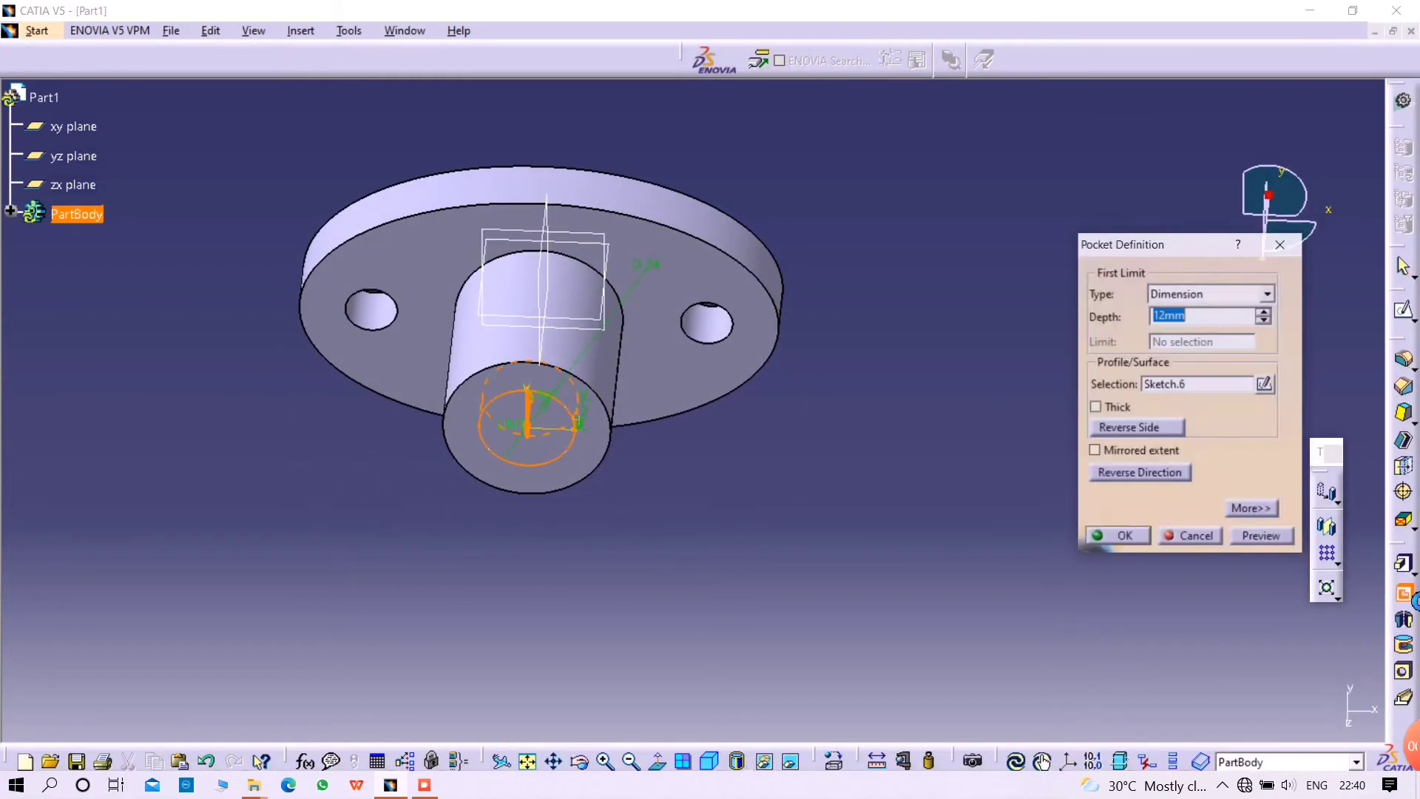
click(1269, 295)
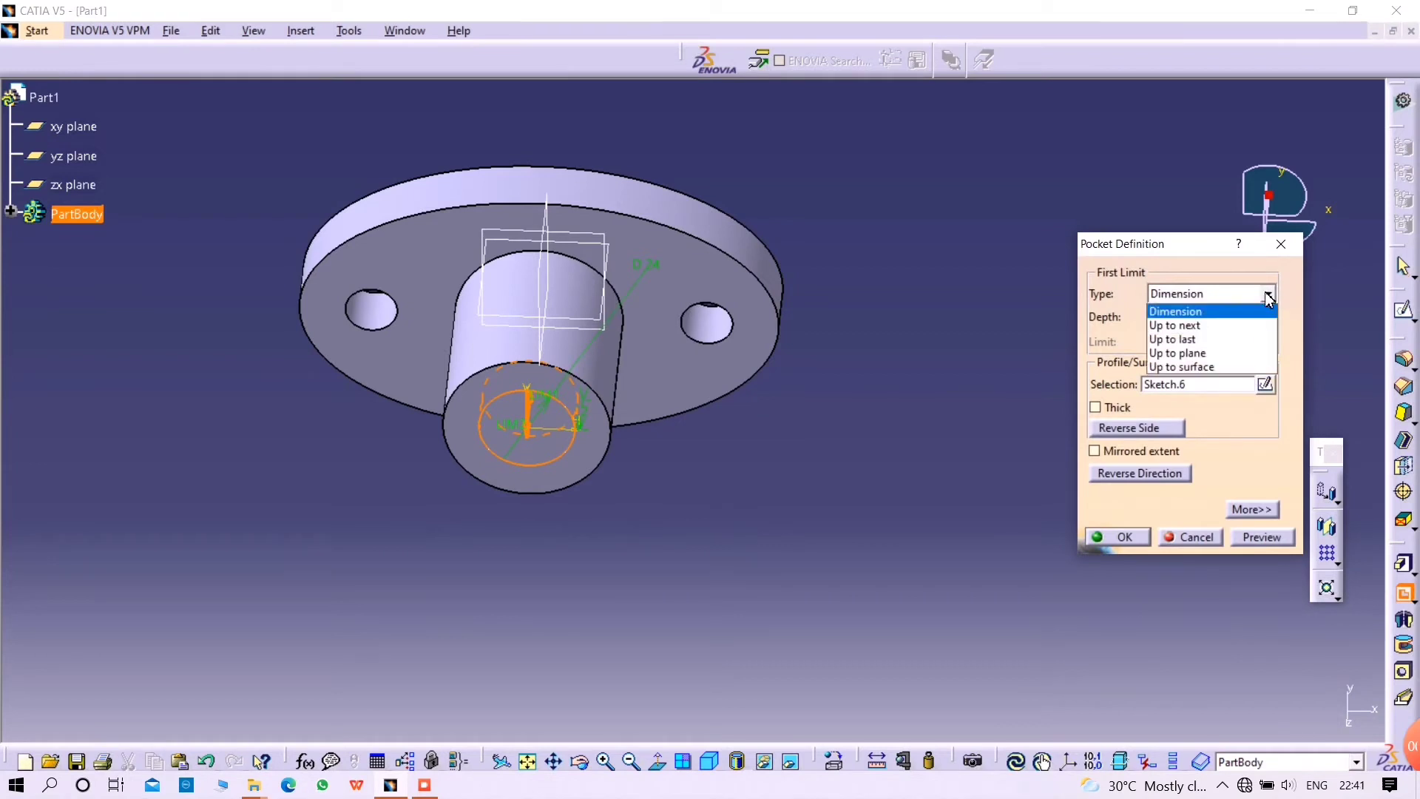
click(1183, 339)
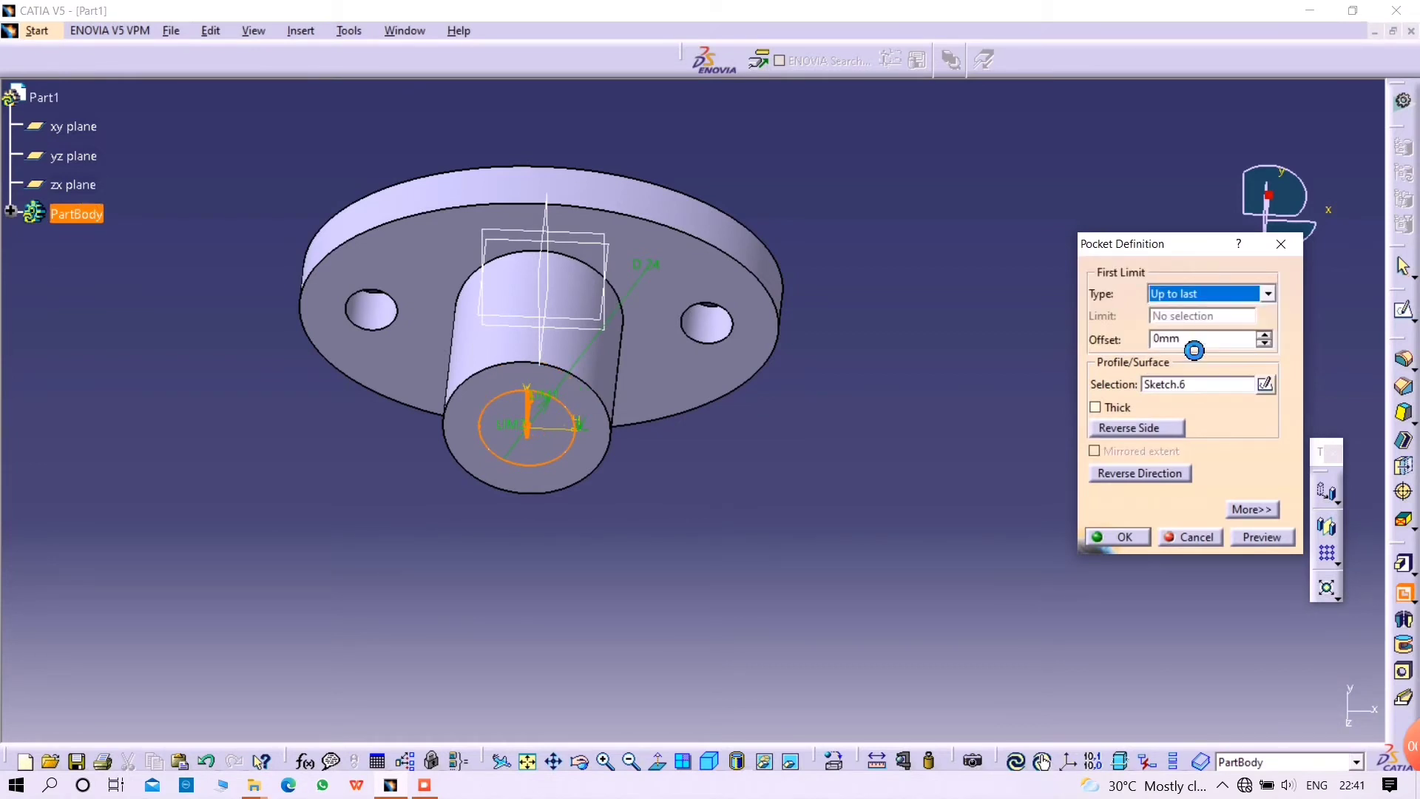
click(1123, 538)
- Chamfer the 24 mm bore's edge at the cylinder's end face with a length of 9 mm and an angle of 15 degrees
middle_drag(1002, 586, 1033, 532)
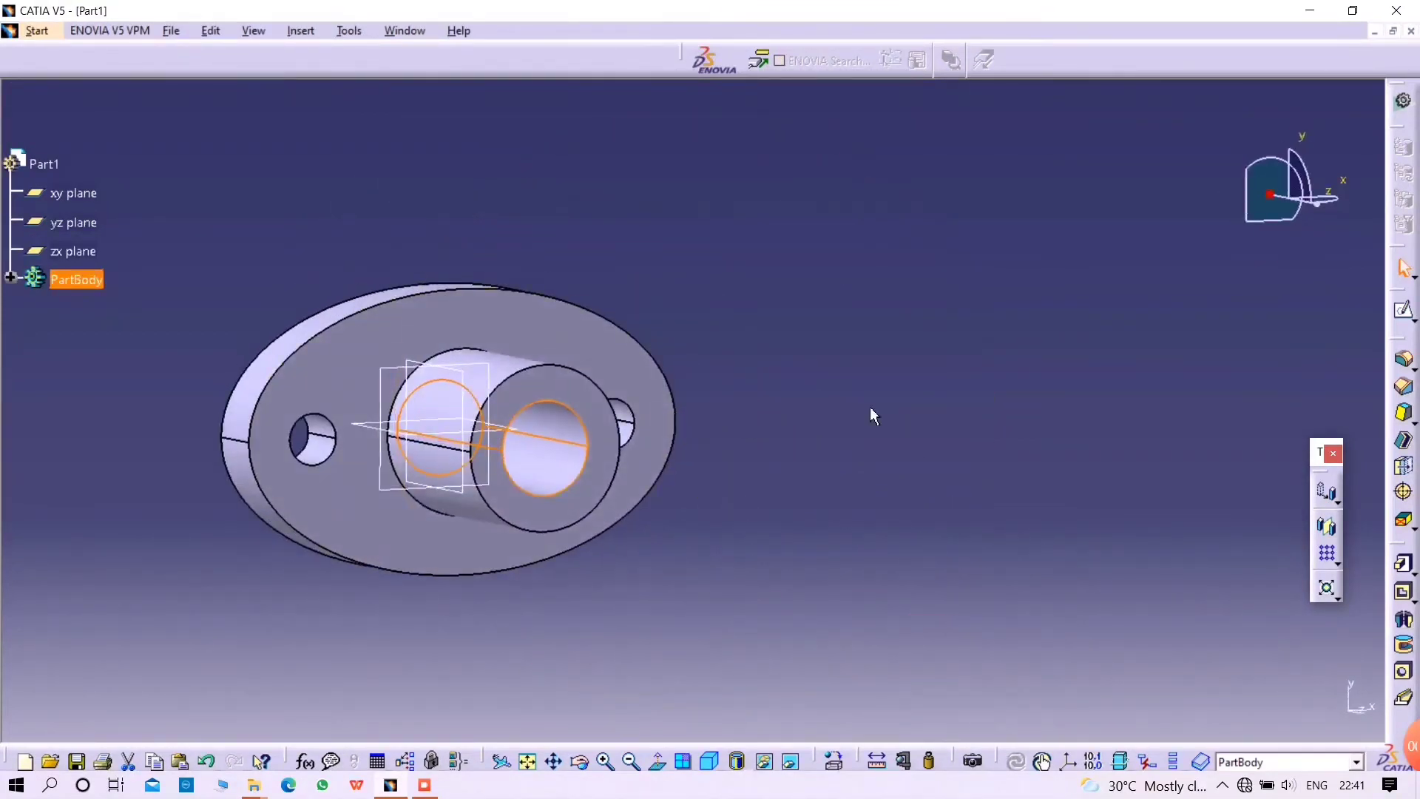
click(1404, 386)
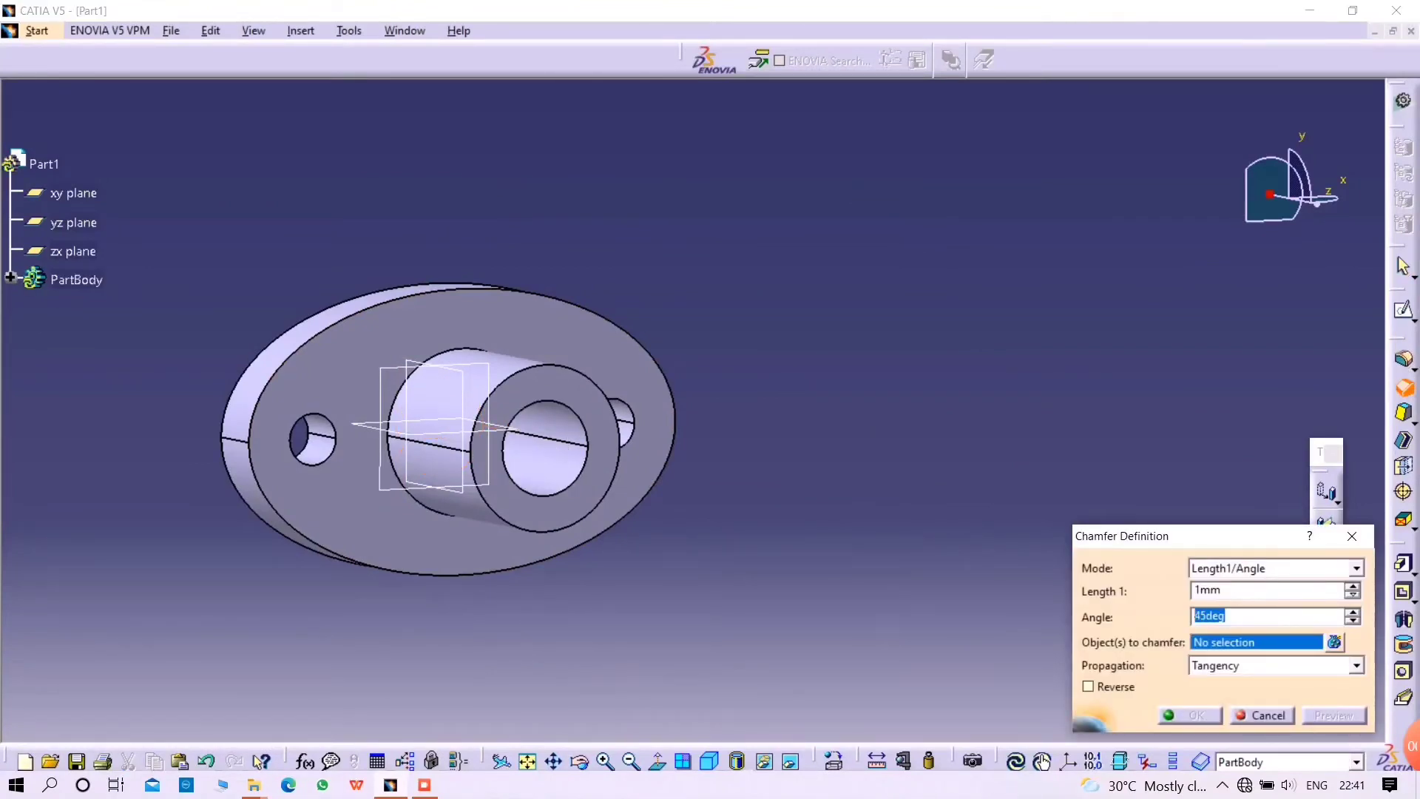
text(1)
text(9)
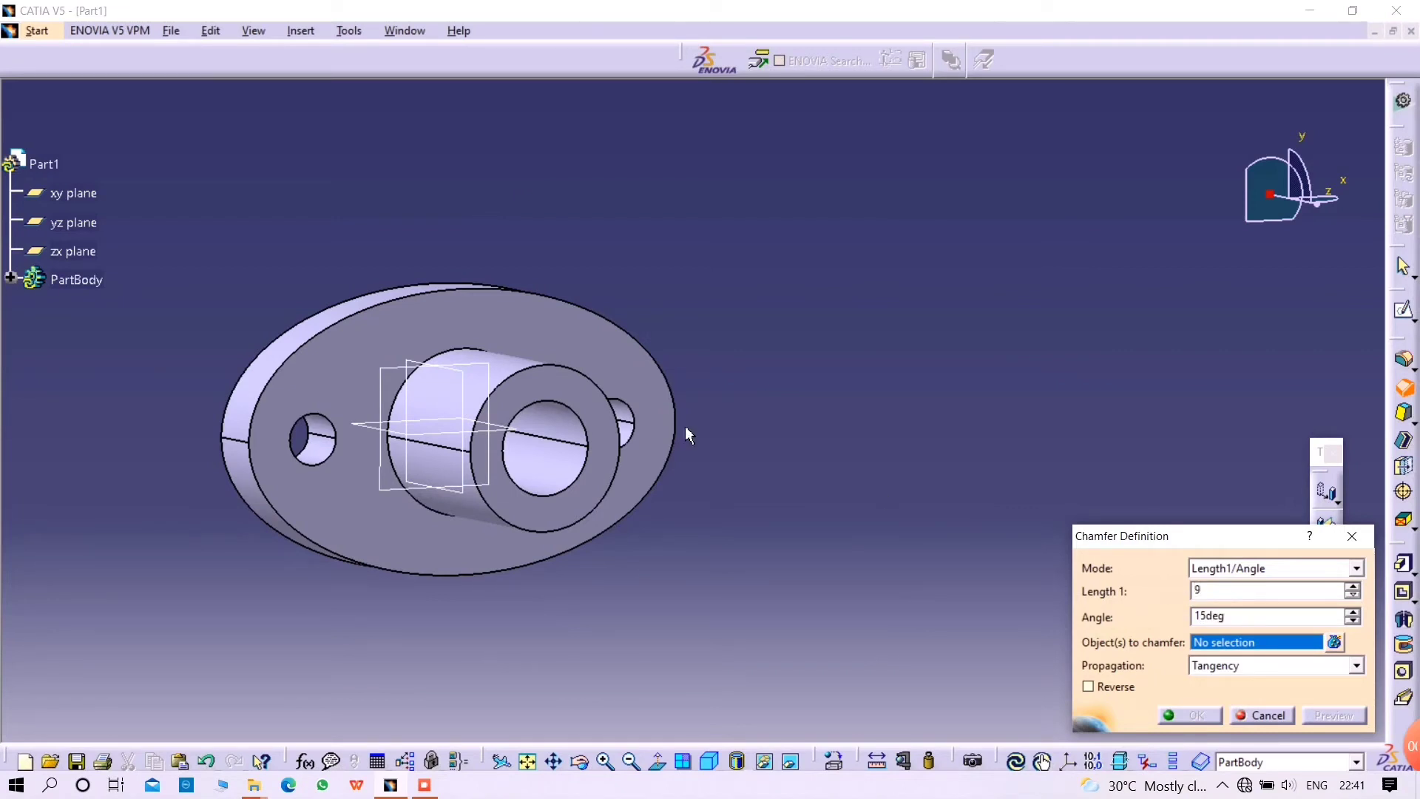
click(589, 481)
click(1187, 714)
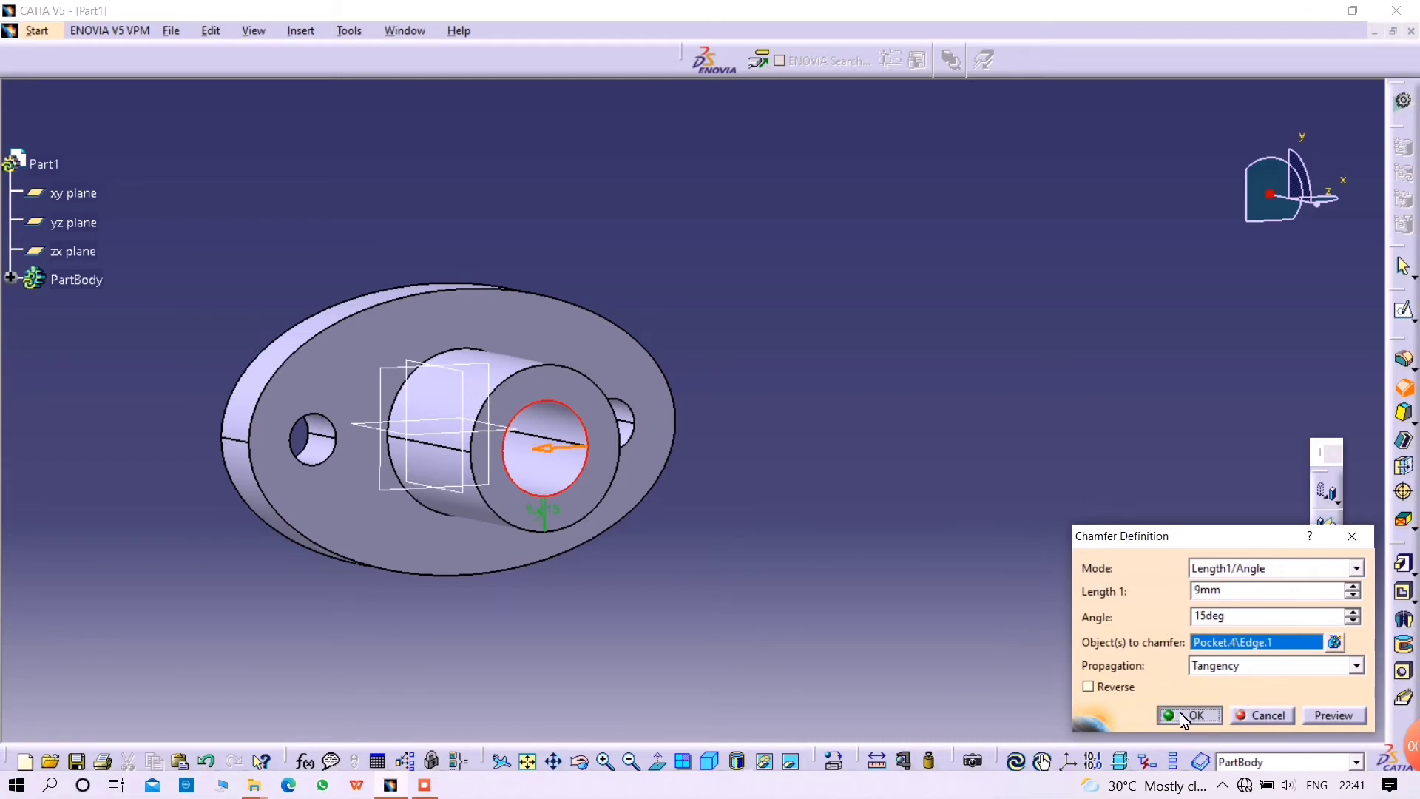
- Save the finished part as Part2 in the STUFFING BOX folder
middle_drag(942, 498, 207, 270)
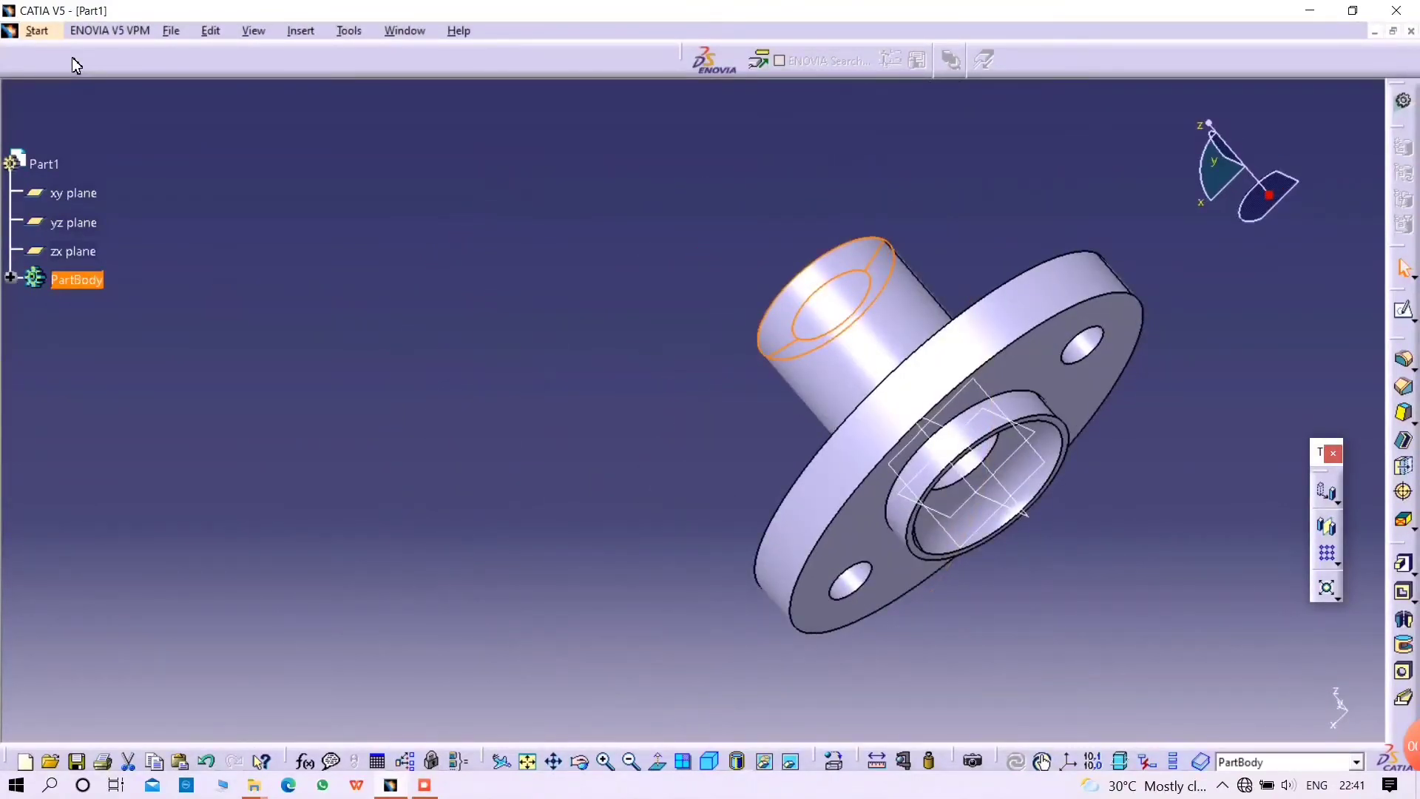
key(ctrl+s)
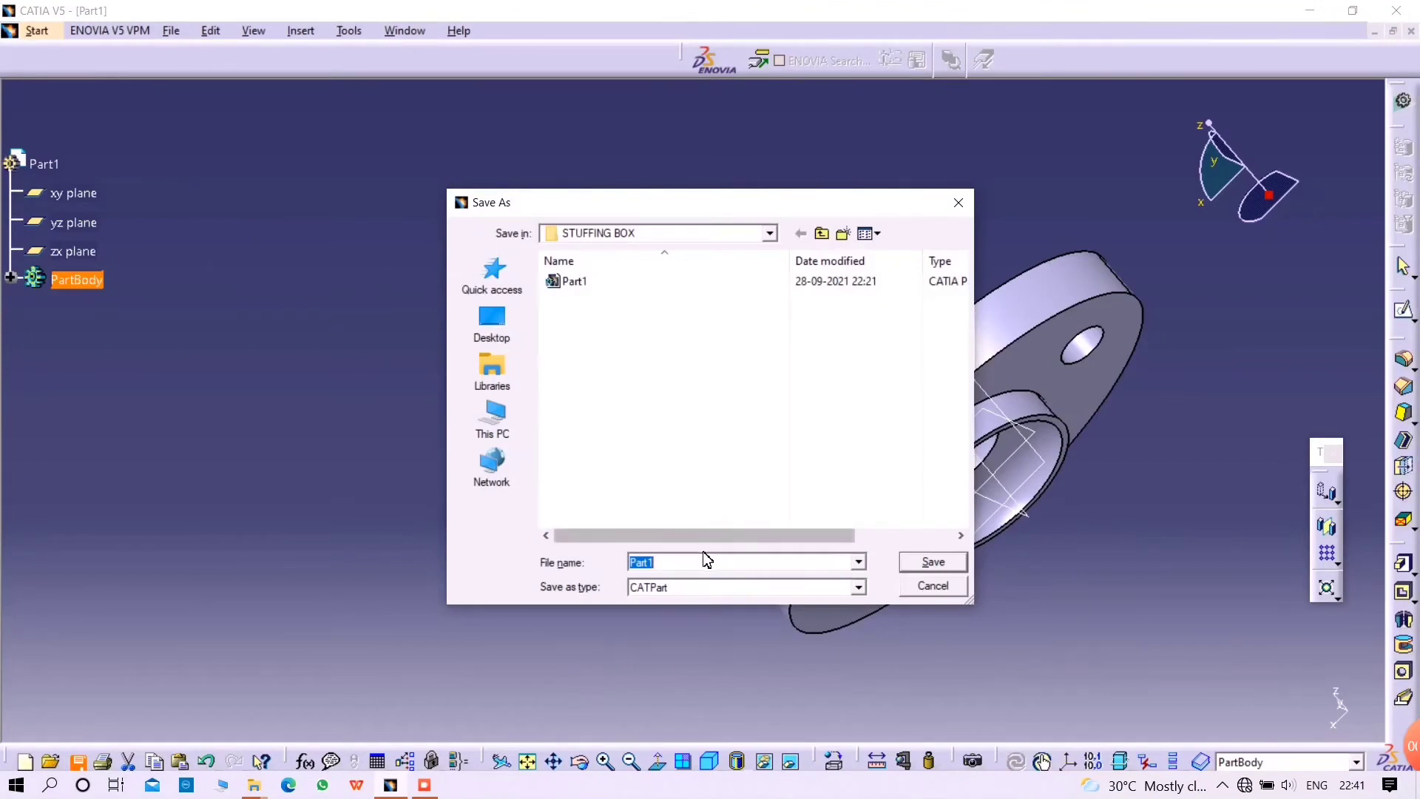
key(BackSpace)
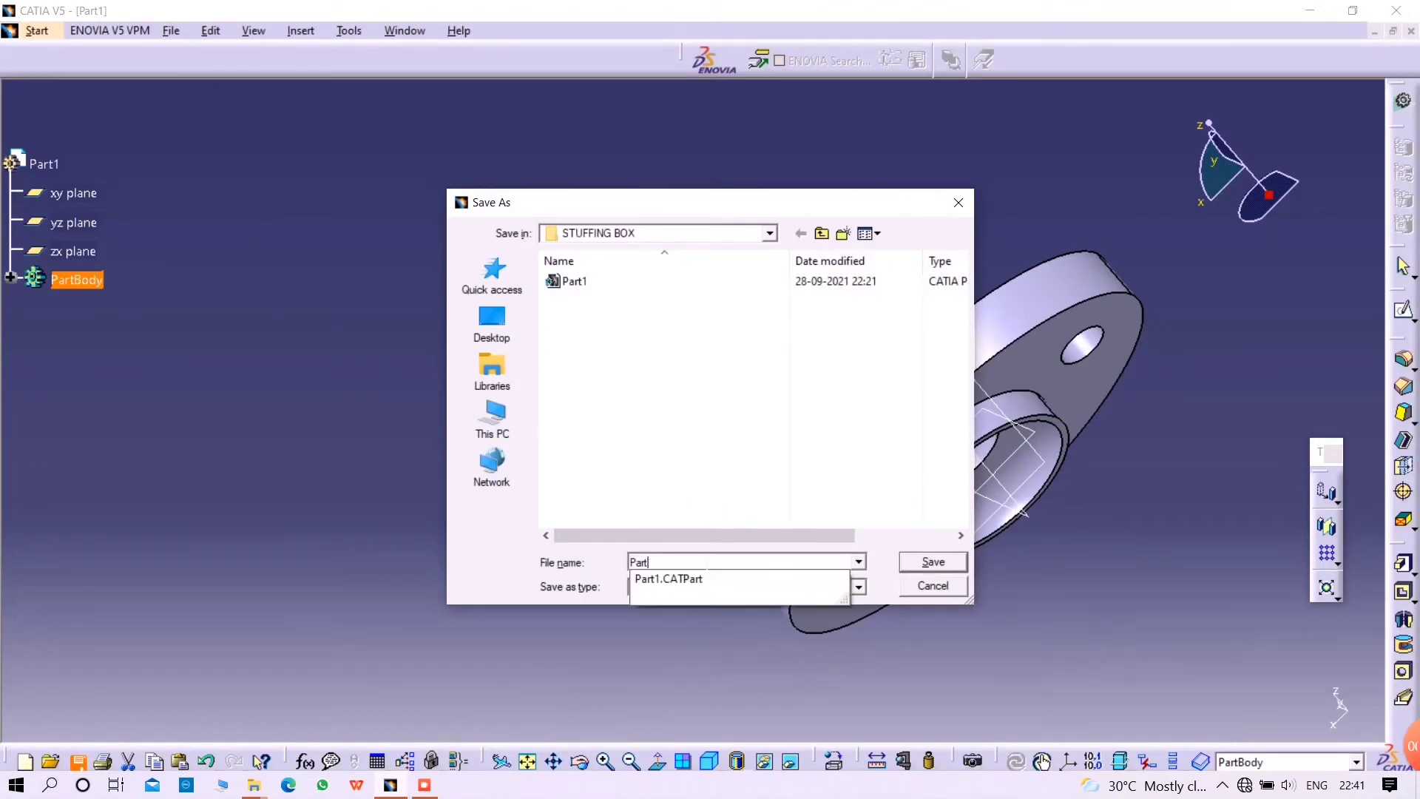
text(2)
click(932, 563)
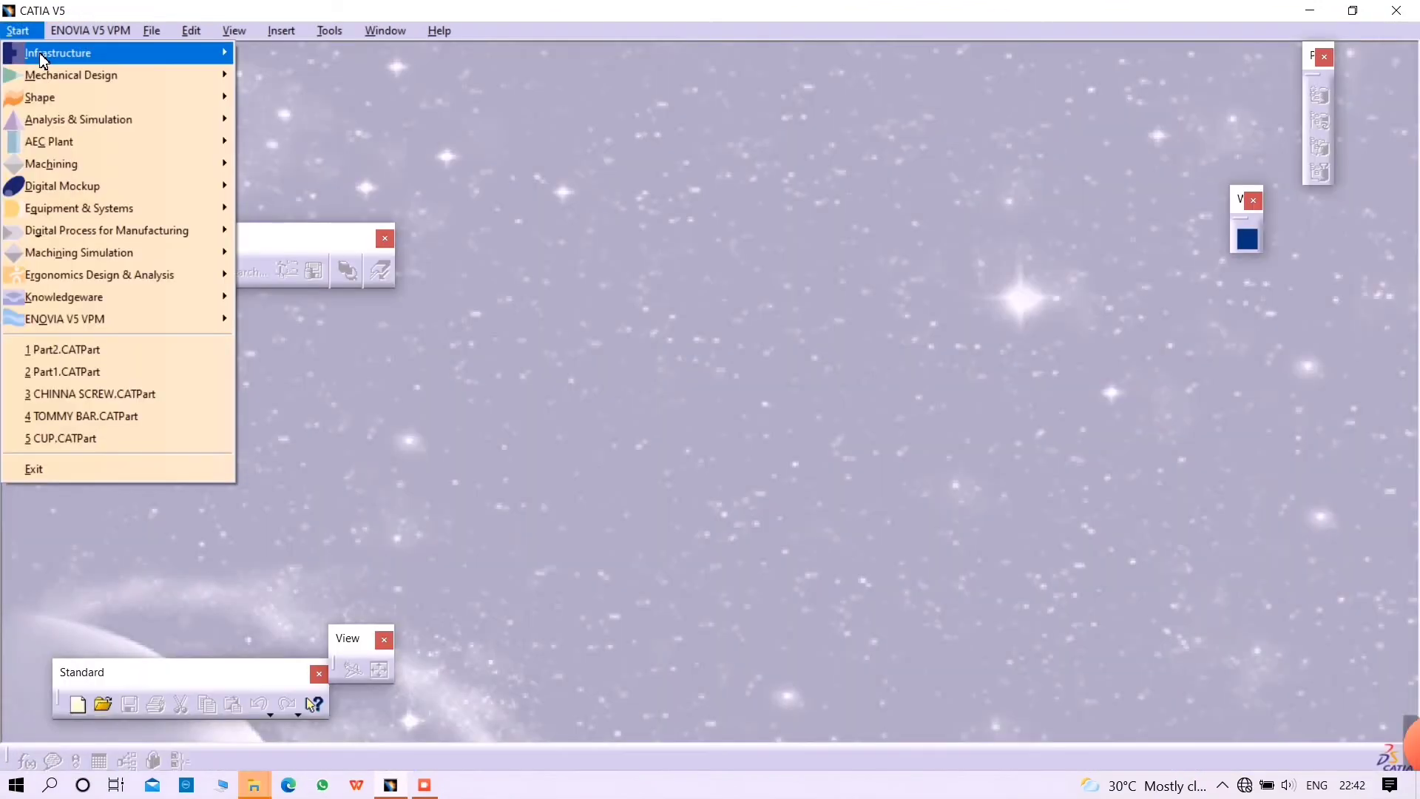
- Create a new empty part in the Part Design workbench
mouse_move(185, 76)
click(288, 76)
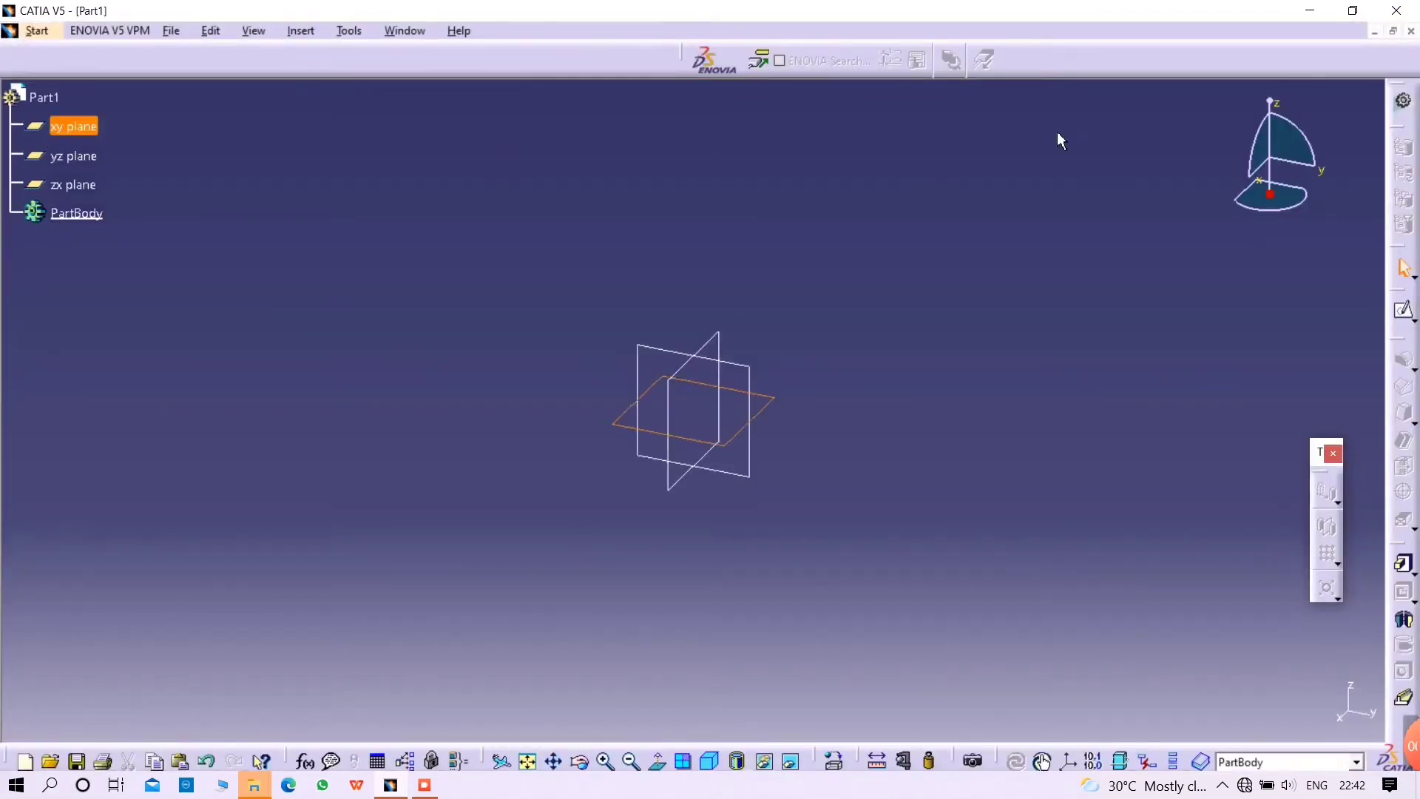
- Sketch a circle centred on the origin of the xy plane and set its diameter to 42 mm
click(1404, 311)
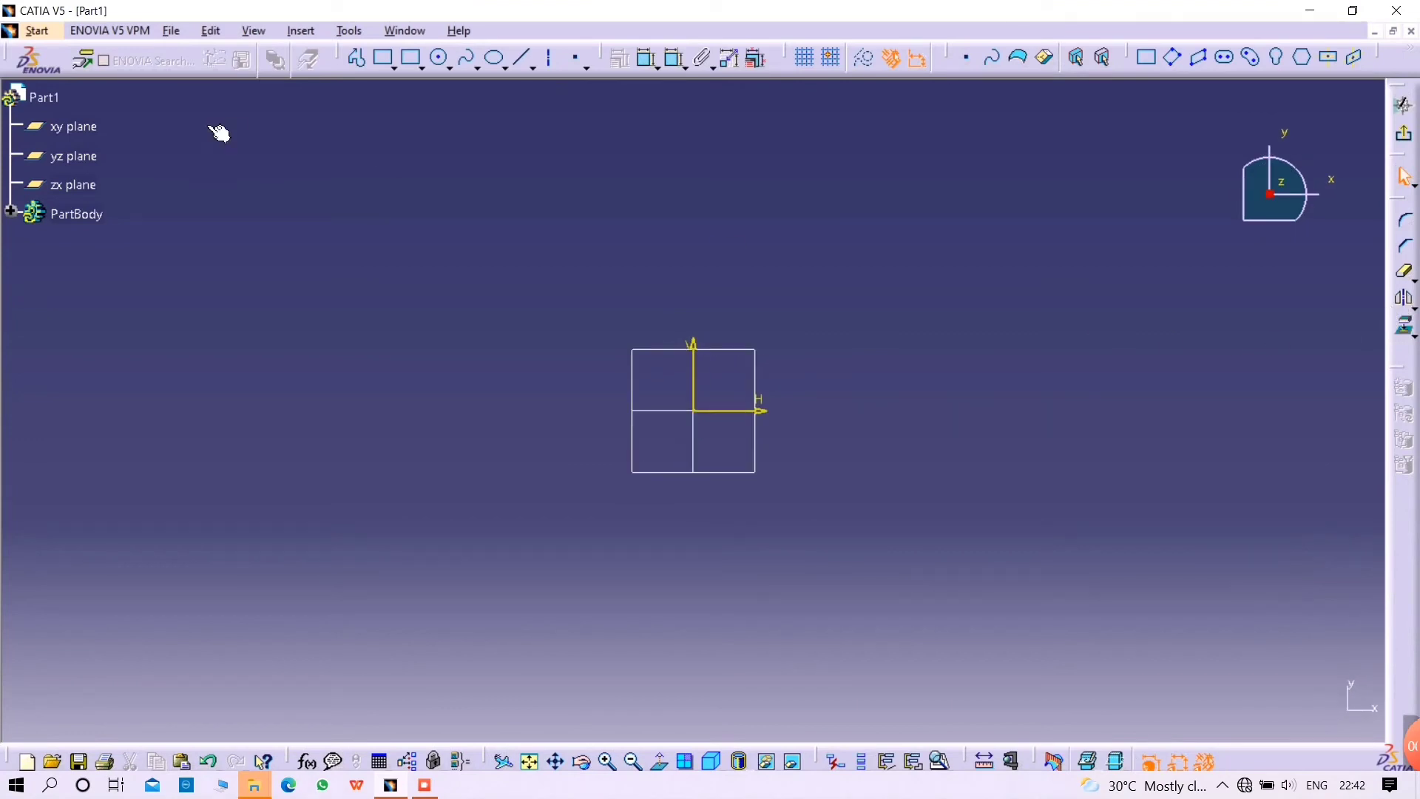
click(441, 59)
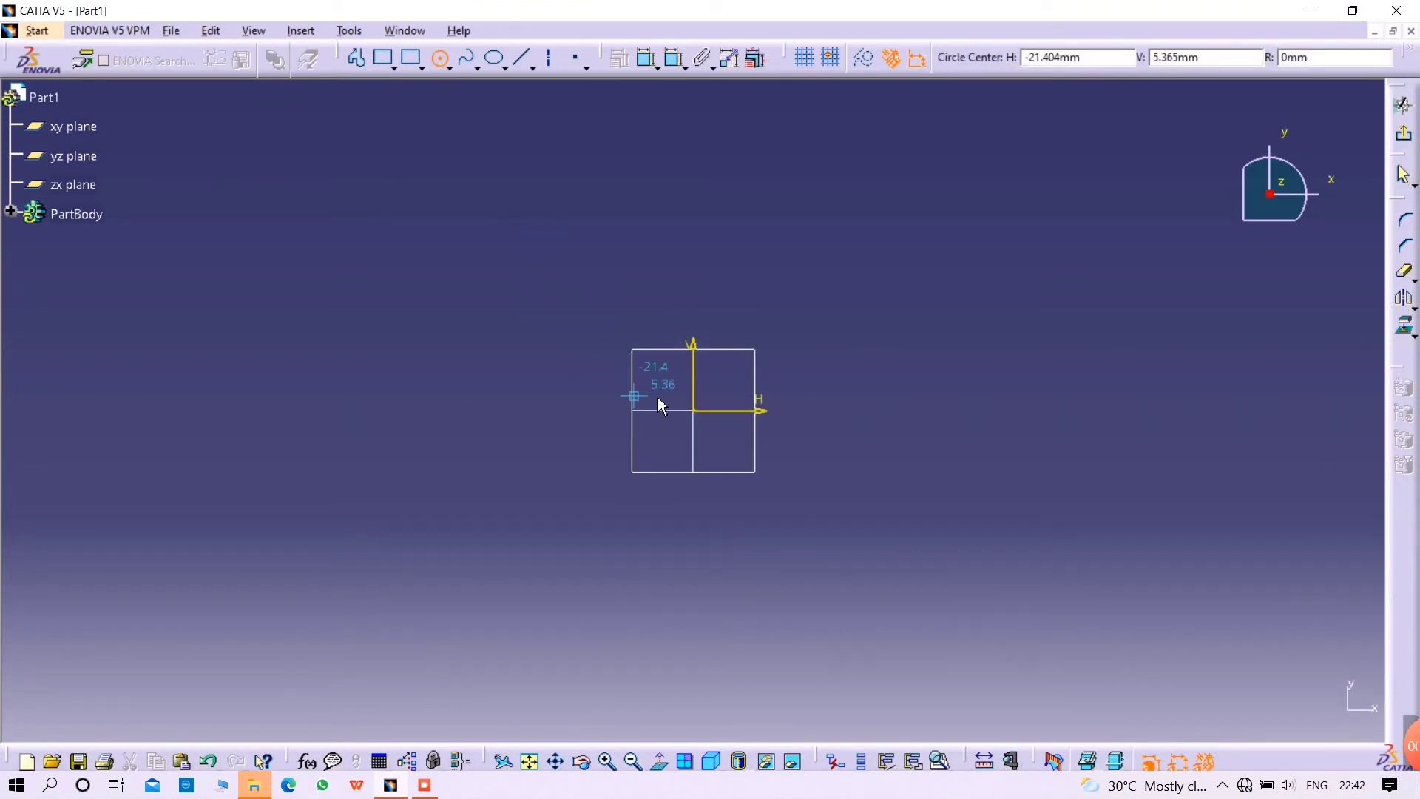
click(699, 412)
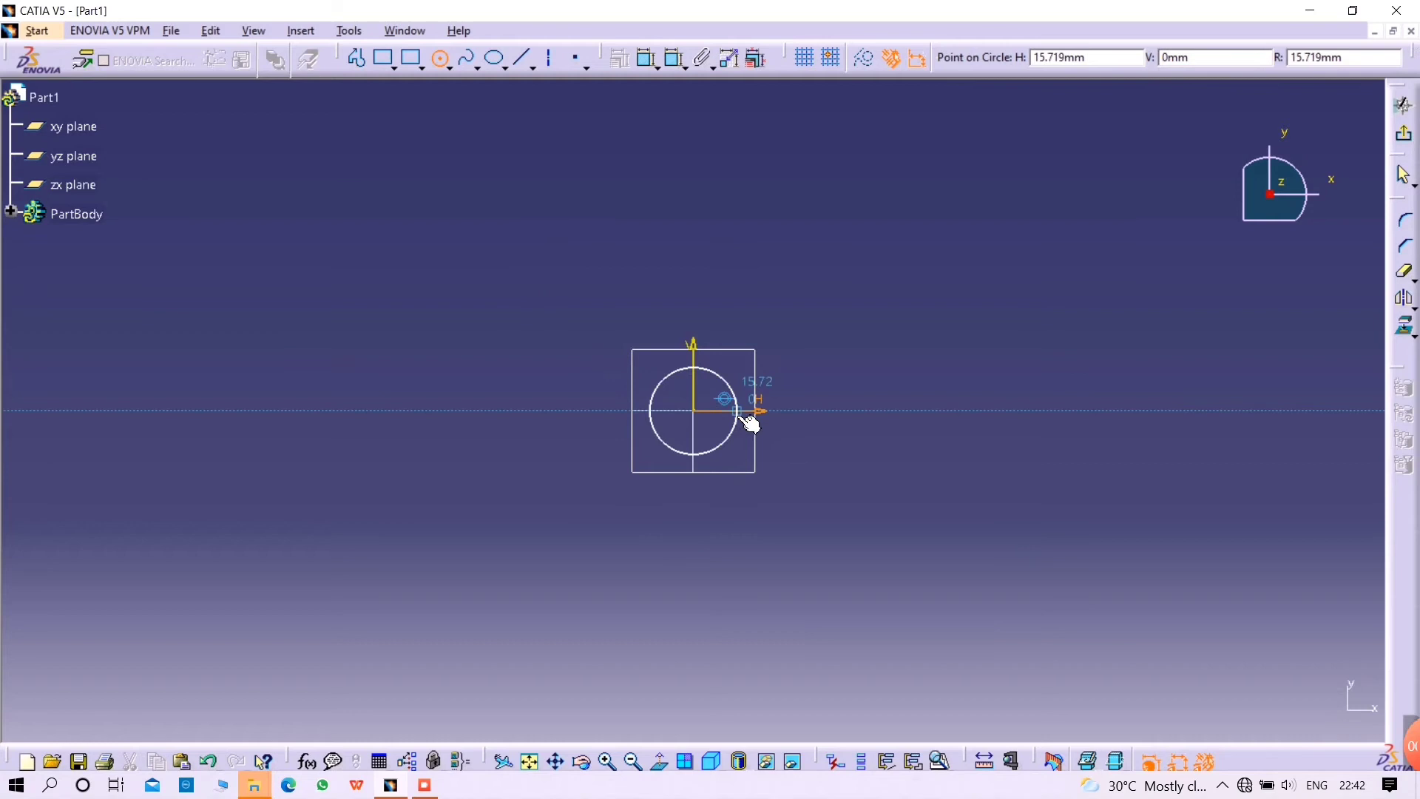
click(812, 426)
click(670, 63)
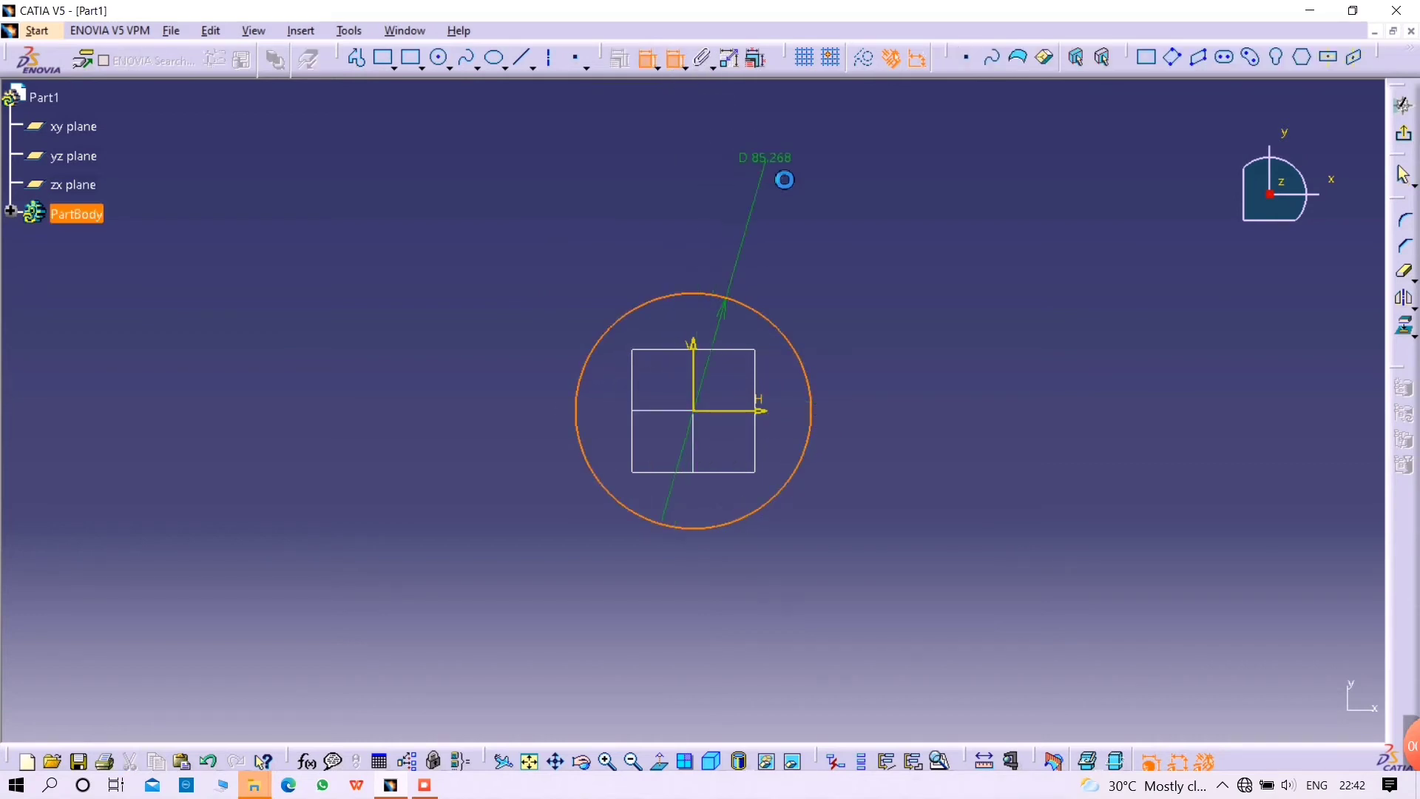
click(822, 266)
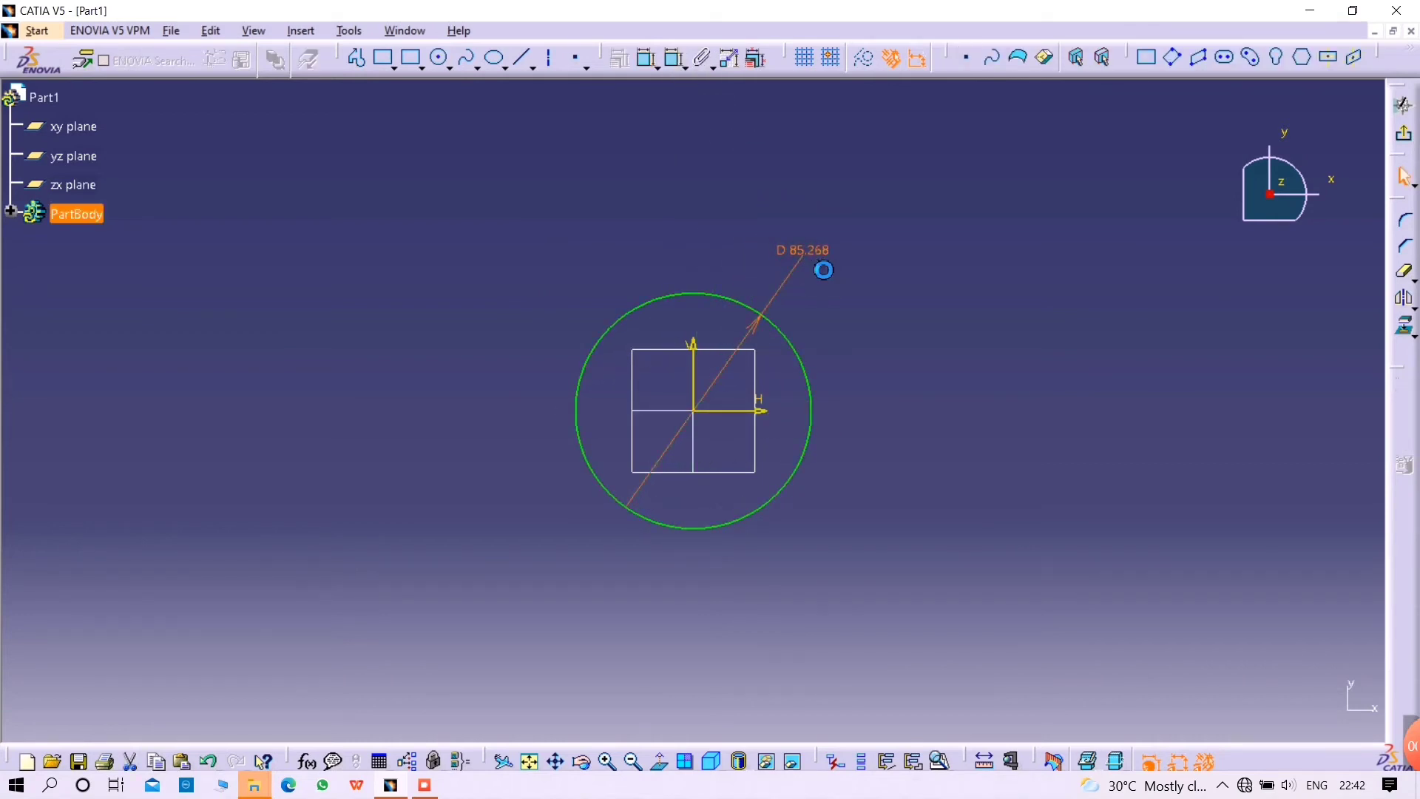
double_click(816, 261)
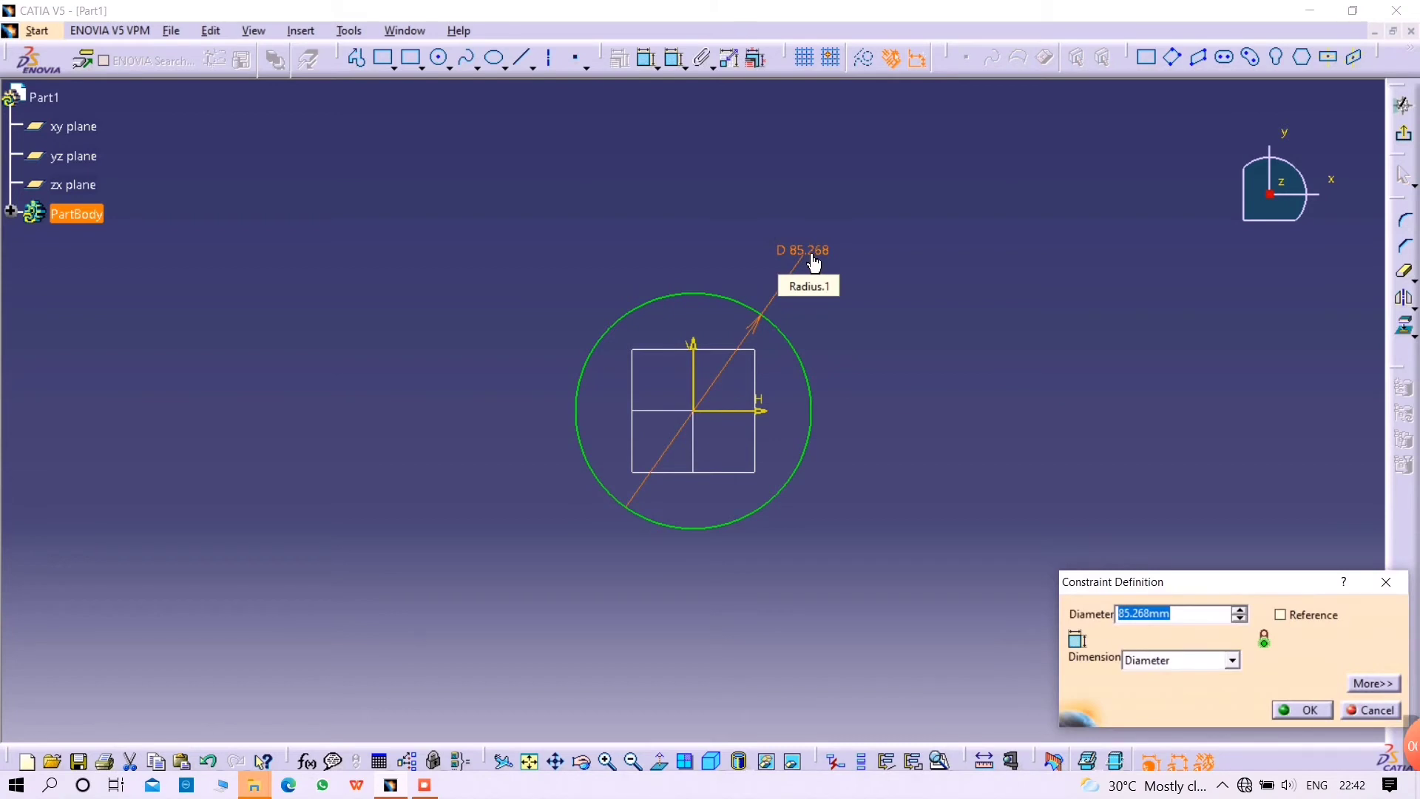
text(42)
key(Return)
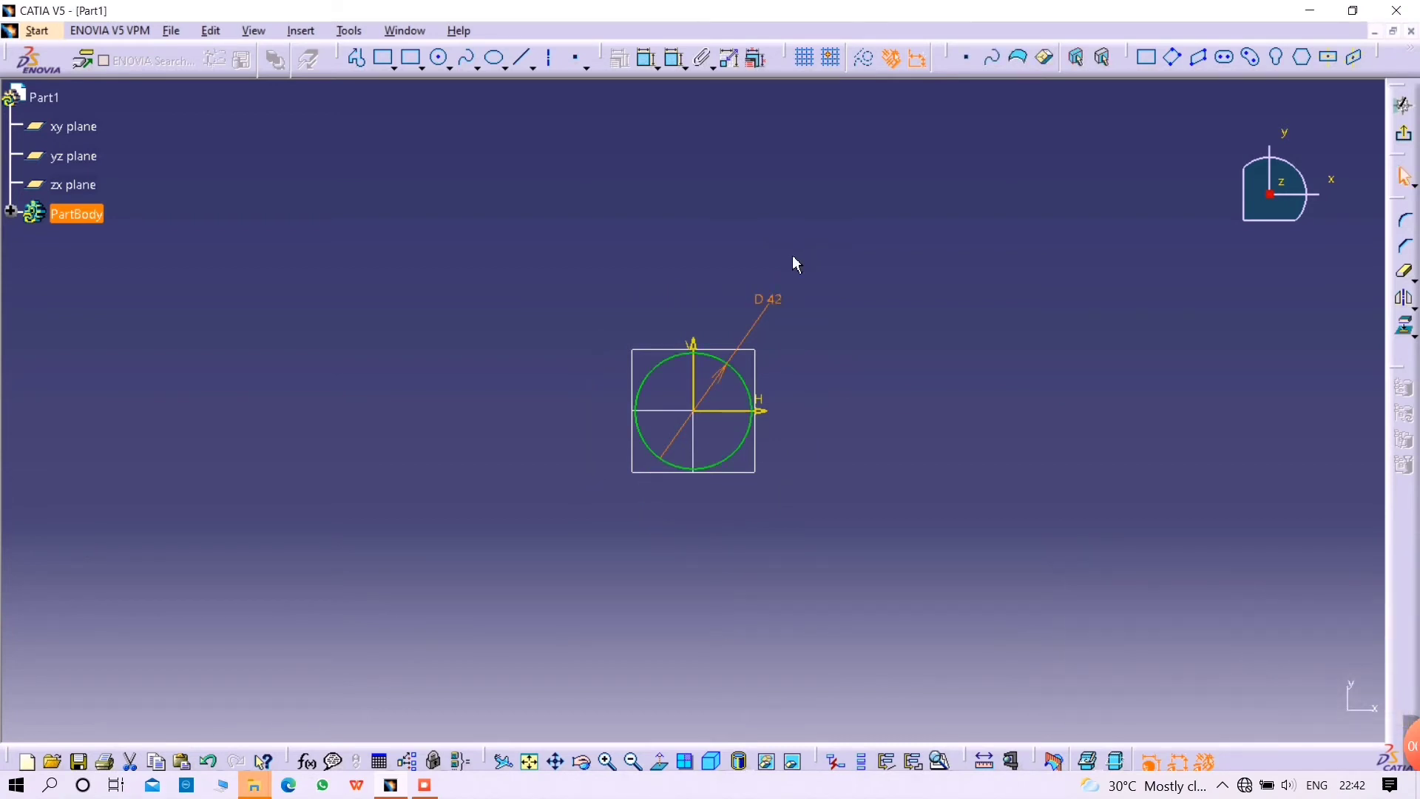
- Exit the sketch and pad the 42 mm circle to a length of 6 mm
click(1404, 135)
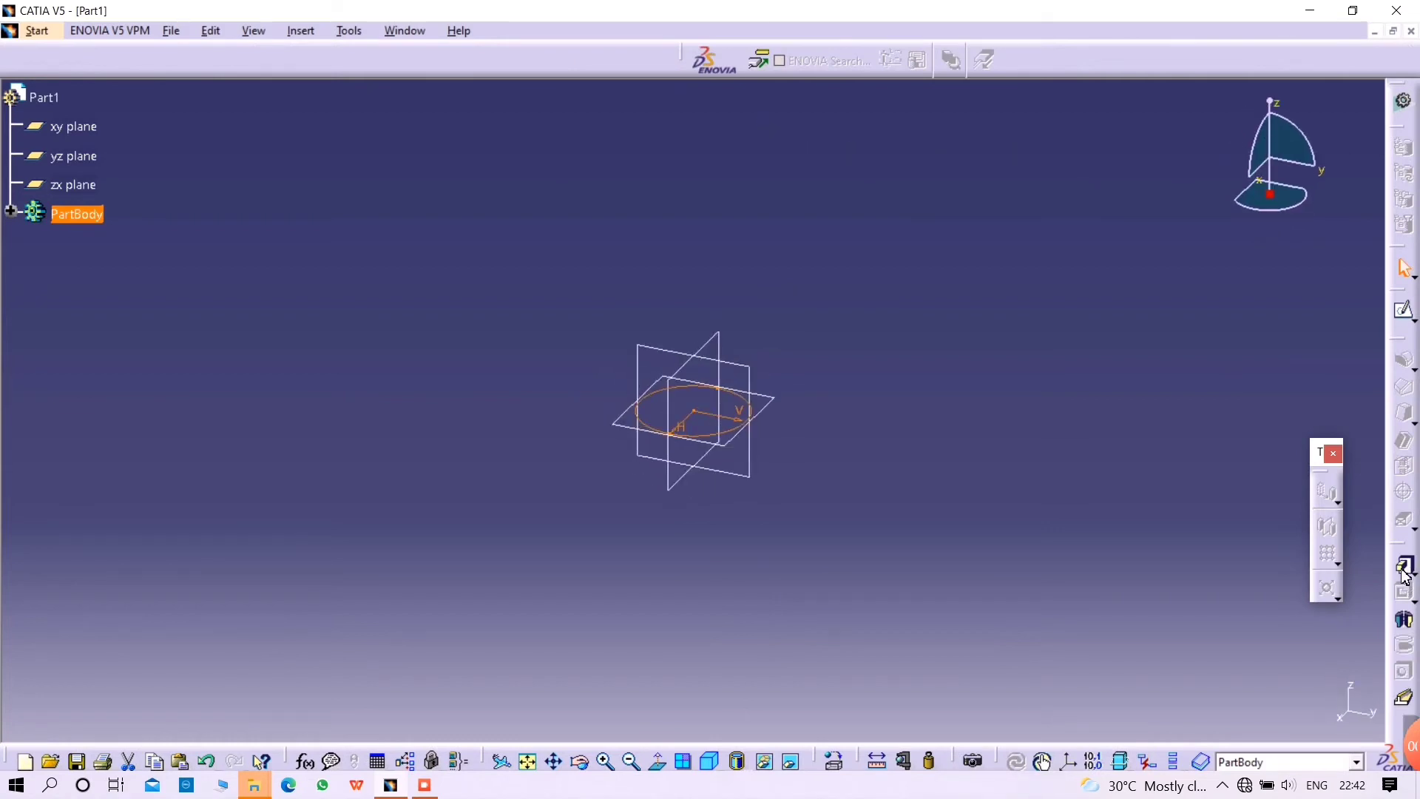
click(1405, 571)
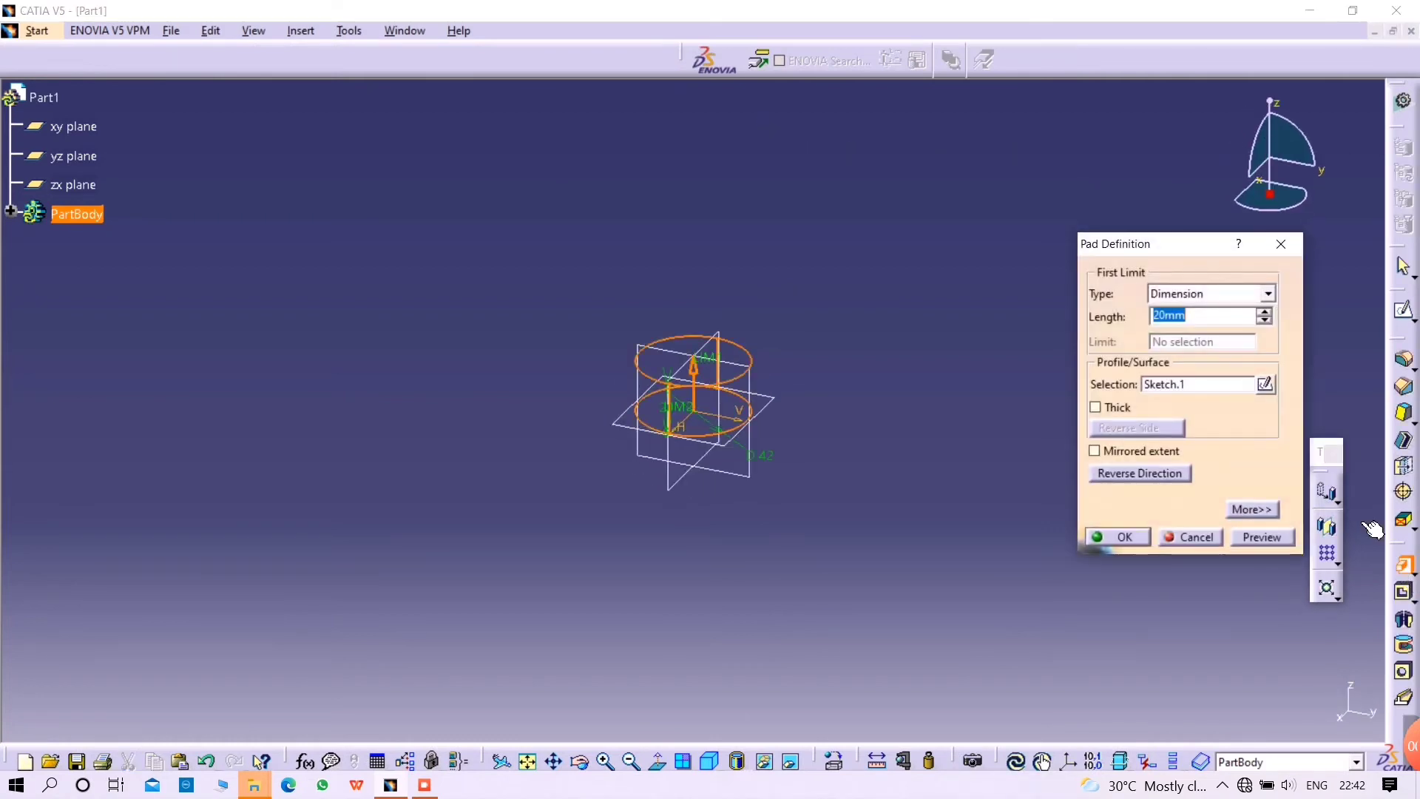
text(5)
key(Return)
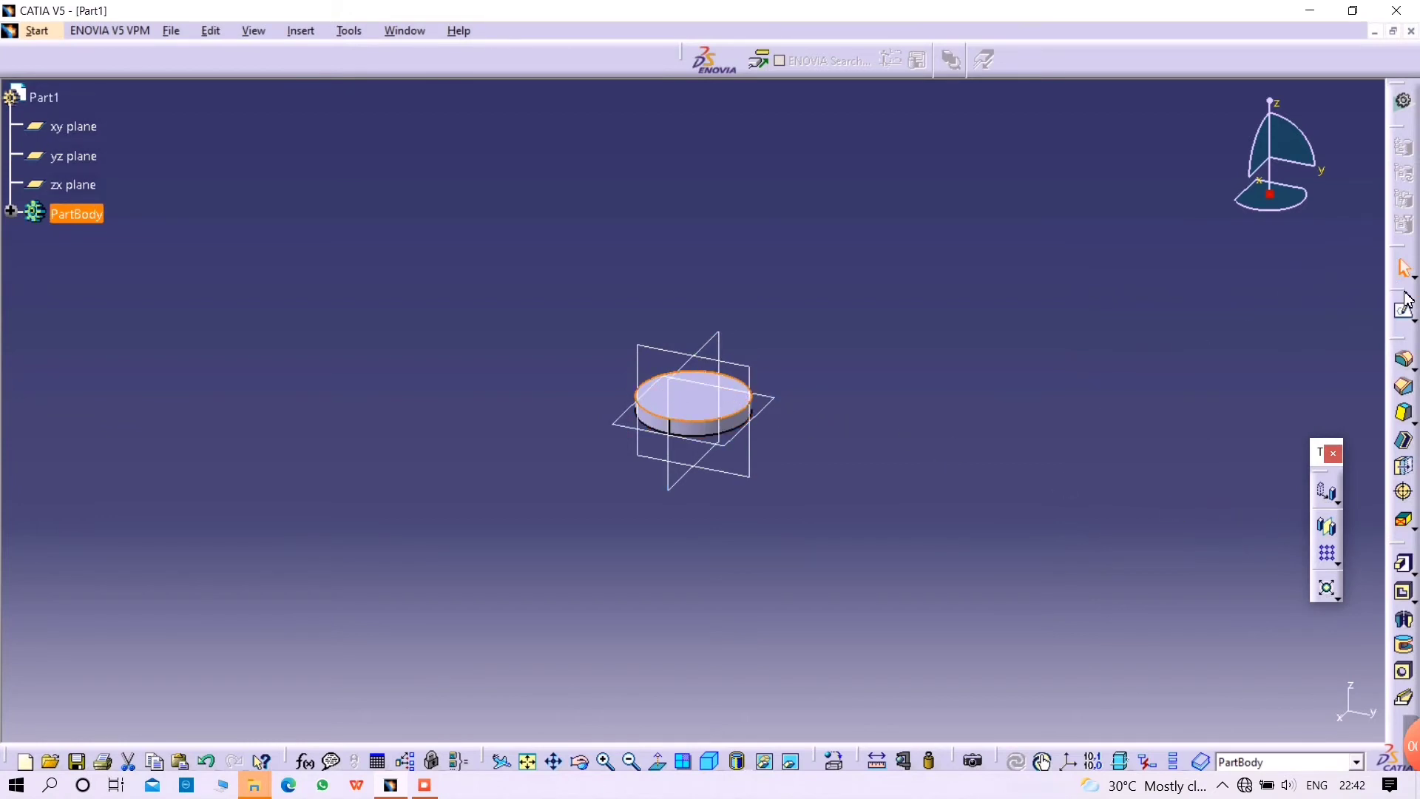
- Sketch a circle centred on the origin on the disc's upper face and set its diameter to 33 mm
click(1407, 317)
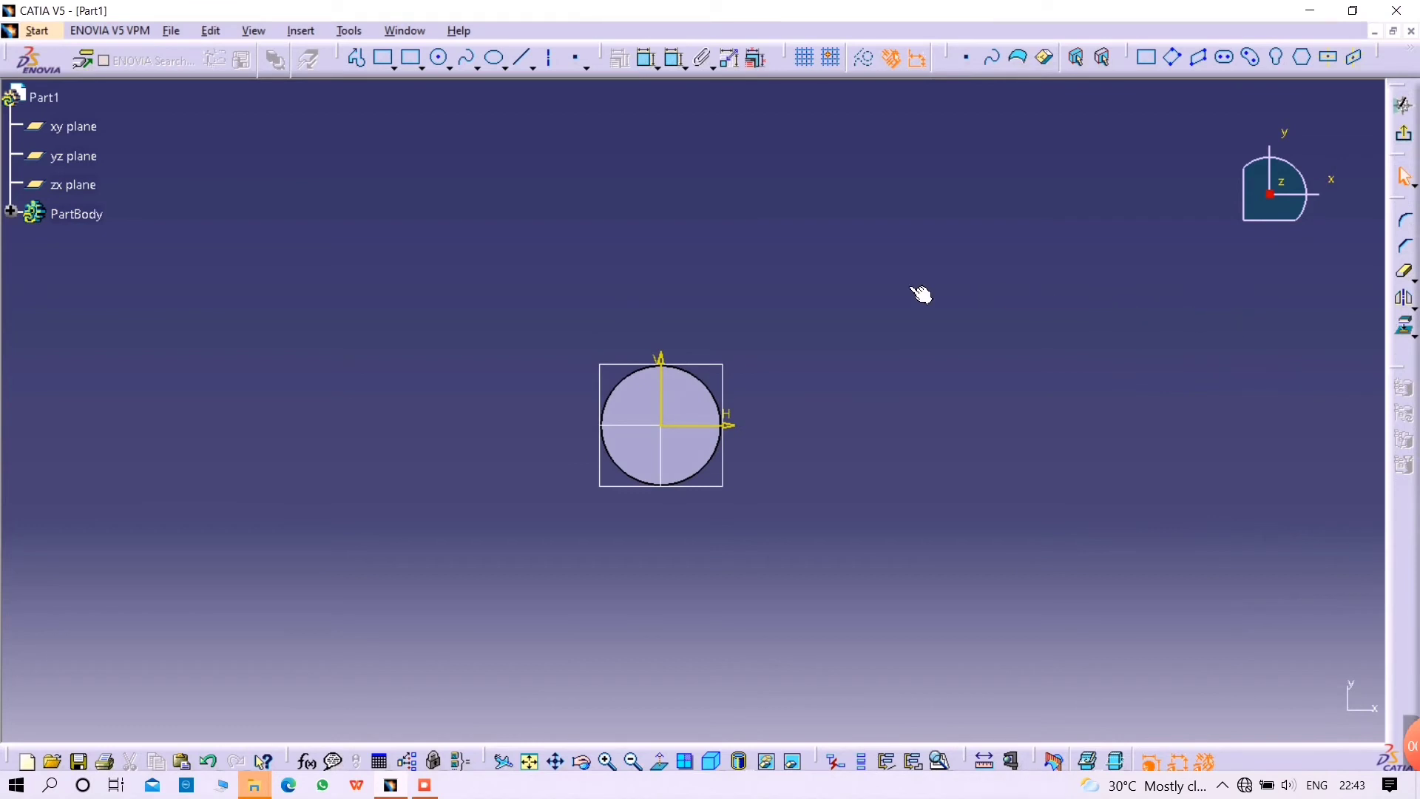
click(442, 60)
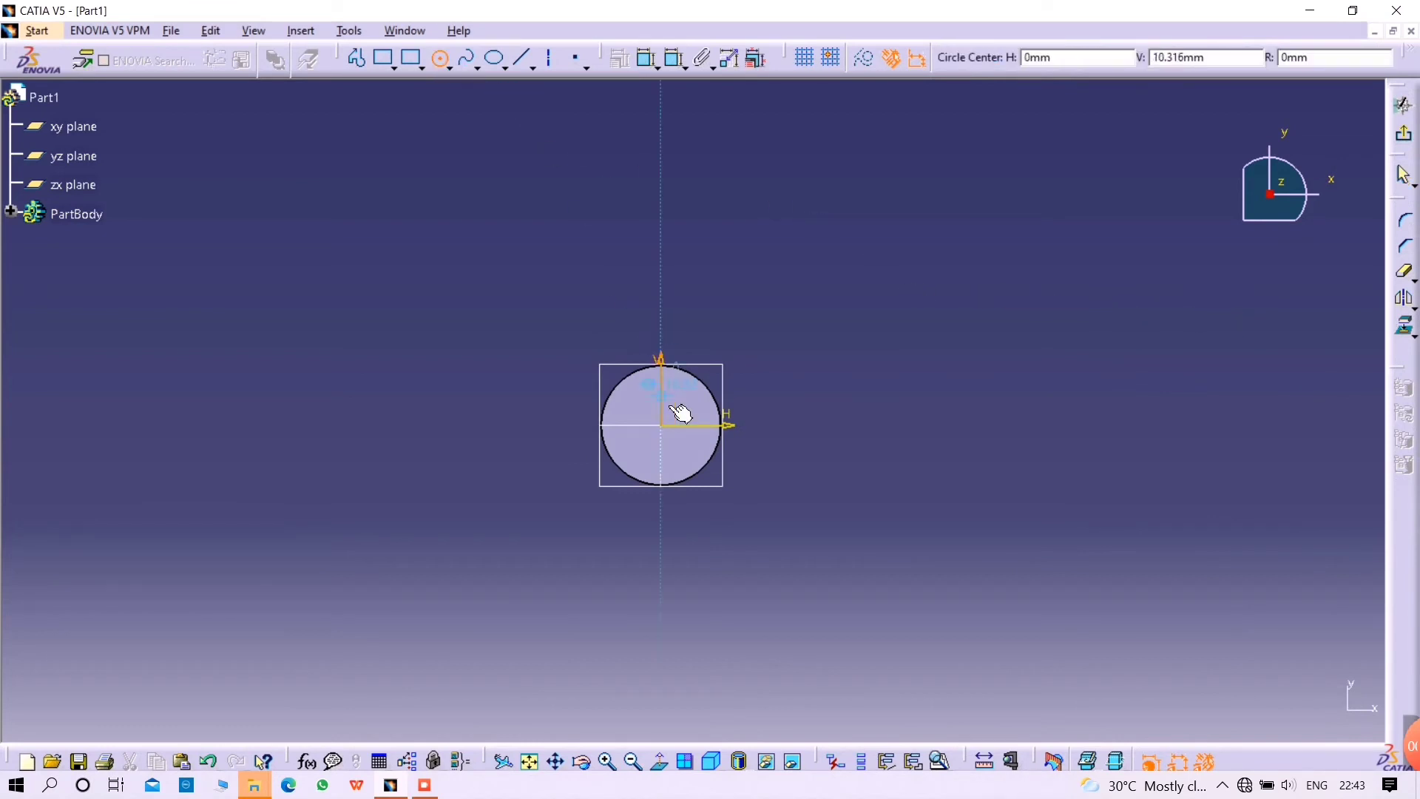
click(669, 432)
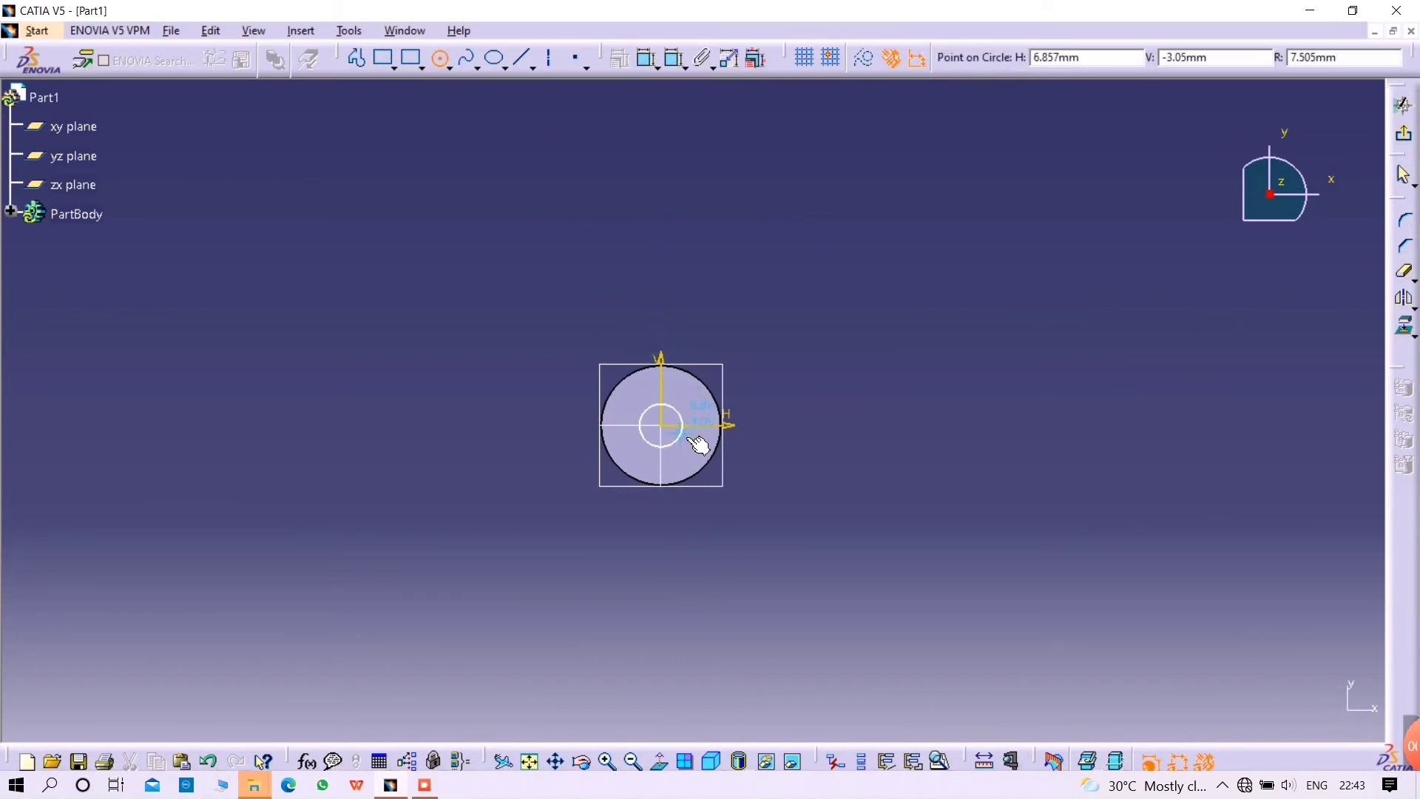
click(695, 444)
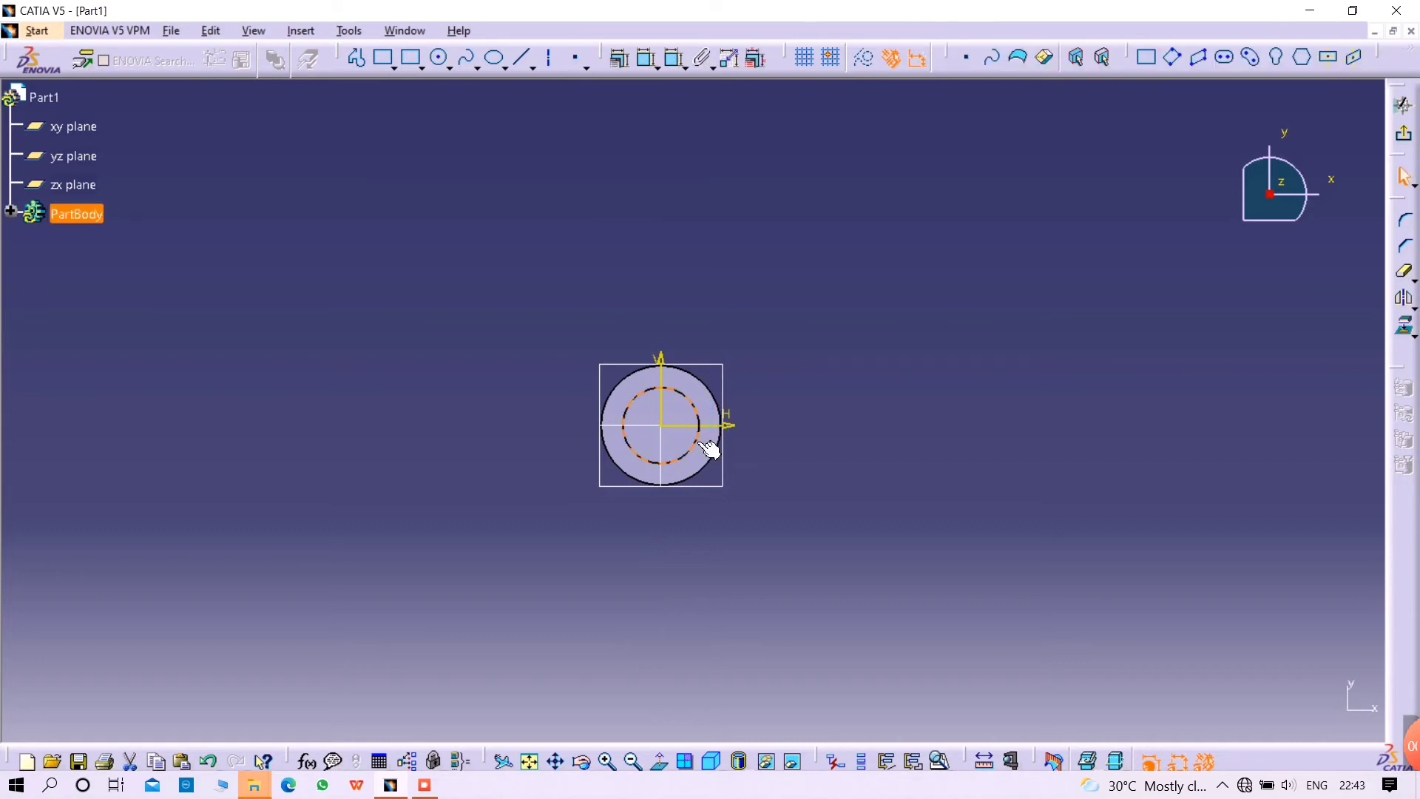
click(673, 62)
click(756, 299)
click(758, 304)
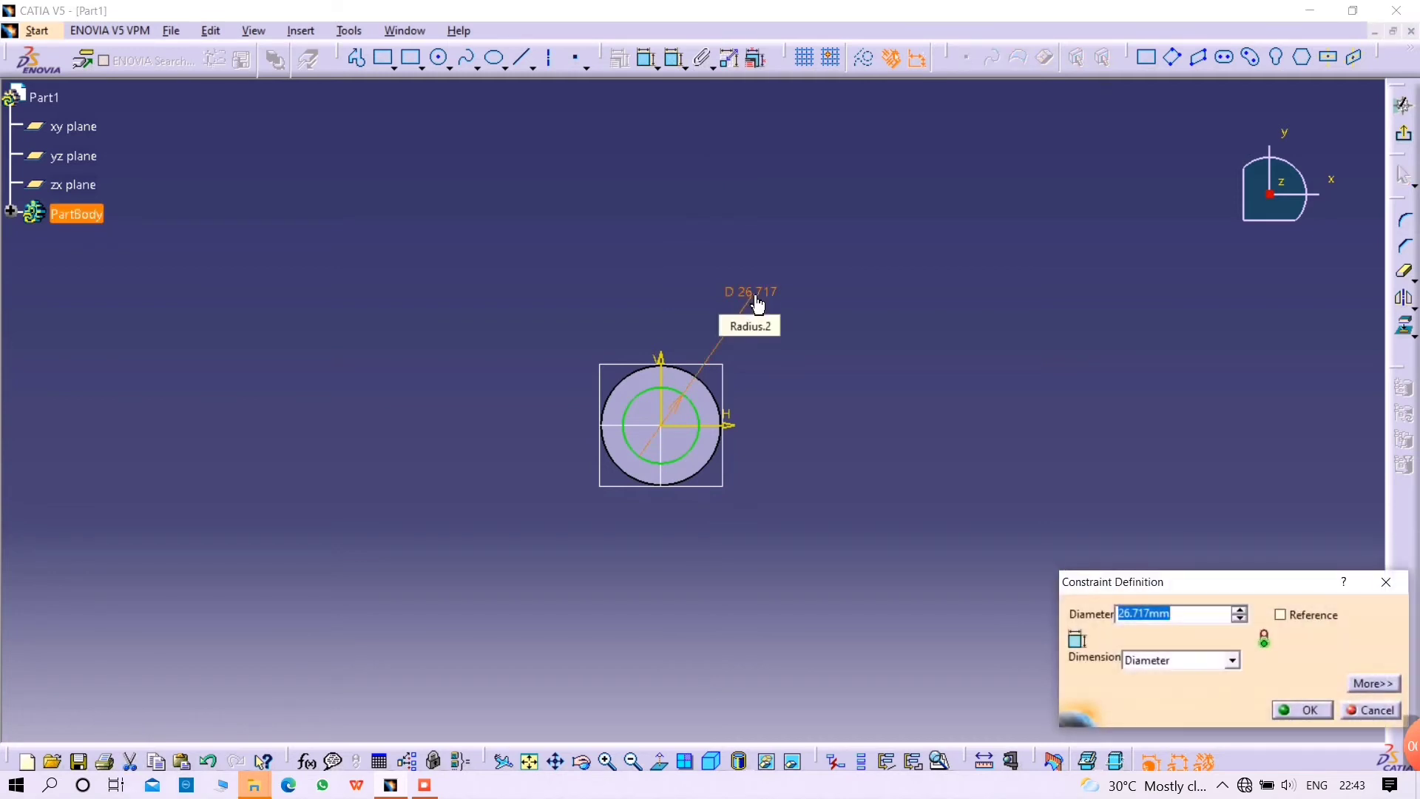
text(33)
key(Return)
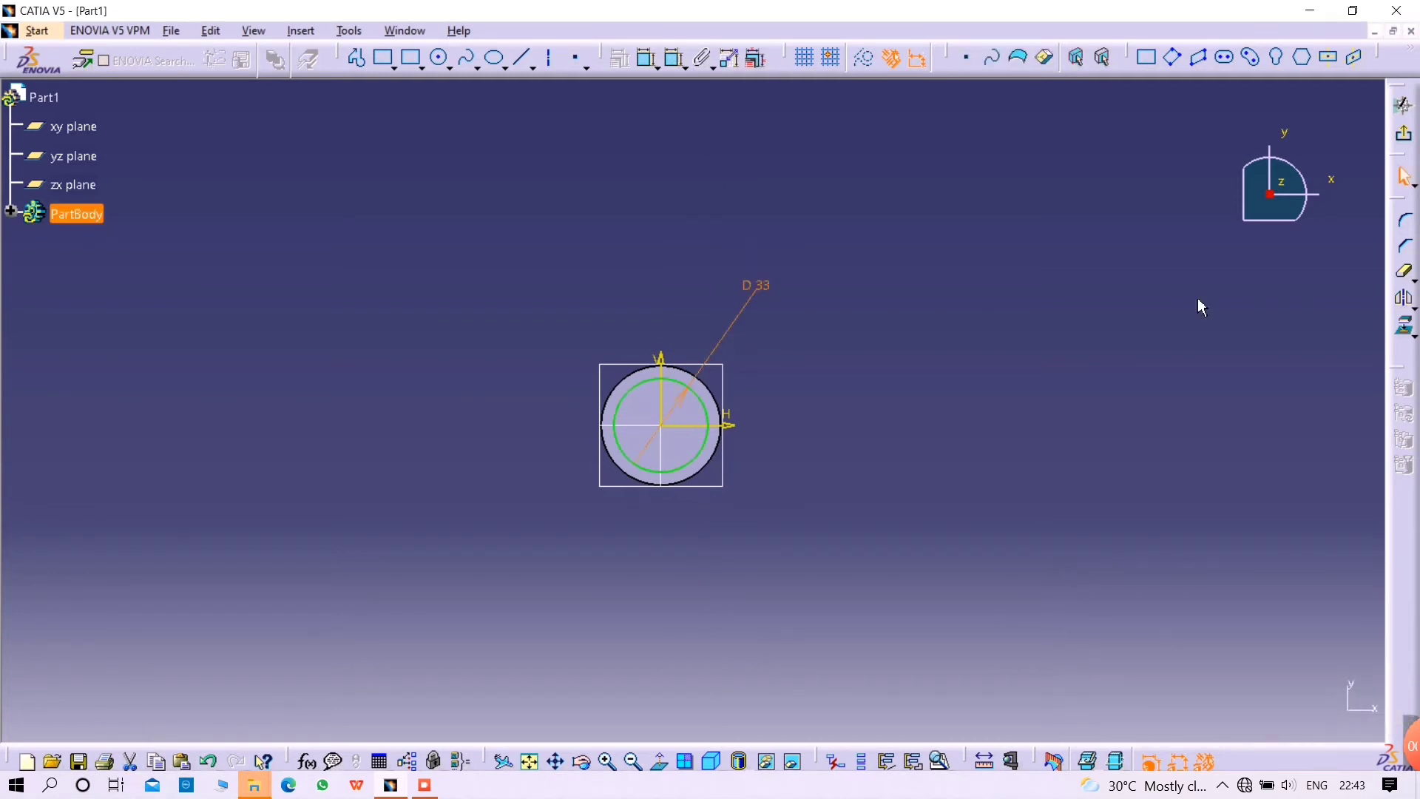
- Exit the sketch and pad the 33 mm circle to a length of 15 mm
click(1399, 170)
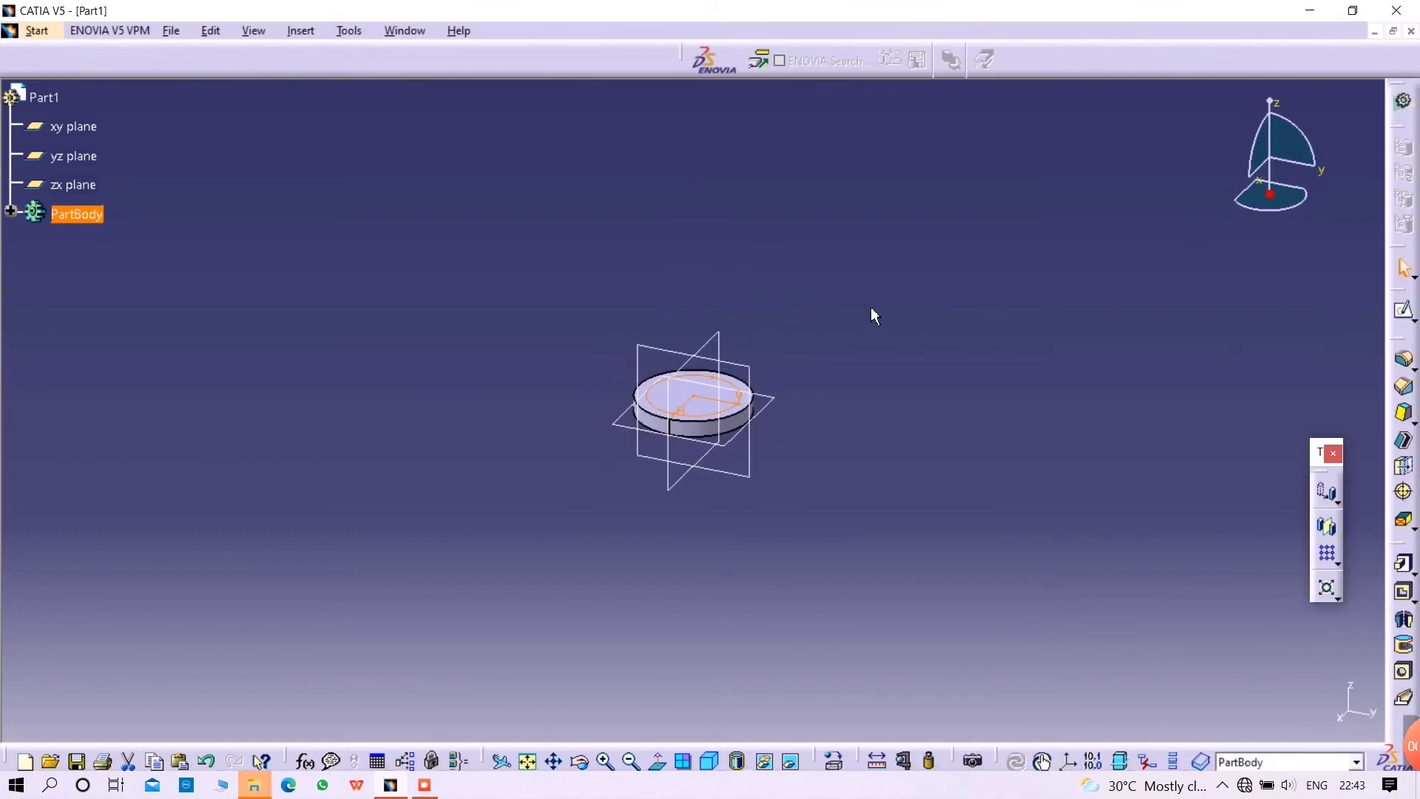
click(1405, 567)
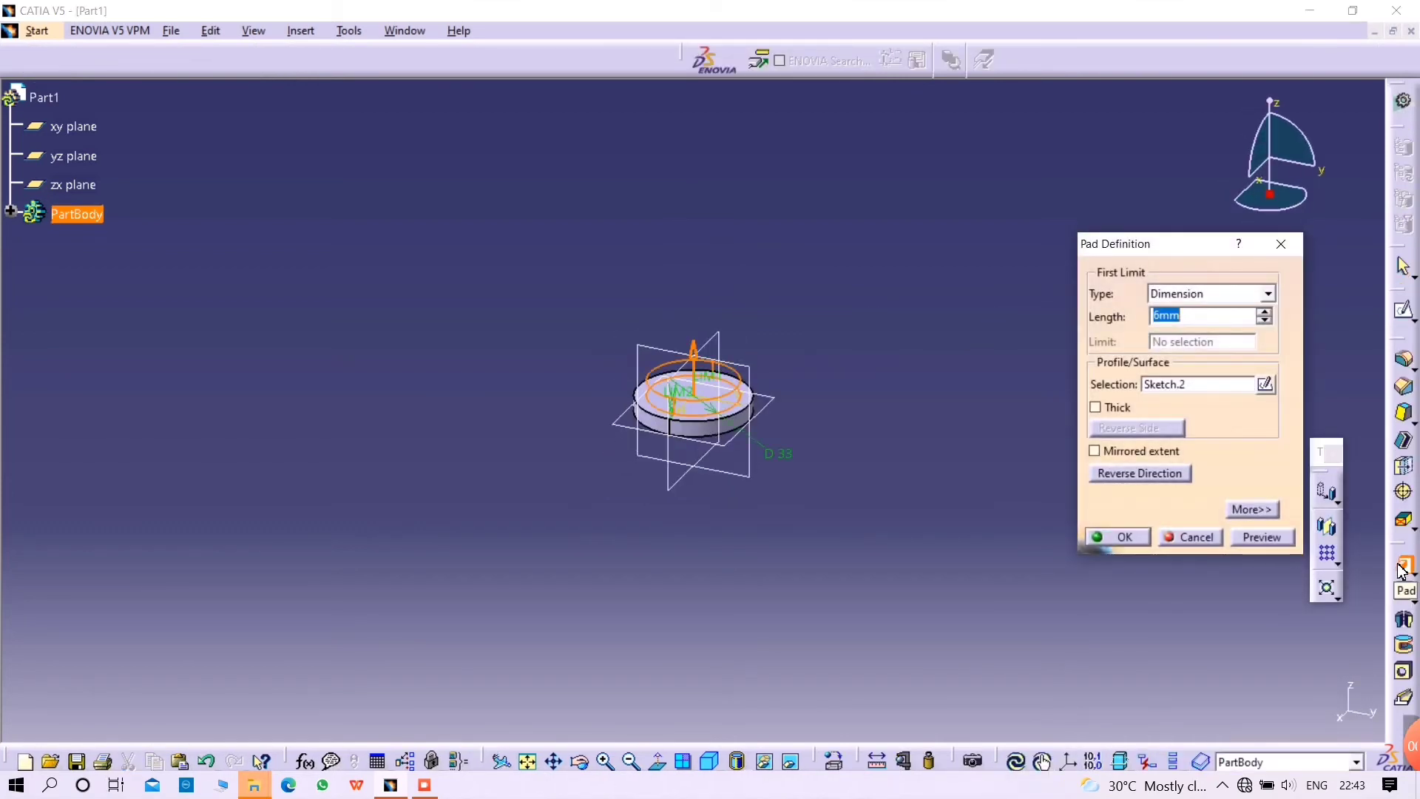
text(15)
key(Return)
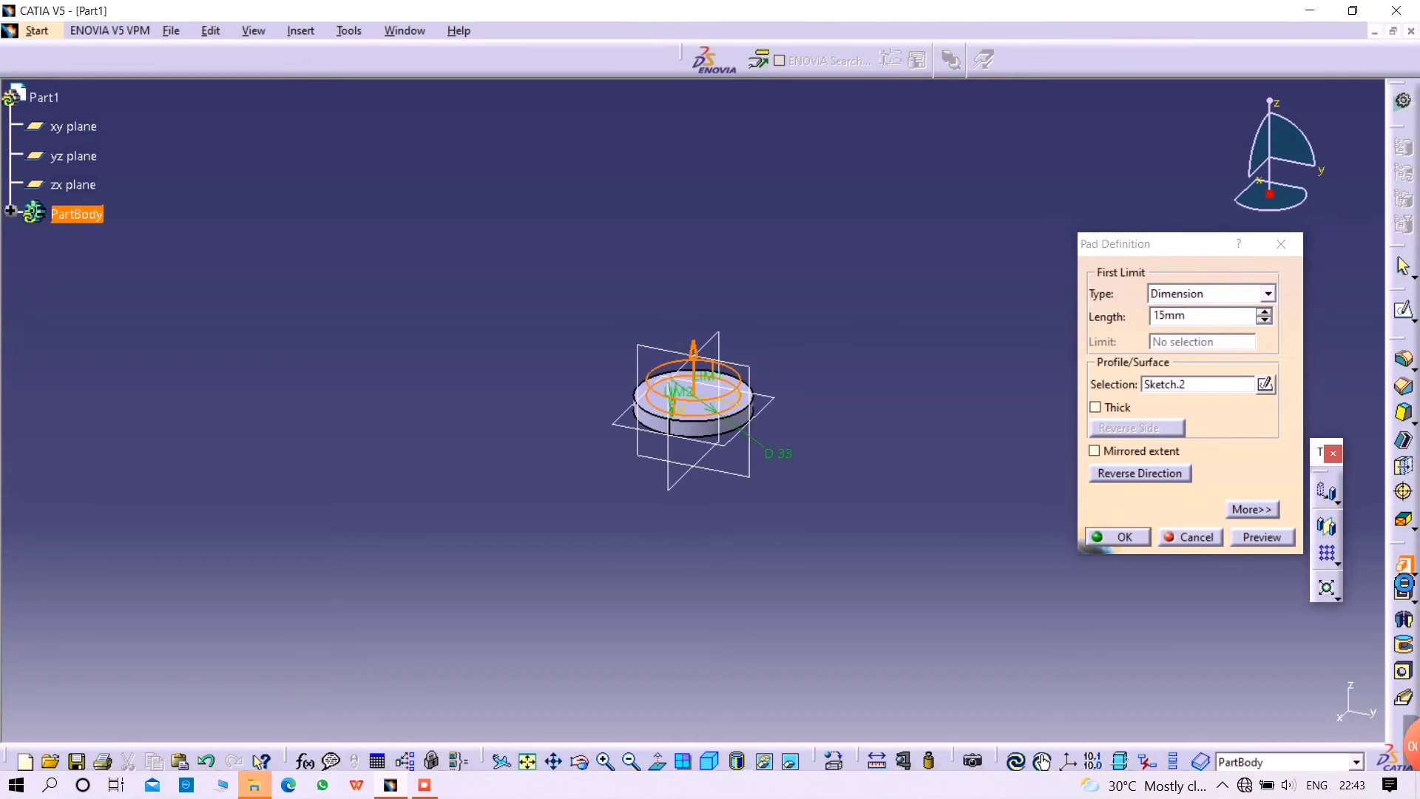
- Sketch a circle centred on the origin on the end face of the 33 mm cylinder and set its diameter to 24 mm
click(723, 362)
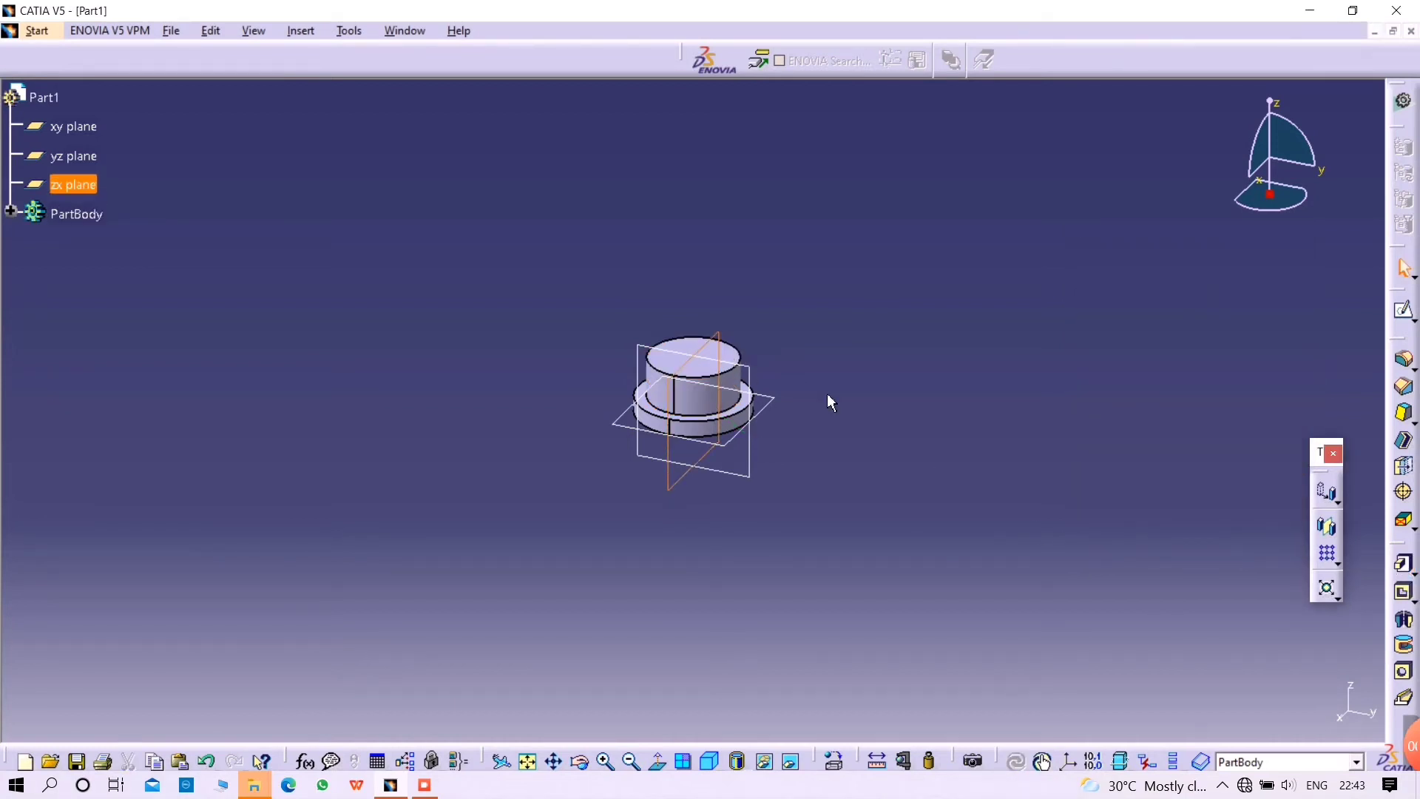
click(734, 360)
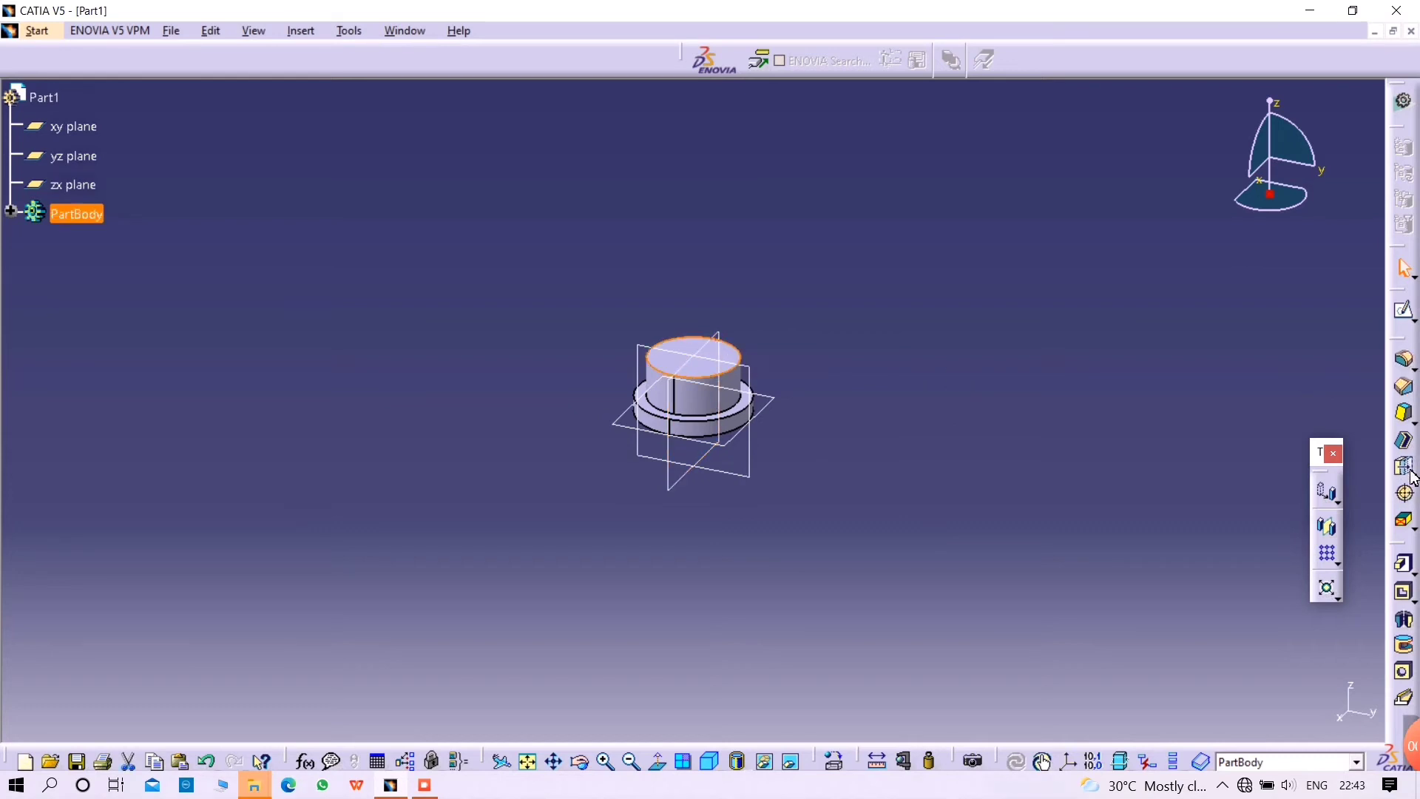
click(1404, 310)
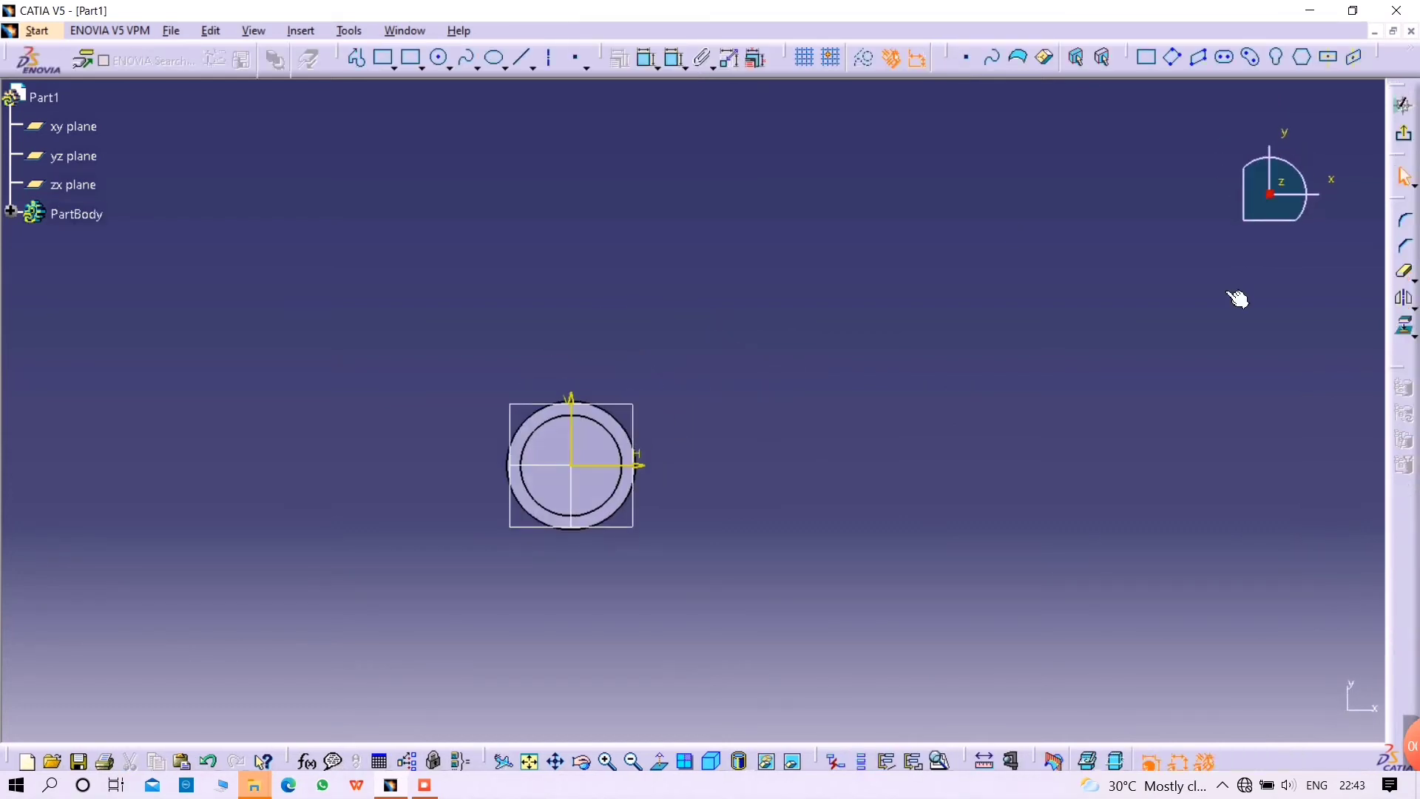
click(440, 58)
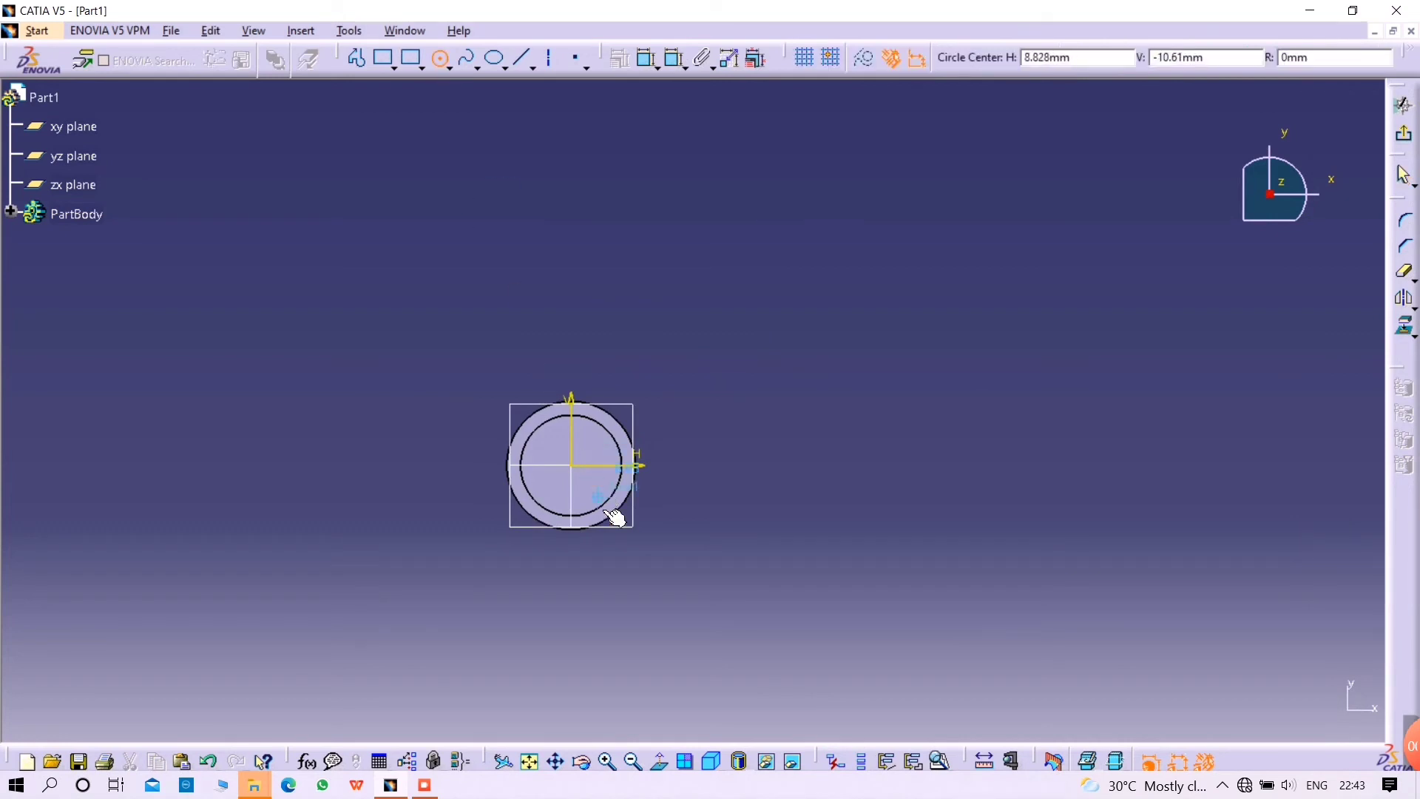
click(577, 470)
click(618, 483)
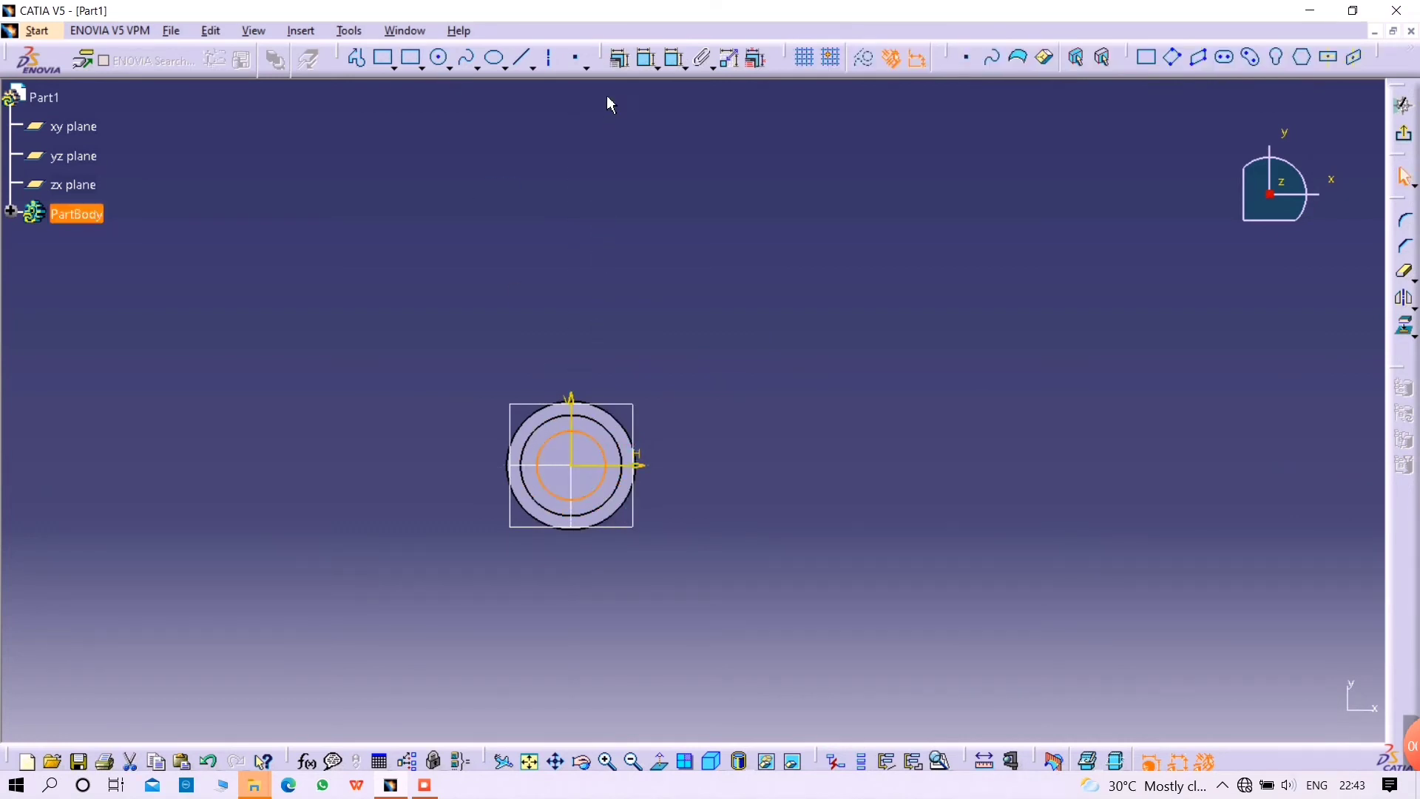
click(633, 62)
click(596, 441)
click(702, 317)
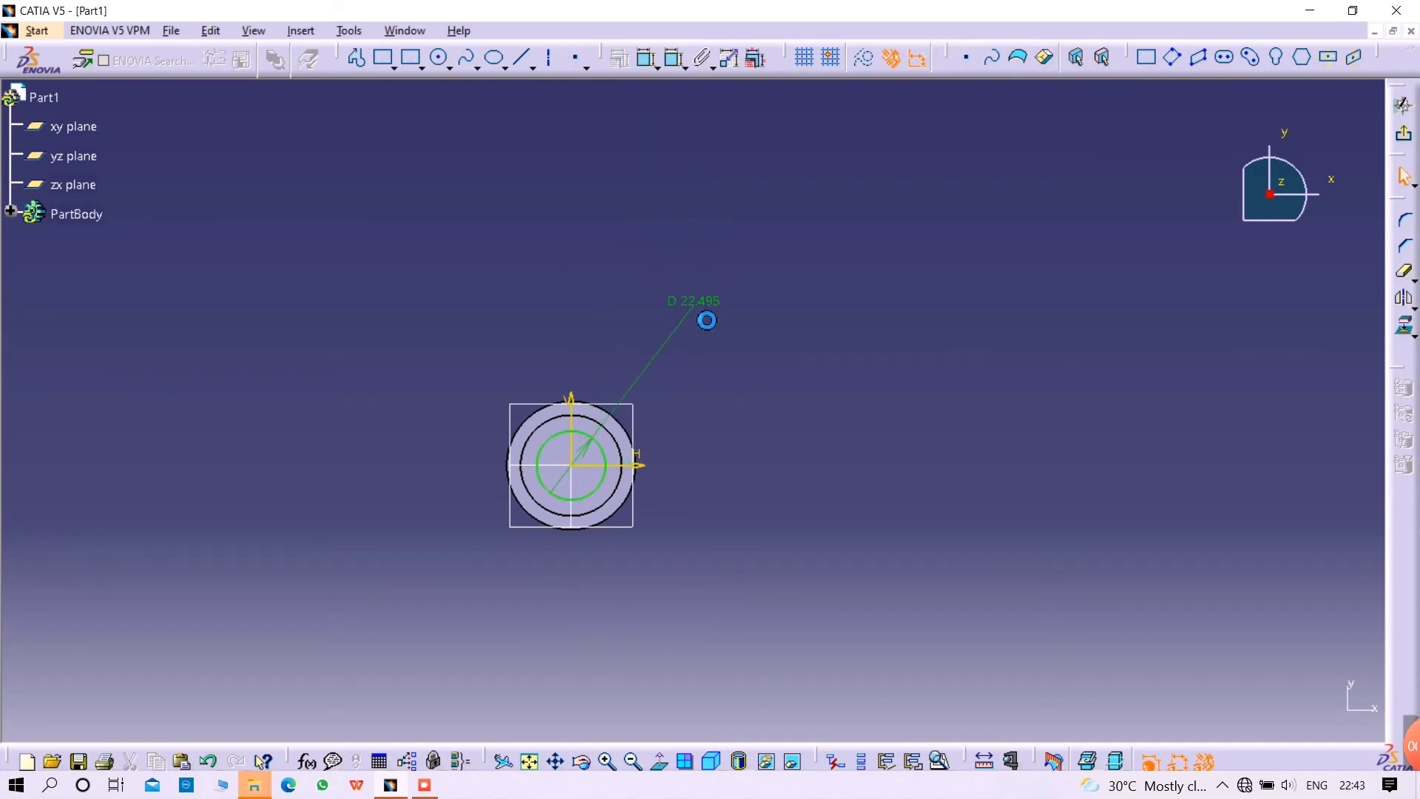
double_click(702, 316)
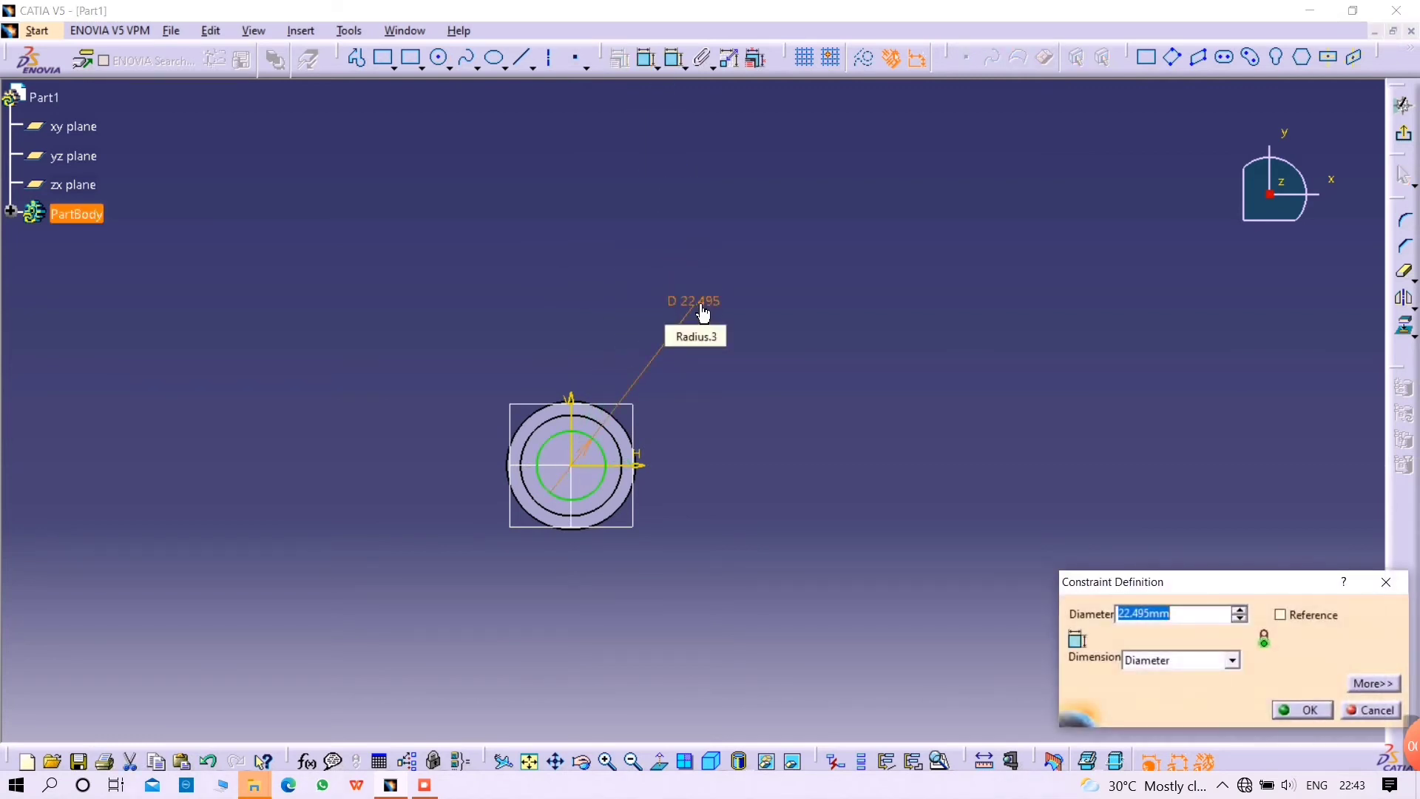
text(24)
key(Return)
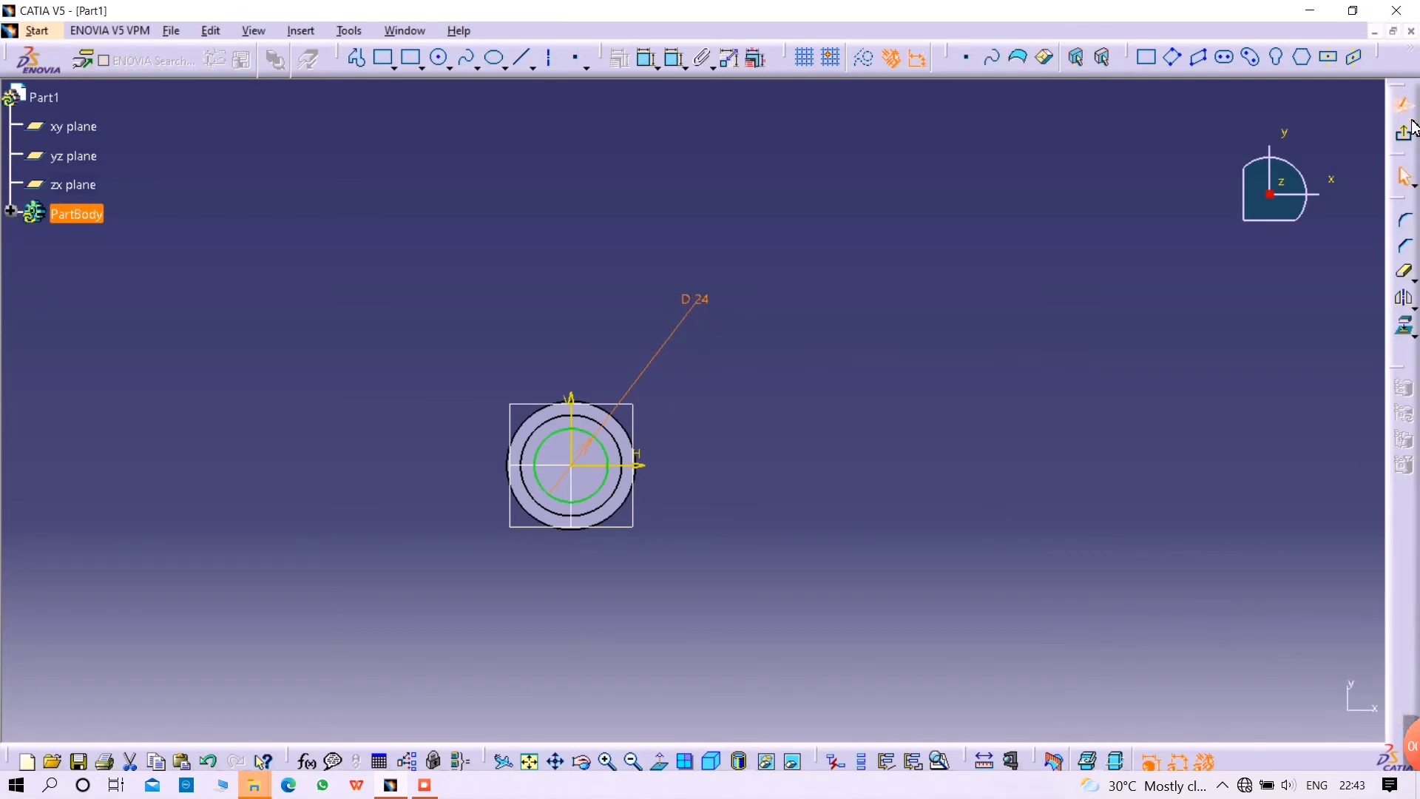
- Exit the sketch and pocket the 24 mm circle through the whole bush with the Up to last limit
click(1403, 134)
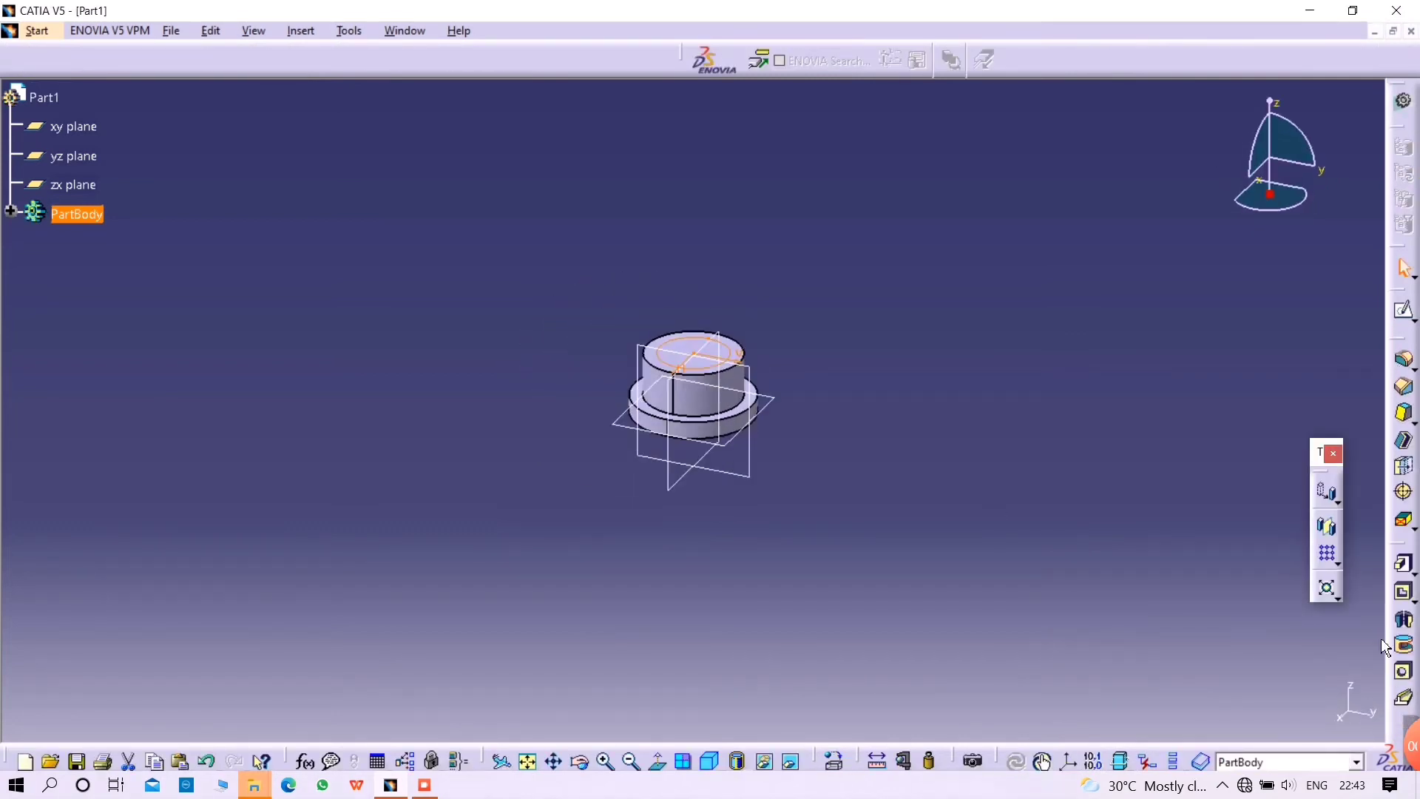
click(1403, 592)
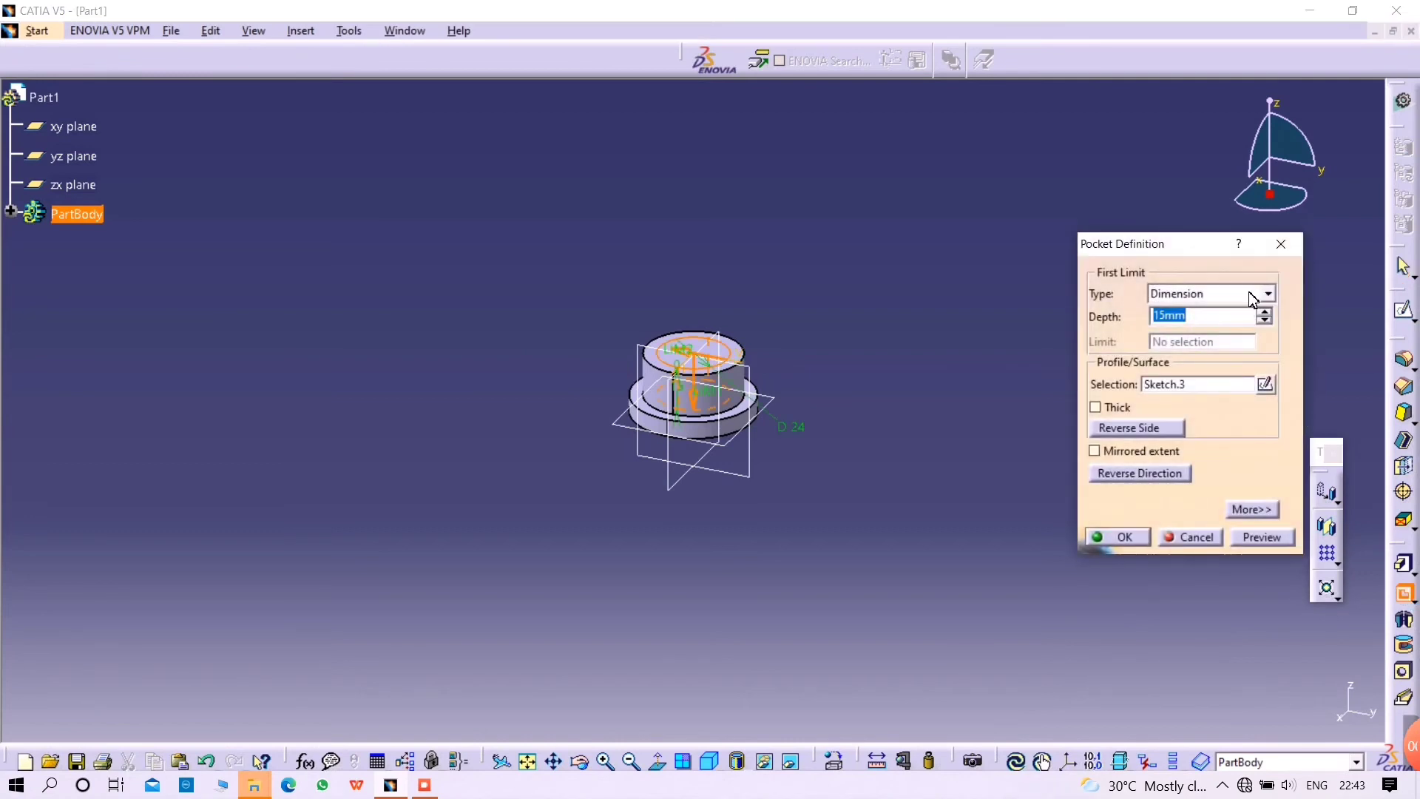
click(1269, 296)
click(1207, 336)
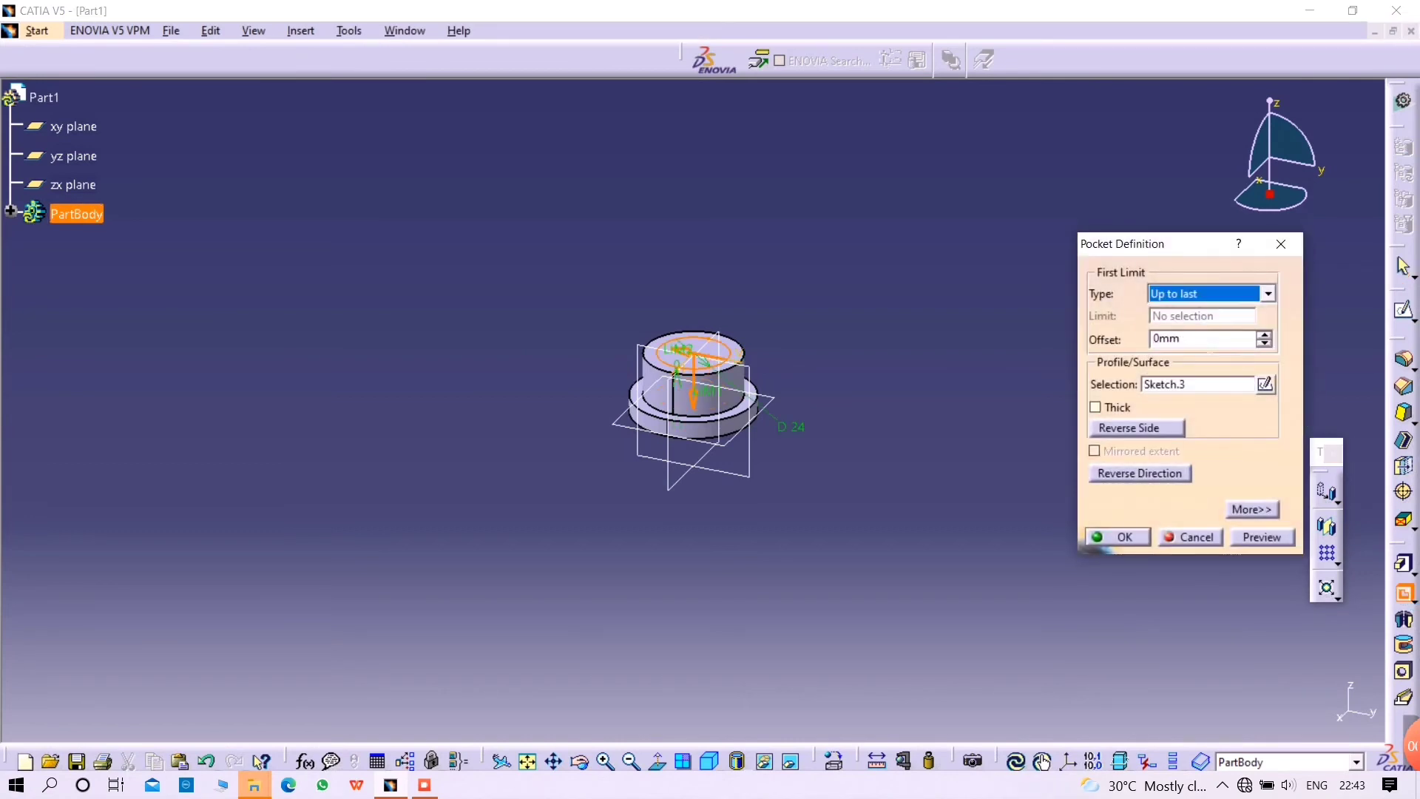
click(1100, 537)
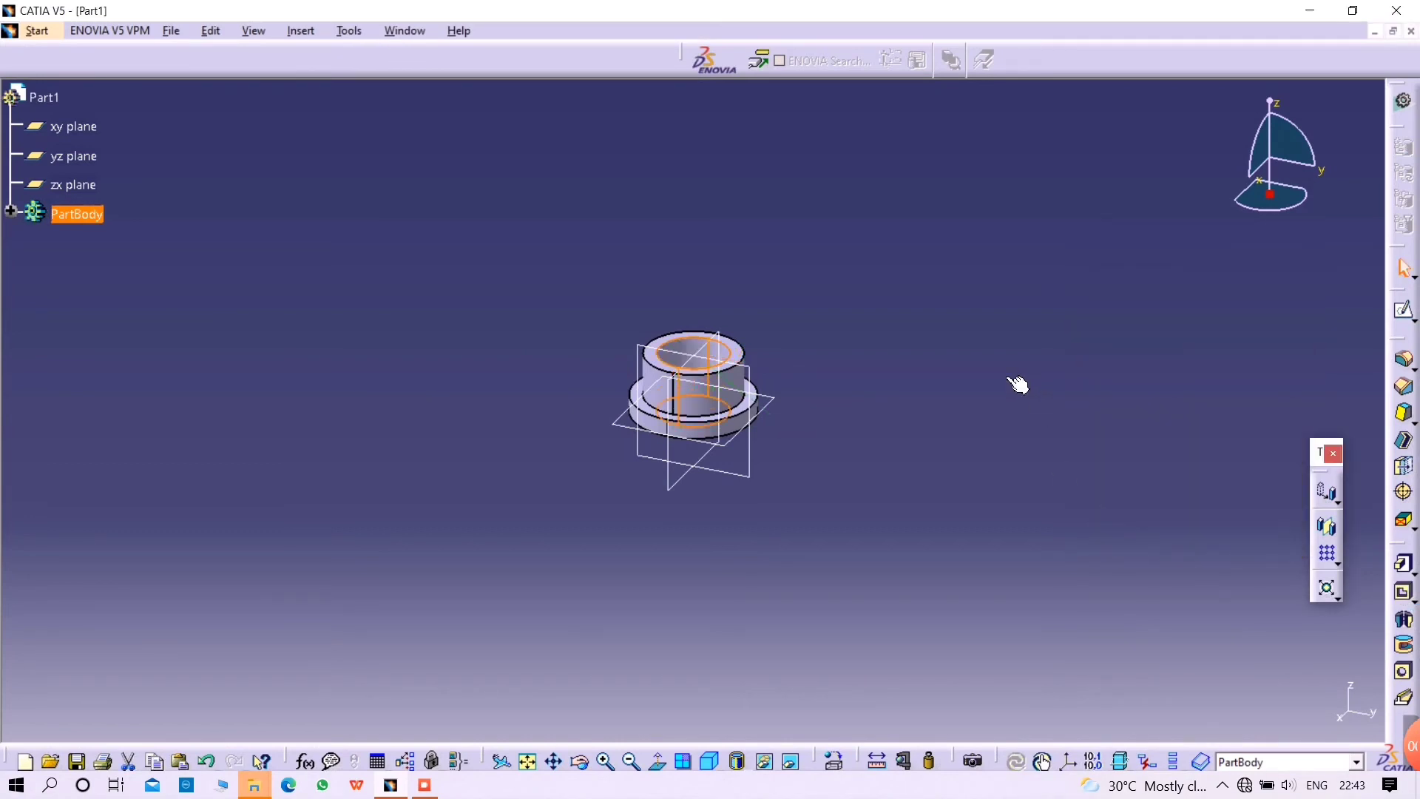
- Chamfer the bore's edge on the flange face with a 3 mm length and a 15-degree angle, using the reversed direction
middle_drag(936, 521, 583, 237)
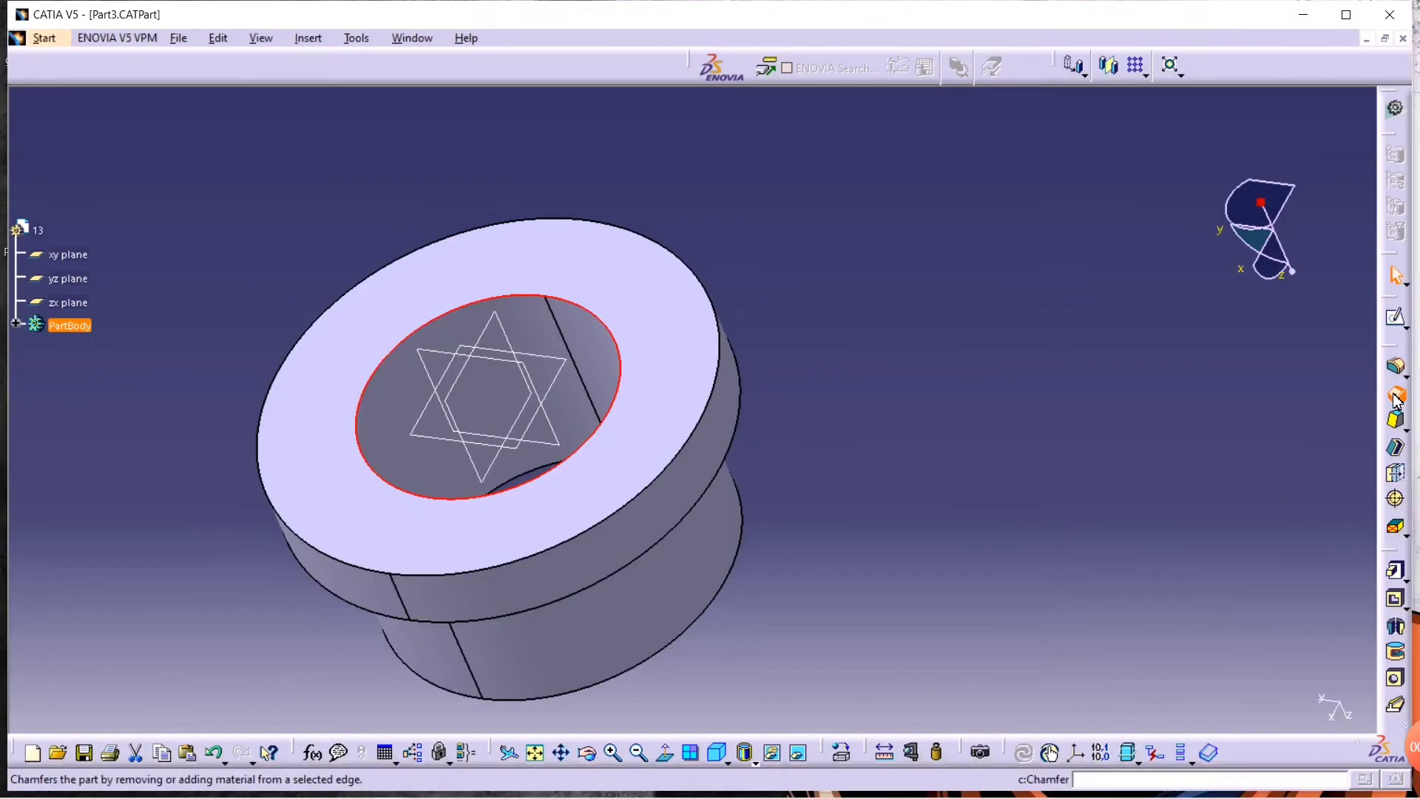
click(1395, 394)
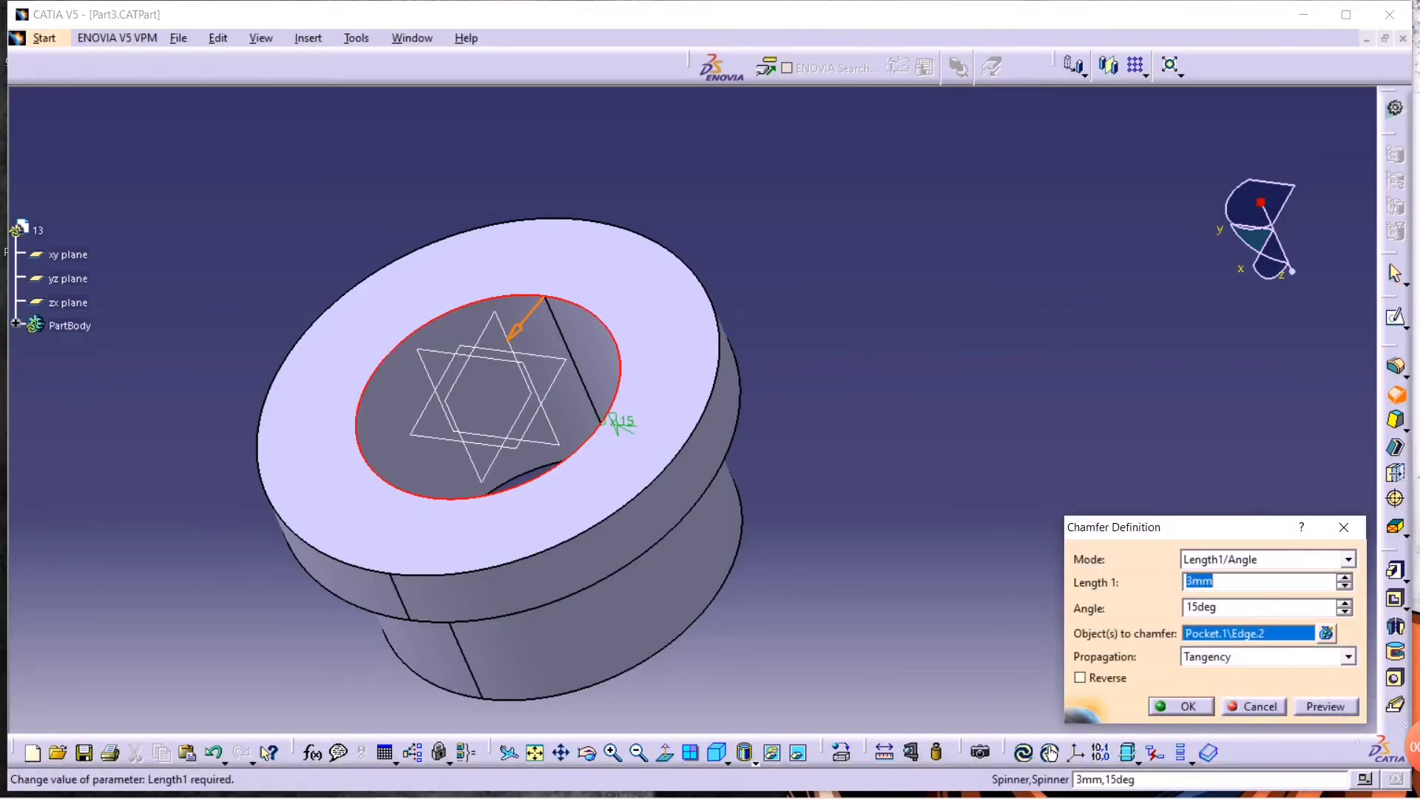
click(1102, 679)
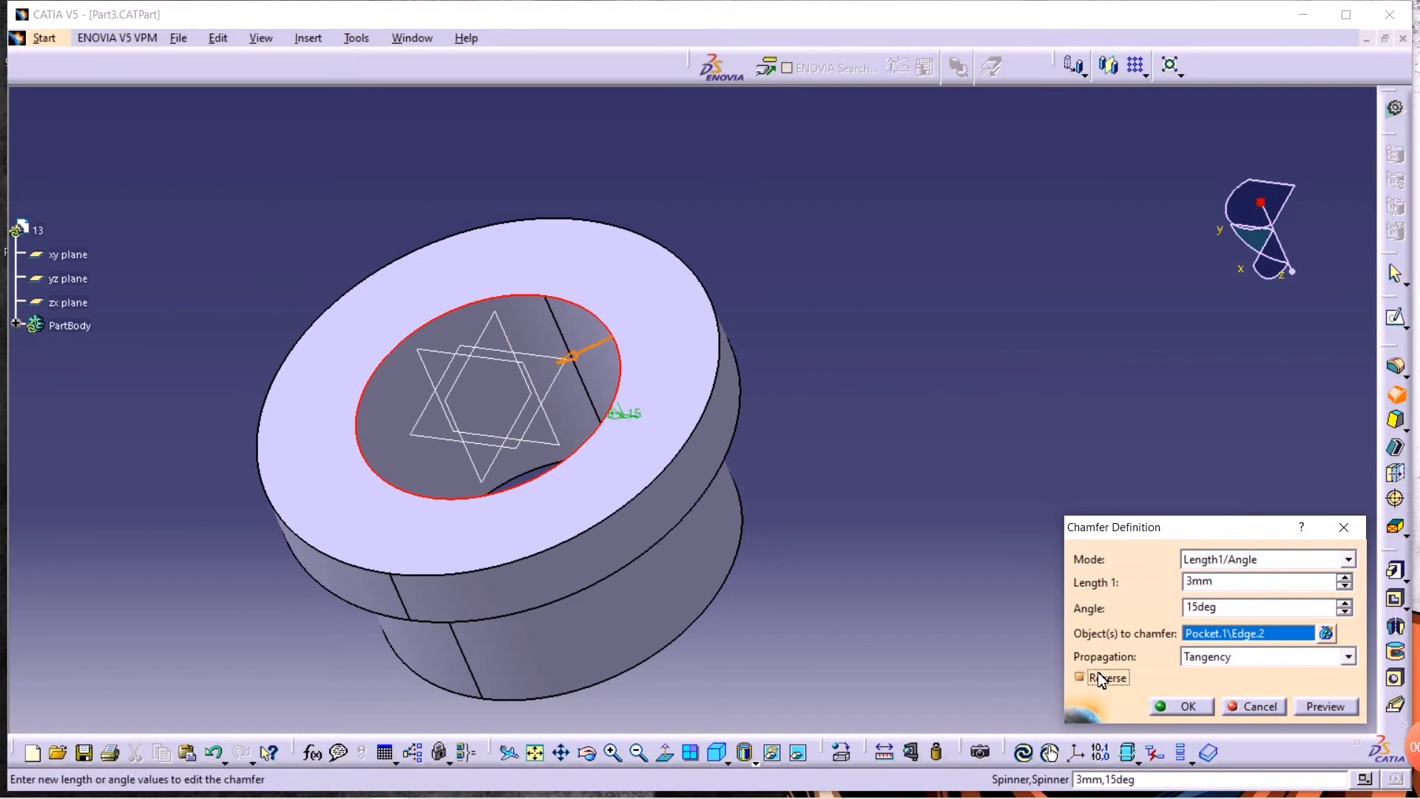
click(1188, 706)
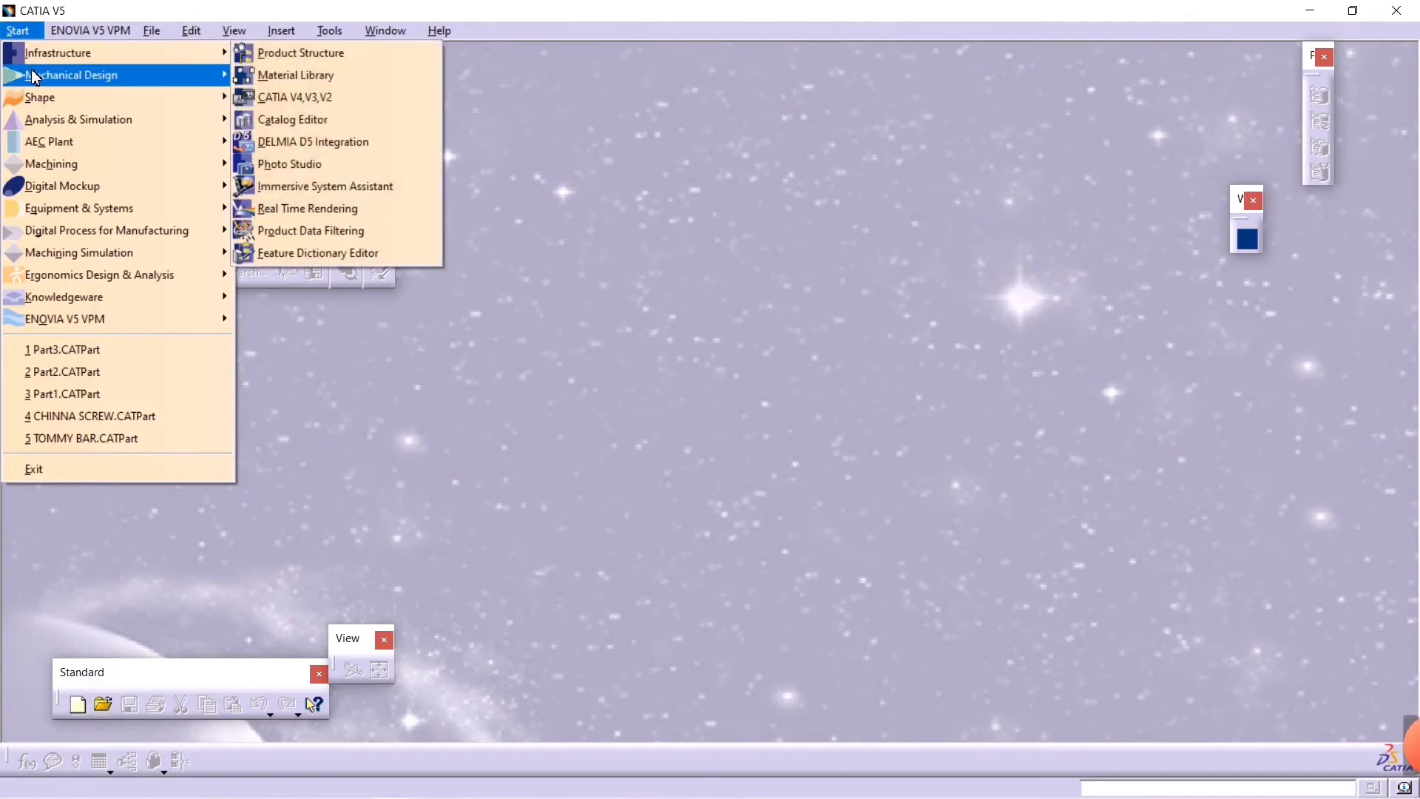
- Create a new part in the Part Design workbench and open a sketch on the yz plane
mouse_move(37, 77)
click(244, 75)
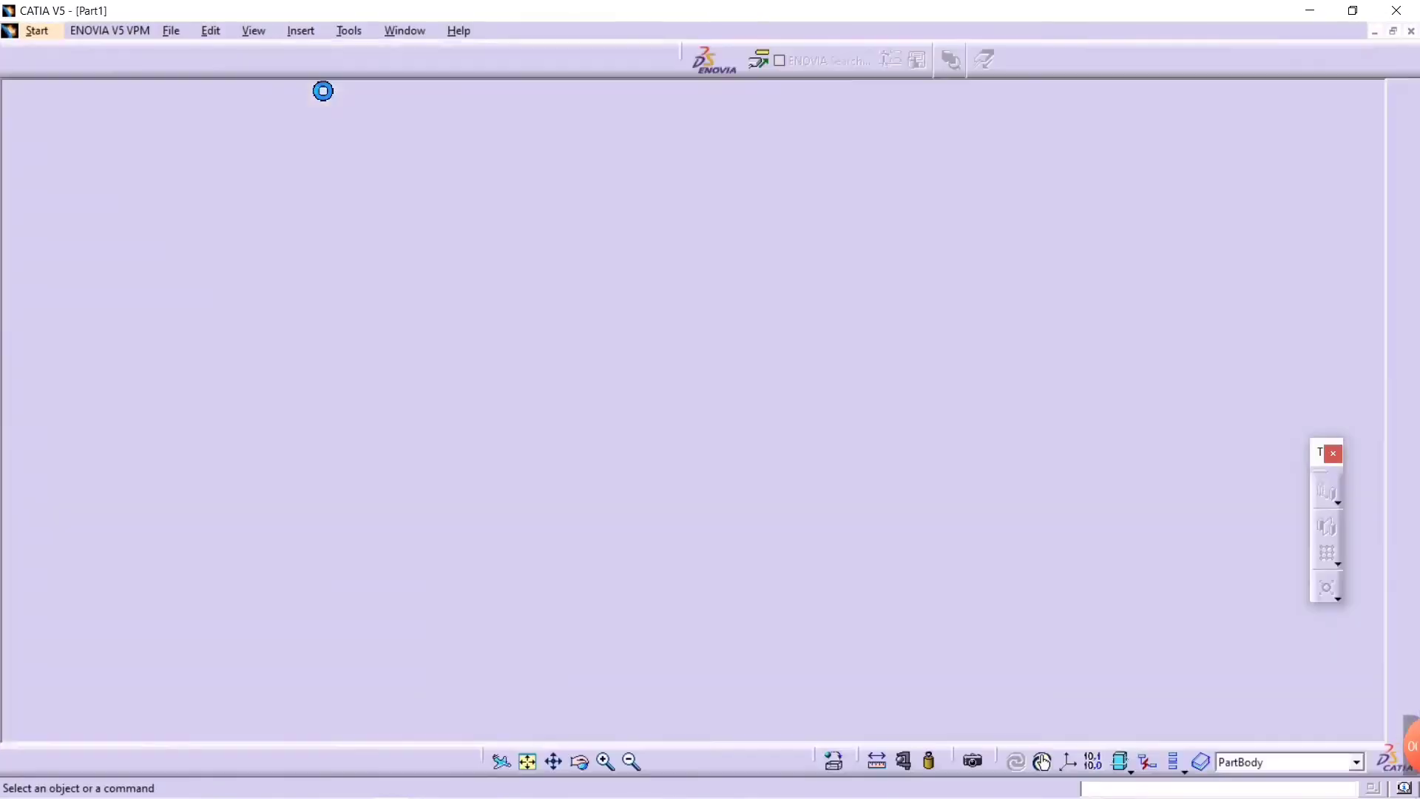
click(94, 157)
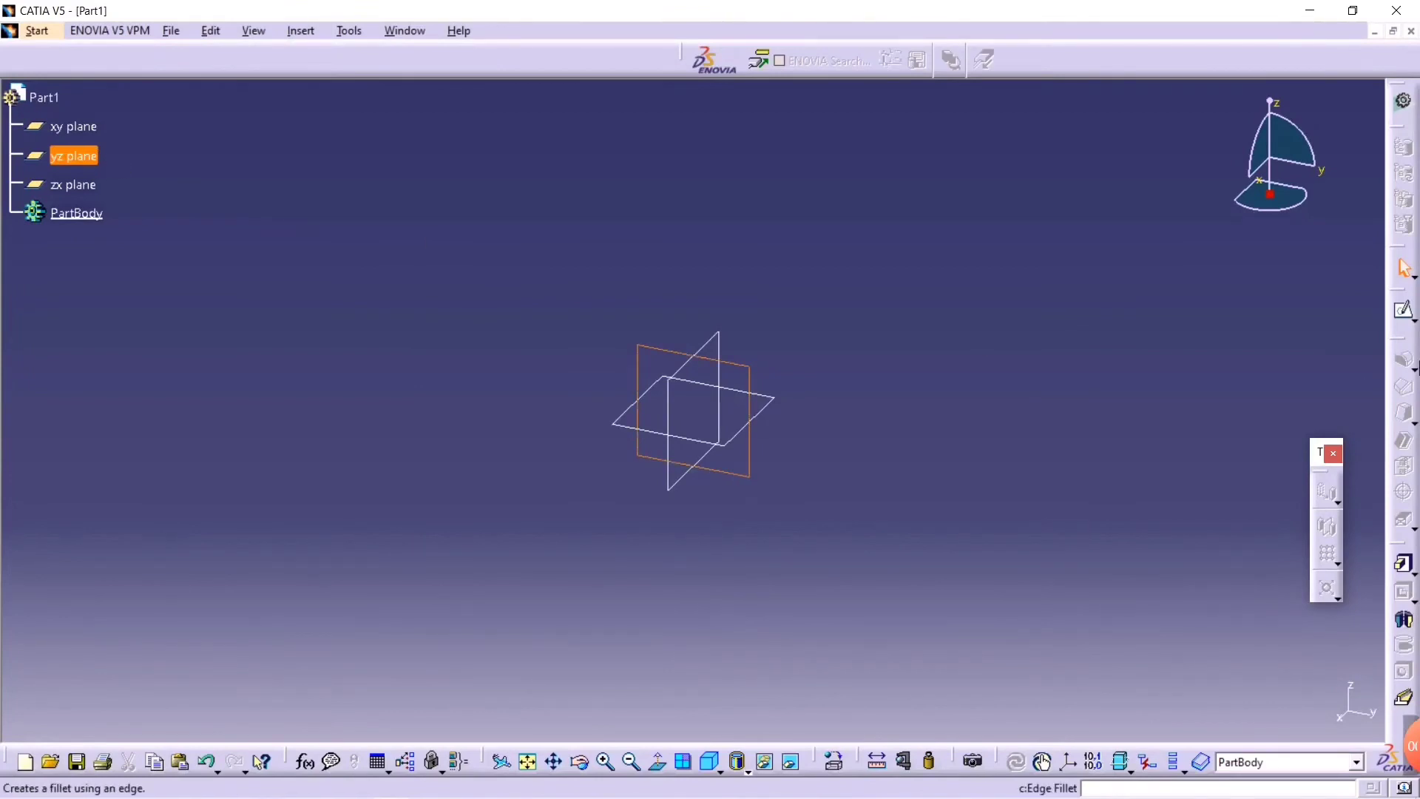
click(1403, 310)
- Draw a closed profile against the vertical axis, about 41 mm wide and 98 mm tall, with a collar projecting about 21 mm near its lower end
click(358, 59)
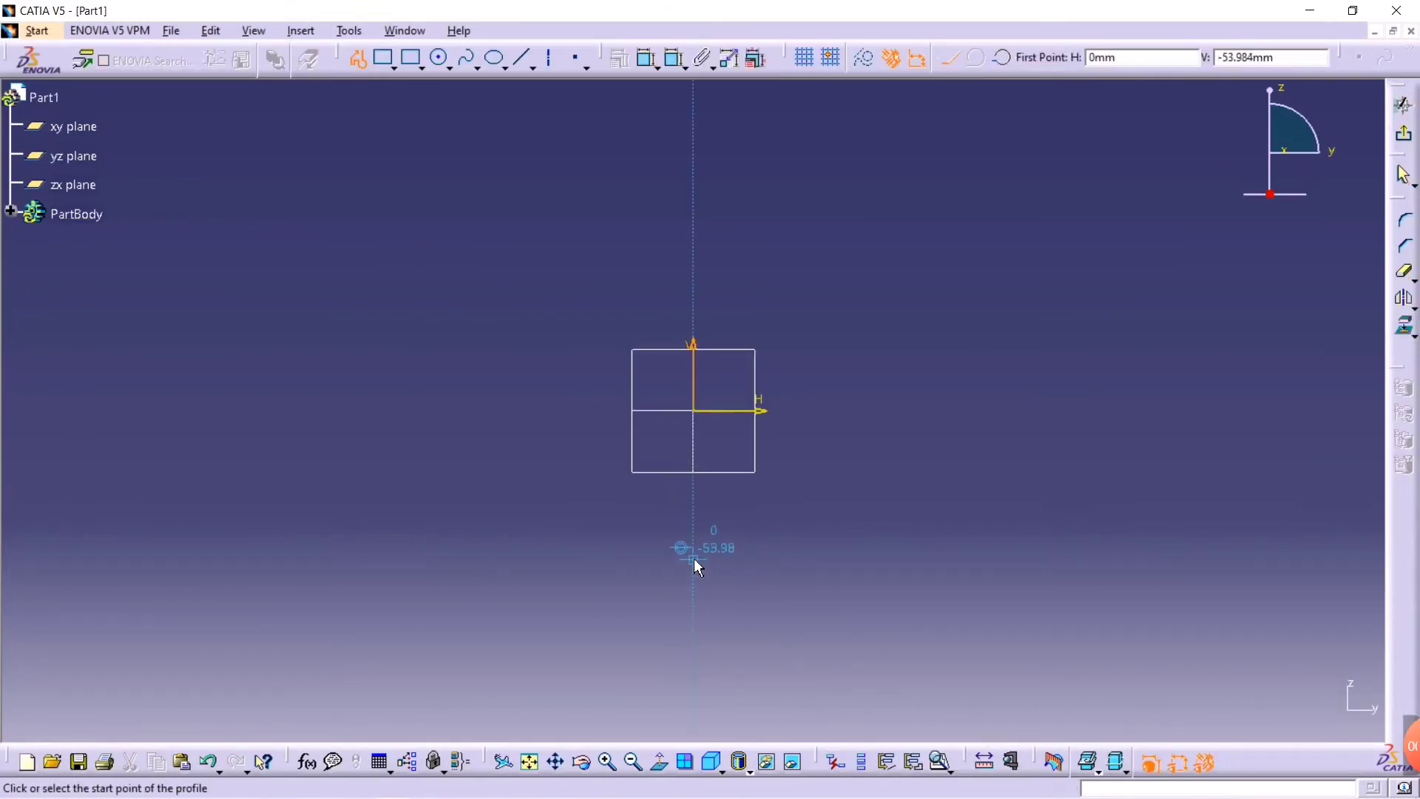
click(691, 517)
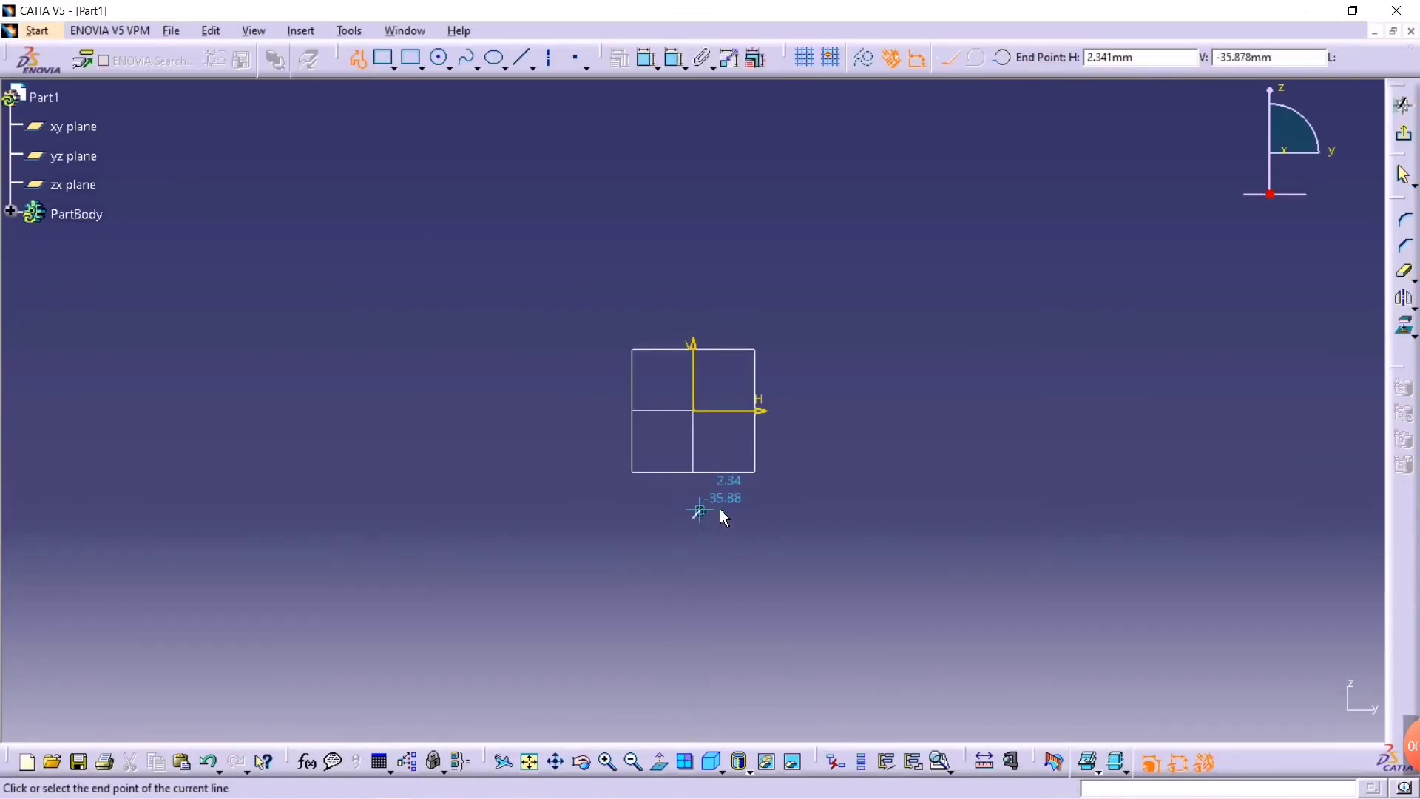
click(807, 518)
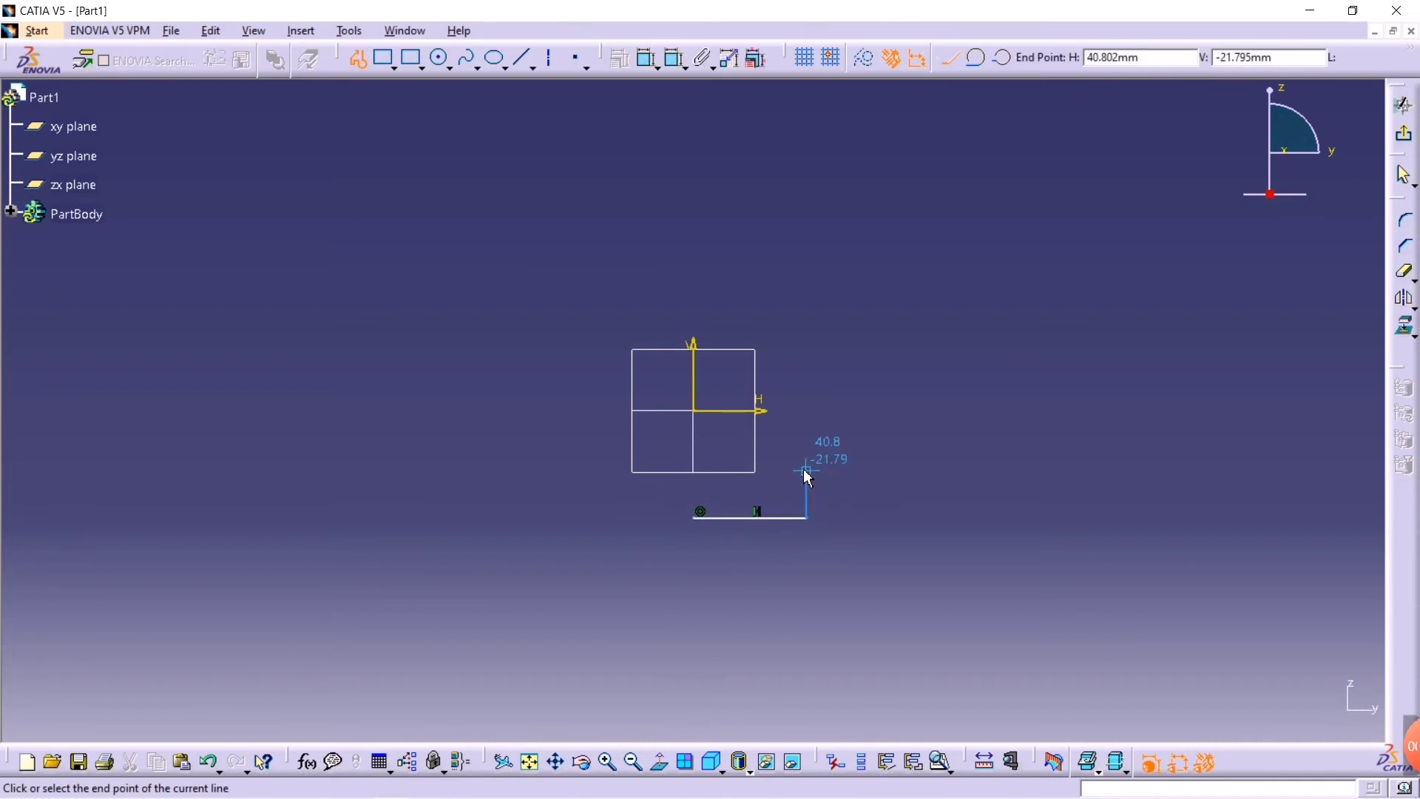
click(806, 470)
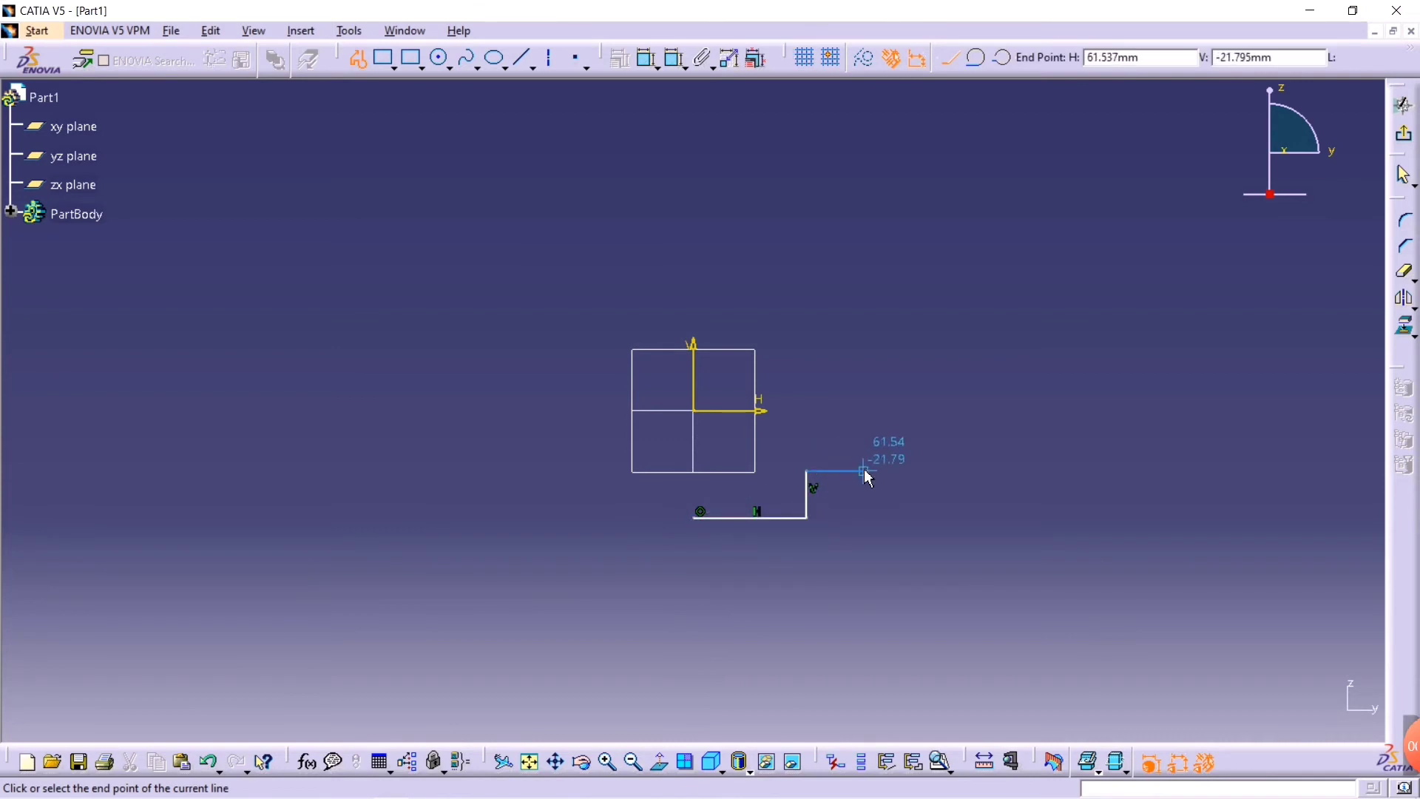
click(864, 471)
click(864, 434)
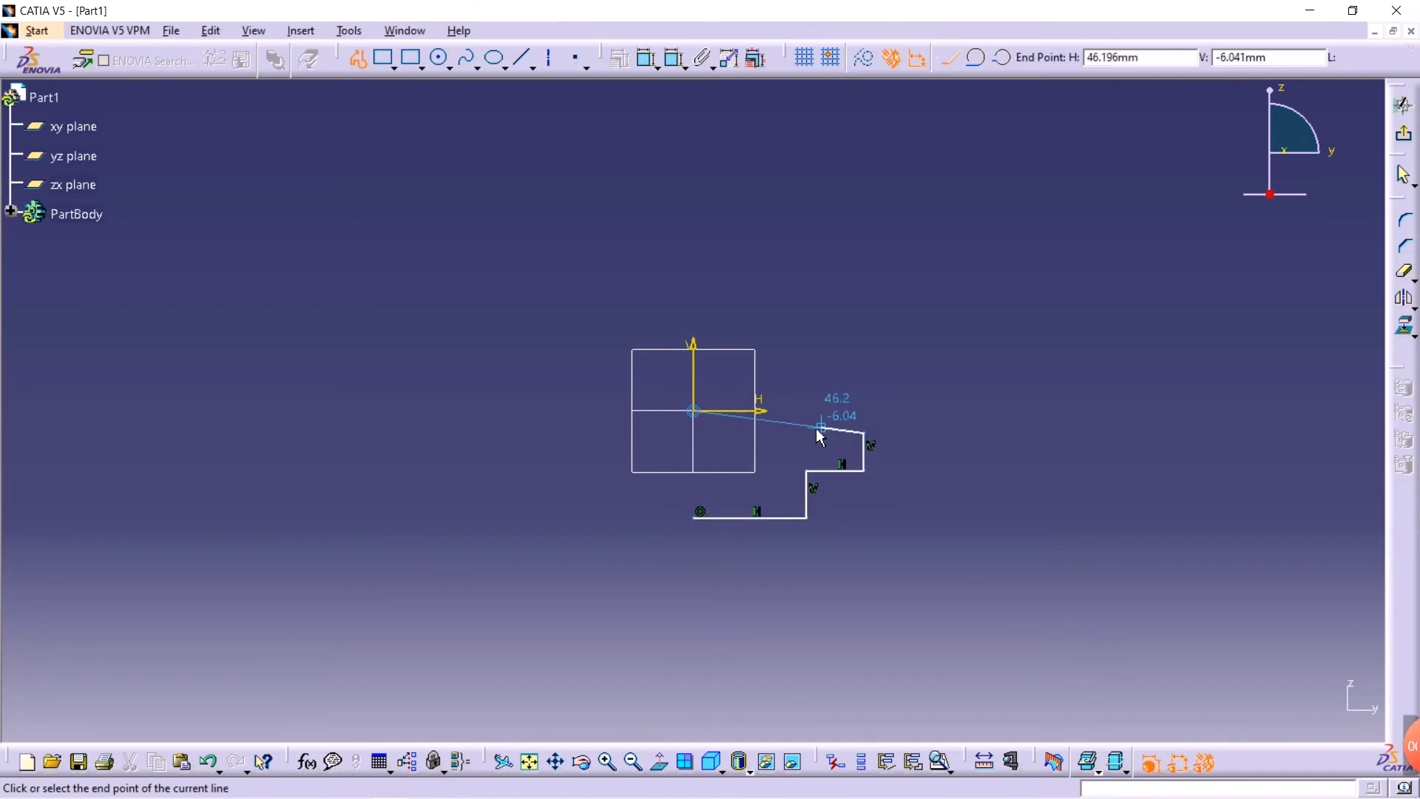
click(806, 433)
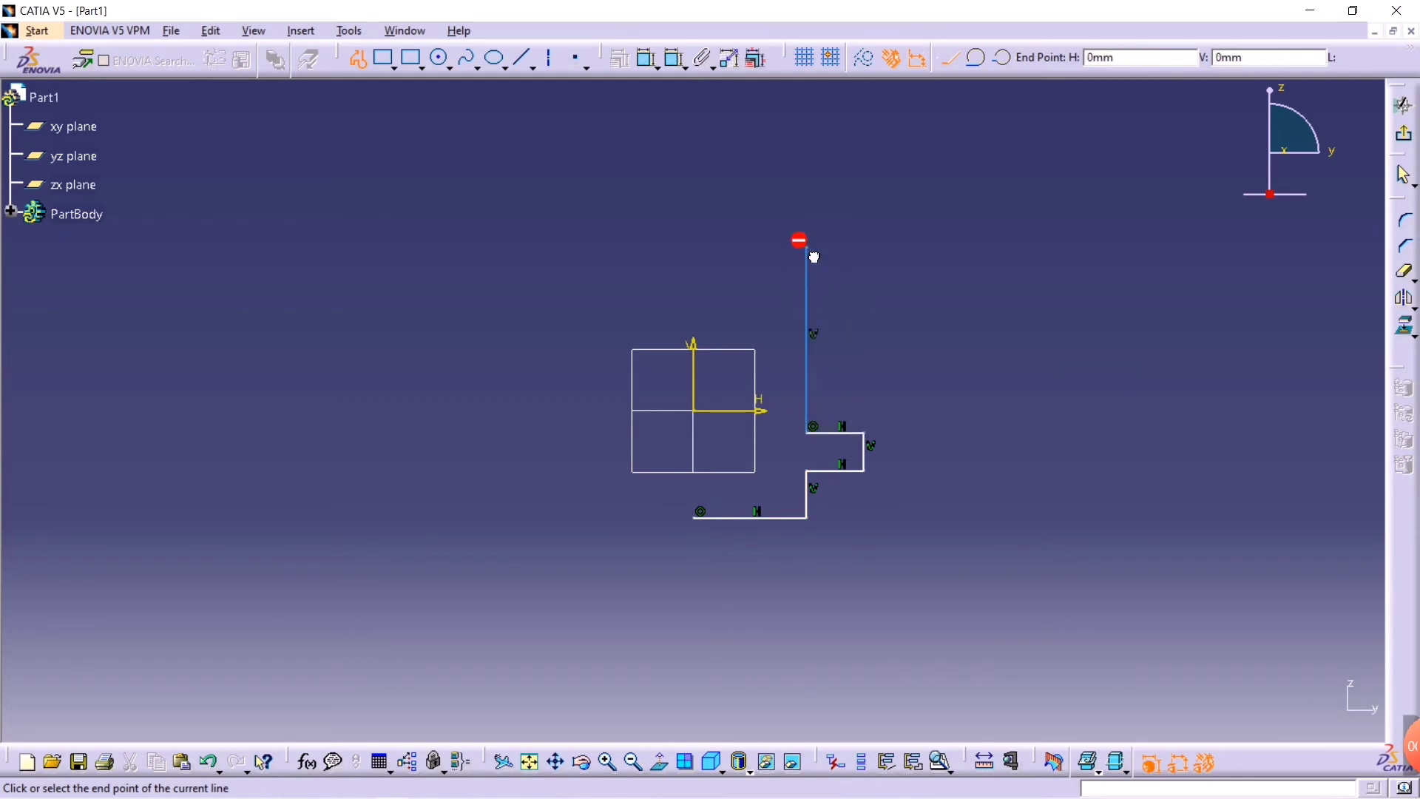
click(806, 248)
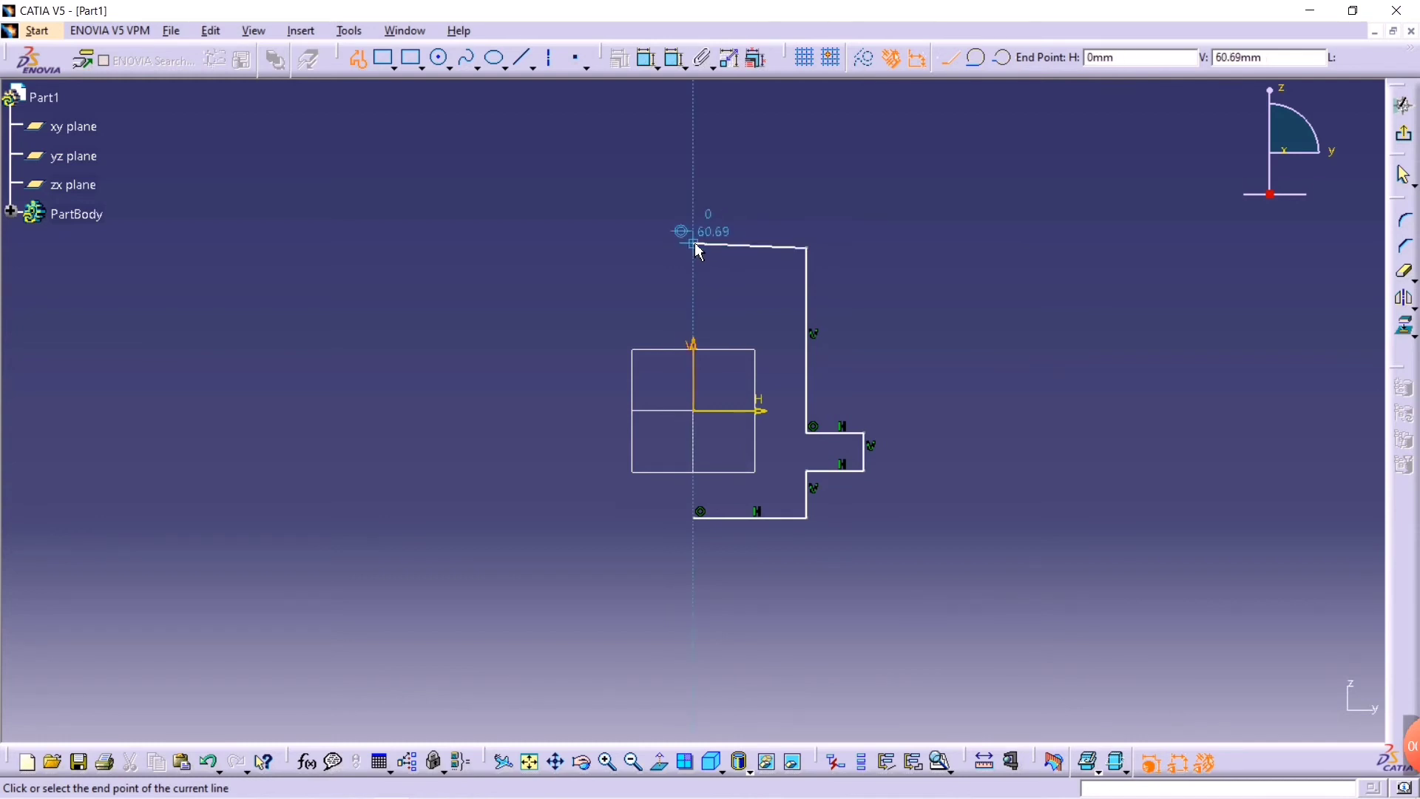
click(694, 248)
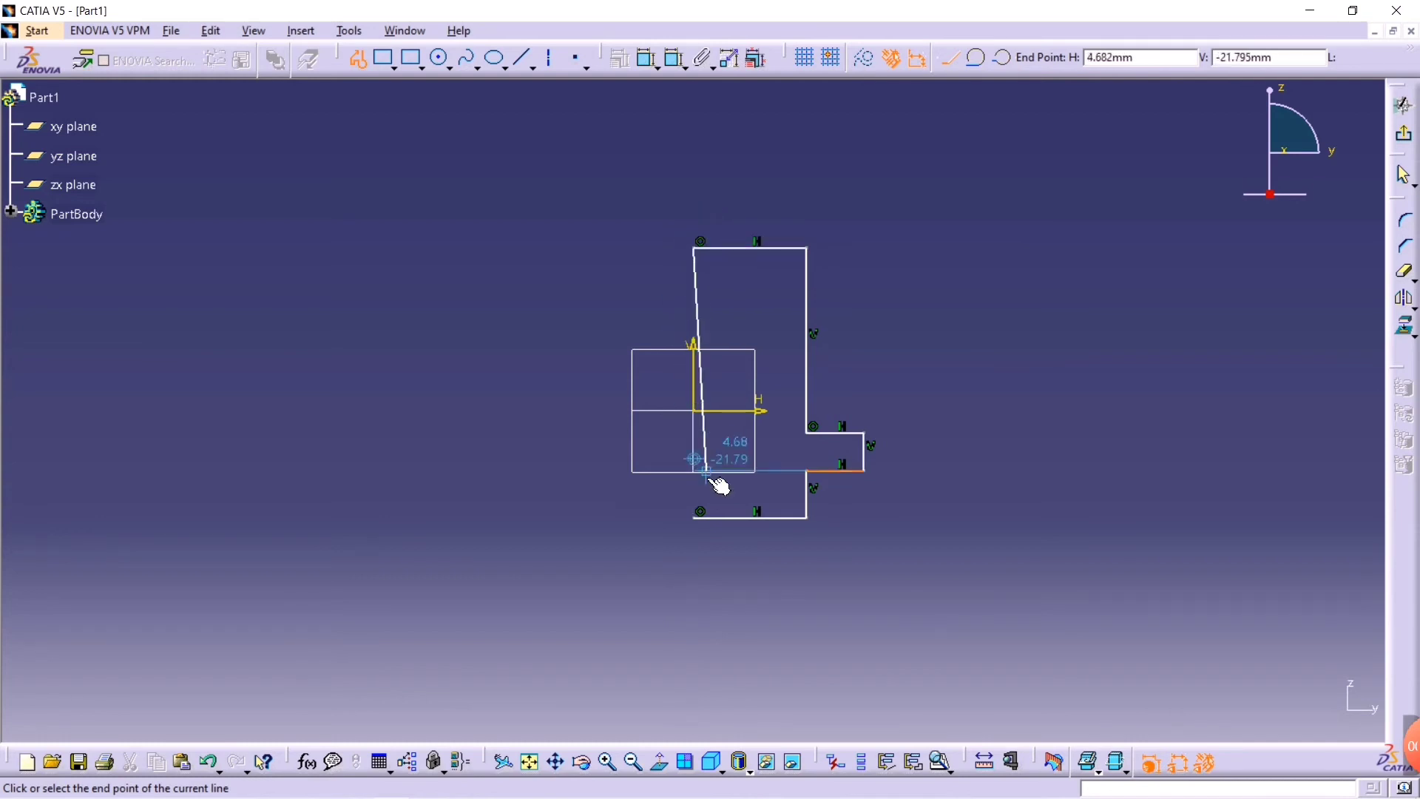
click(698, 523)
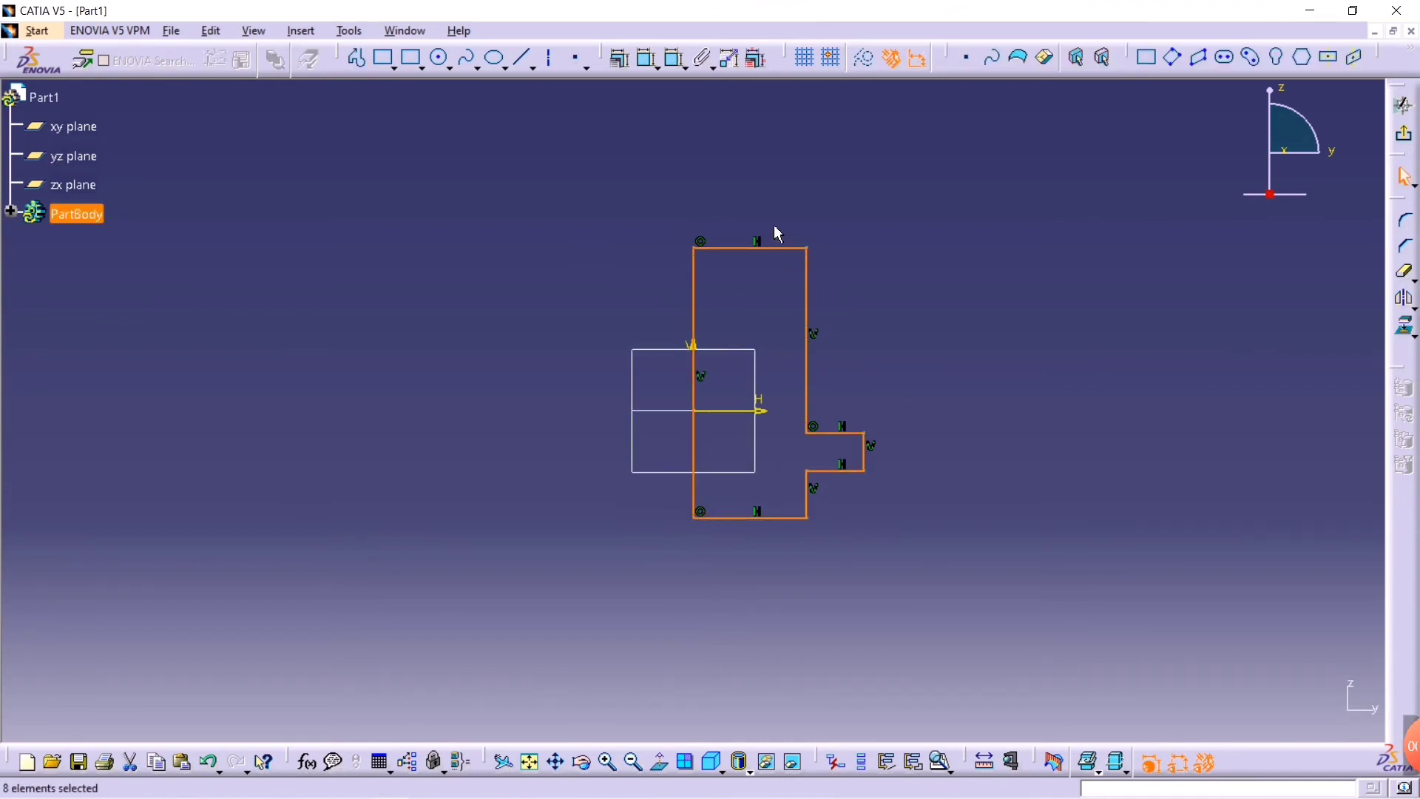
- Dimension the stem's width from the axis line to its long outer edge and set it to 6 mm
click(646, 67)
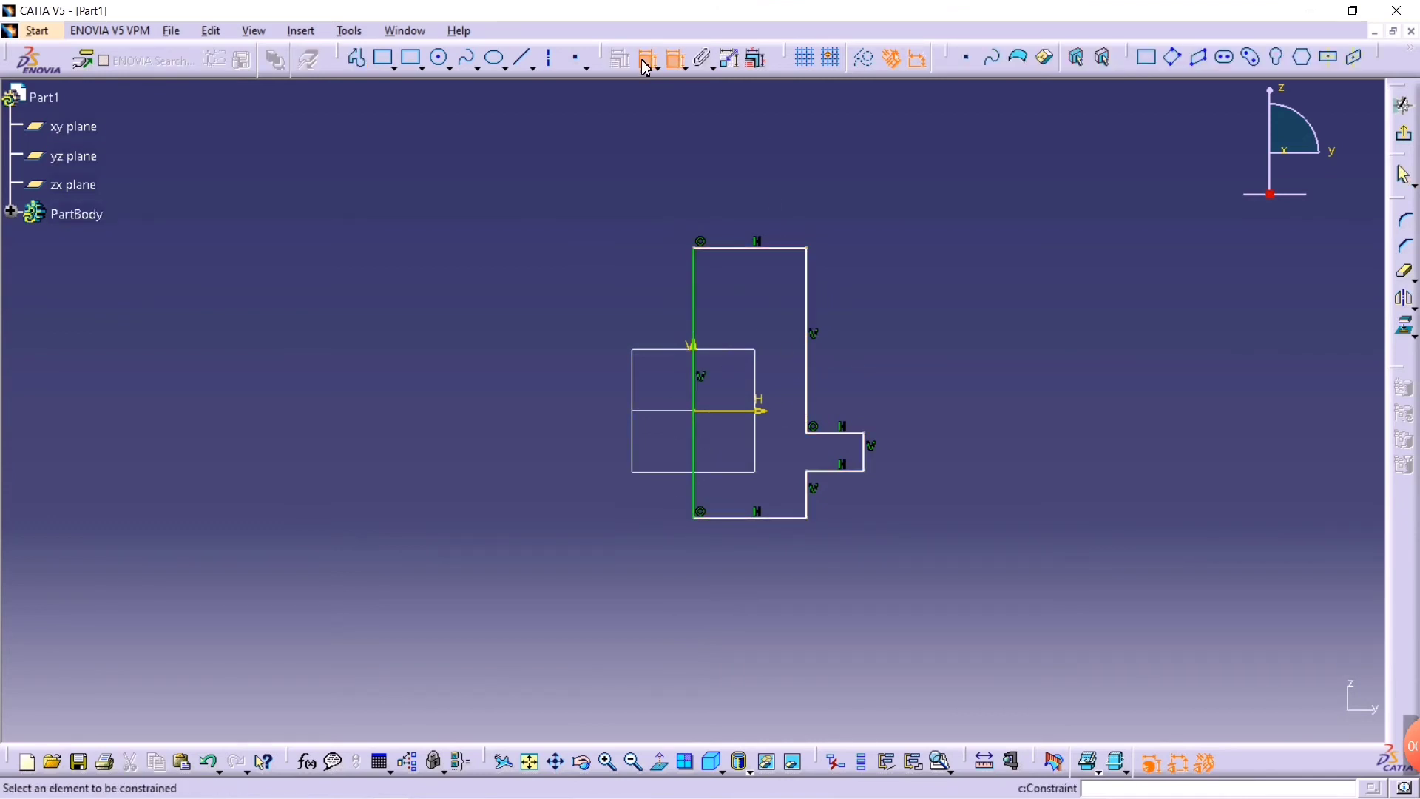
click(696, 301)
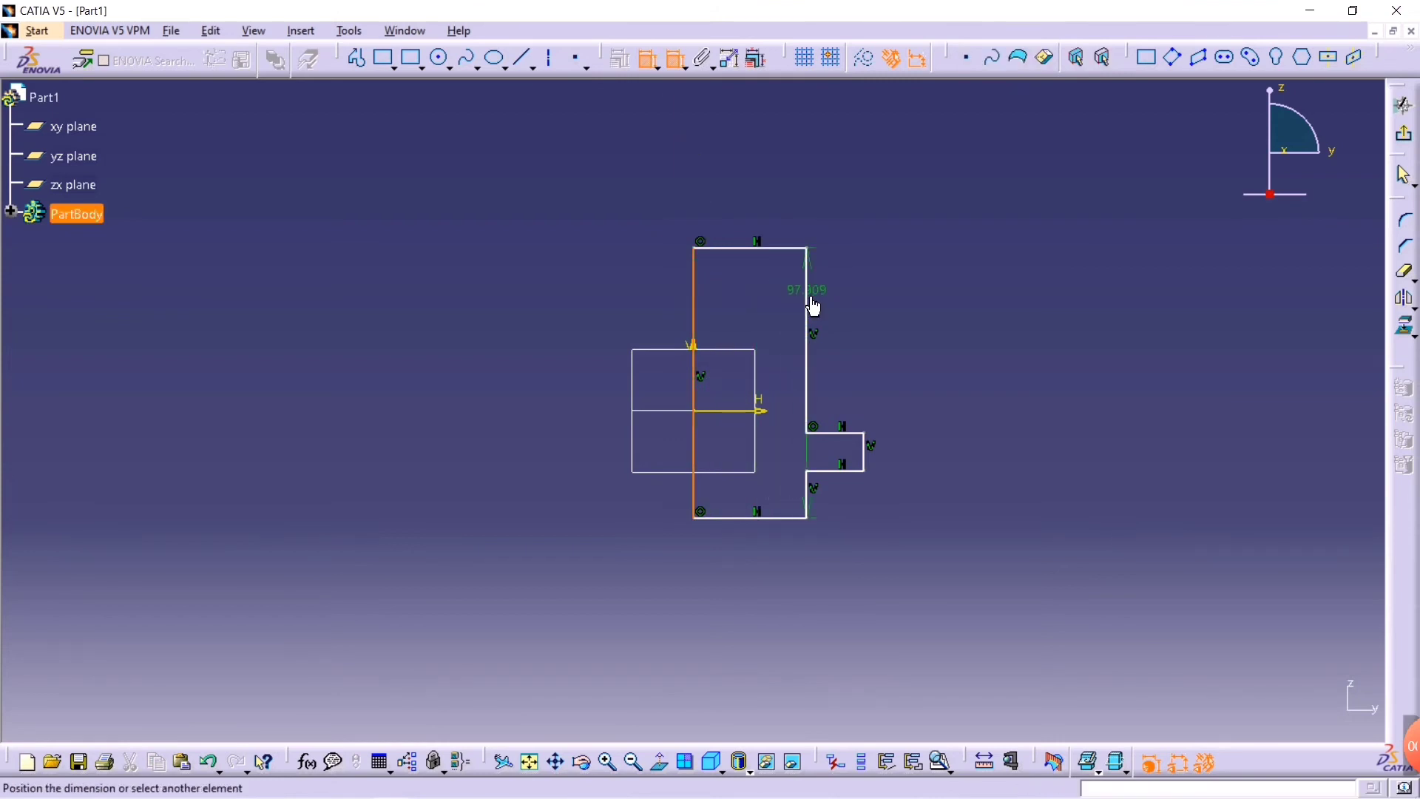
click(813, 305)
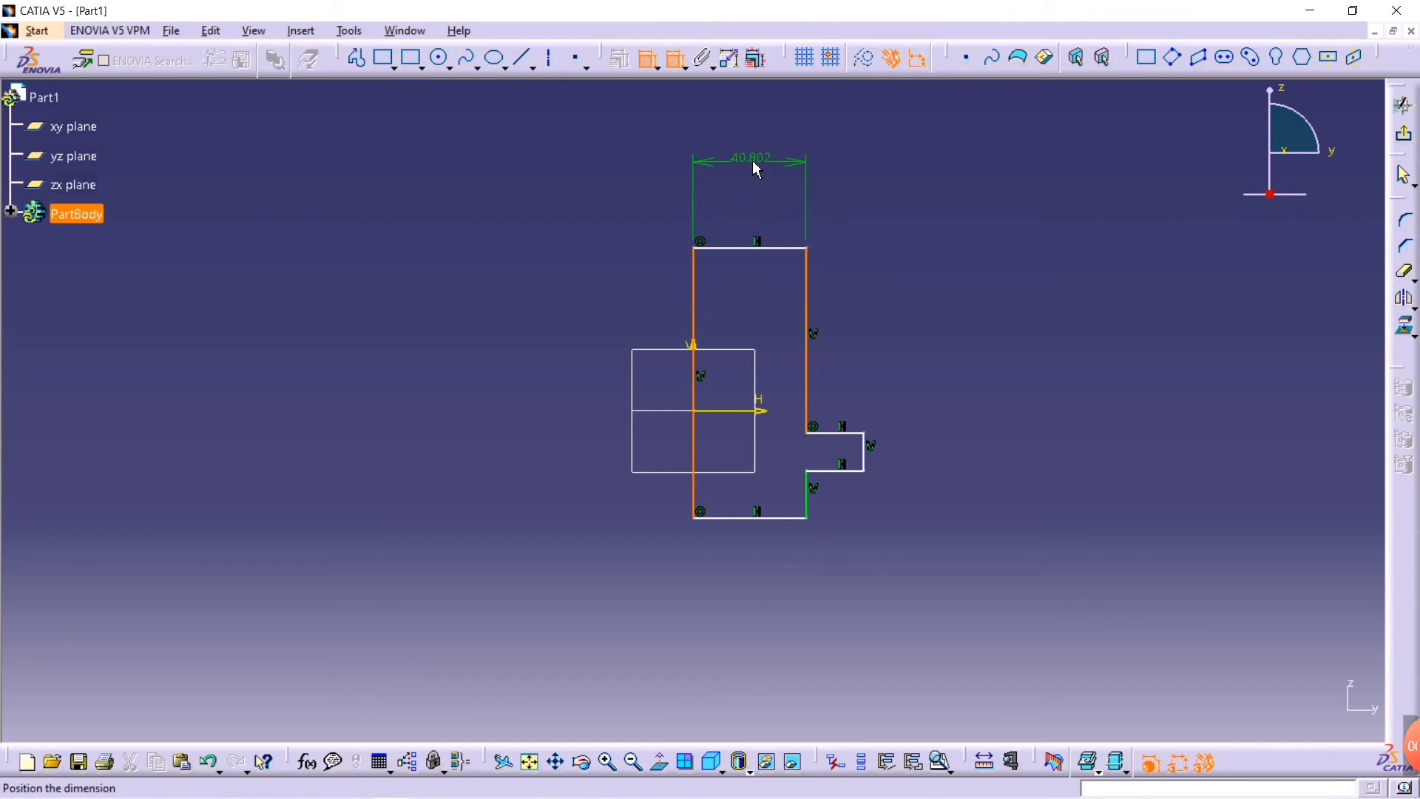
click(755, 167)
double_click(760, 166)
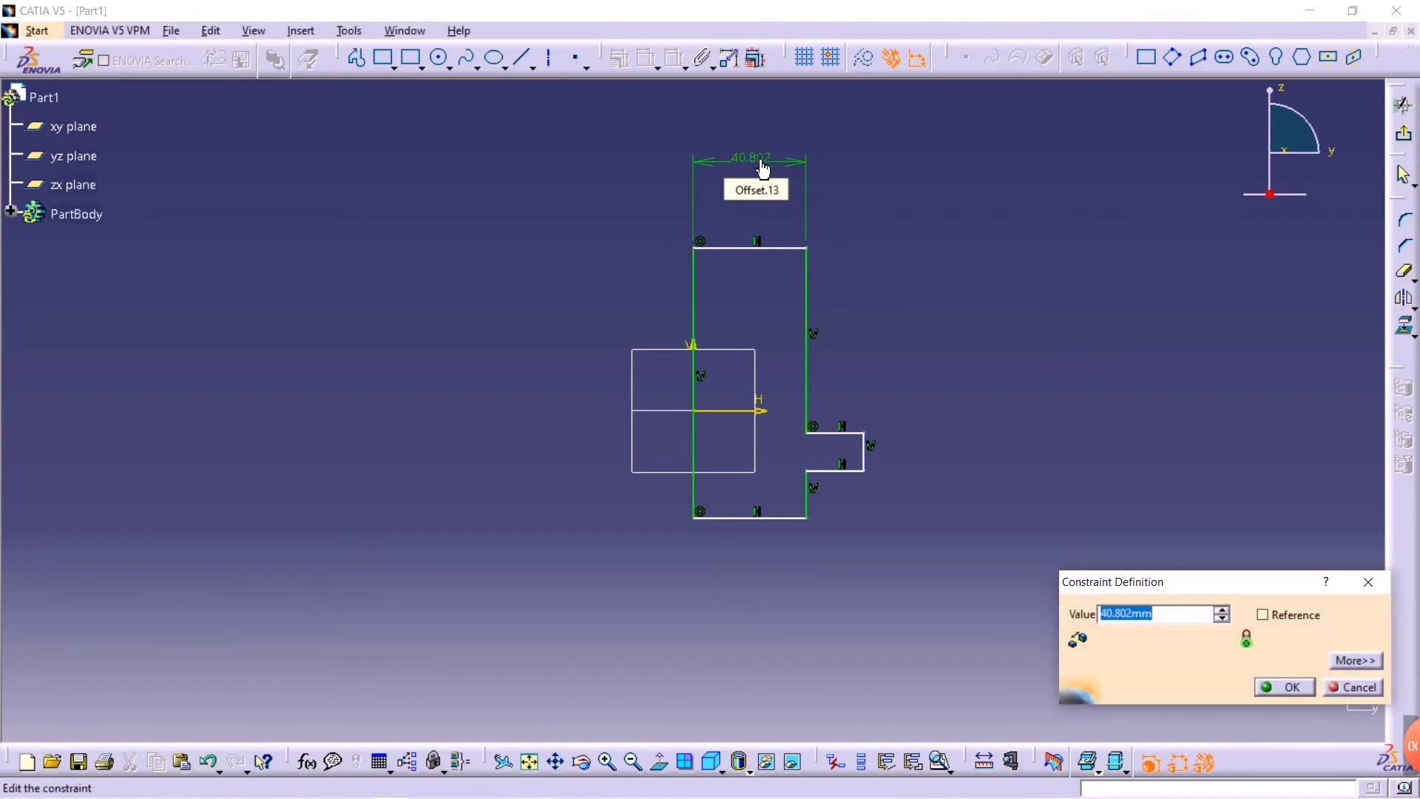
text(6)
key(Return)
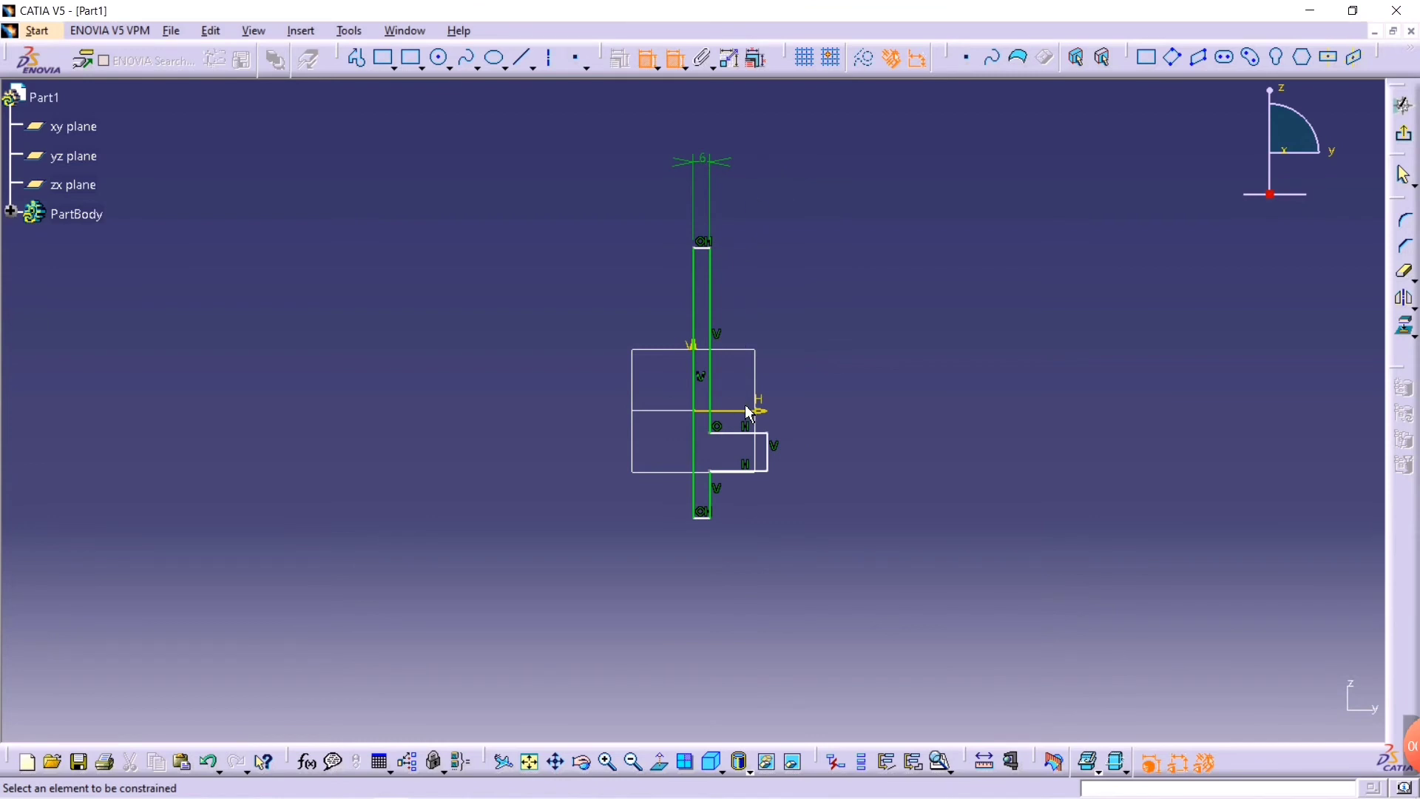
- Dimension the distance from the axis line to the collar's outer edge and set it to 12 mm
click(701, 471)
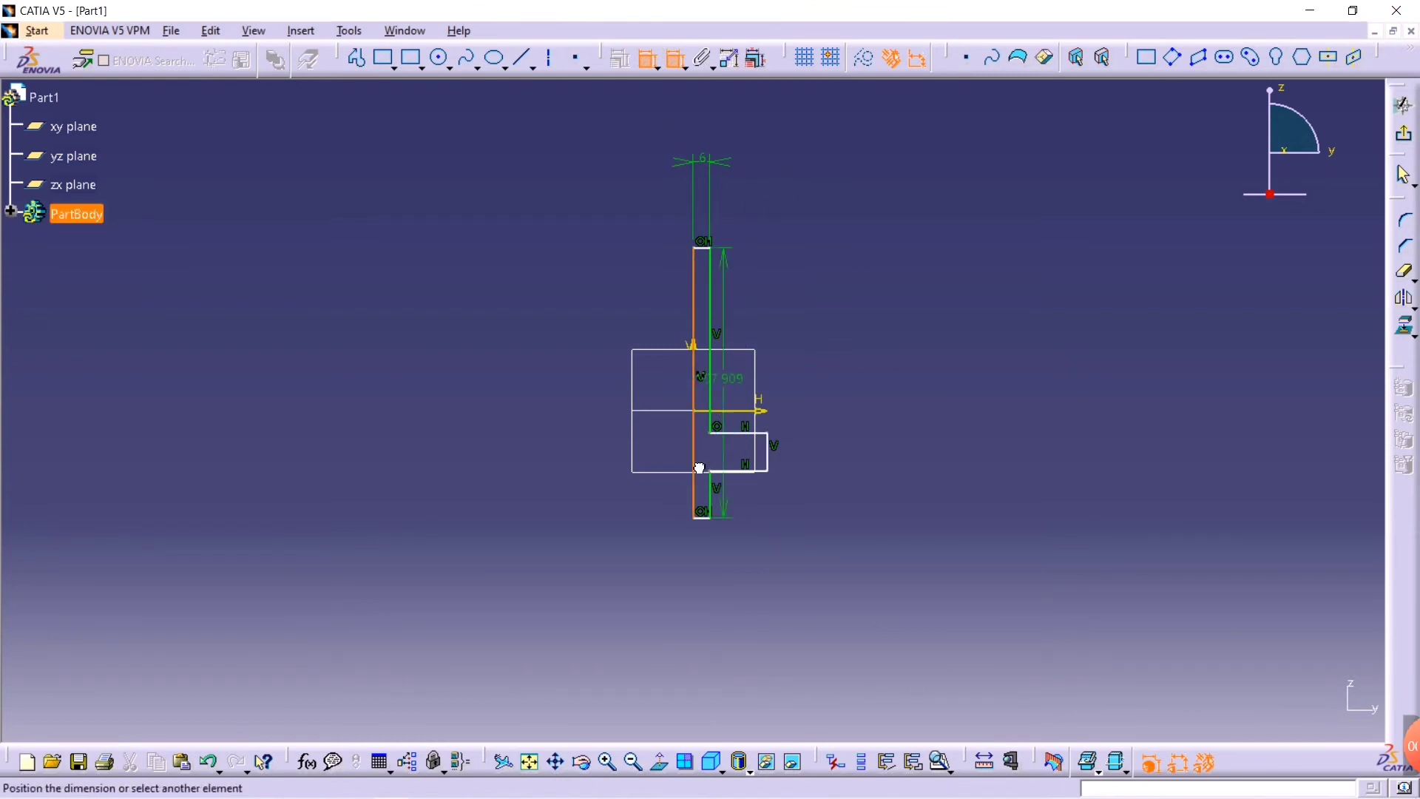
click(773, 457)
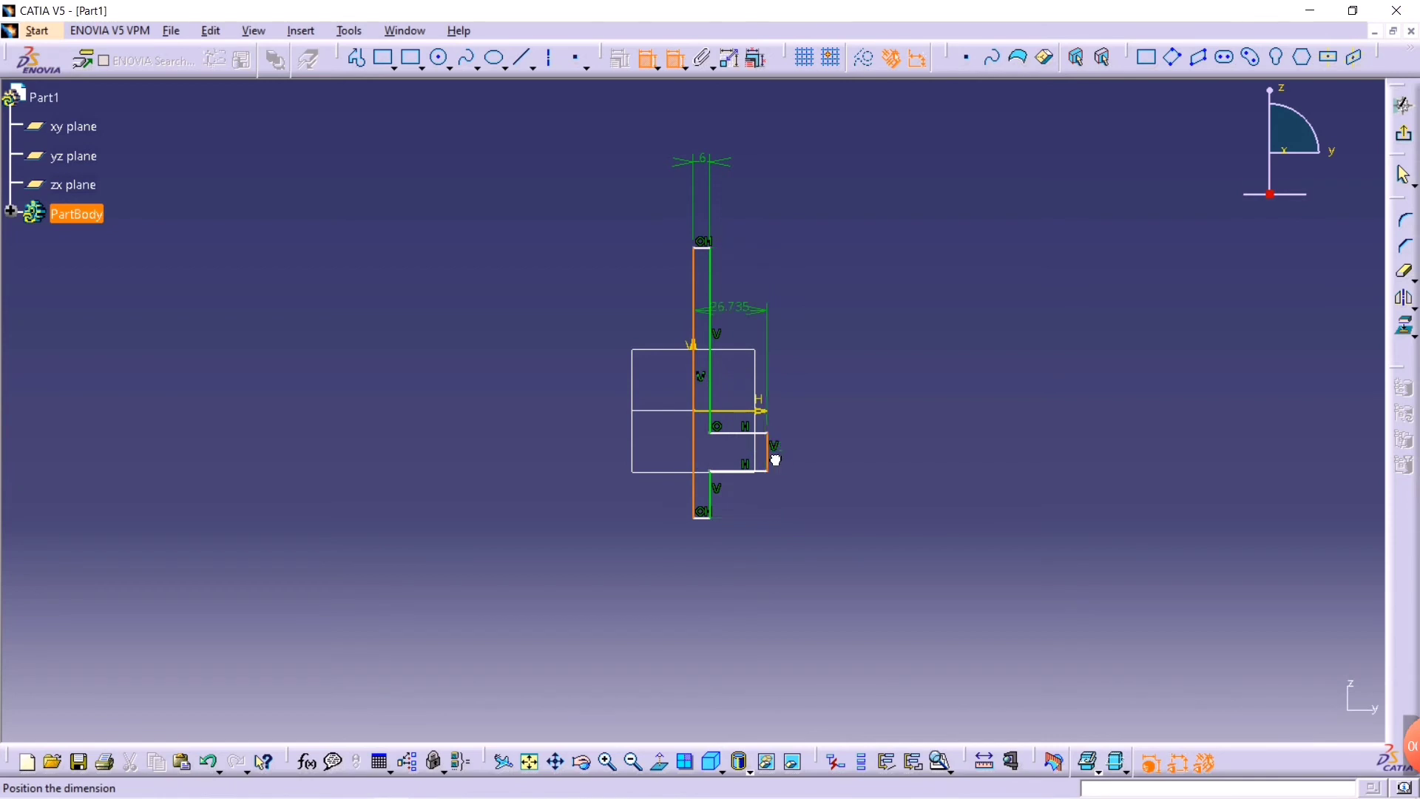
click(744, 298)
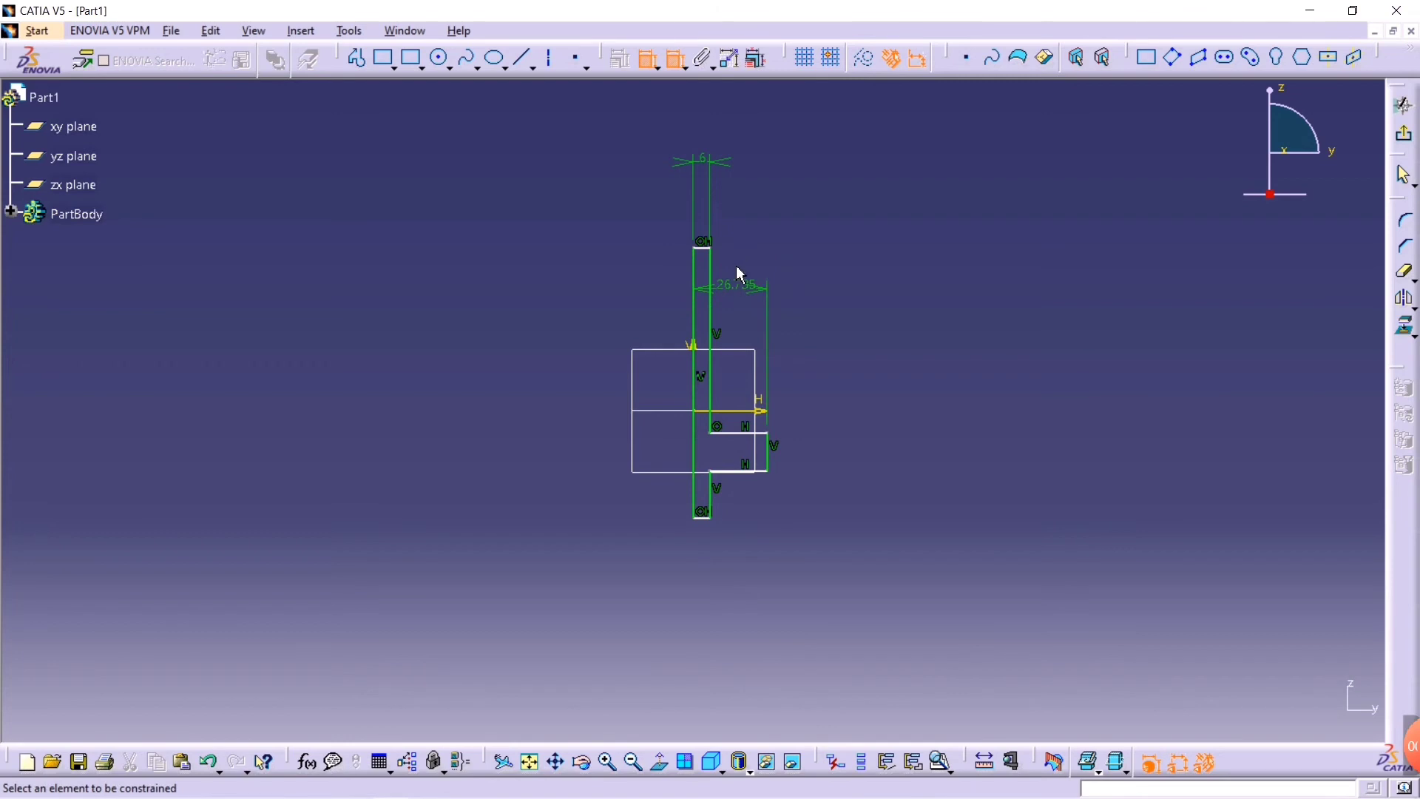
double_click(744, 292)
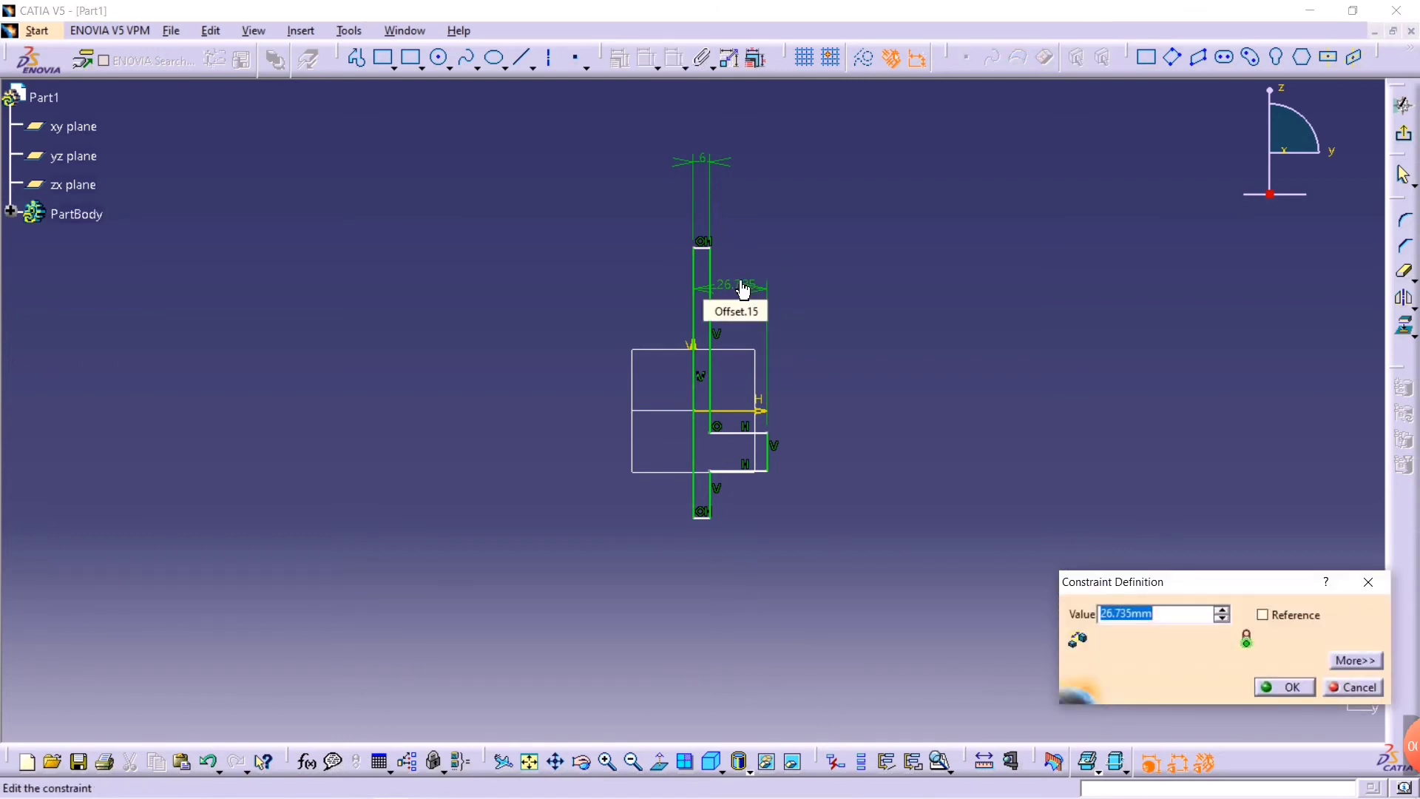
text(12)
key(Return)
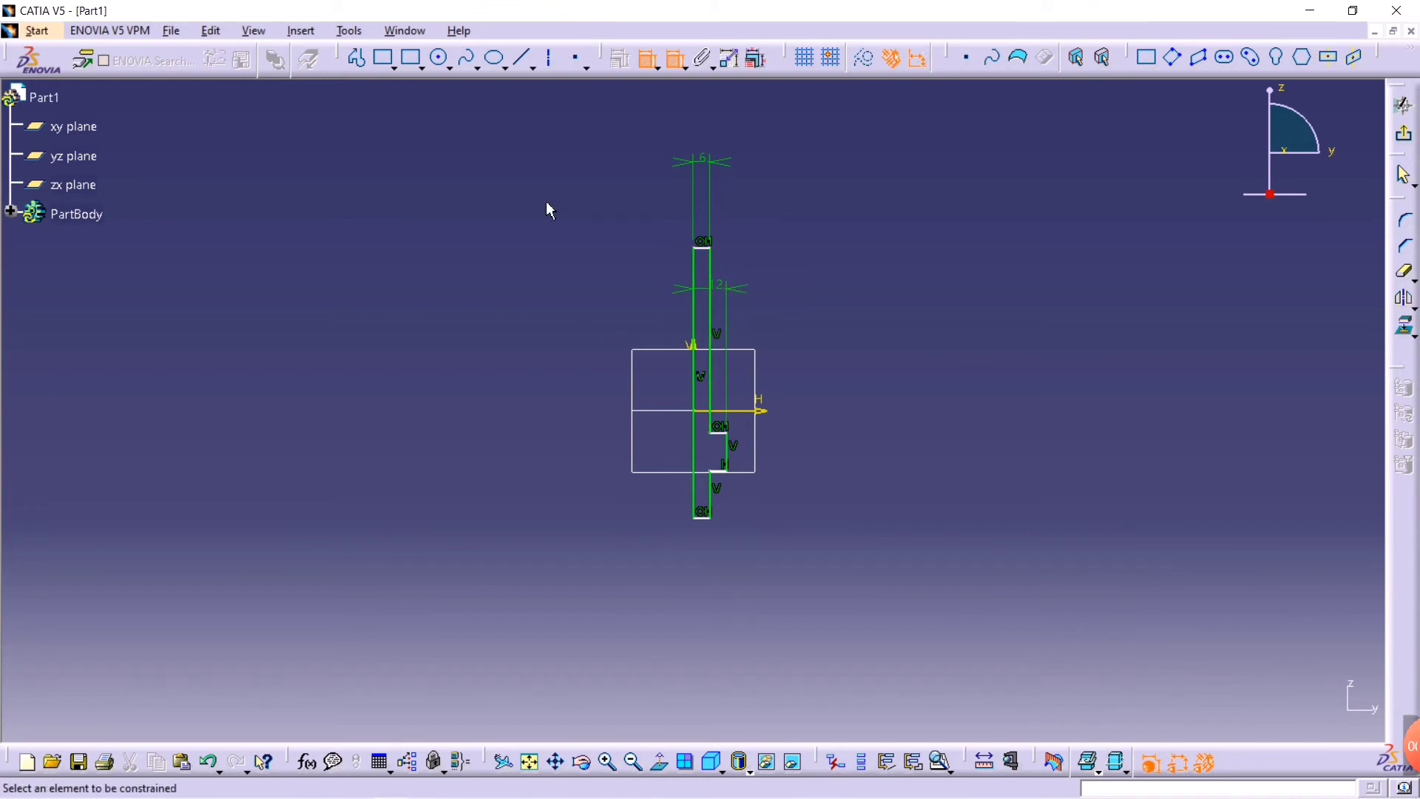
- Dimension the collar's thickness between its two horizontal edges and set it to 5 mm
click(723, 474)
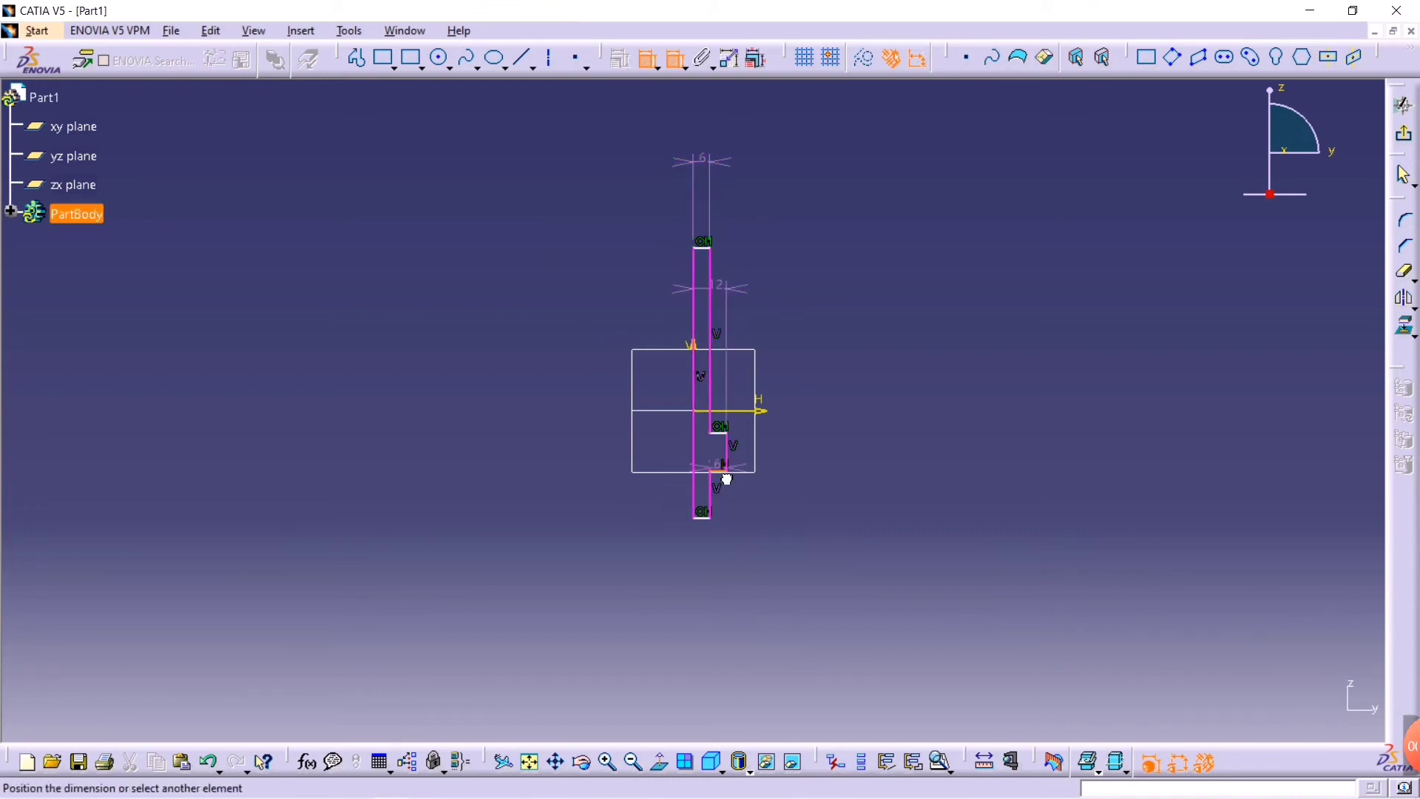
click(723, 442)
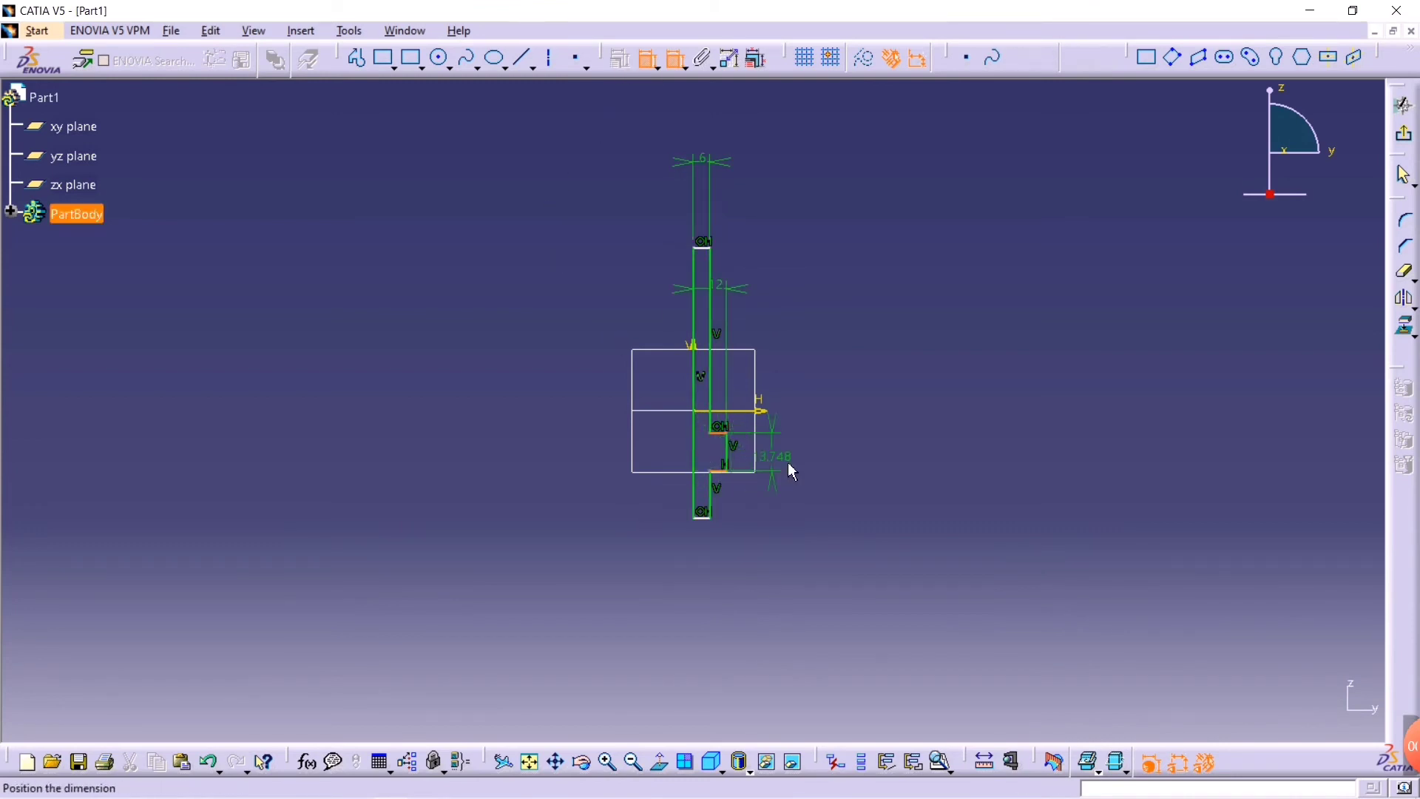
click(852, 462)
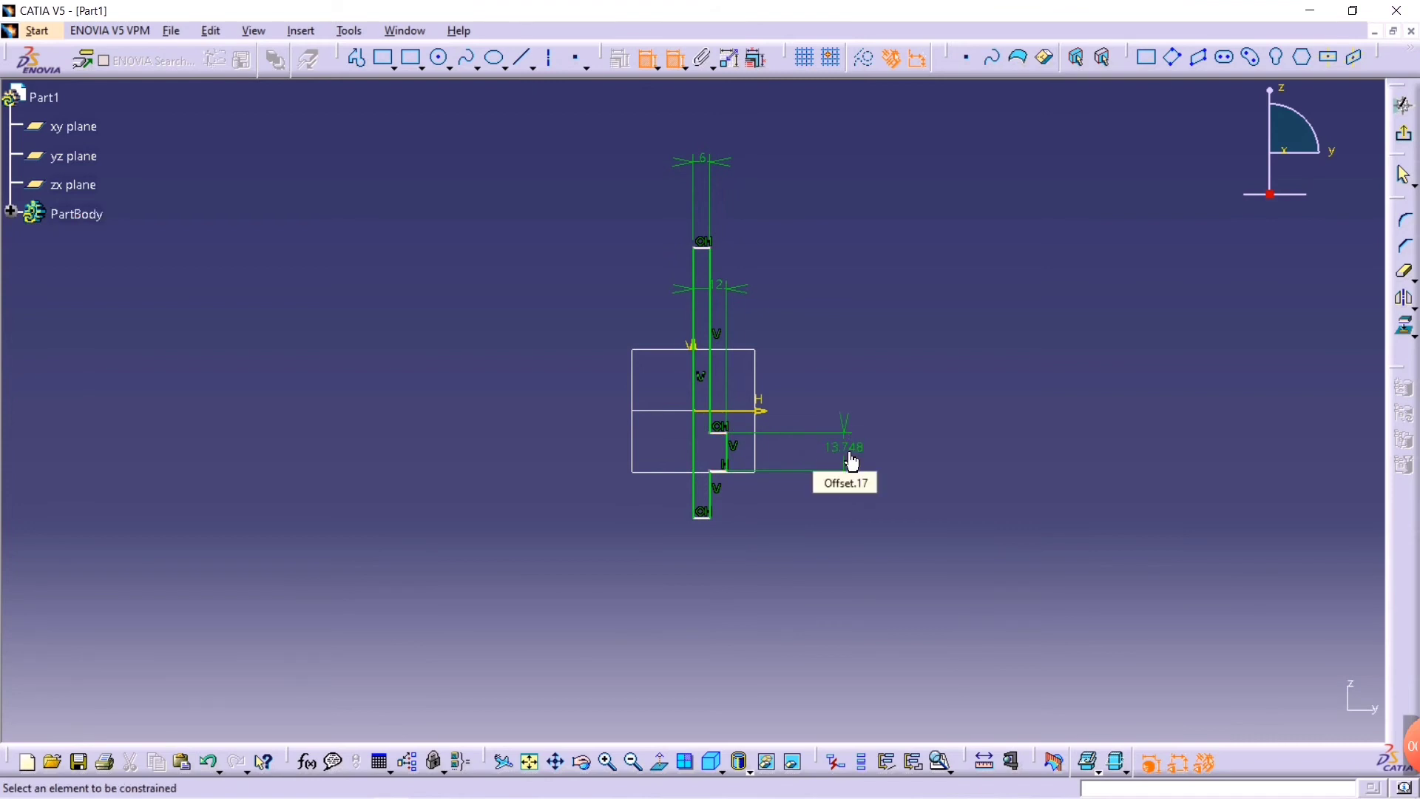
double_click(862, 454)
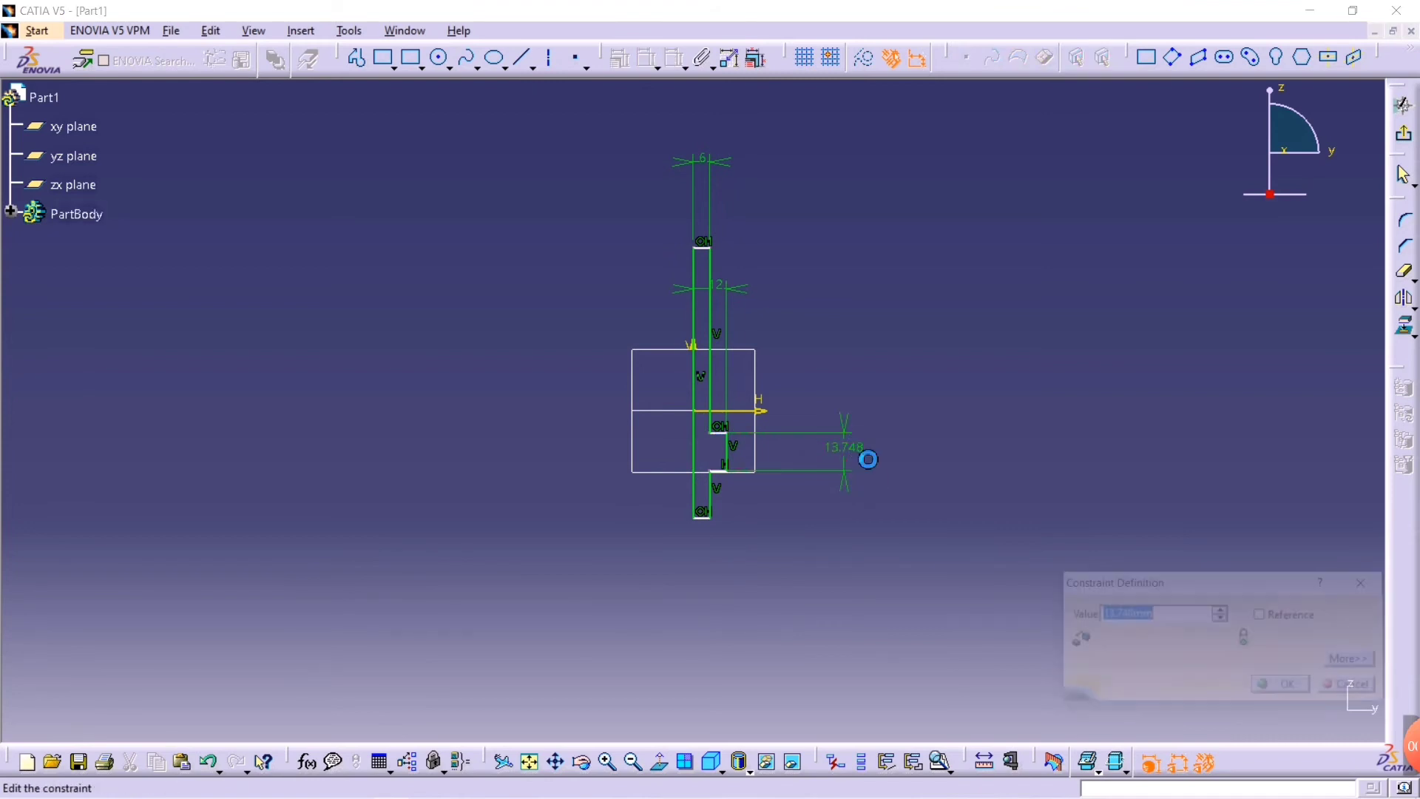
text(5)
key(Return)
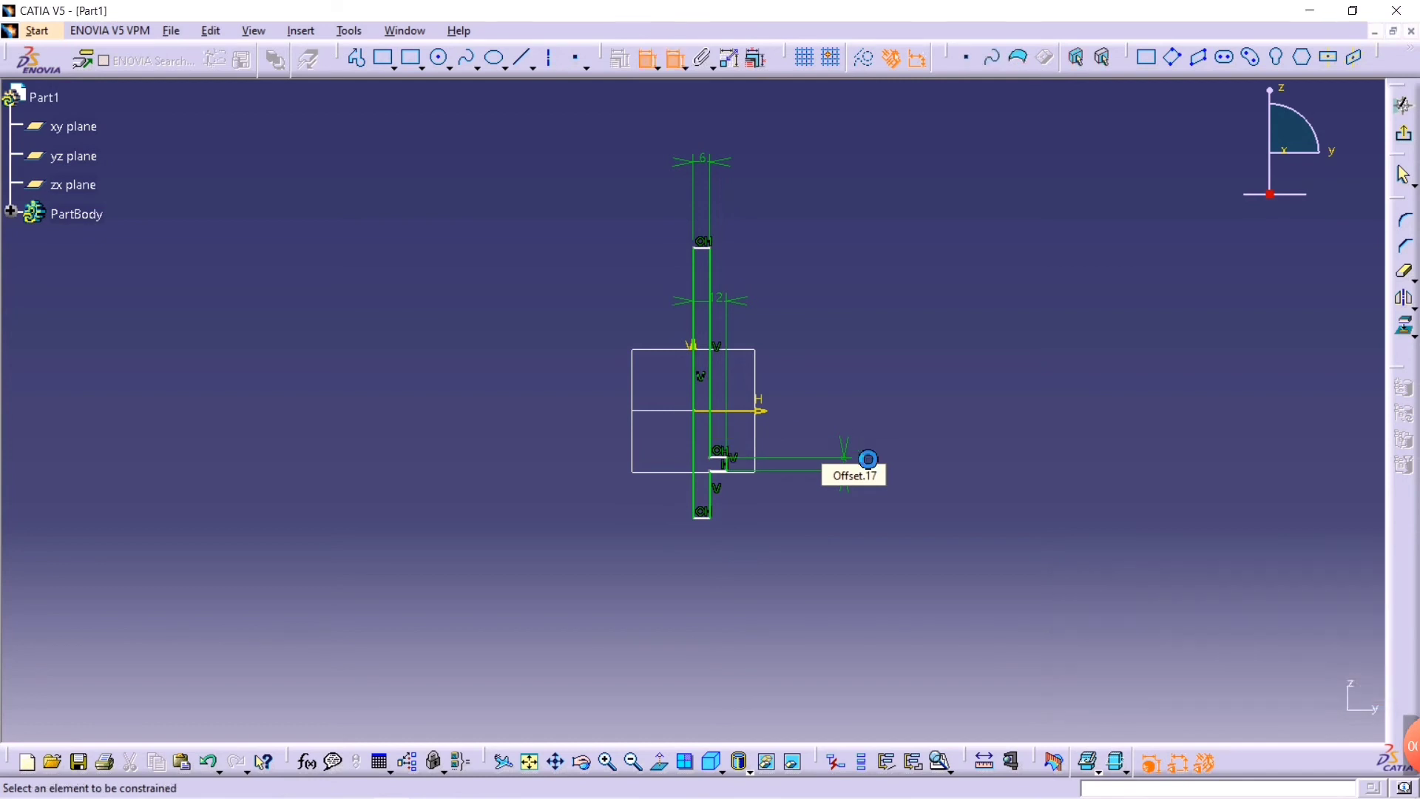
- Dimension the profile's overall height between its end edges and set it to 90 mm
click(706, 519)
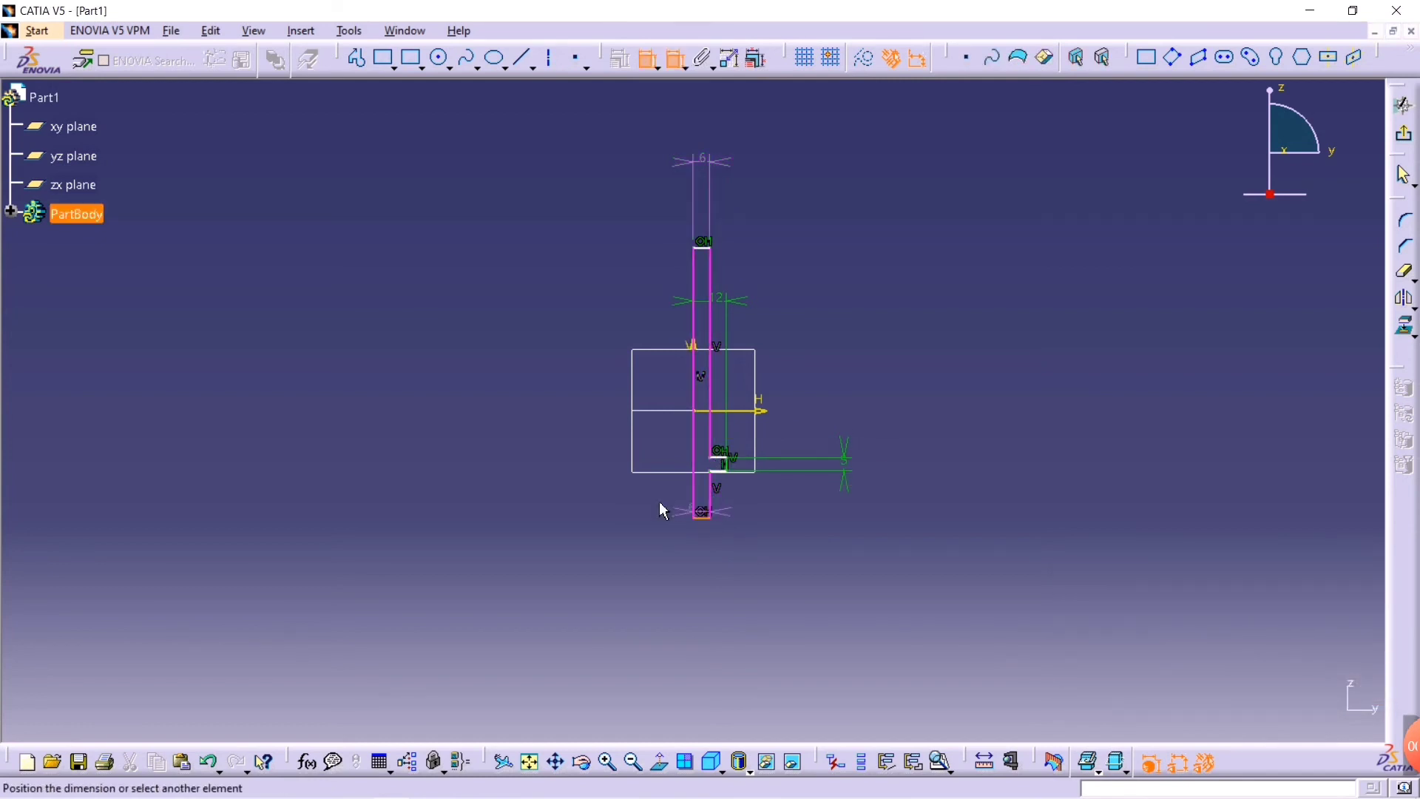
click(706, 251)
click(545, 373)
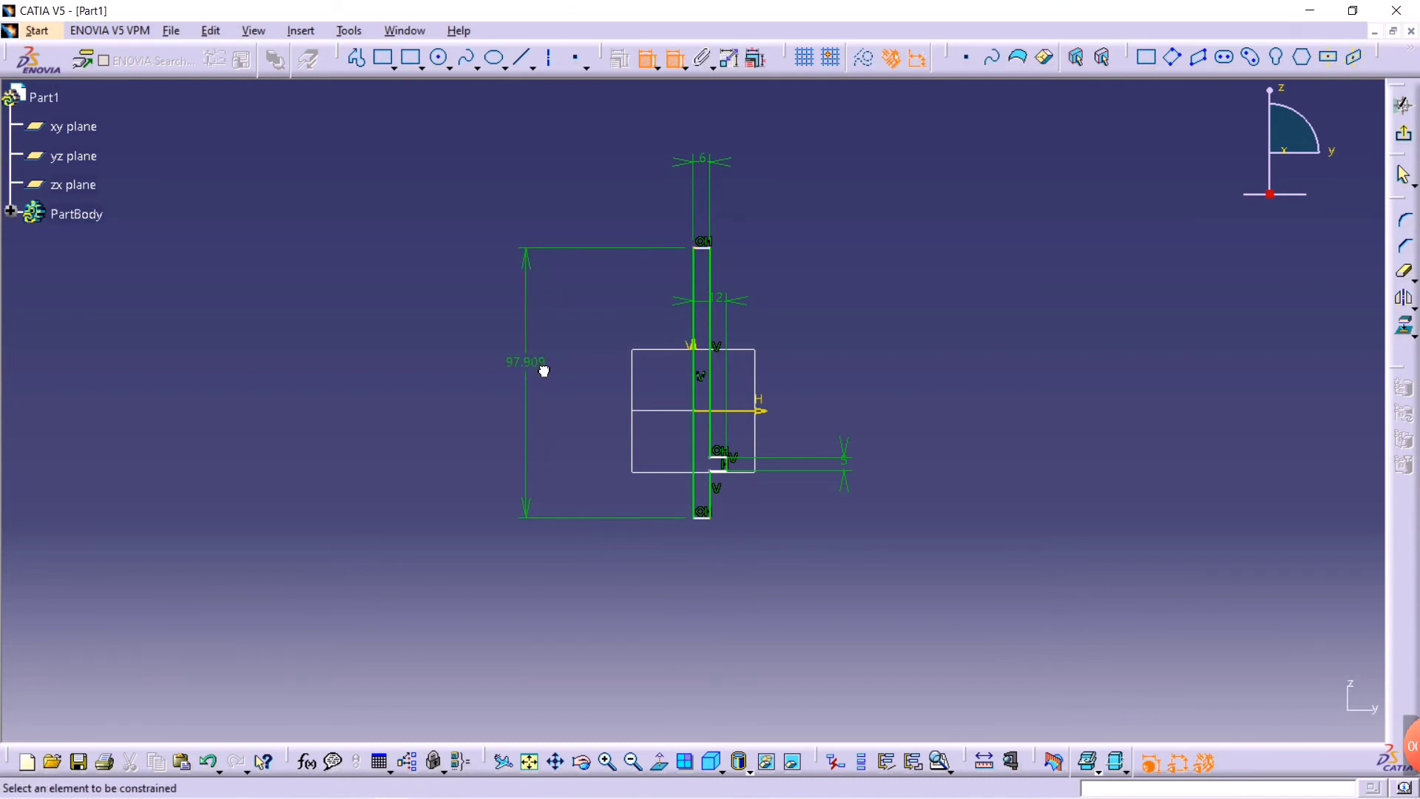
double_click(545, 373)
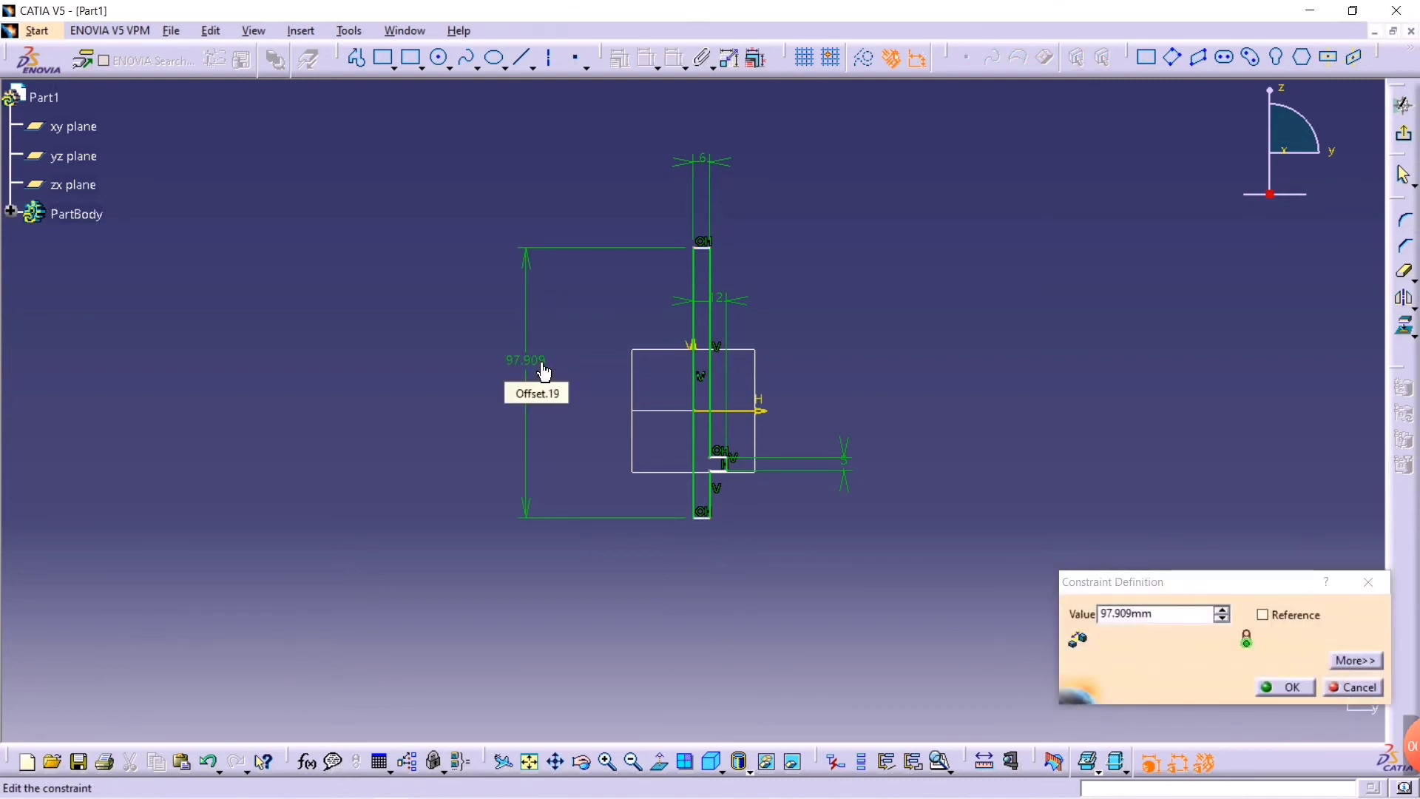
text(9)
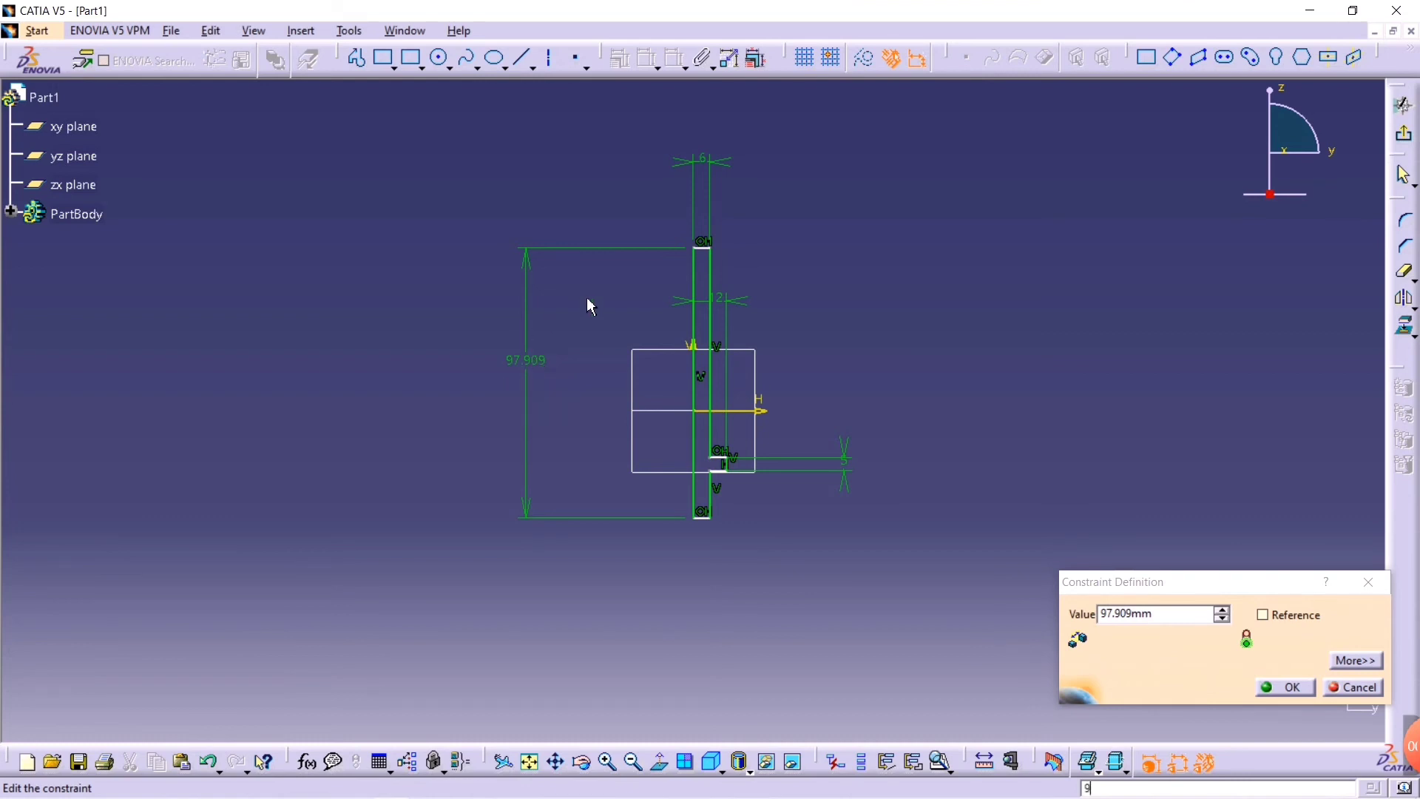
click(1177, 614)
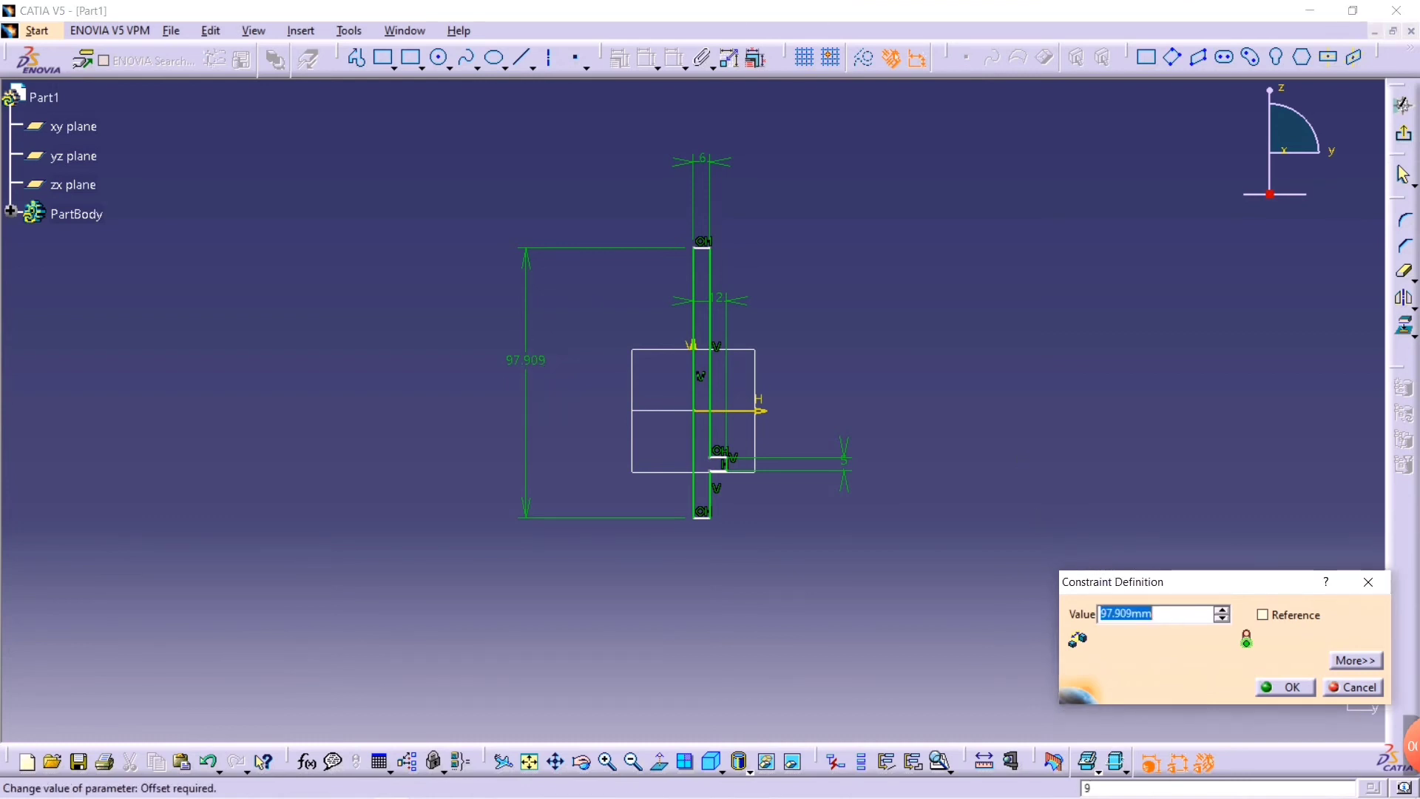
text(90)
key(Return)
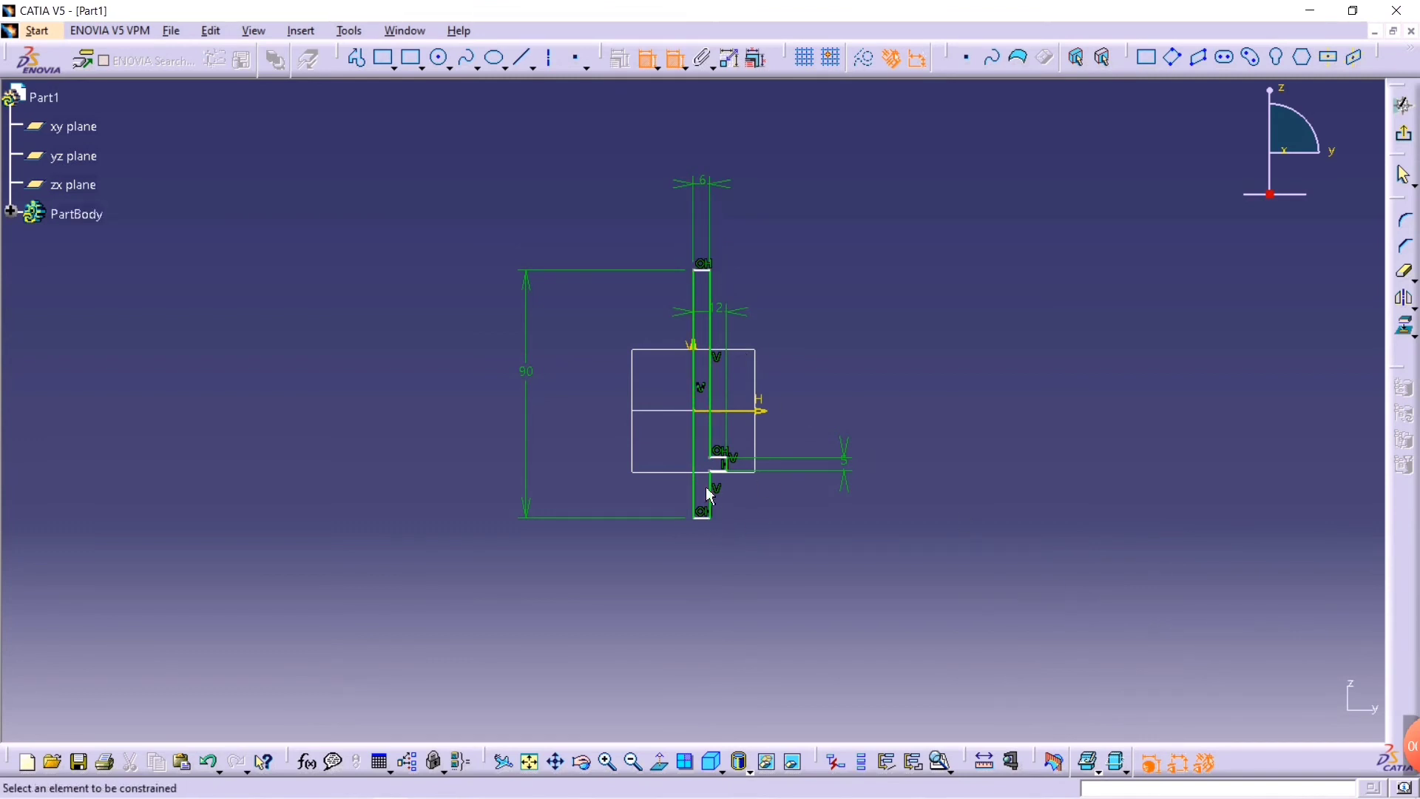
- Dimension the distance from the collar's upper edge to the stem's lower end edge and set it to 15 mm
click(728, 460)
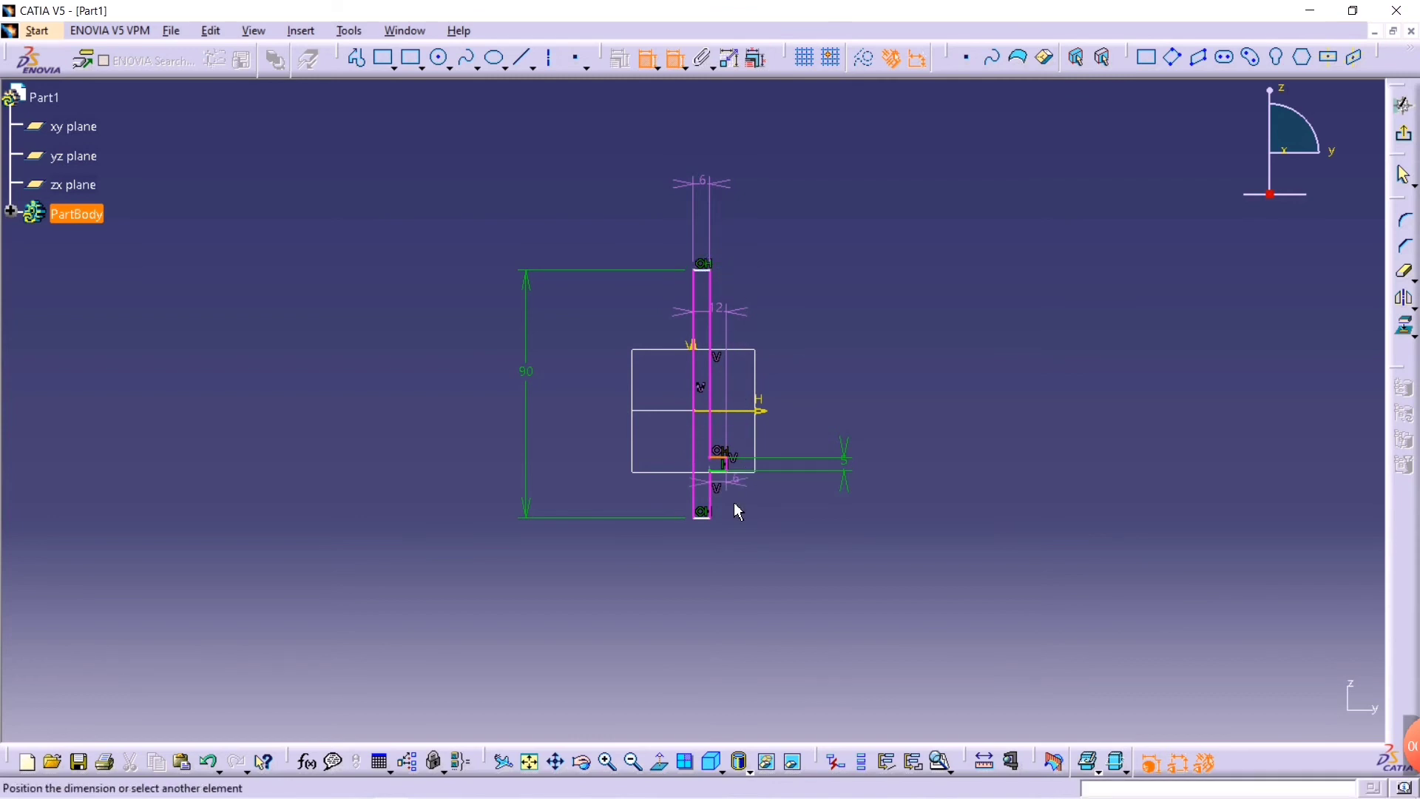
click(704, 517)
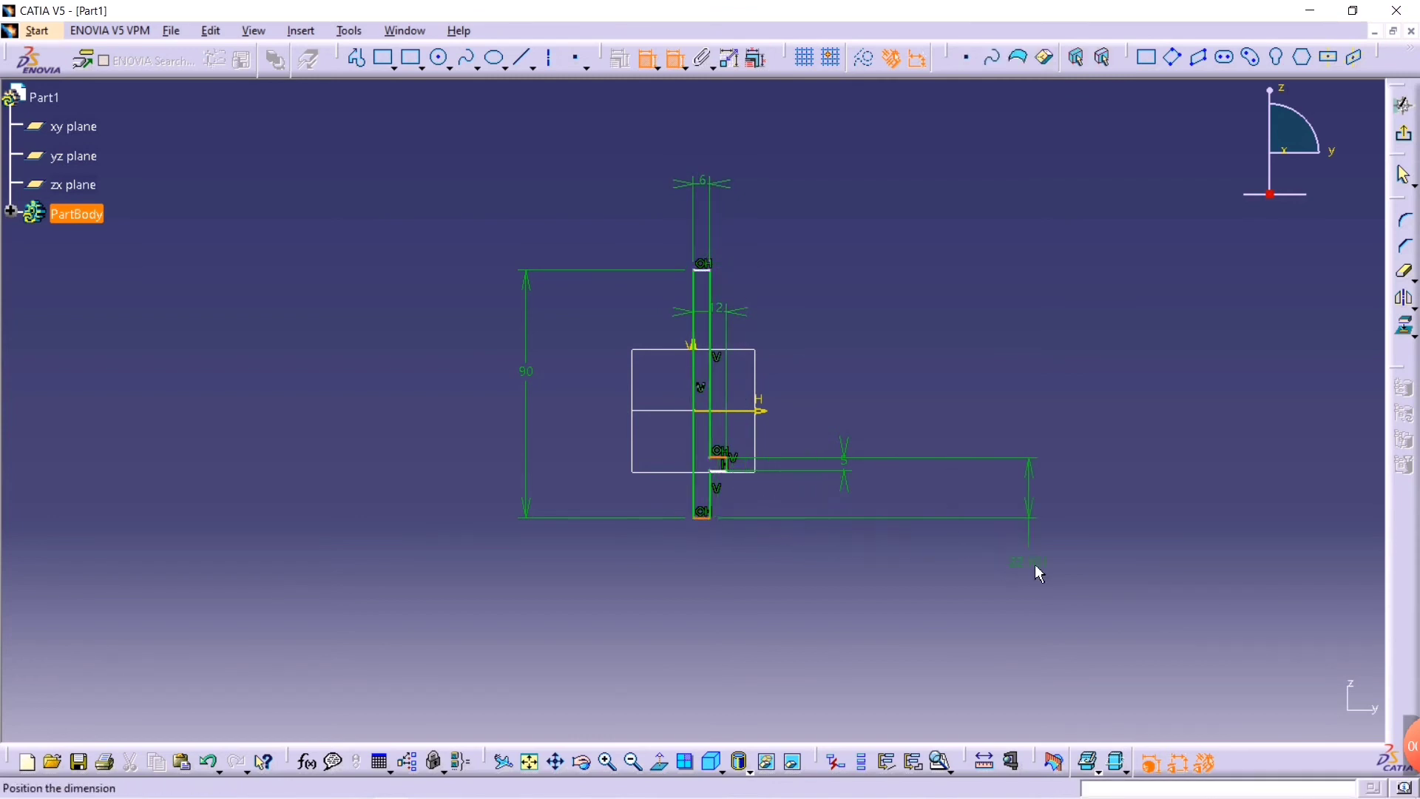
click(1028, 506)
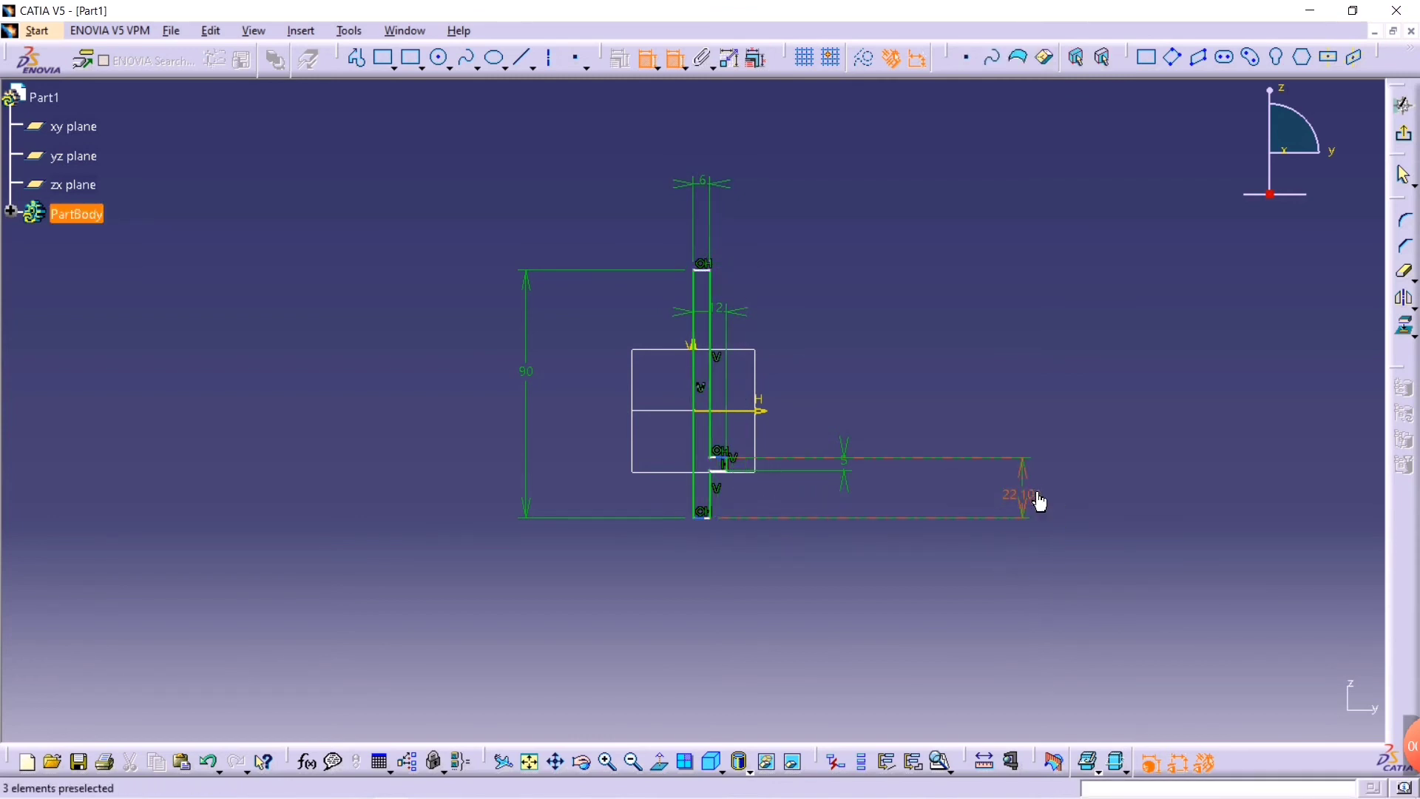
double_click(1040, 503)
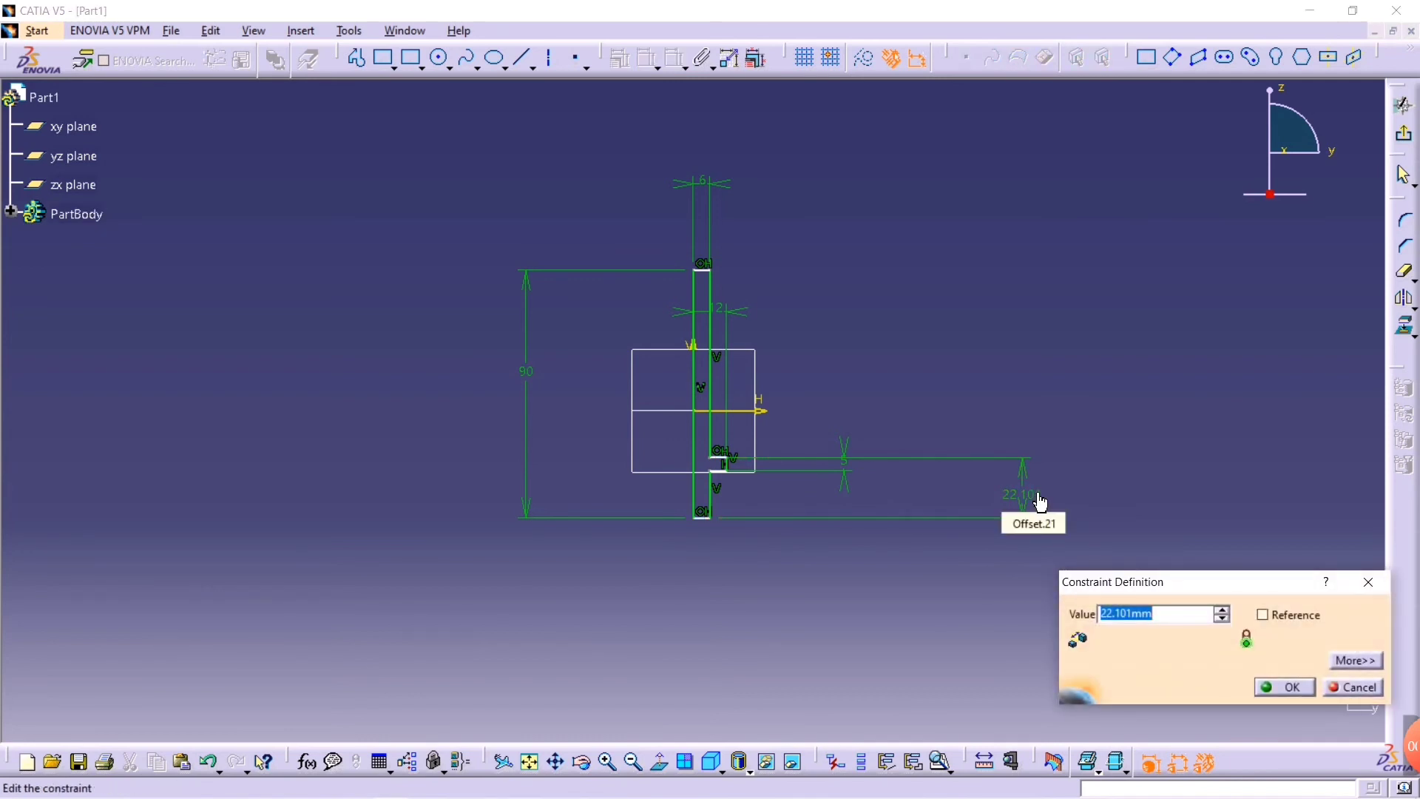
text(15)
key(Return)
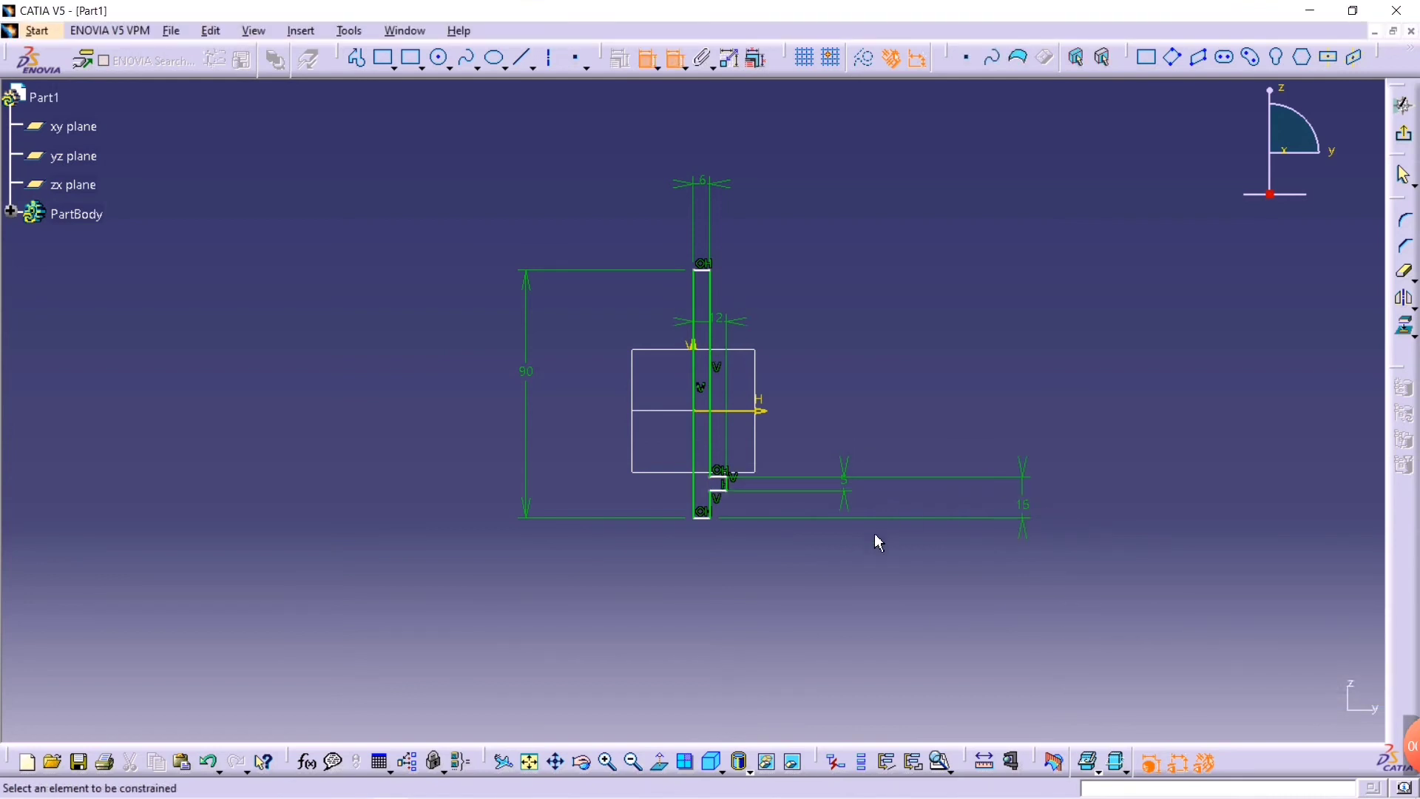
- Dimension the distance from the sketch's horizontal axis to the collar's upper edge to fix the profile's vertical position
click(721, 479)
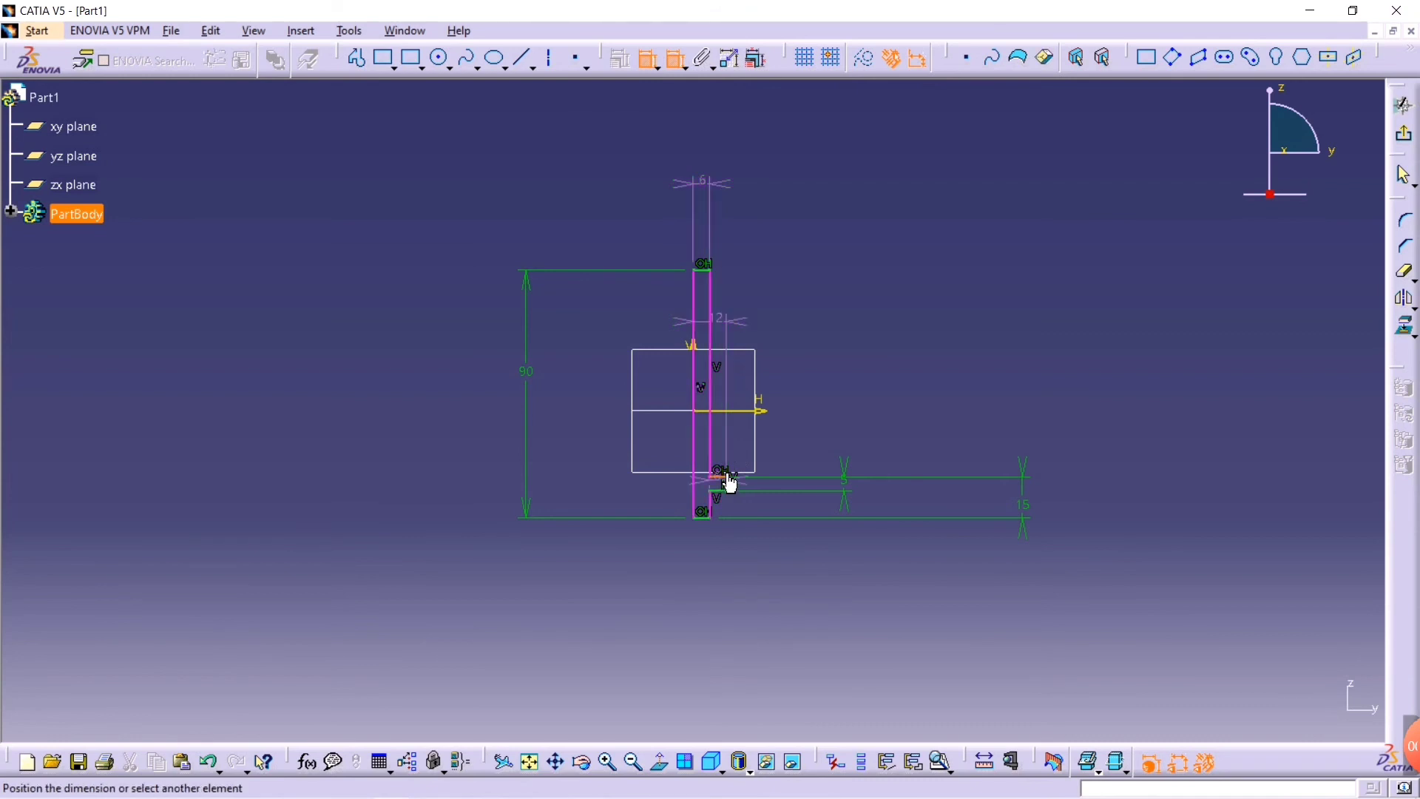
click(739, 412)
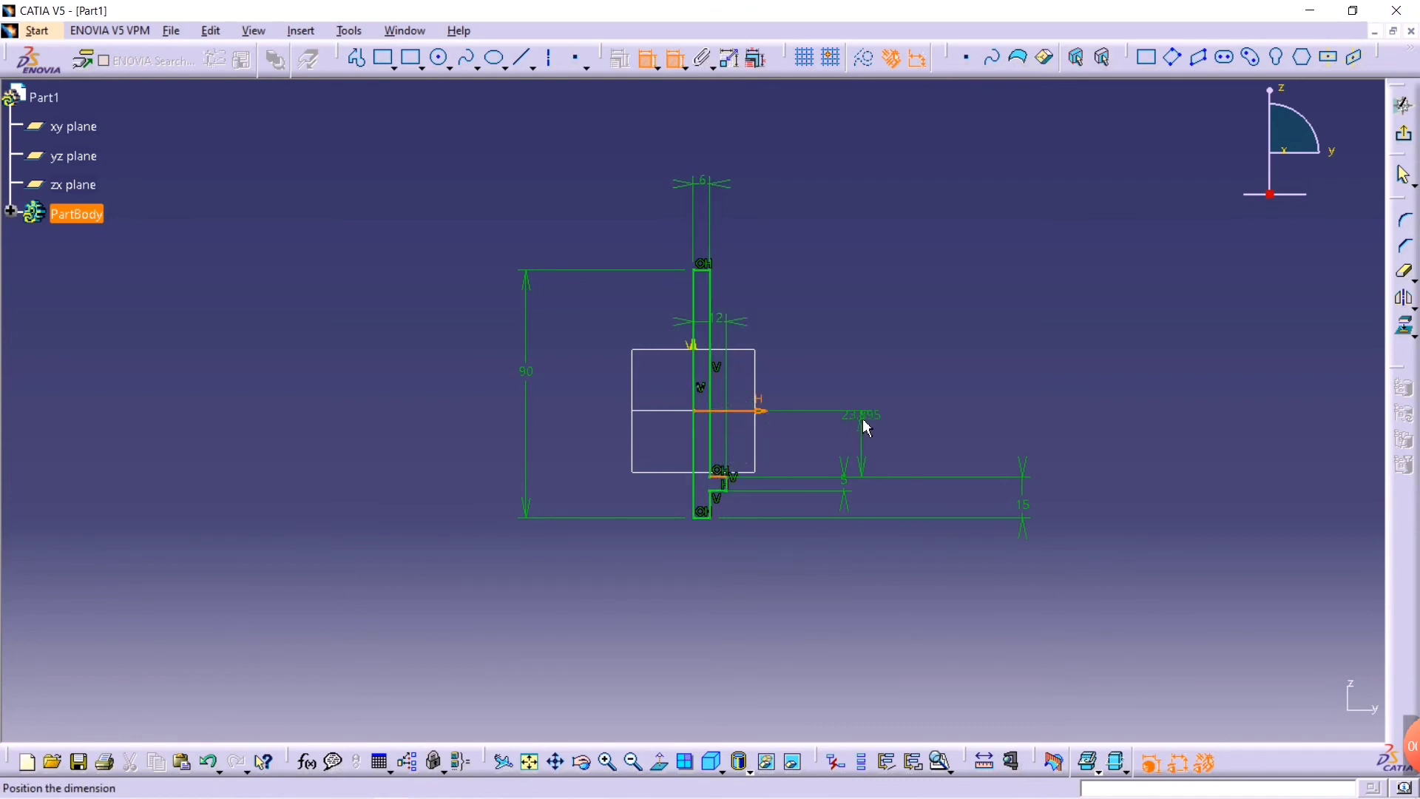
click(867, 448)
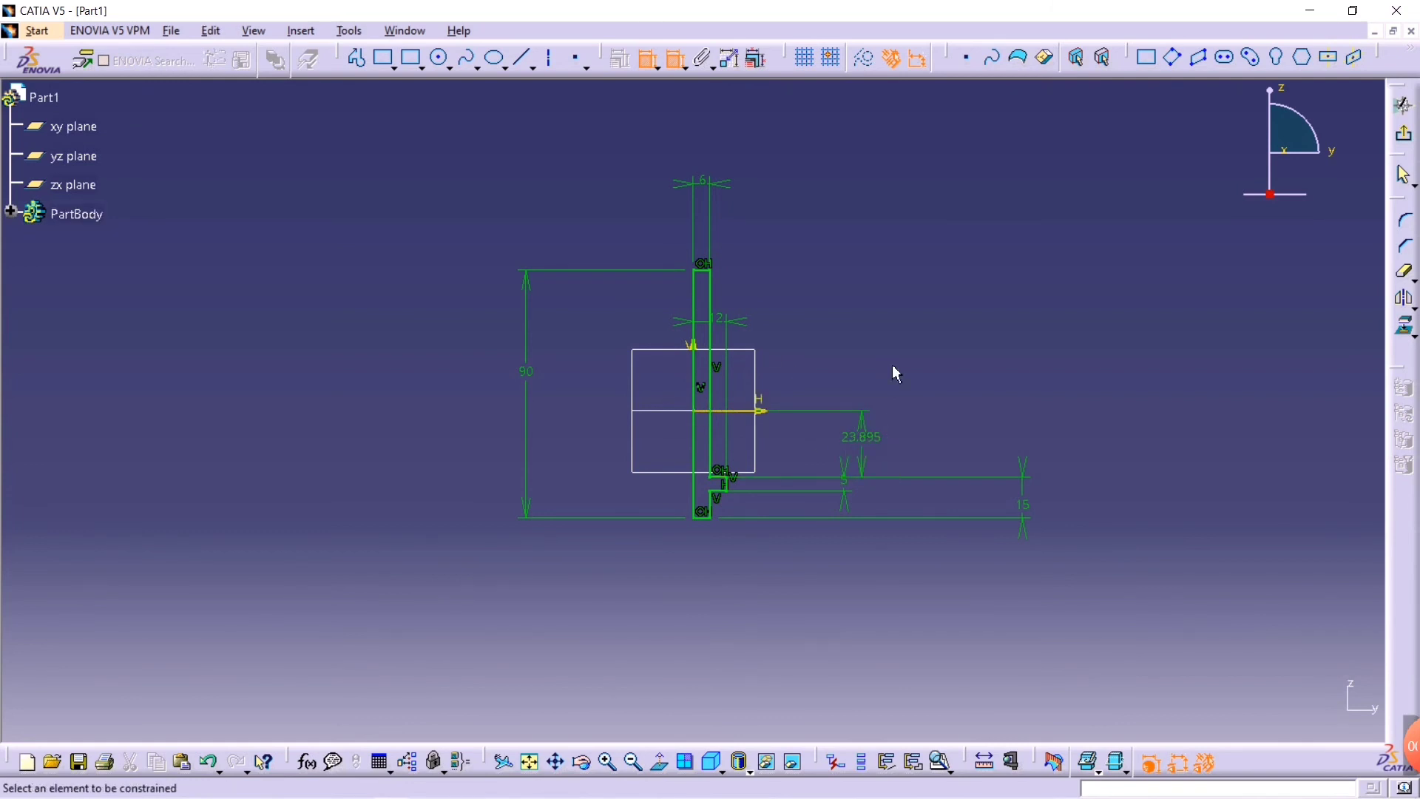
- Finish the sketch and revolve the profile 360 degrees about its long inner edge as a shaft
click(1404, 105)
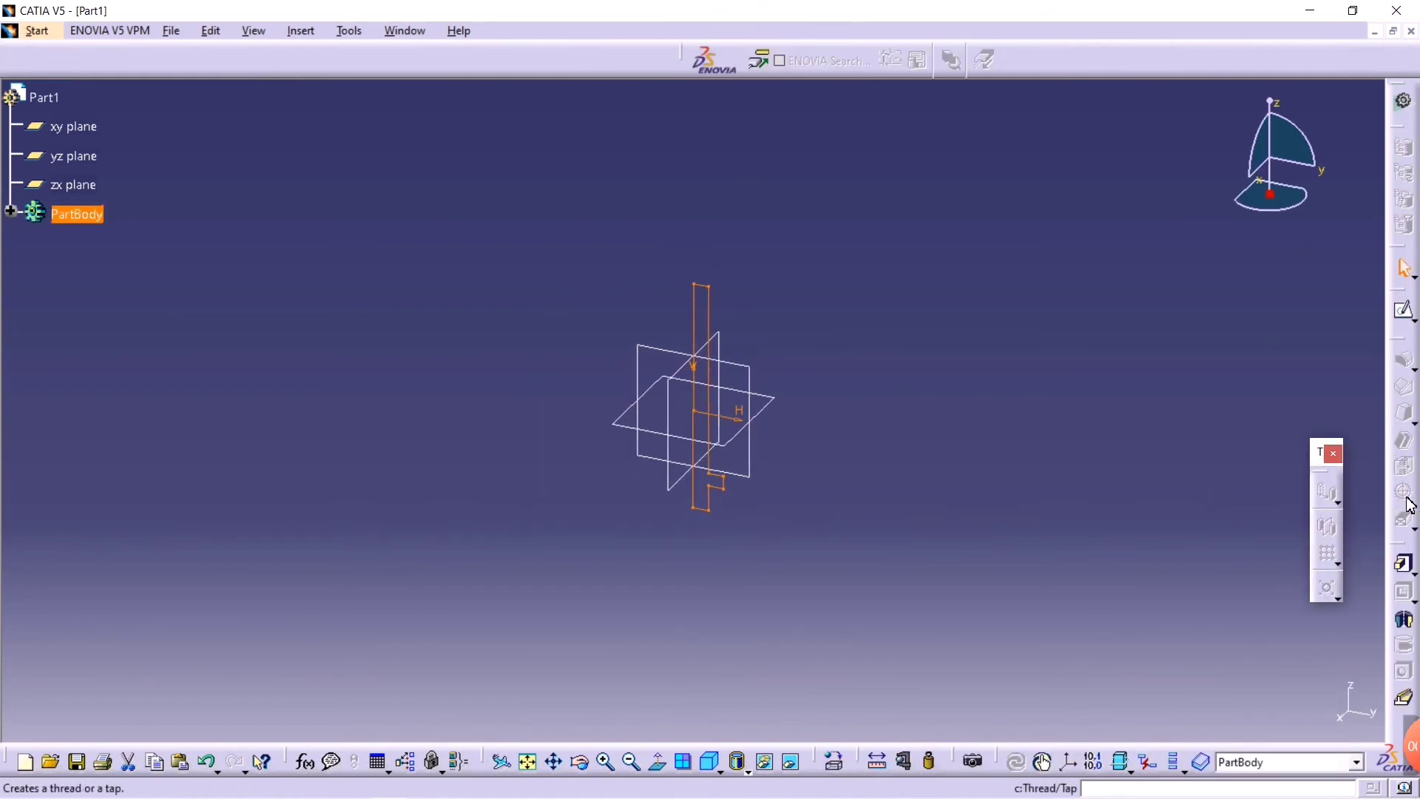
click(1404, 621)
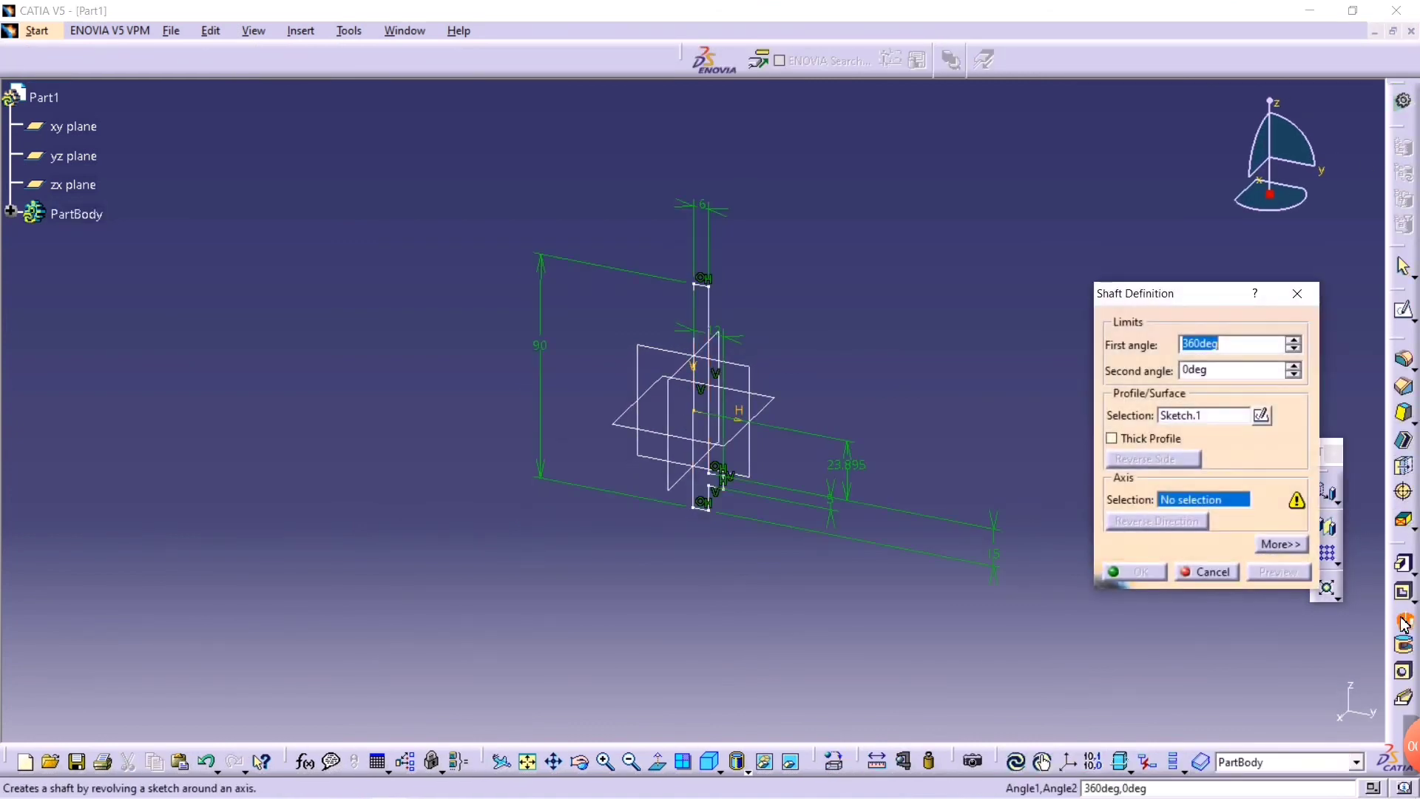
click(677, 414)
middle_drag(712, 534, 694, 438)
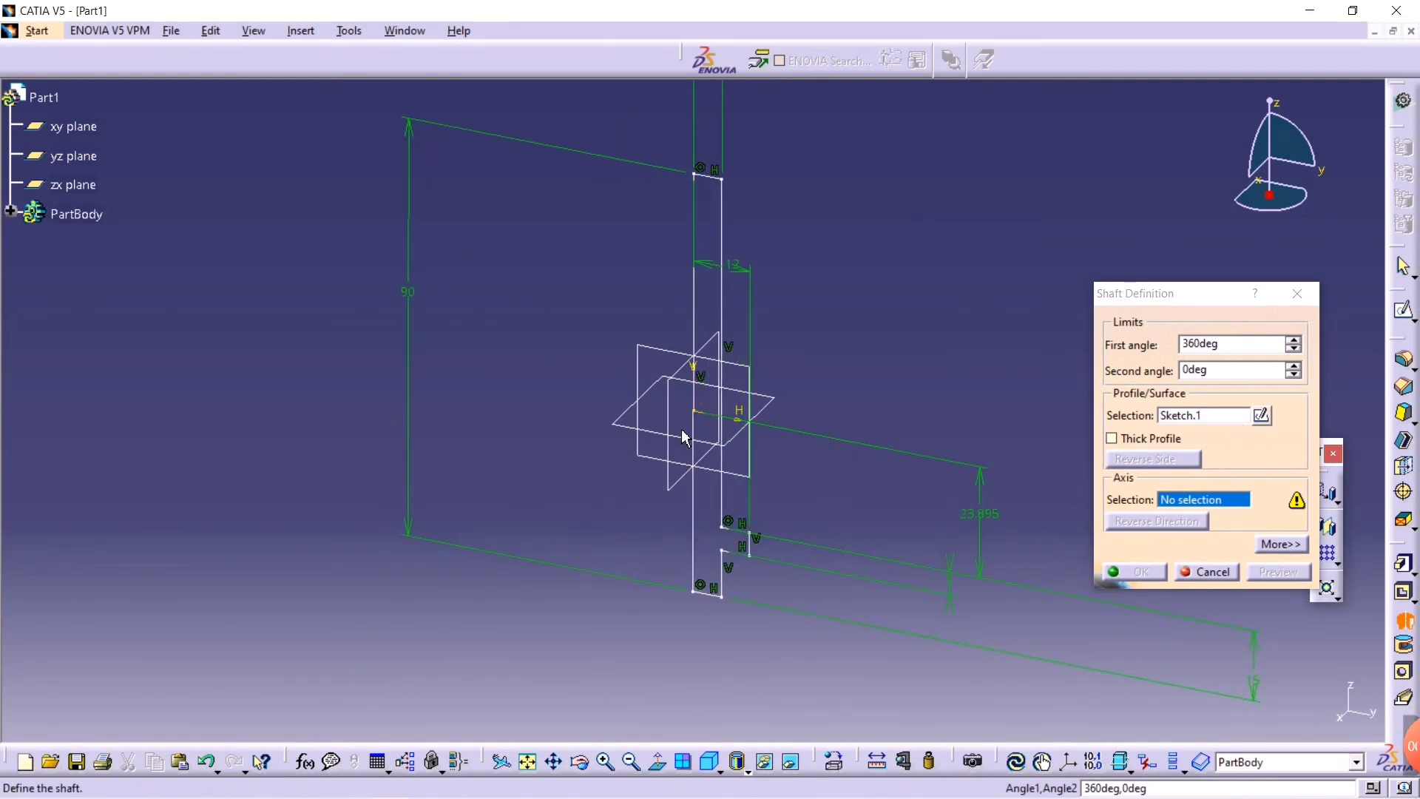
click(702, 397)
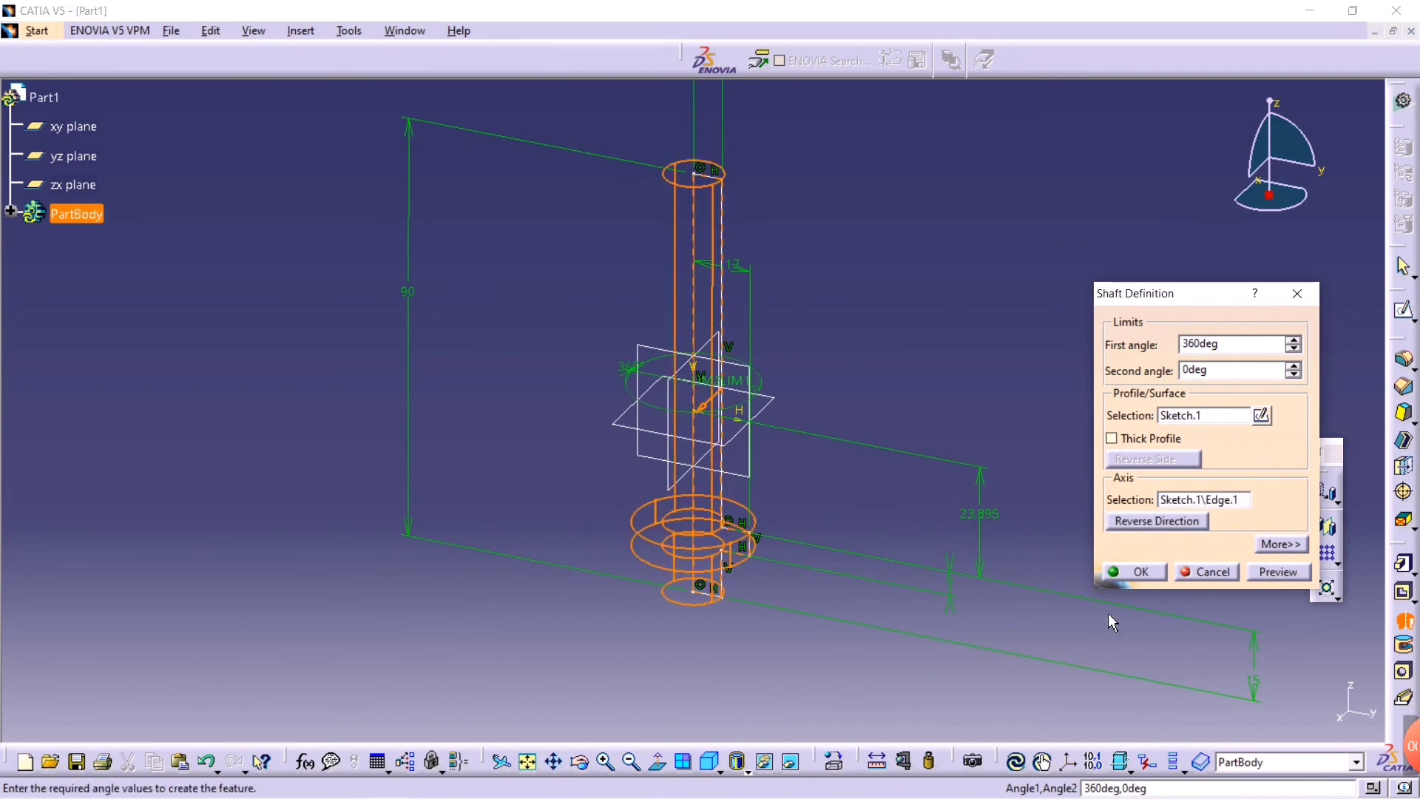
click(1139, 572)
click(1053, 397)
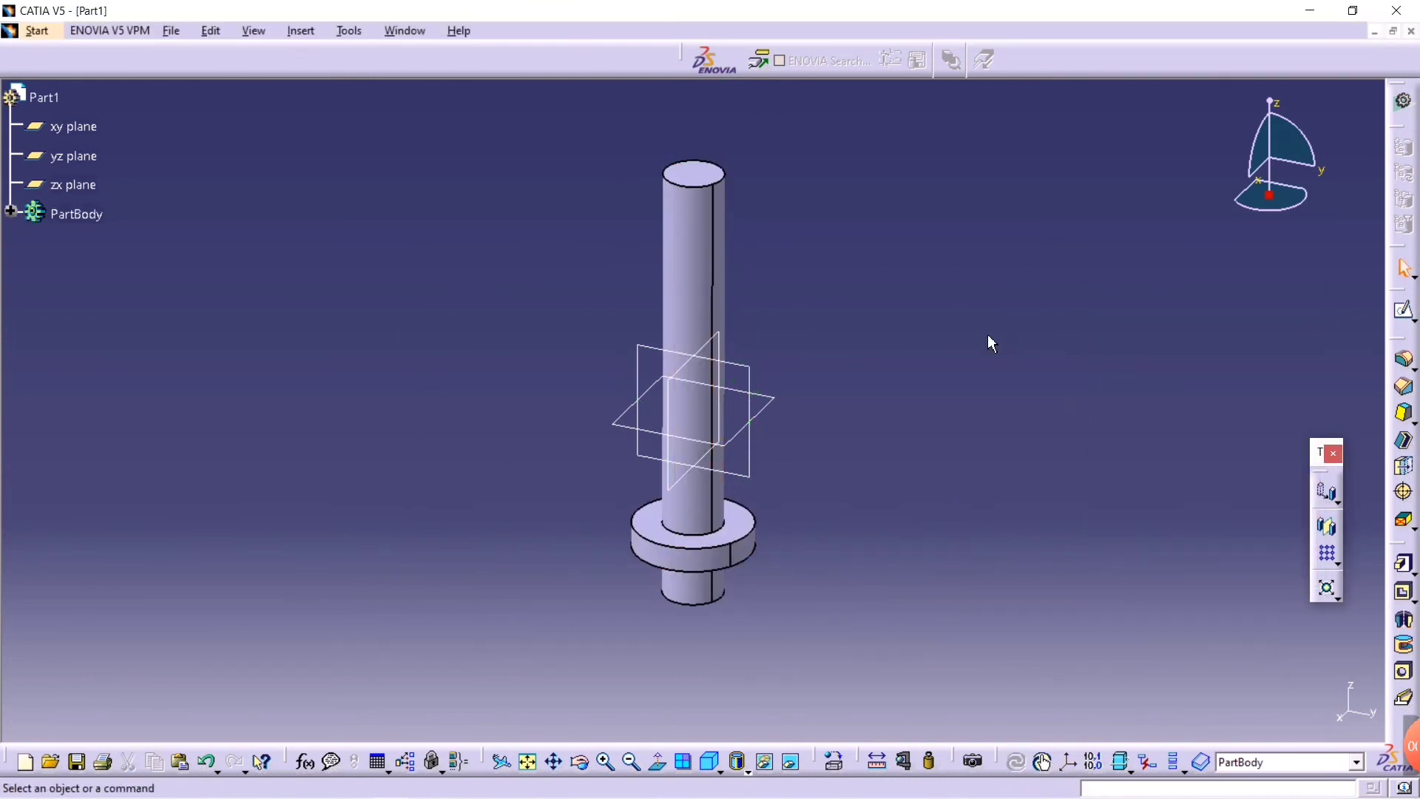
- Fillet the circular edge where the long stem meets the collar's upper face with a 5 mm radius
click(716, 534)
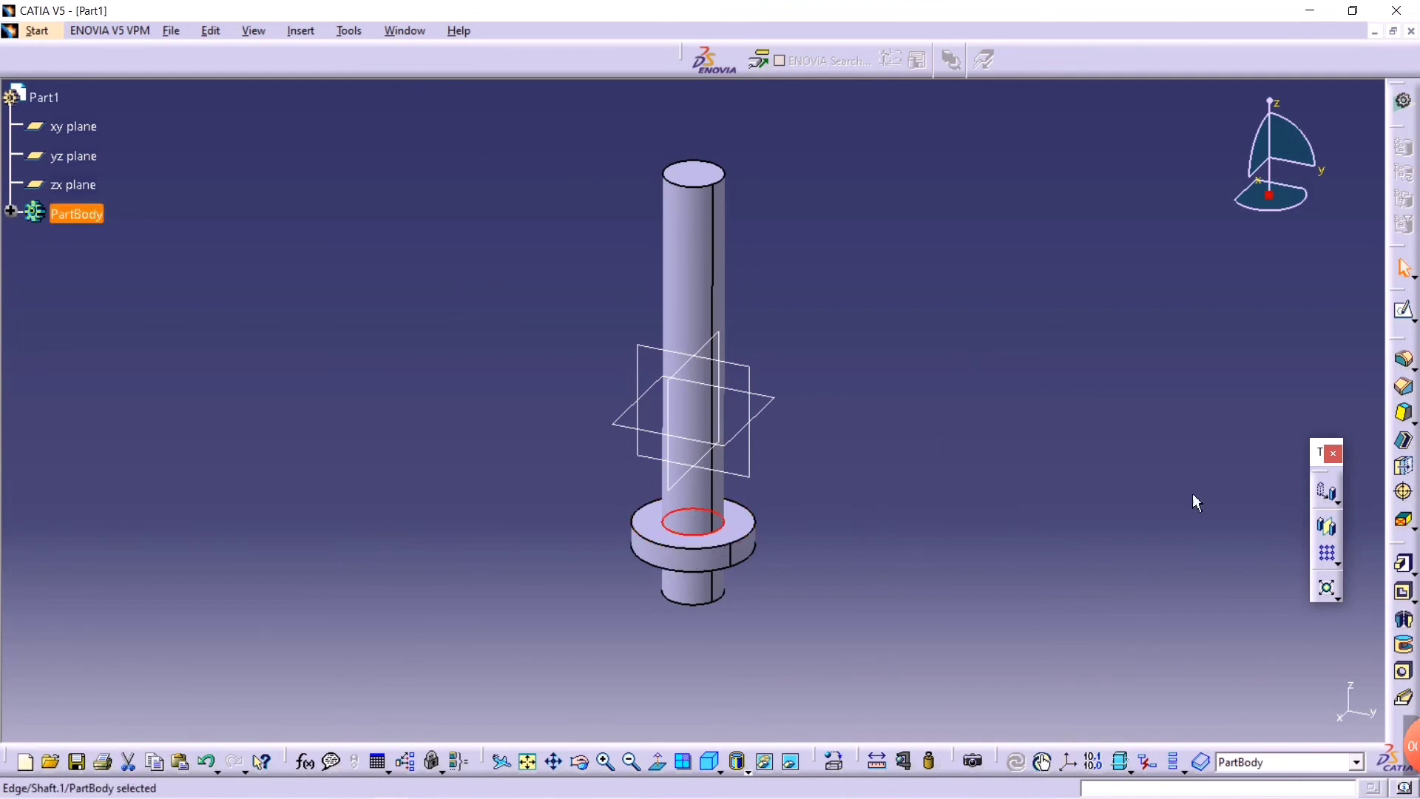
click(1407, 365)
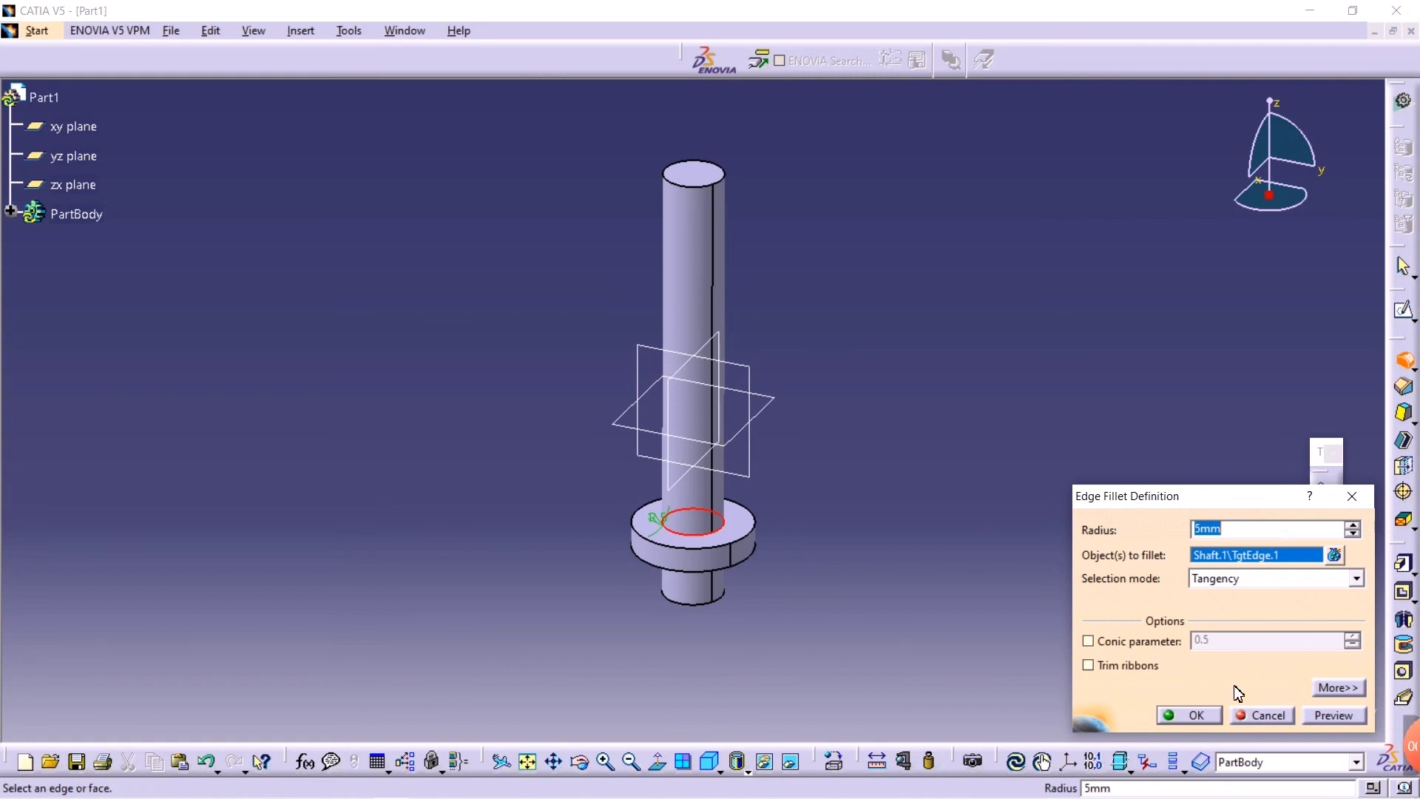
click(1176, 714)
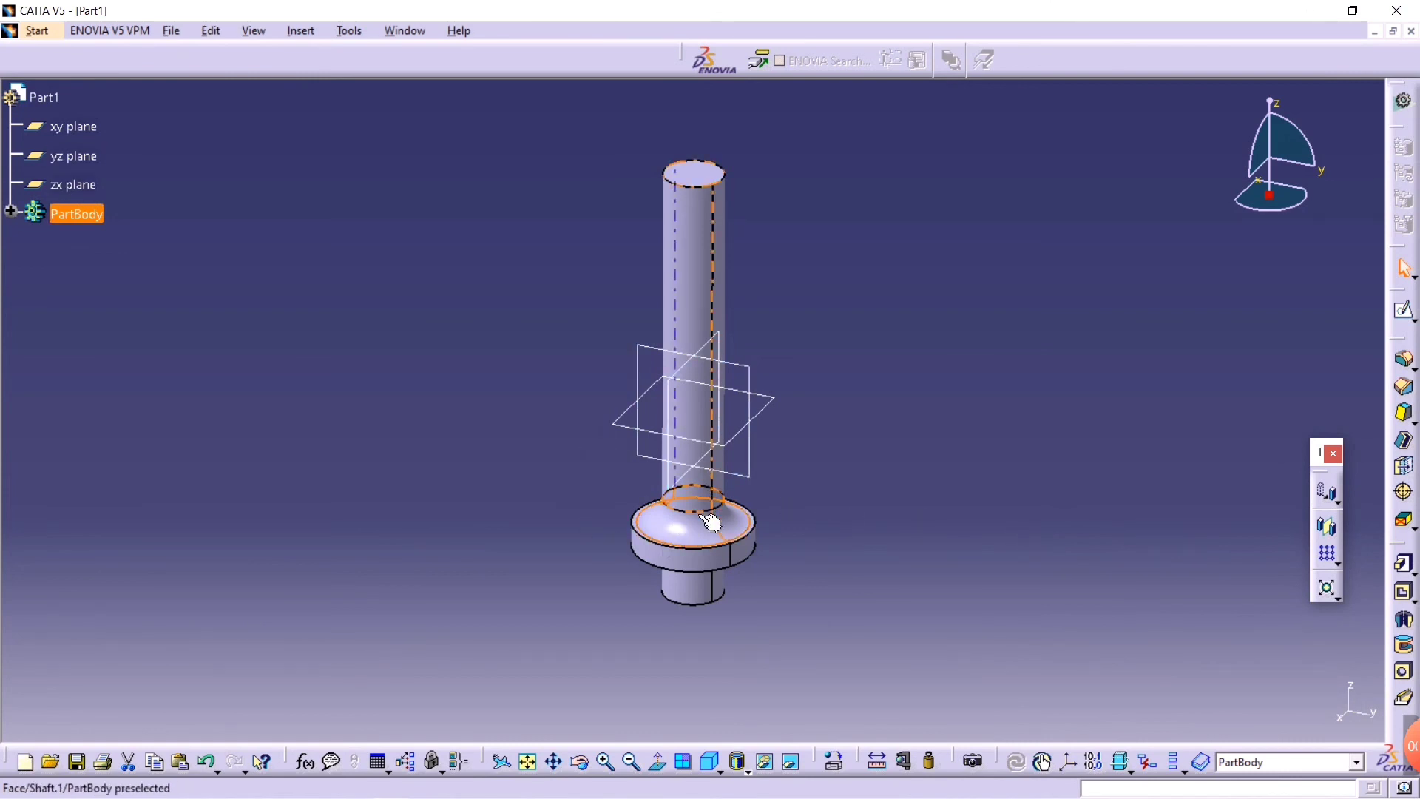
- Fillet the rim of the long stem's free end face with a 2 mm radius
click(719, 187)
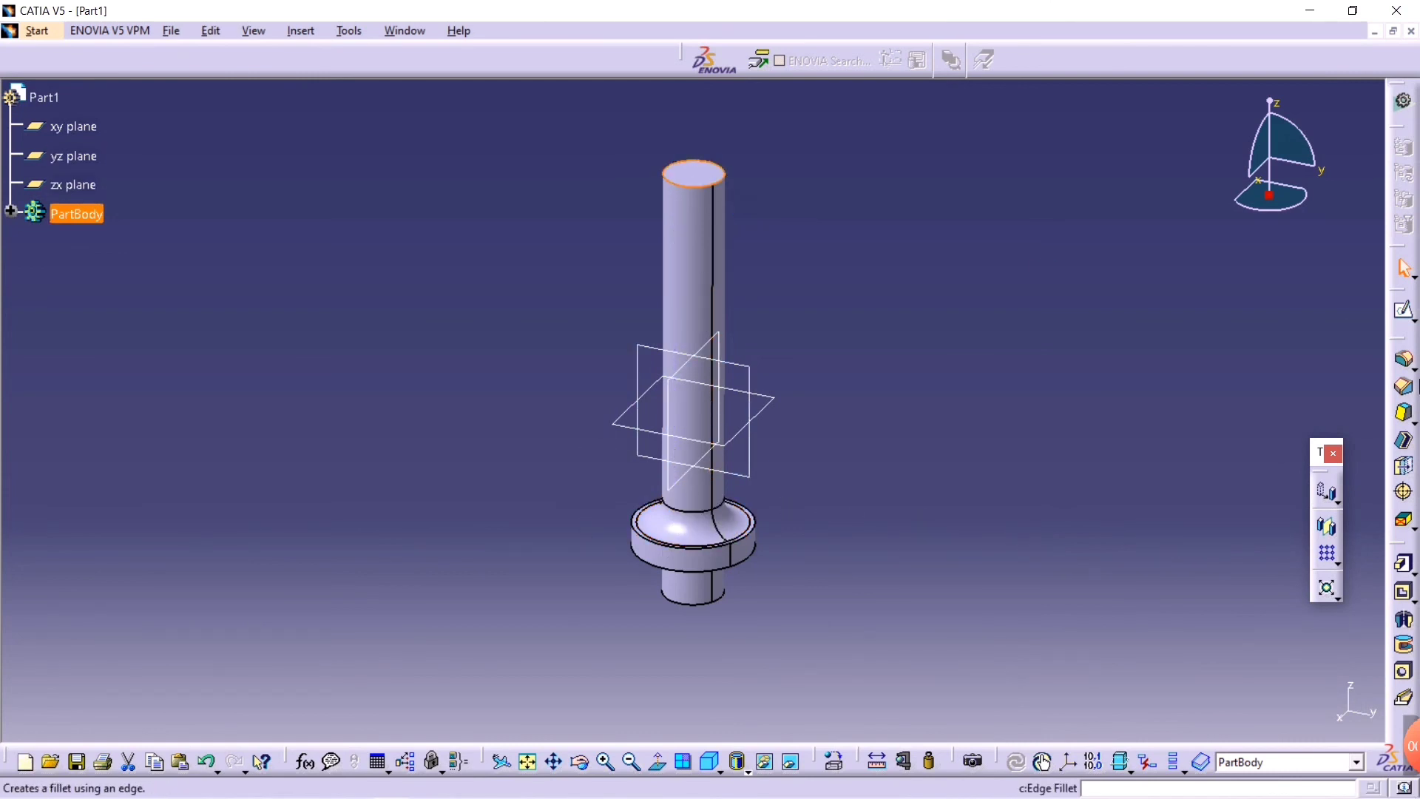
click(1404, 362)
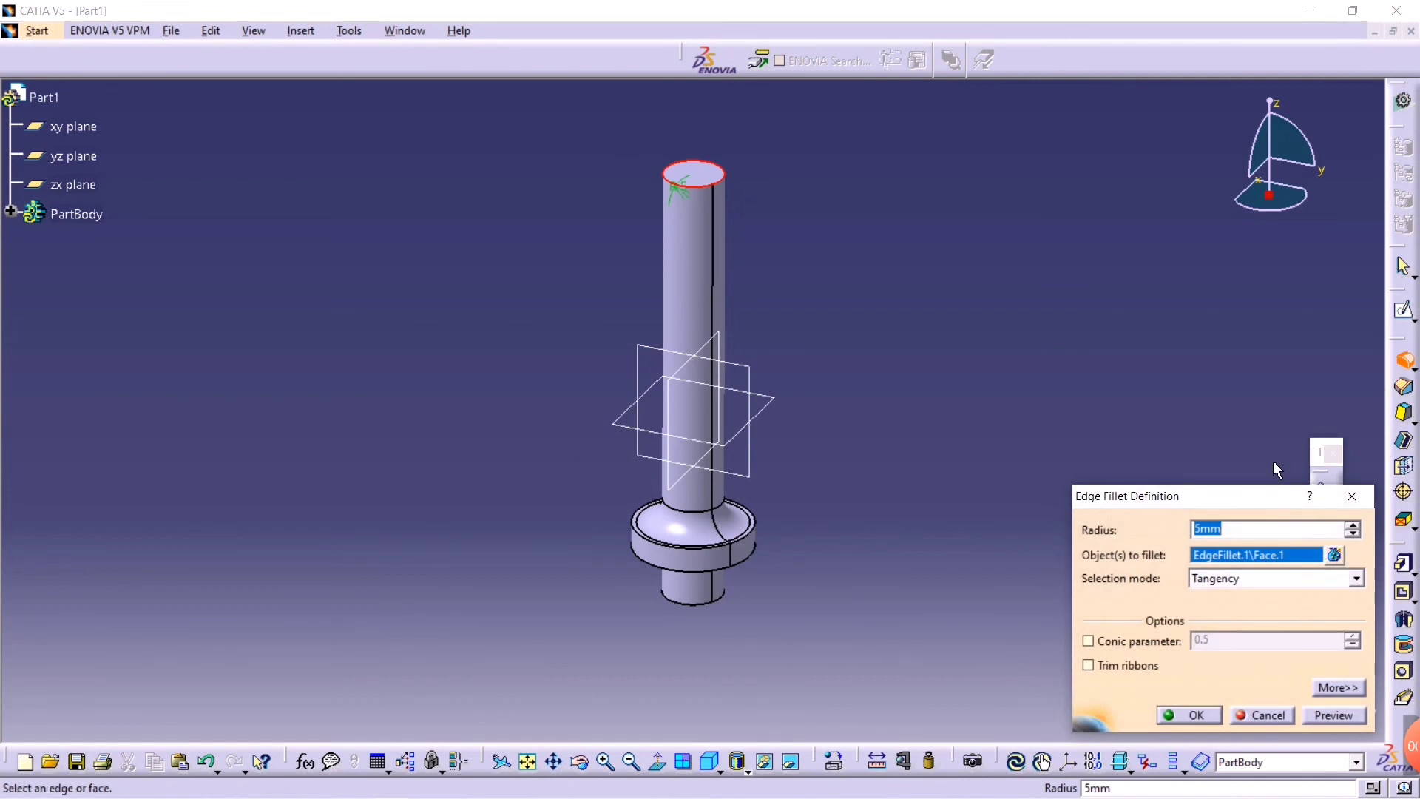
text(2)
click(1194, 716)
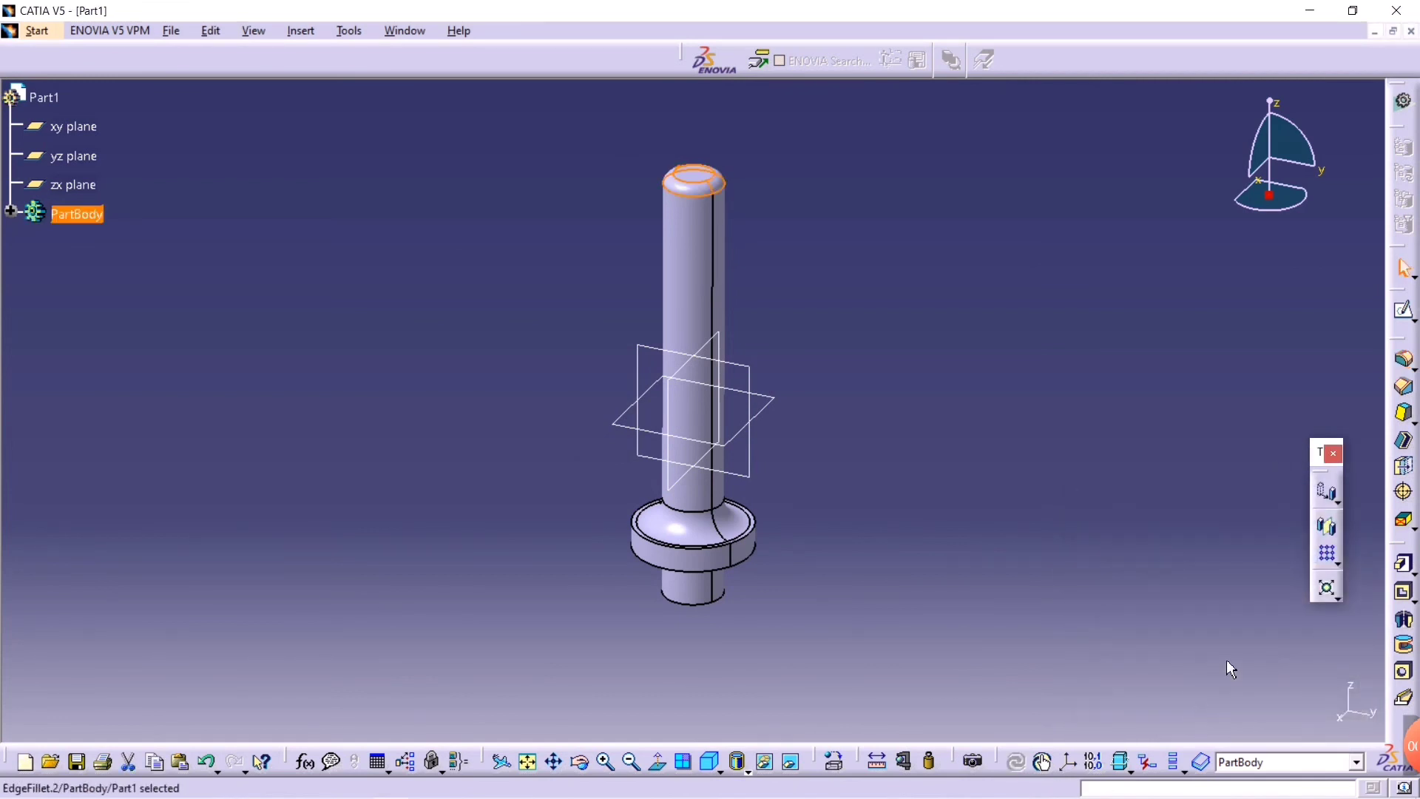
- Fillet the rim of the short stem's end face with a 2 mm radius and save the part
middle_drag(975, 588, 924, 562)
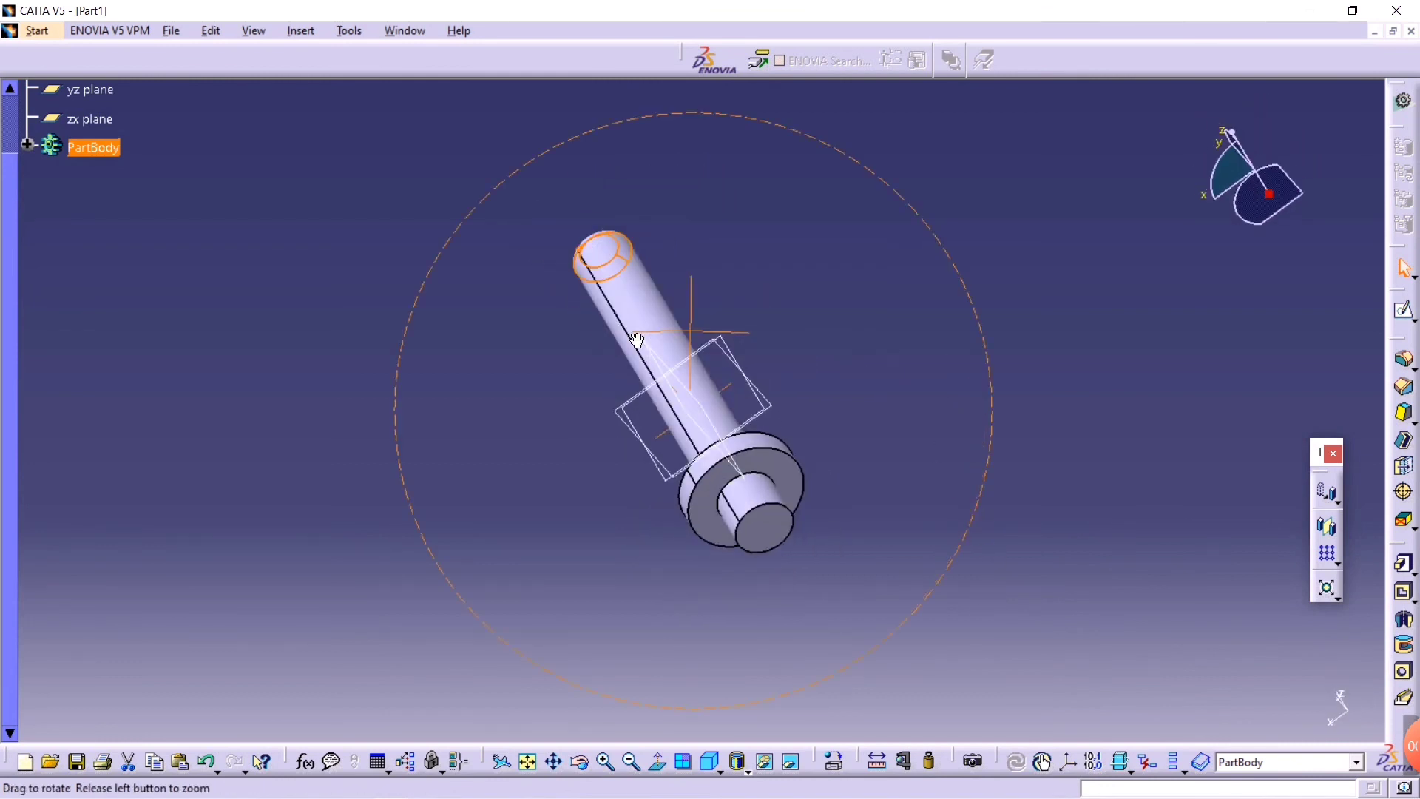
click(766, 532)
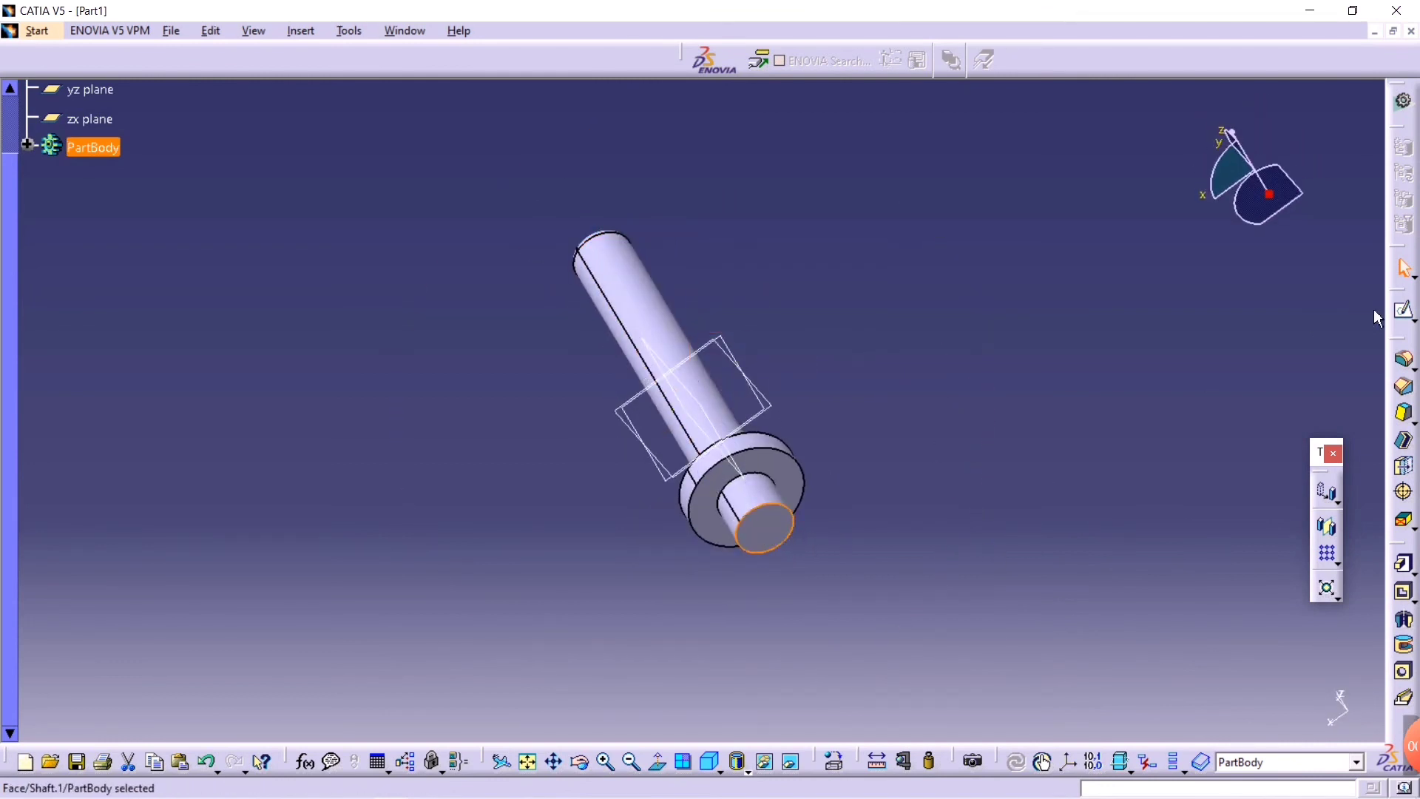
click(1405, 363)
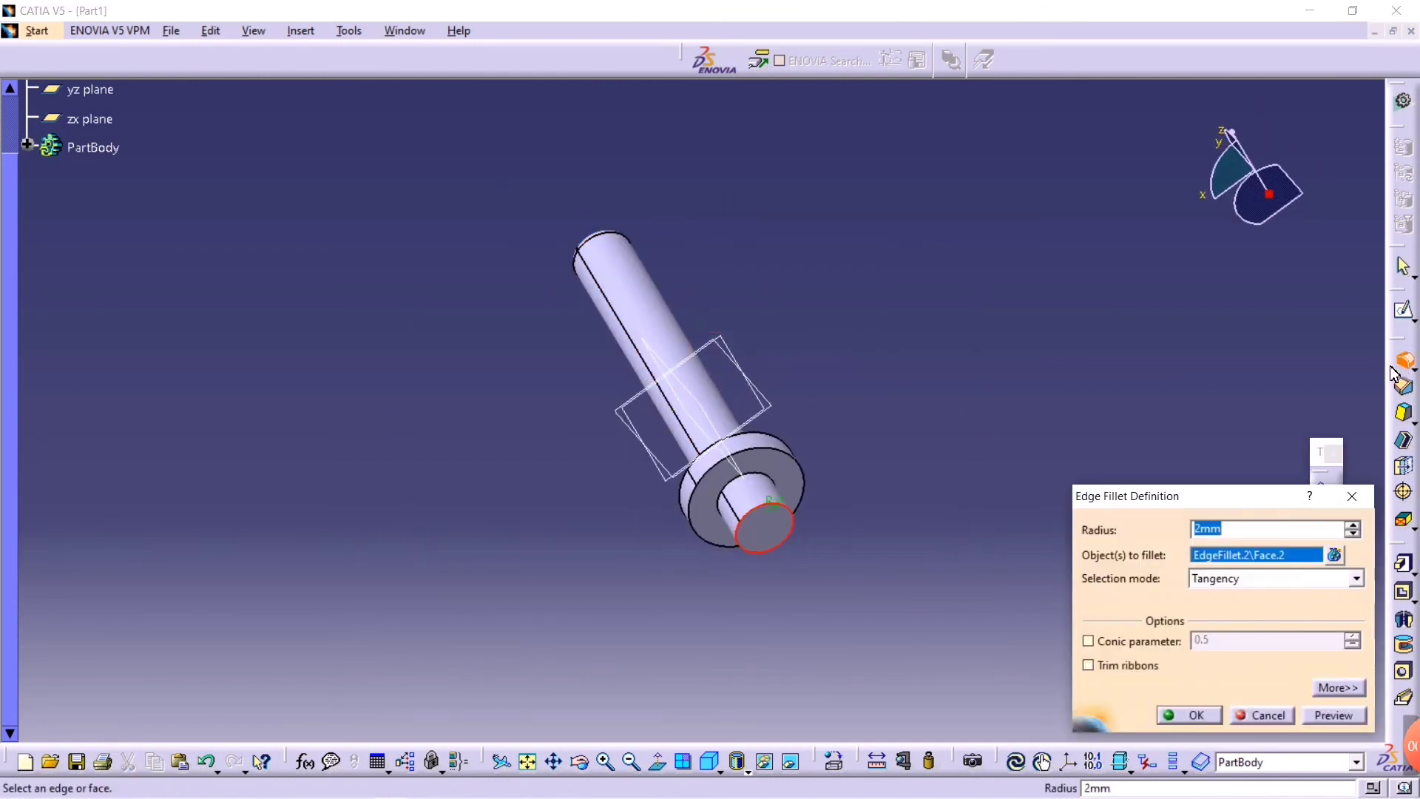
text(2)
click(1188, 721)
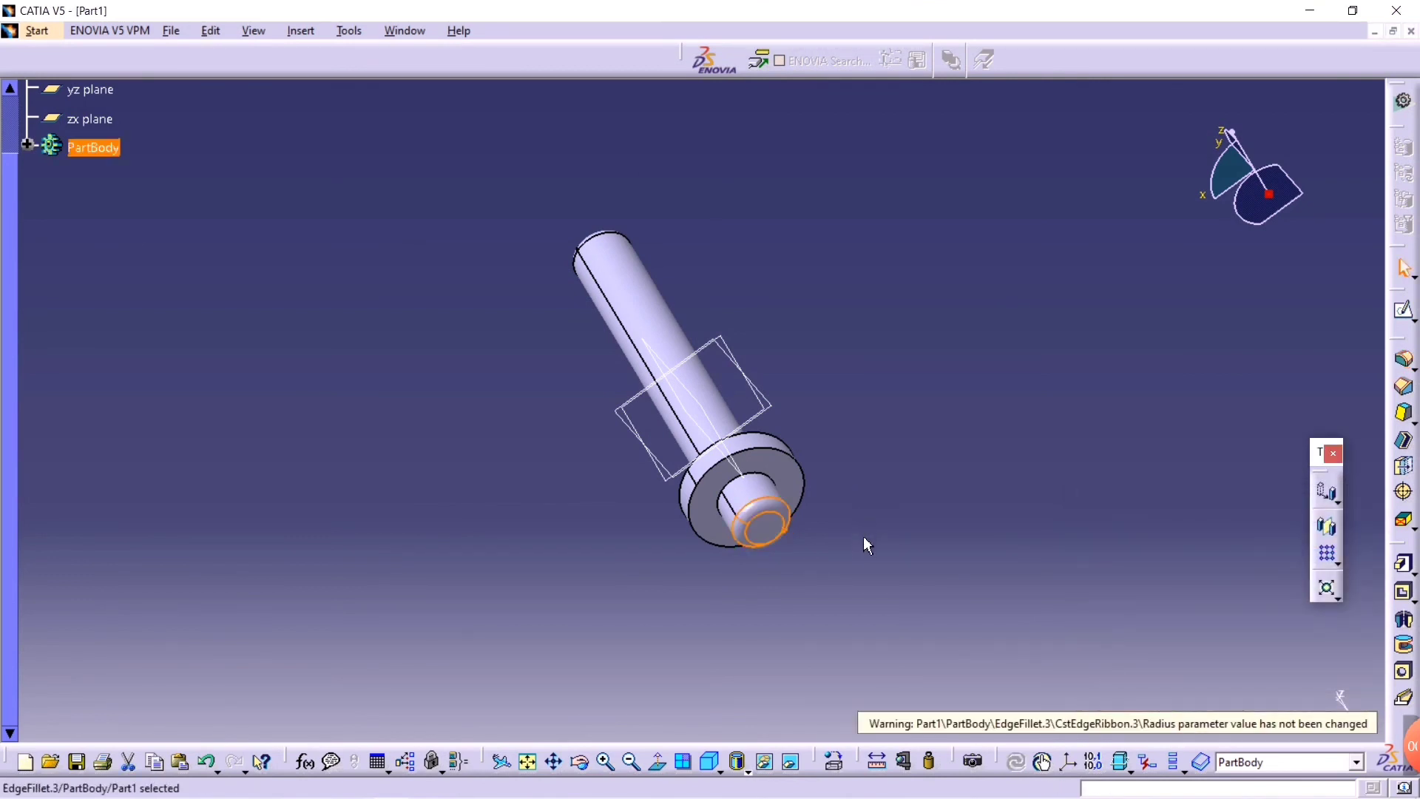
key(ctrl+s)
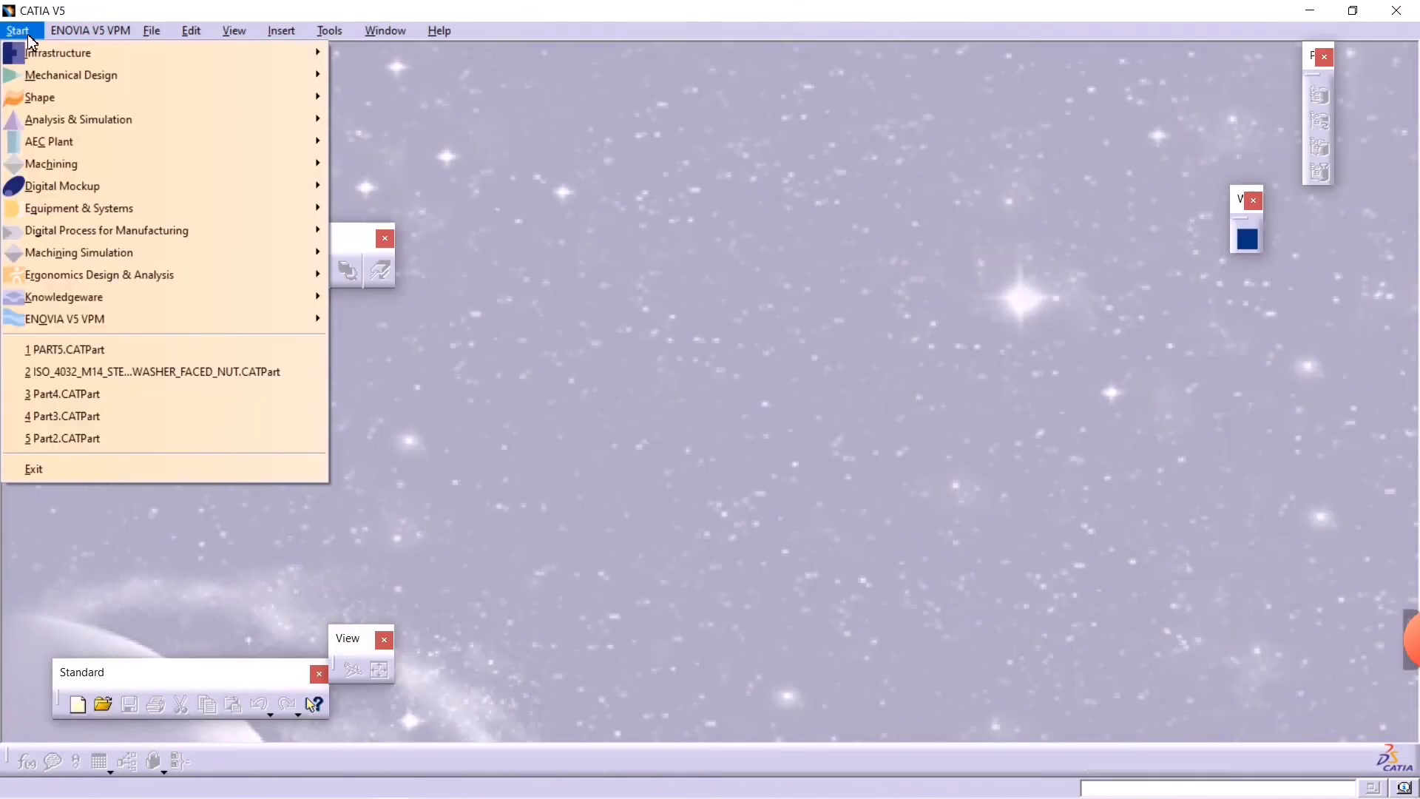
- Start a new part in Part Design and switch to the Assembly Design workbench for a new product
mouse_move(65, 80)
click(429, 77)
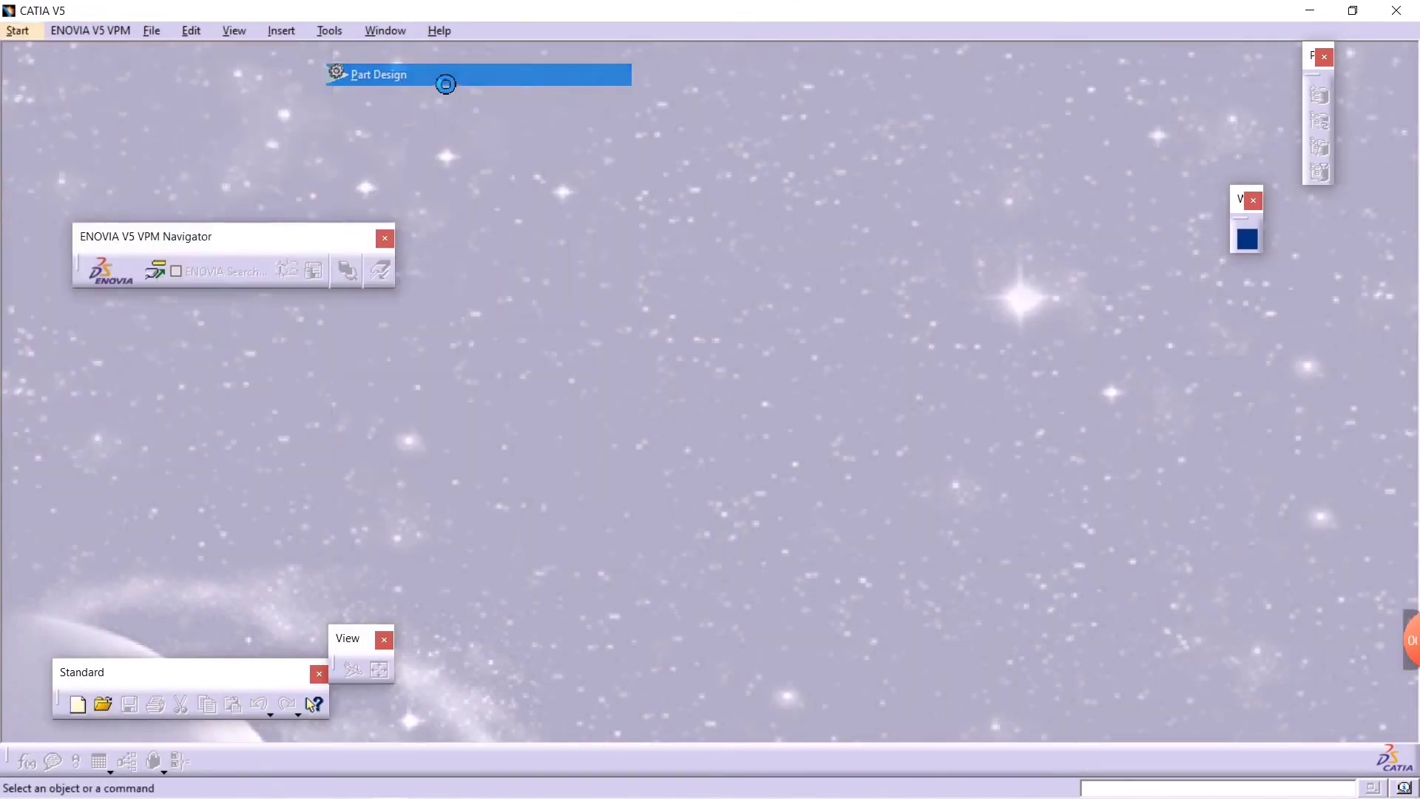
click(41, 32)
mouse_move(75, 75)
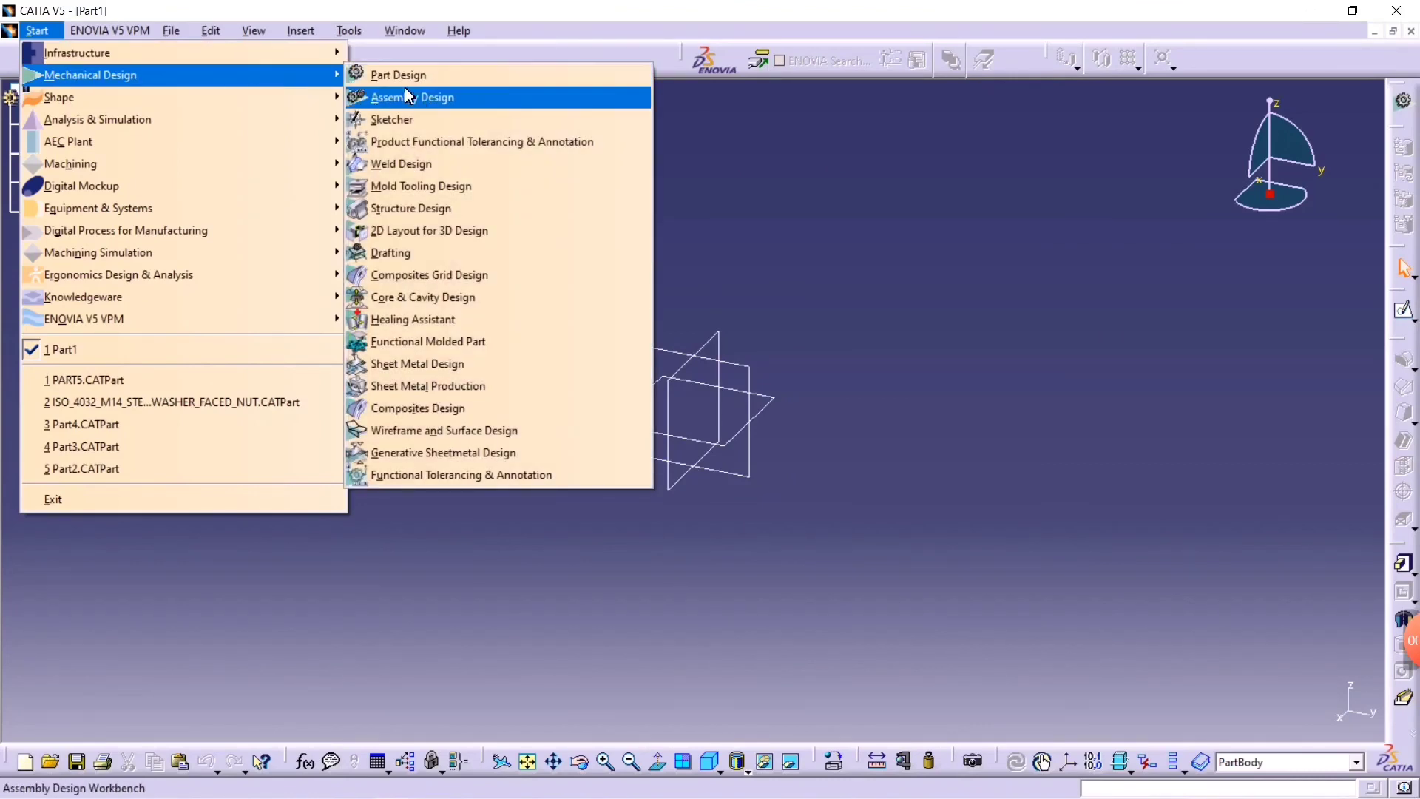
click(410, 96)
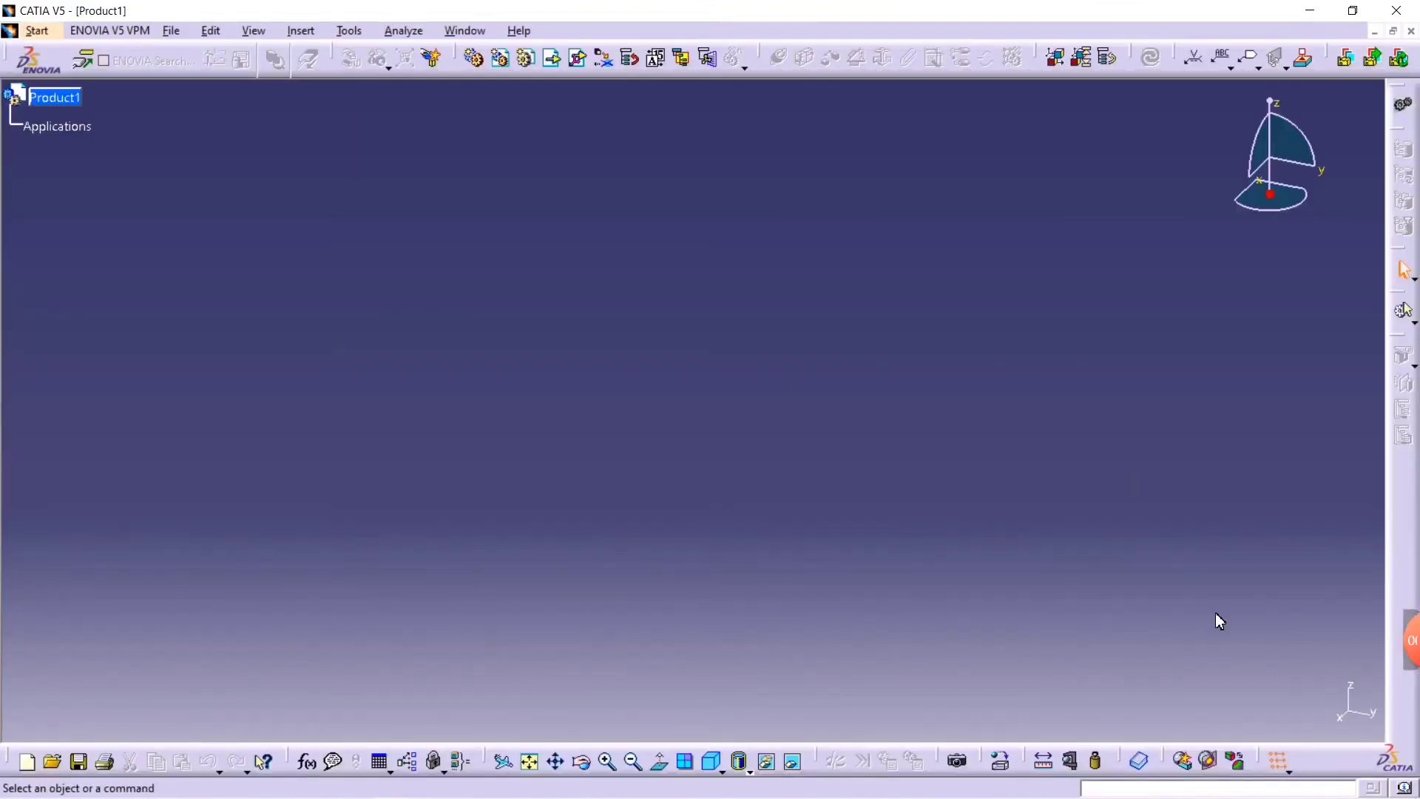
- Insert the ISO 4032 M14 steel grade A washer-faced hexagon nut from the standard parts catalog into the product
click(1139, 761)
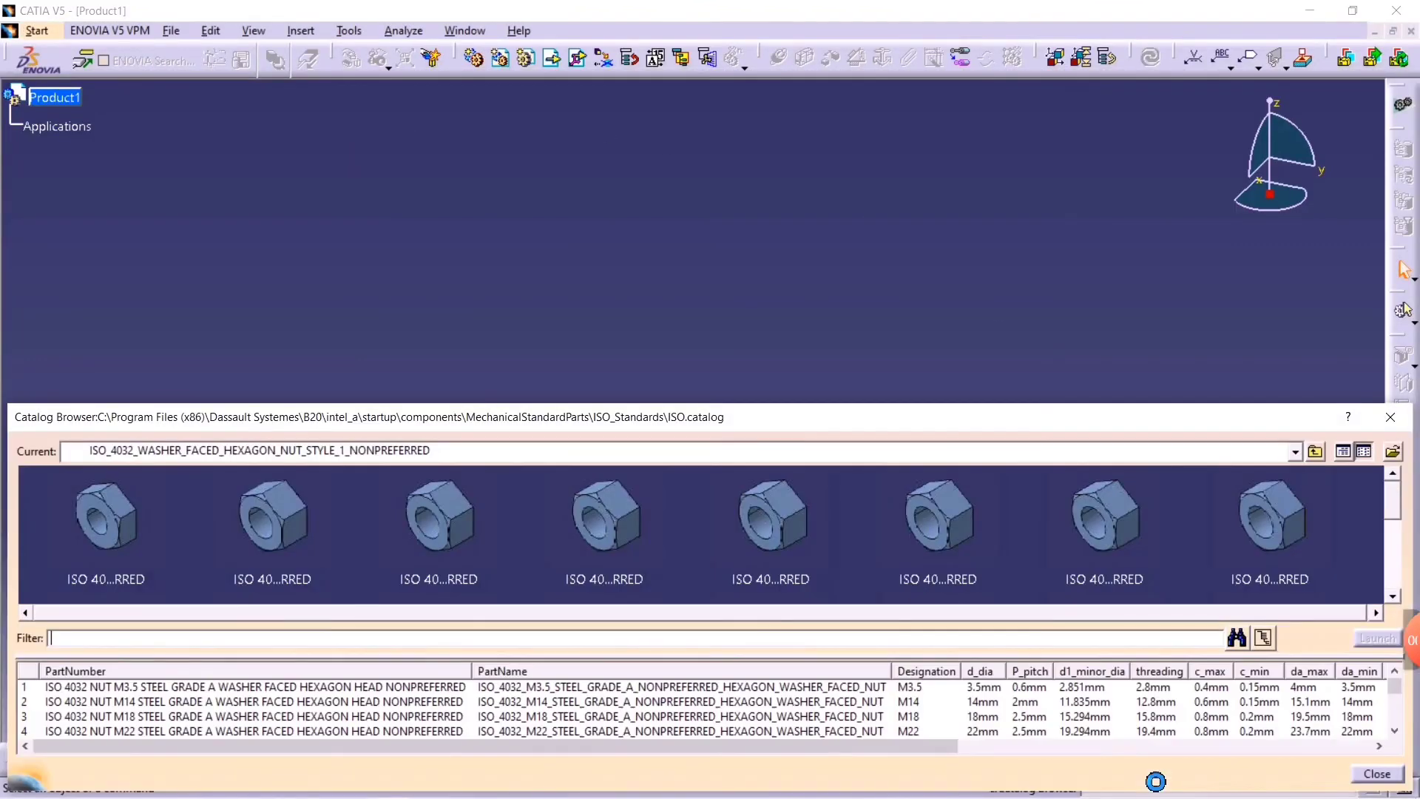
double_click(289, 538)
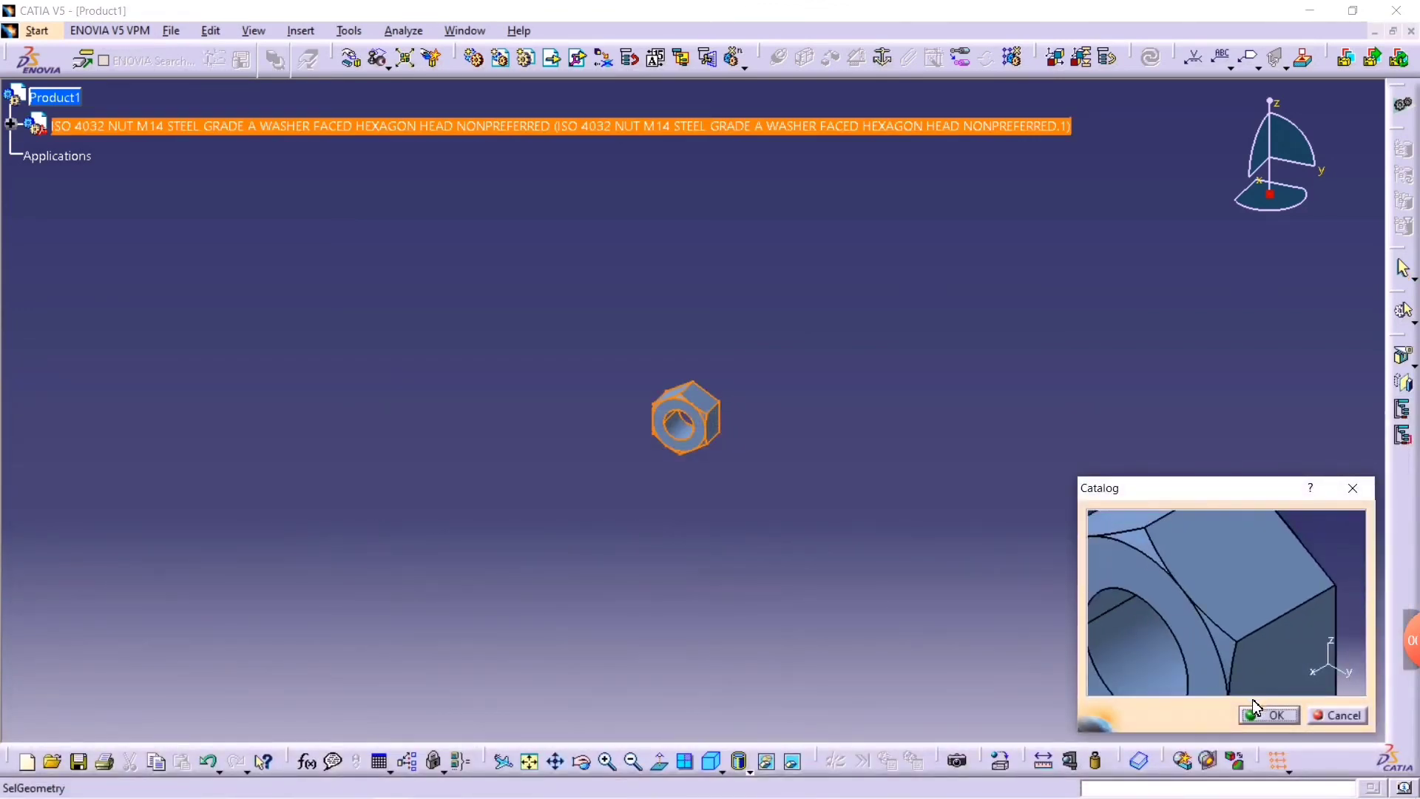
click(1251, 714)
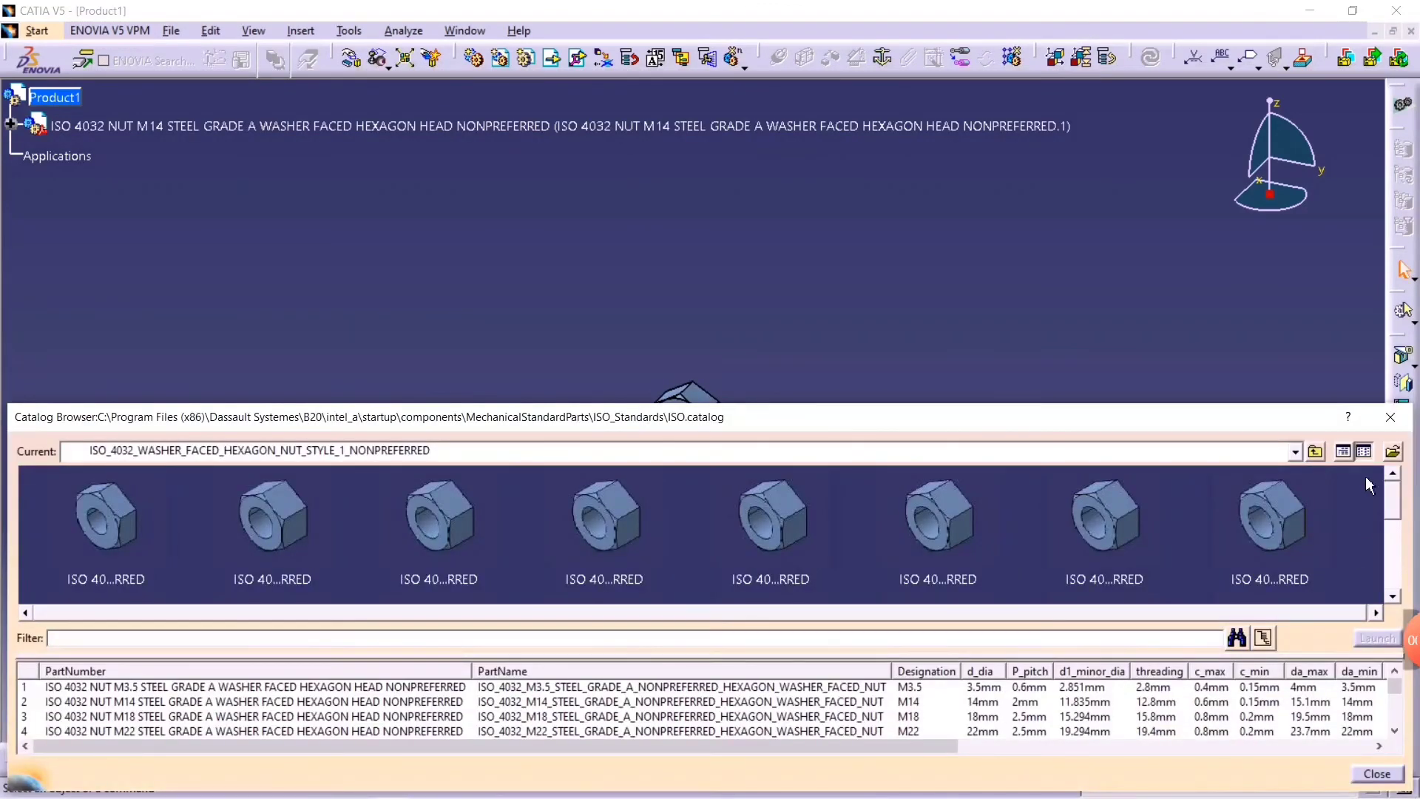
click(1410, 422)
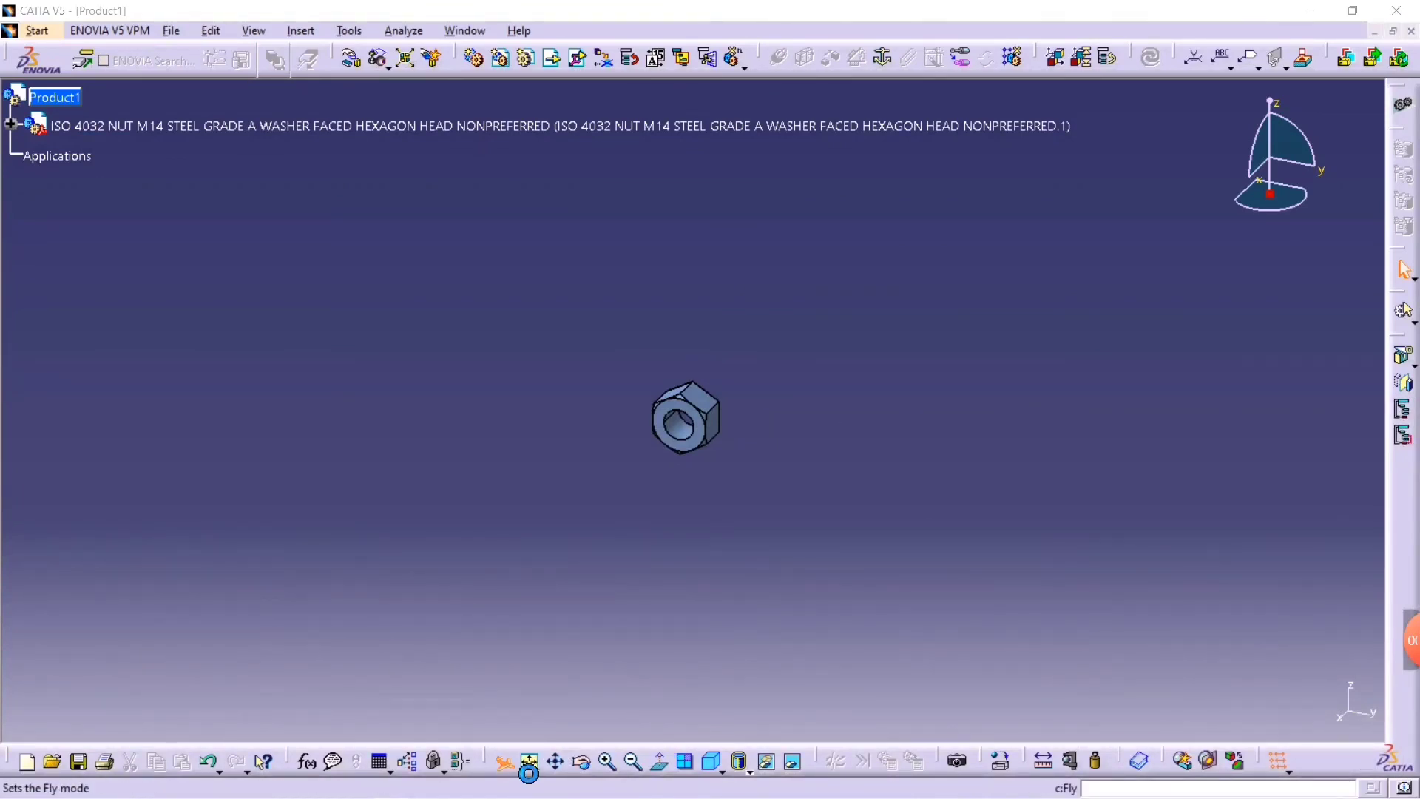
- Activate the inserted M14 nut for in-place editing in Part Design through the definition of its bore thread
click(503, 762)
click(834, 447)
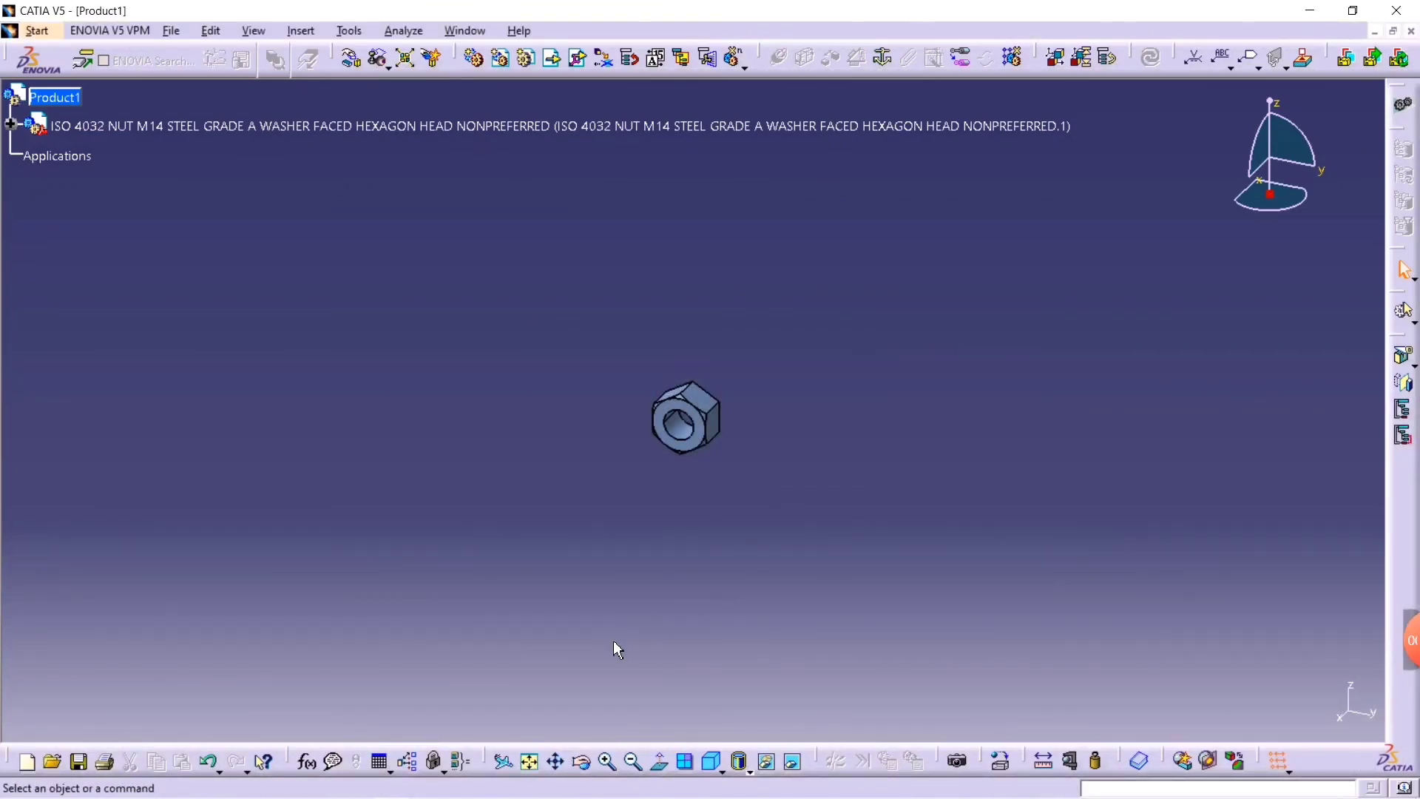
click(531, 761)
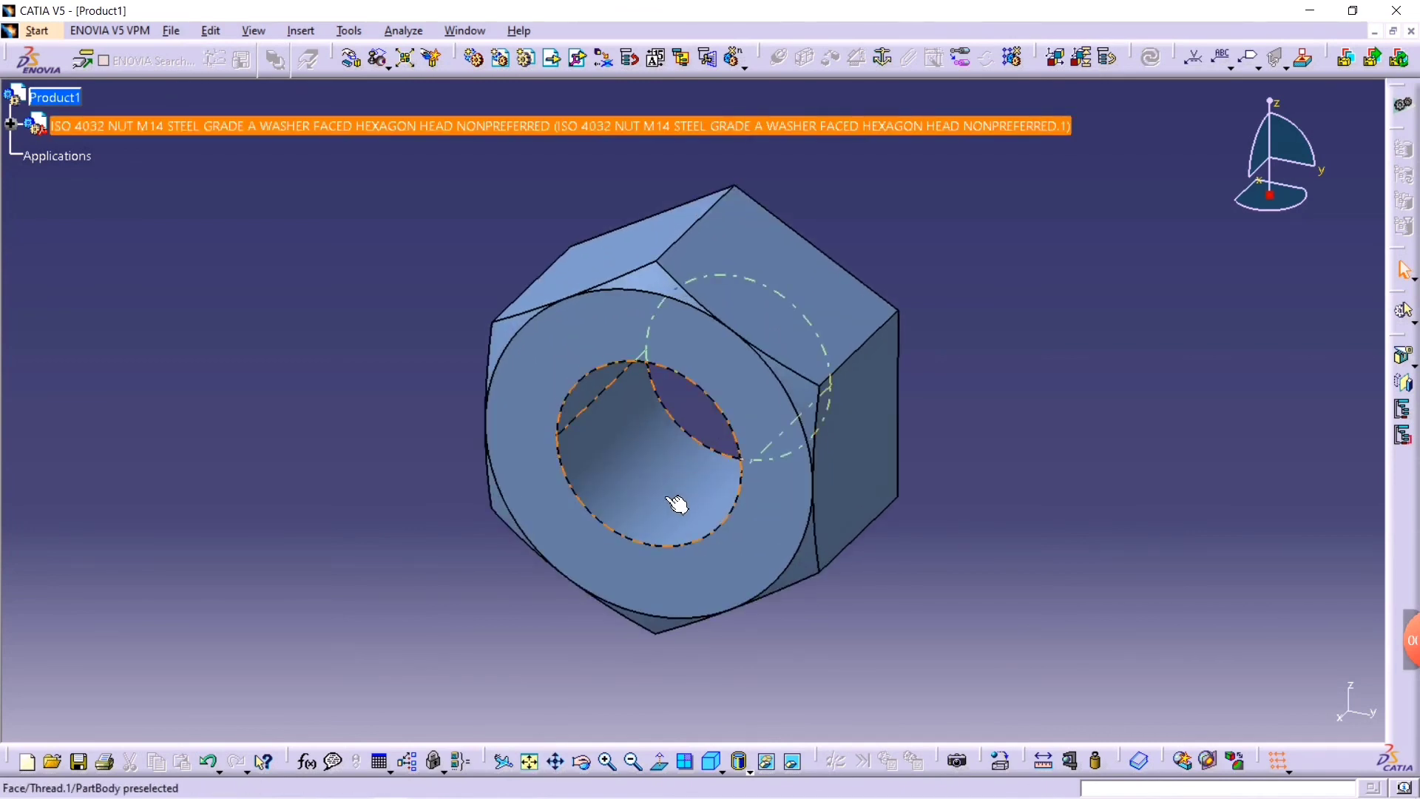
right_click(667, 496)
mouse_move(714, 761)
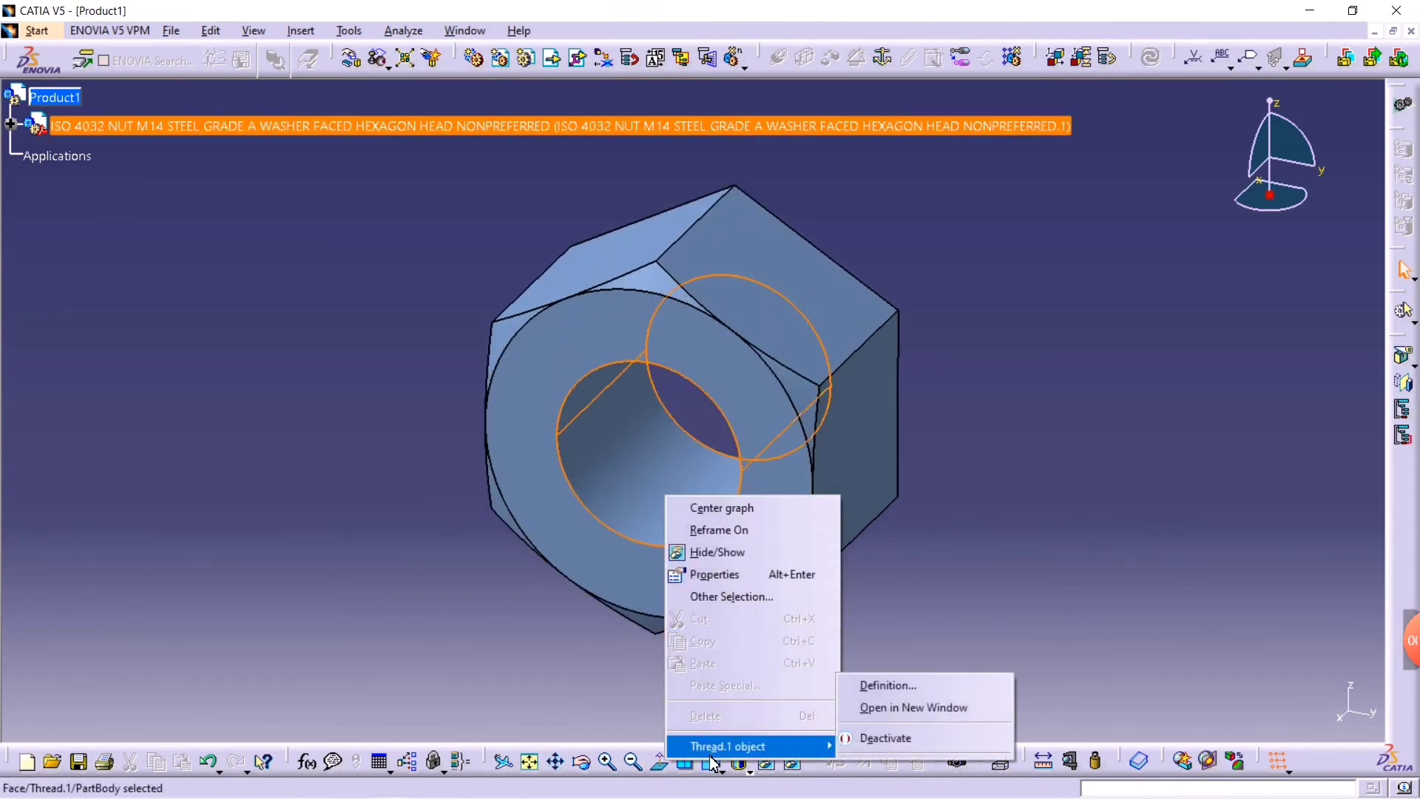
click(924, 690)
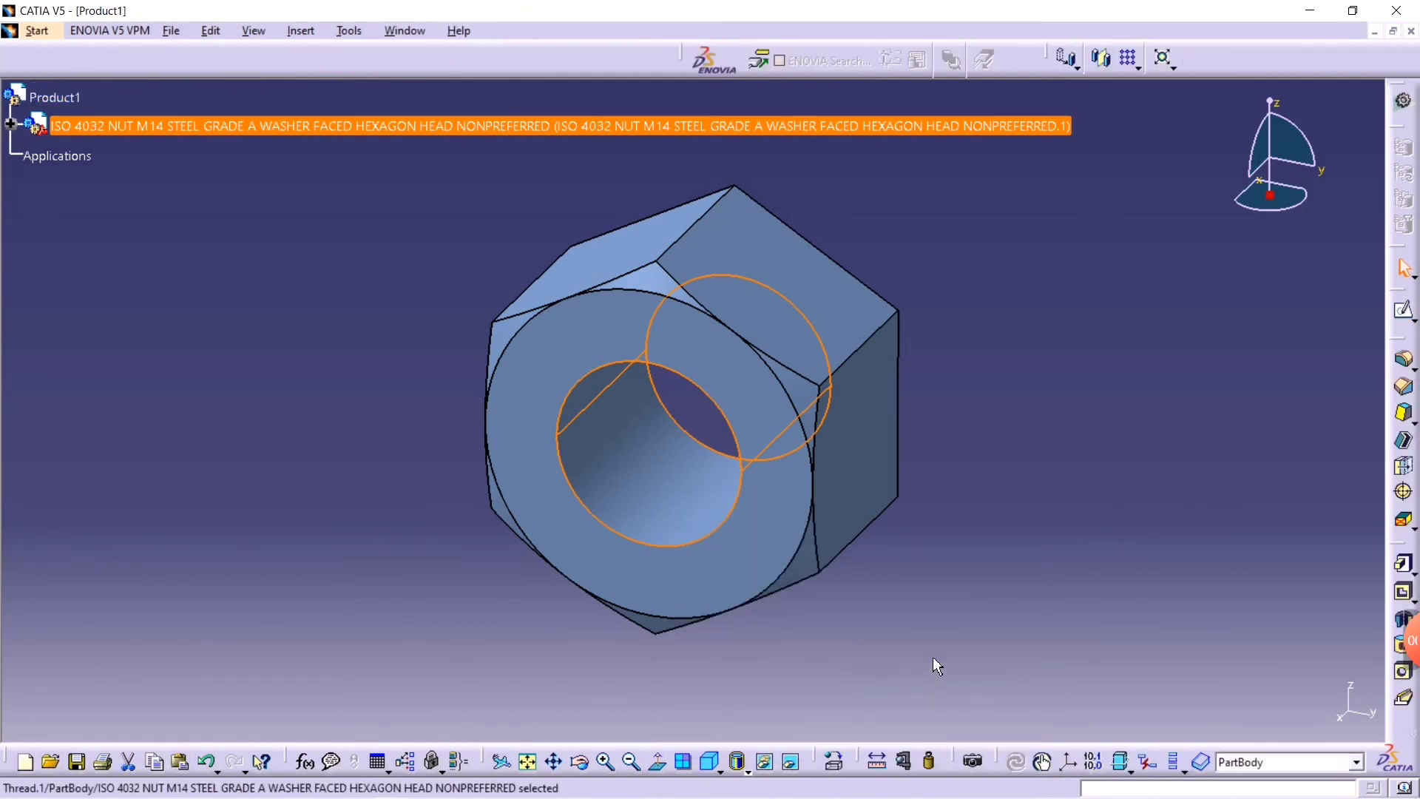
- Redefine the nut's bore tap as a No Standard thread with a 12 mm thread diameter and 2 mm pitch
right_click(664, 485)
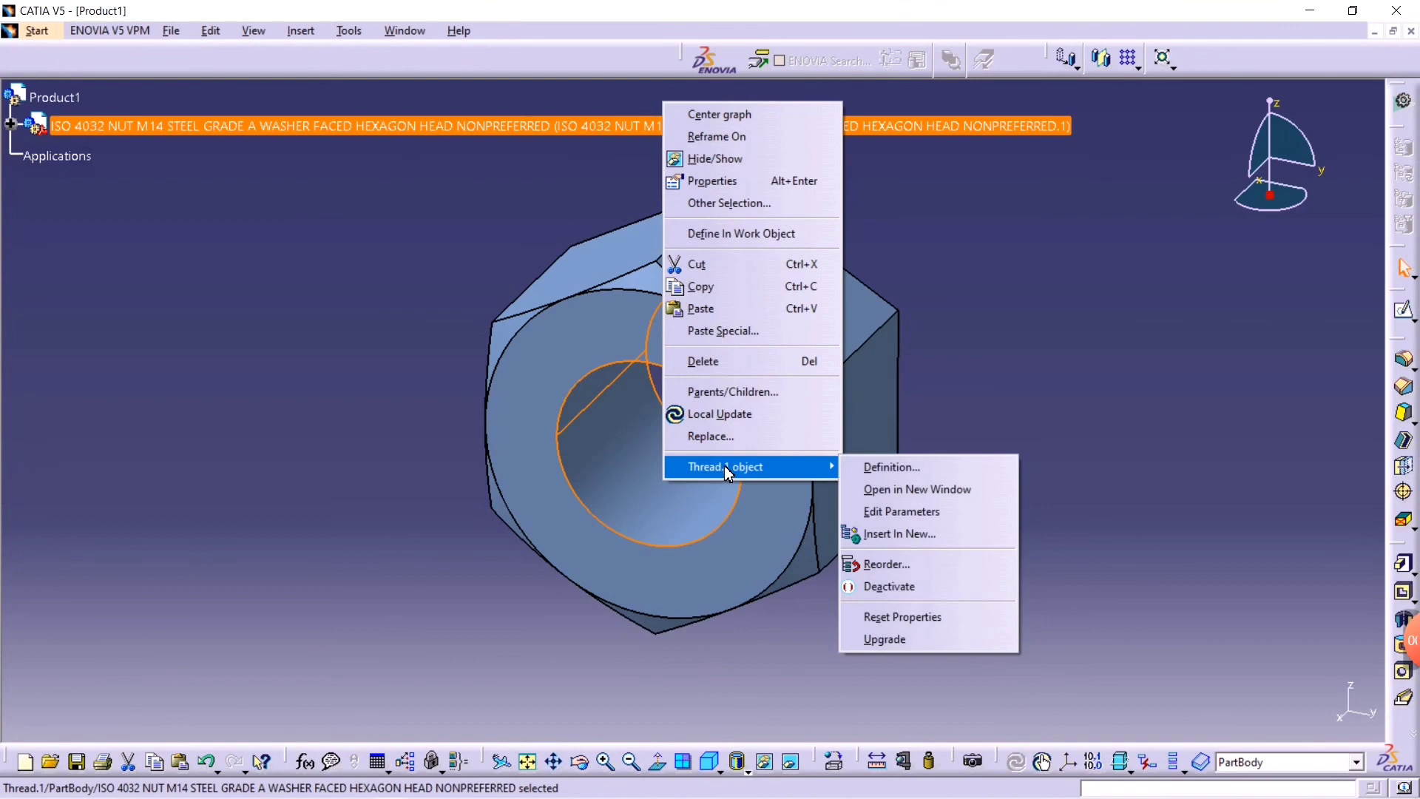
click(858, 466)
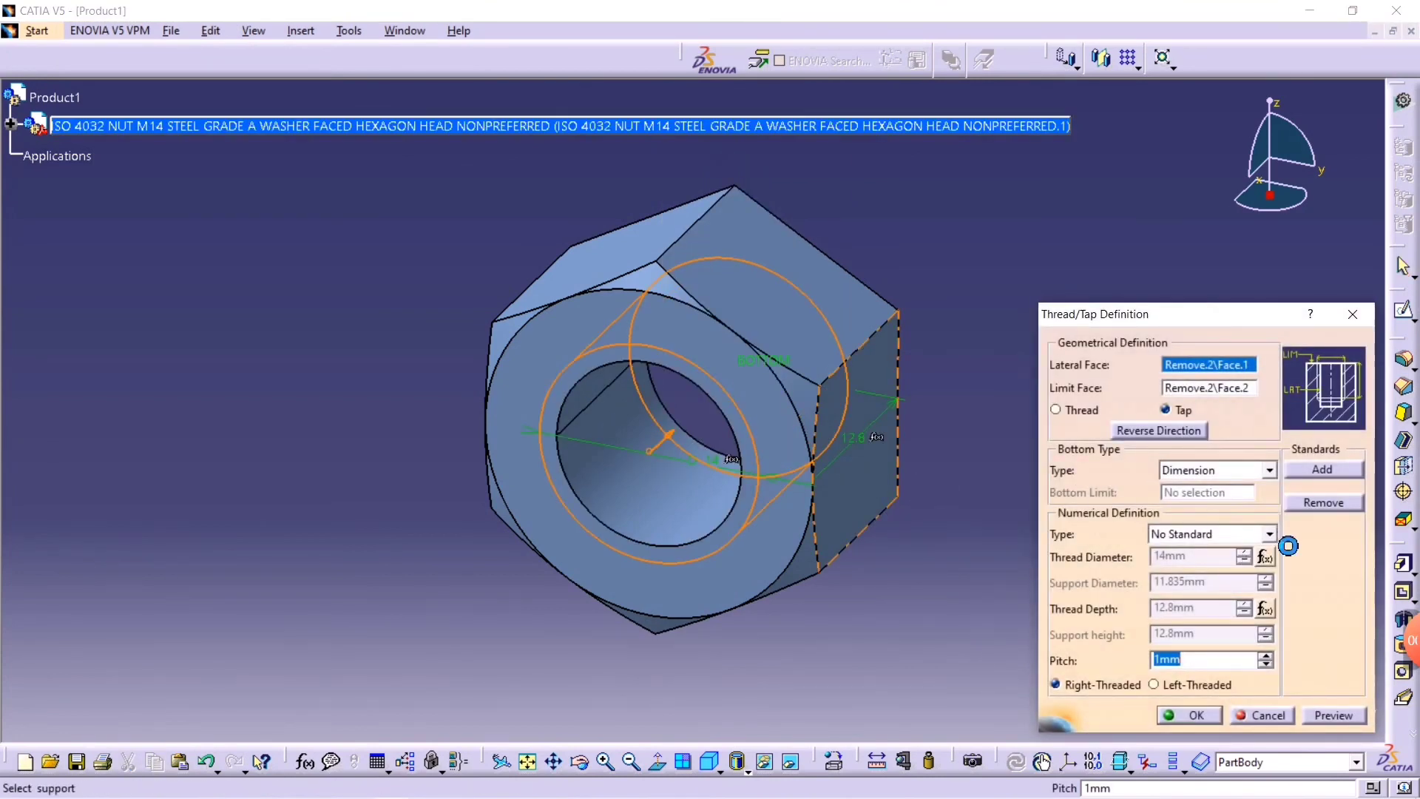
click(1269, 534)
click(1248, 560)
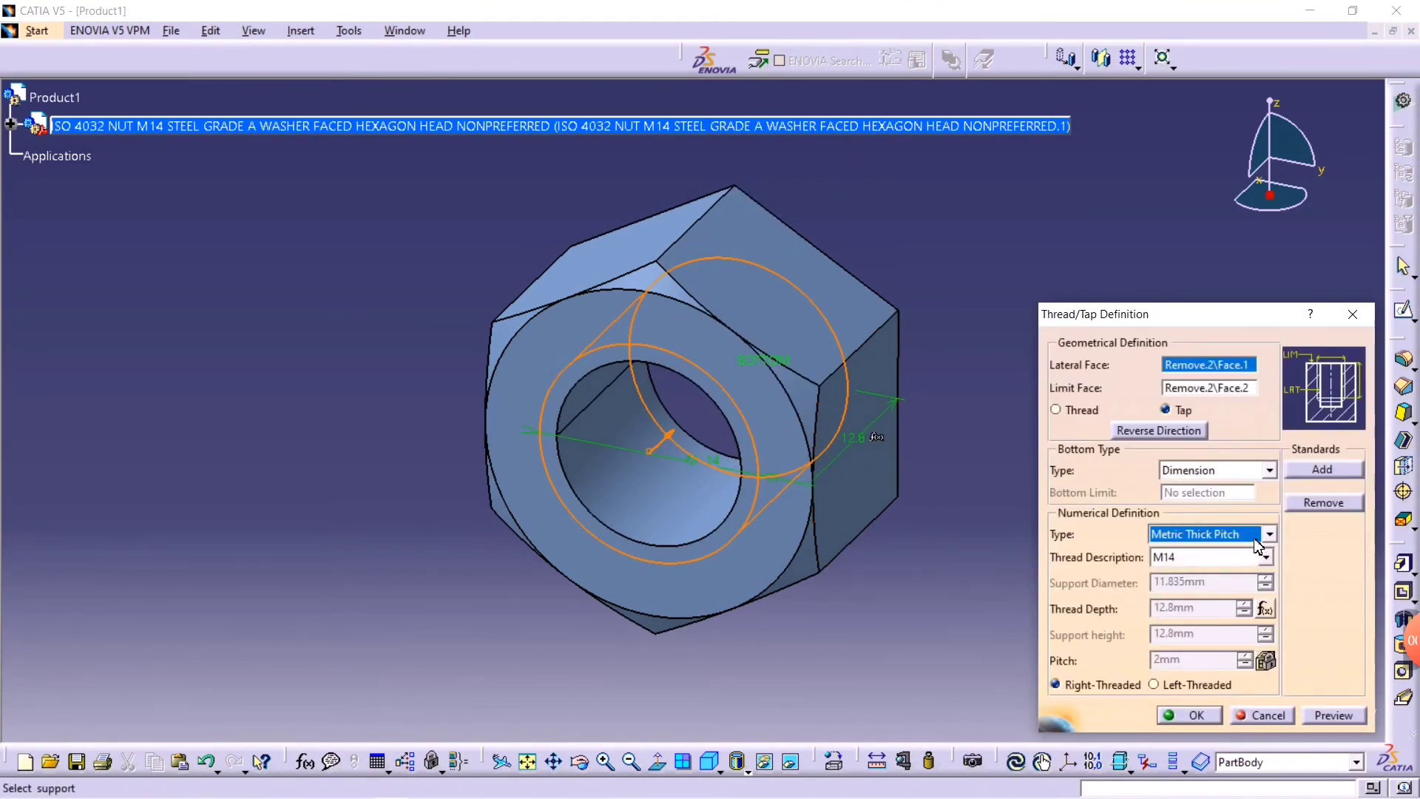
click(1269, 534)
click(1226, 573)
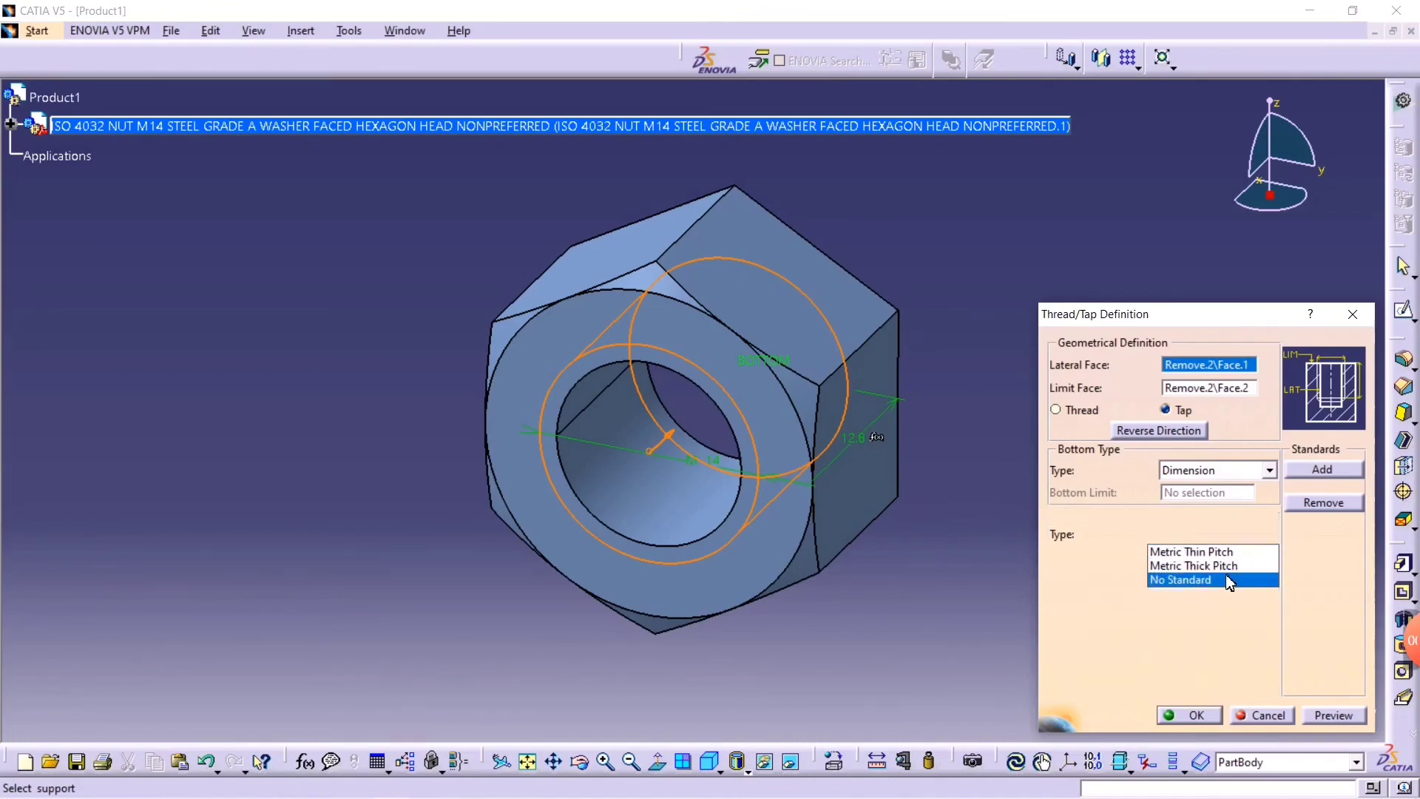
click(1266, 562)
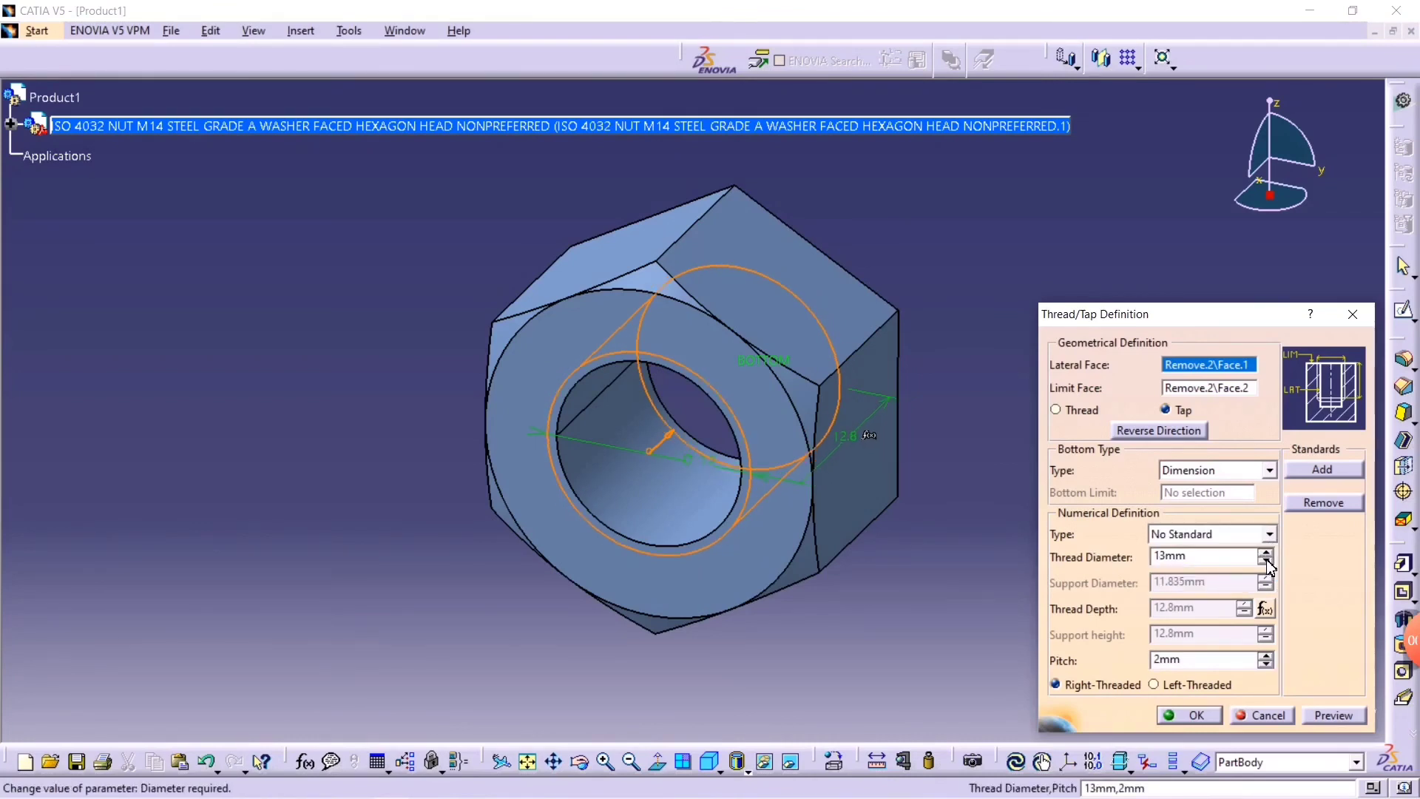
click(1266, 562)
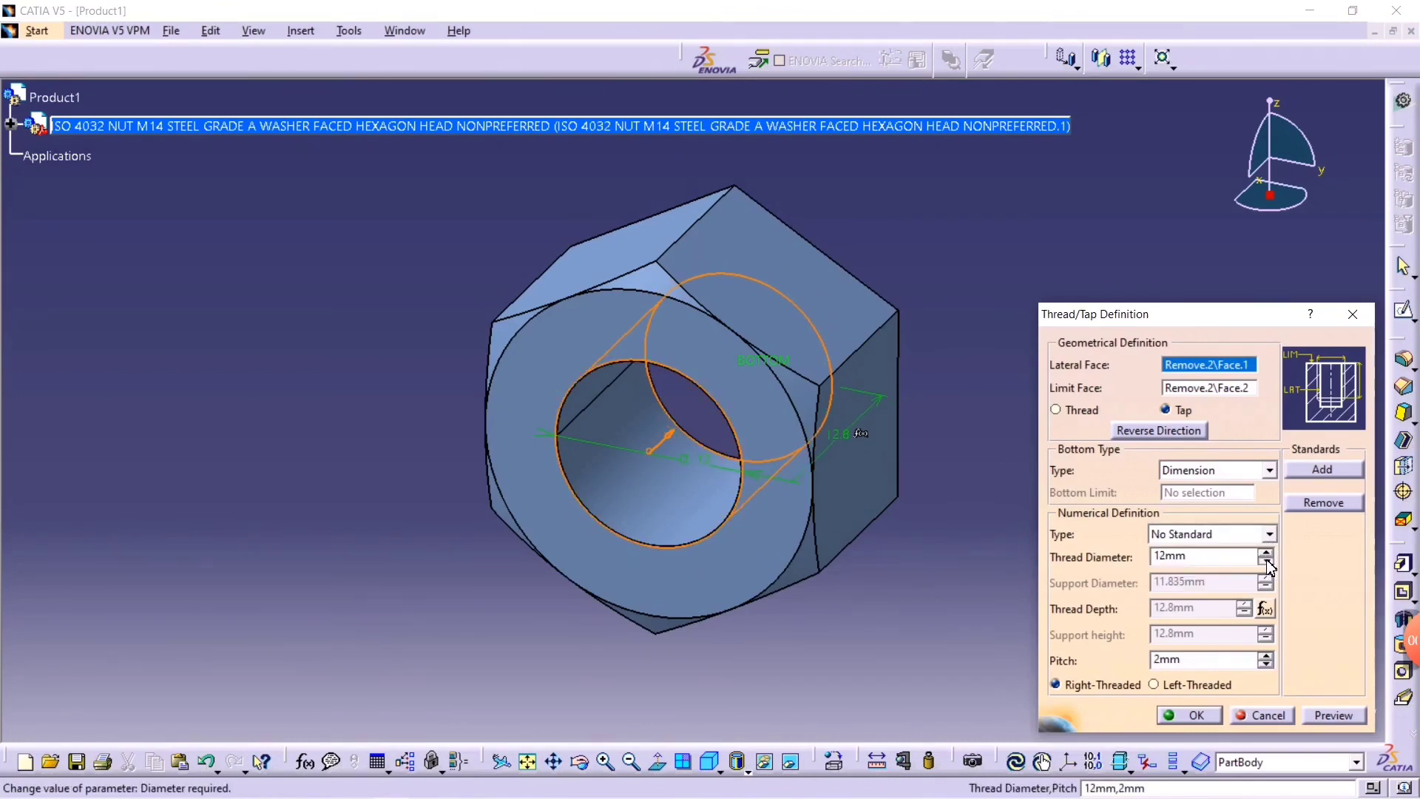
click(1192, 715)
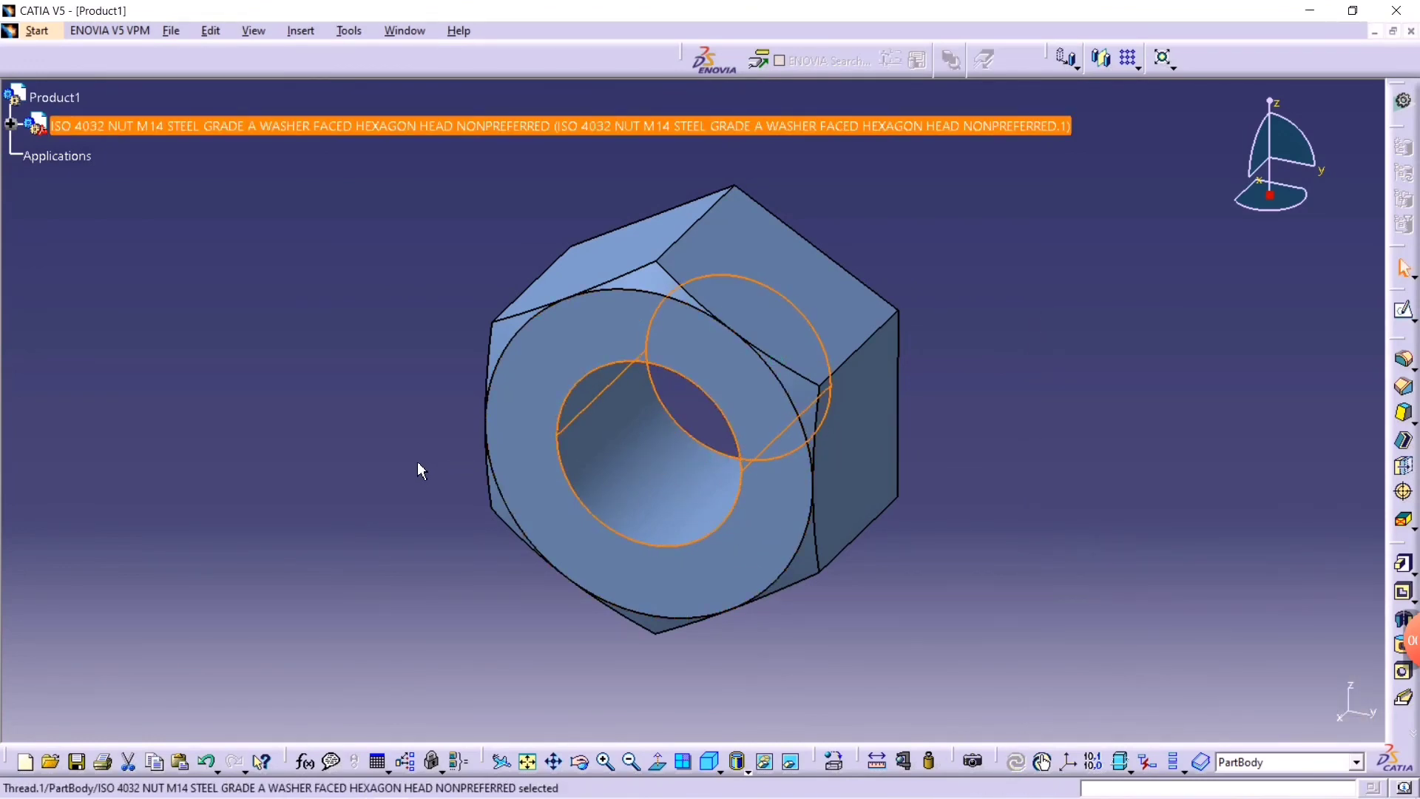
- Start saving the nut as a CATPart in the STUFFING BOX folder and clear the proposed file name
key(ctrl+s)
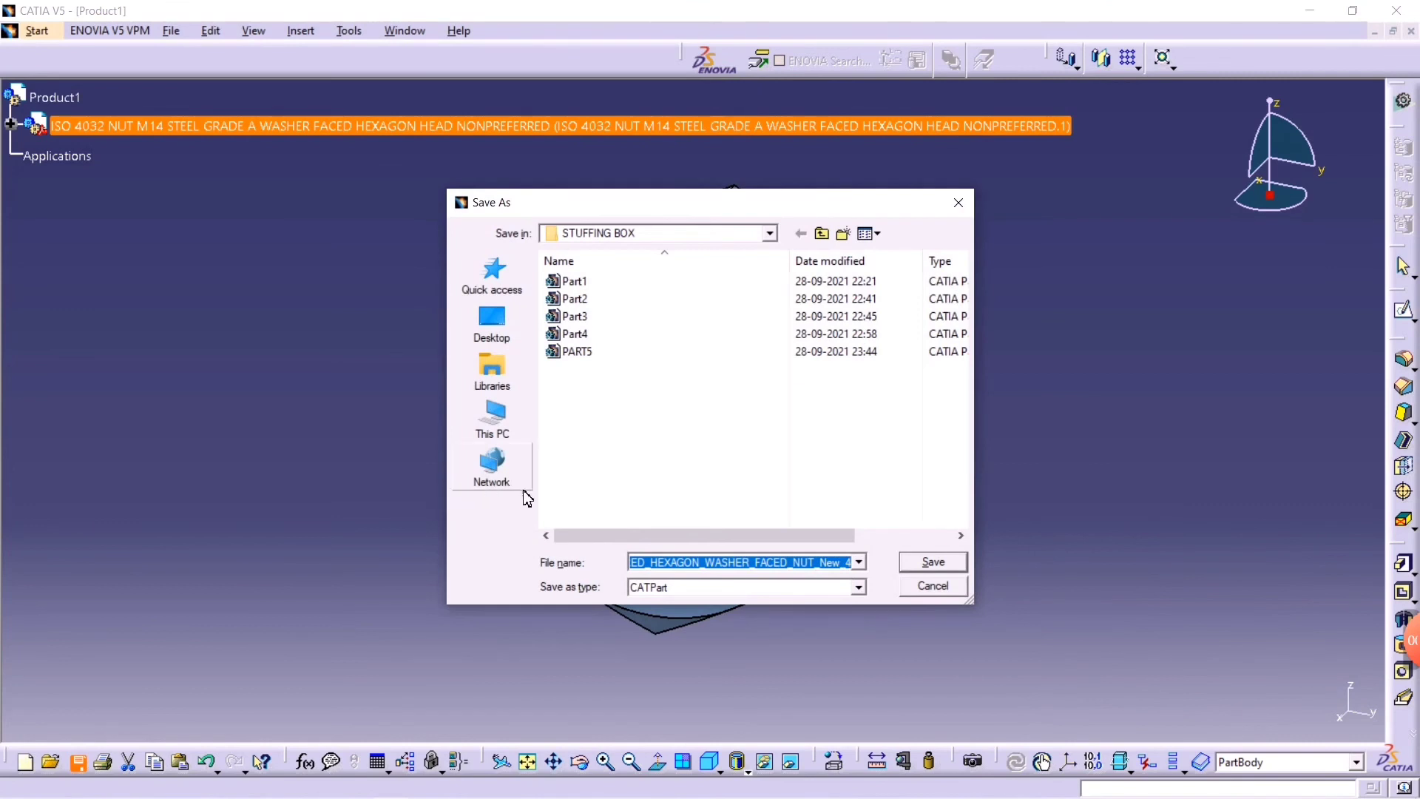
key(BackSpace)
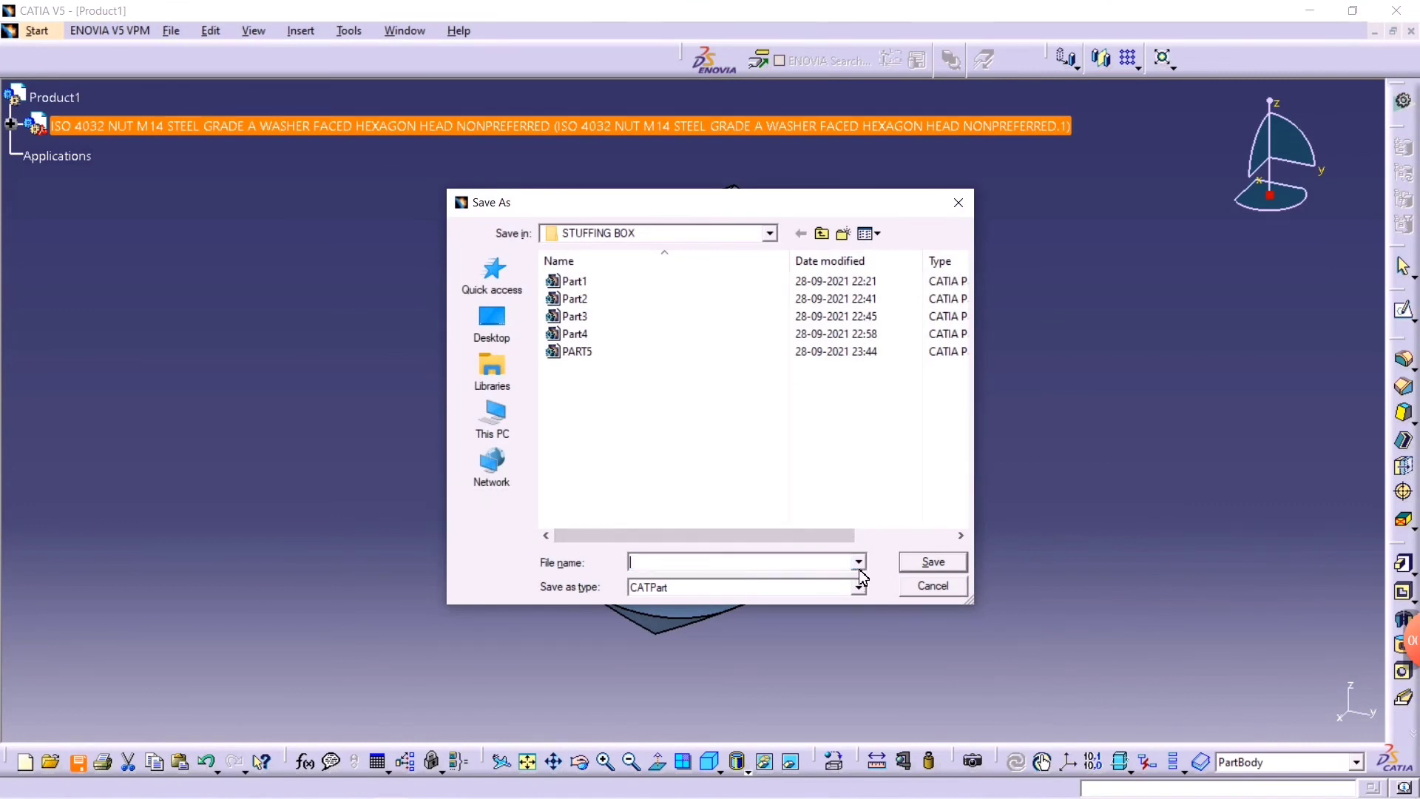